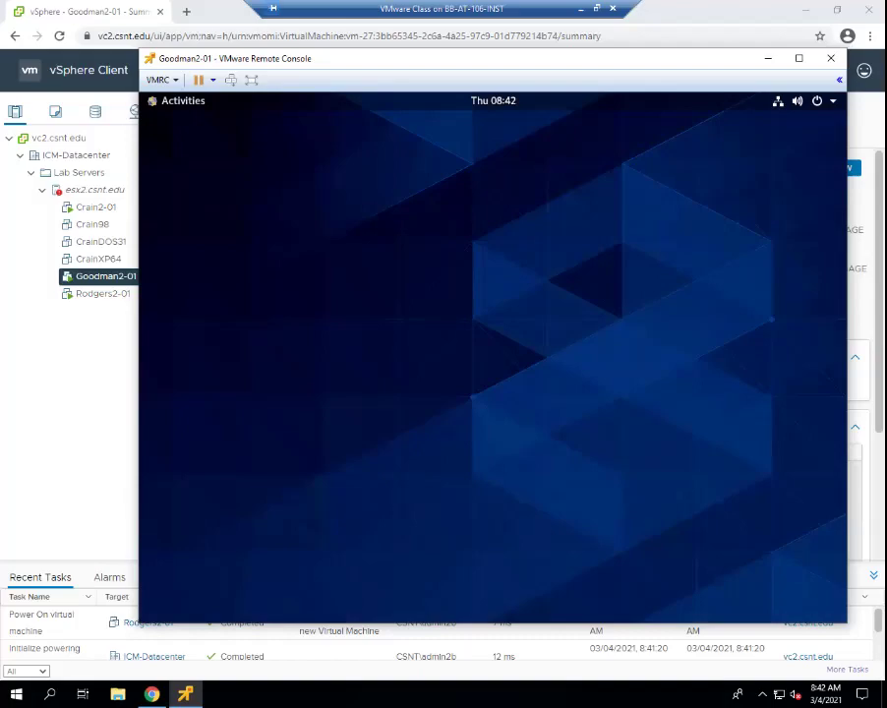
- Switch from the Goodman2-01 console to the Lab 16 slide in Acrobat Reader
key("alt+Tab")
scroll(242, 44, "up", 1)
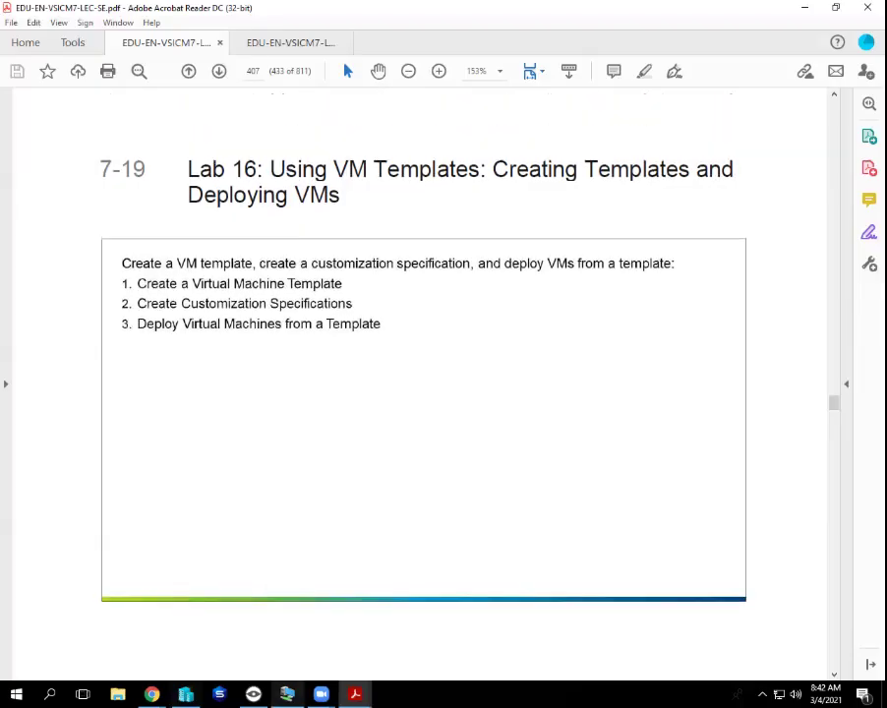
- Cycle through the open windows to reach the System Virtualization course home page in Canvas
key("alt+Tab")
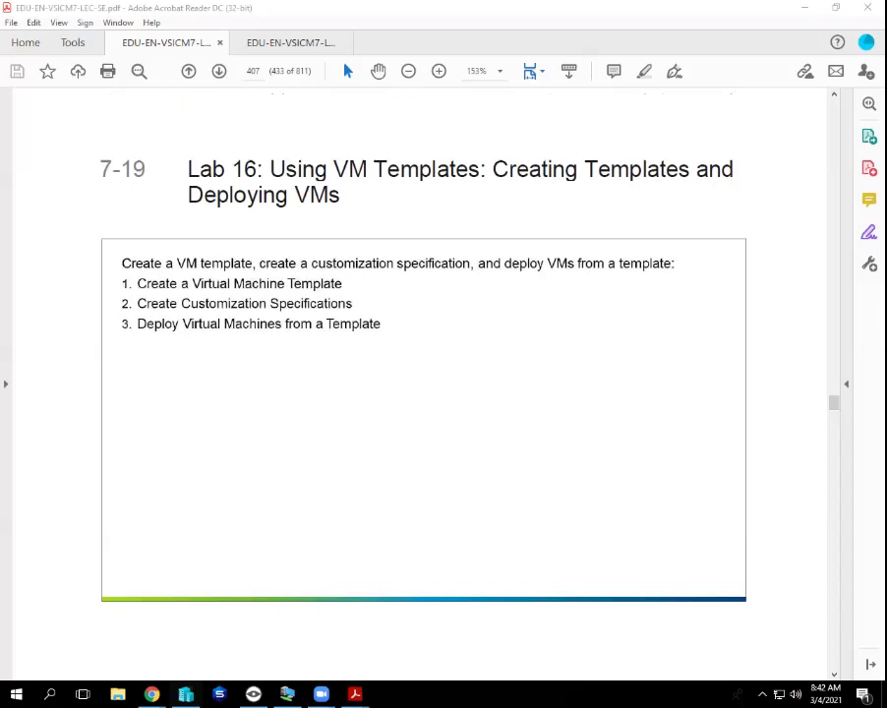
key("alt+Tab")
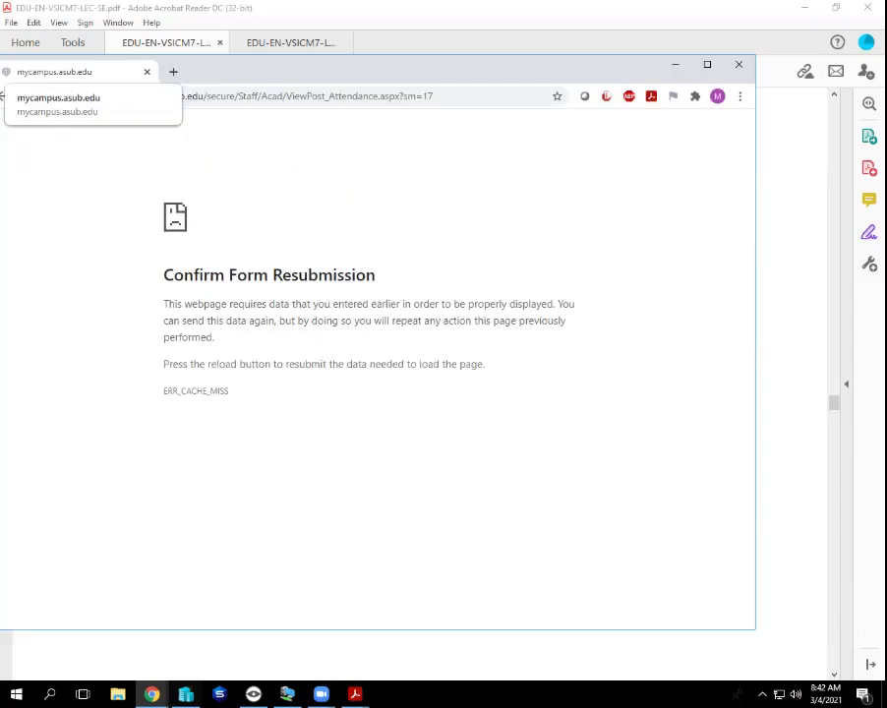
key("alt+Tab")
key("alt+Tab")
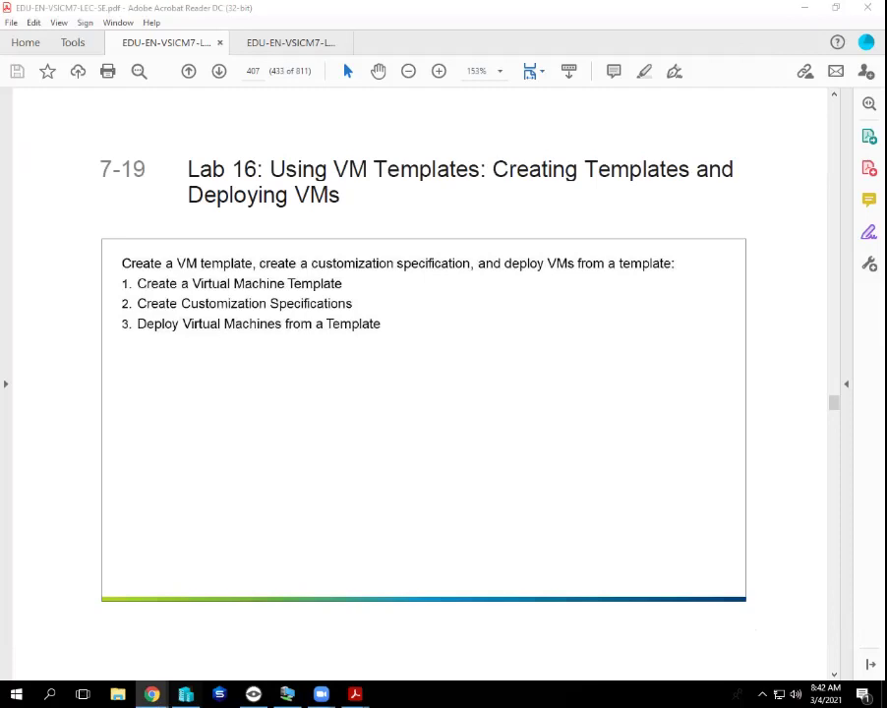
key("alt+Tab")
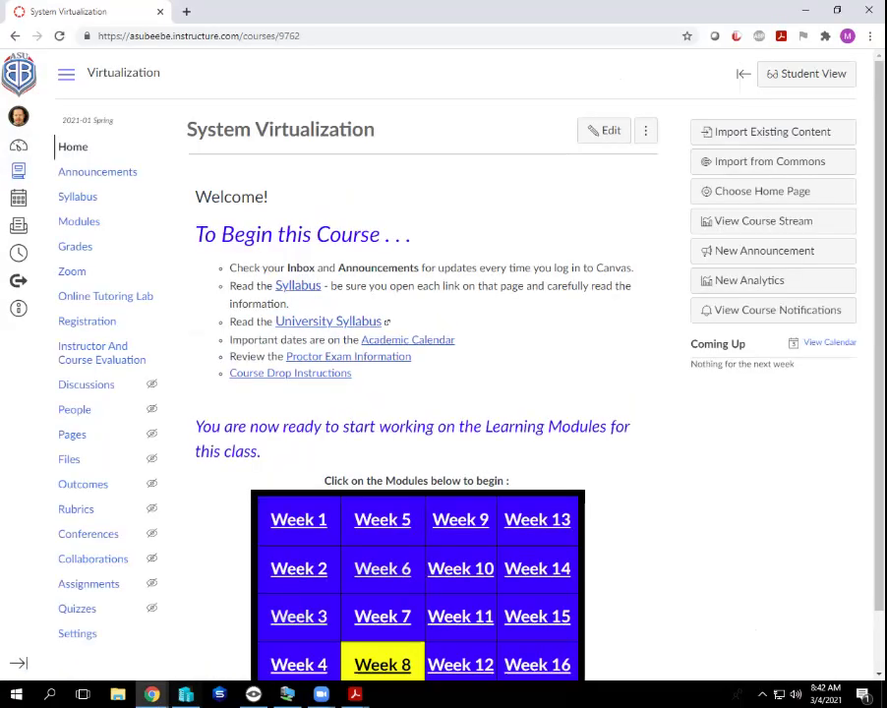
scroll(383, 598, "down", 1)
- Change 'ZOOM lab 13' to 'ZOOM lab 15' on the Week 8 plan, save, and return to the console
left_click(383, 599)
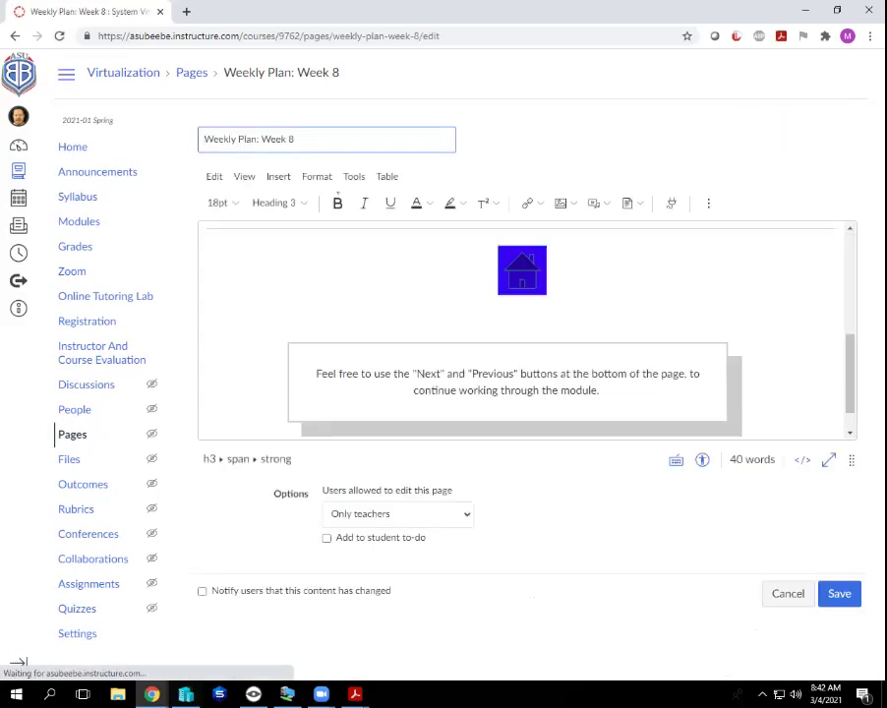
left_click_drag(267, 319, 274, 318)
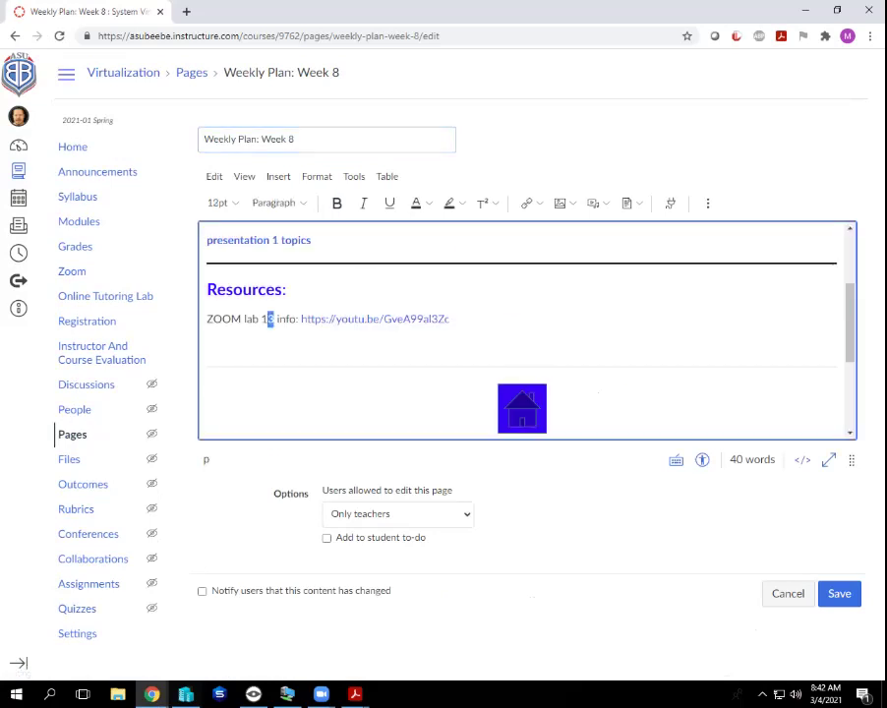
type("5")
left_click(840, 593)
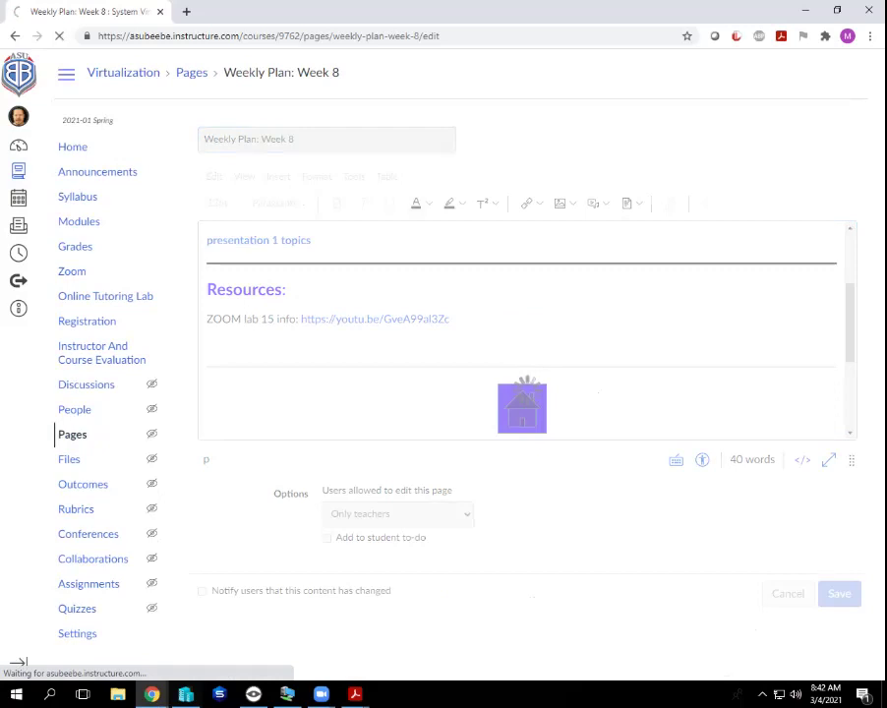
key("alt+Tab")
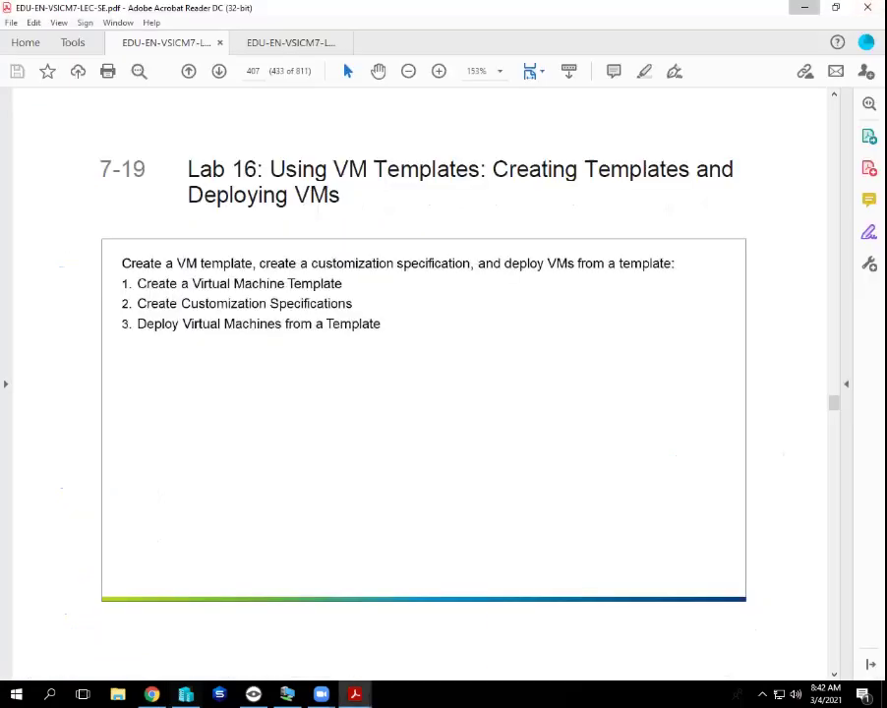
key("alt+Tab")
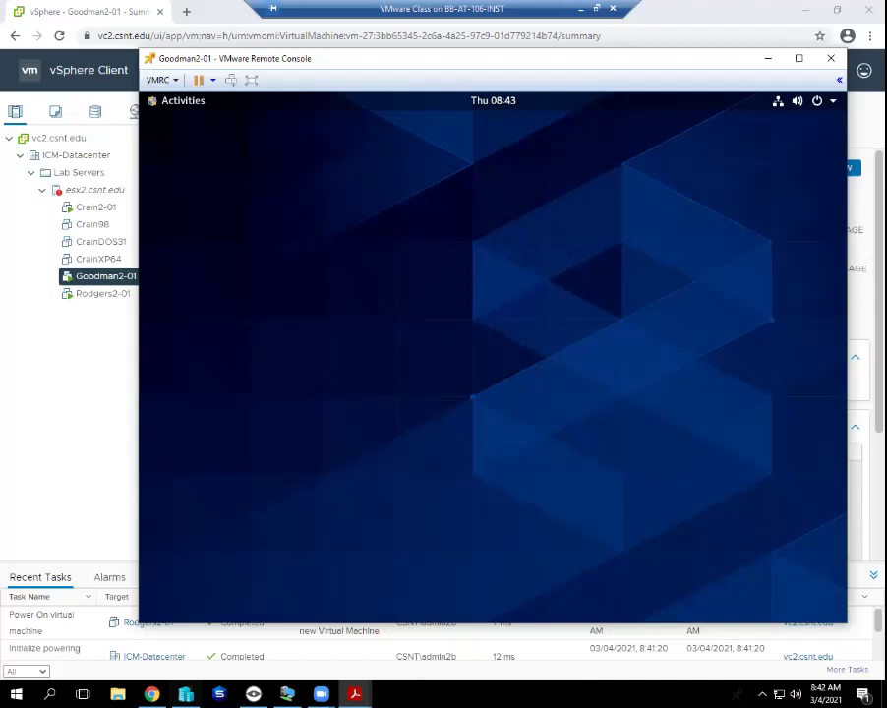
- Launch Files on Goodman2-01, dismiss the 'Unable to eject' error, and show the Home folder
key("super")
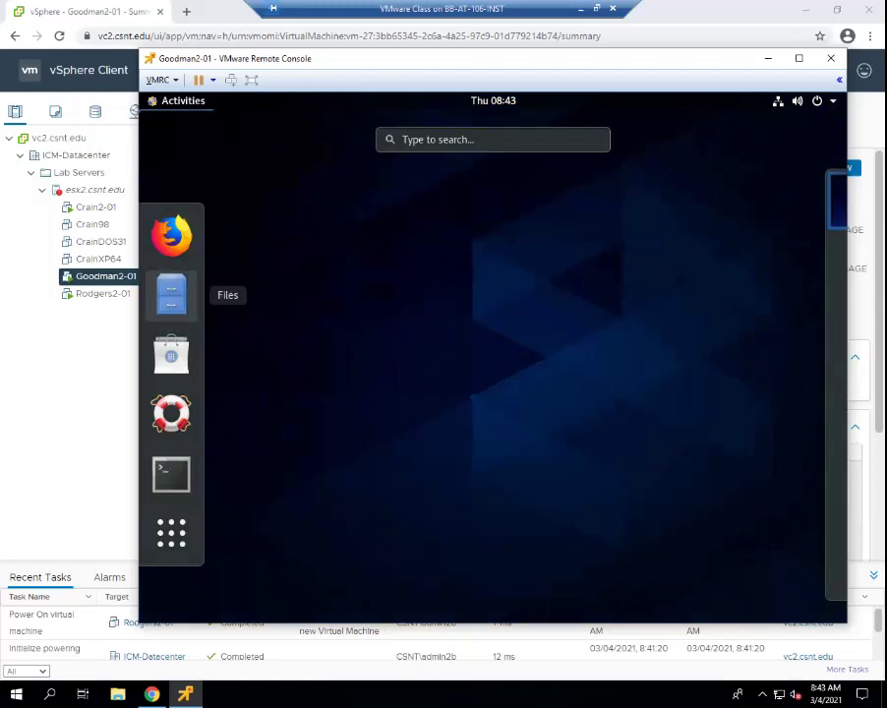
left_click(171, 293)
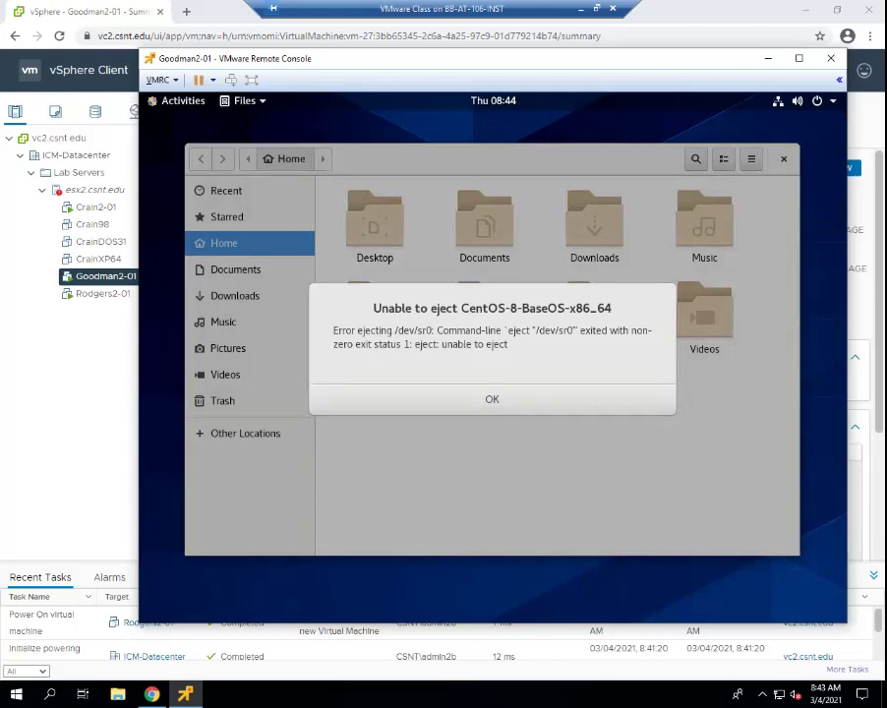
key("Return")
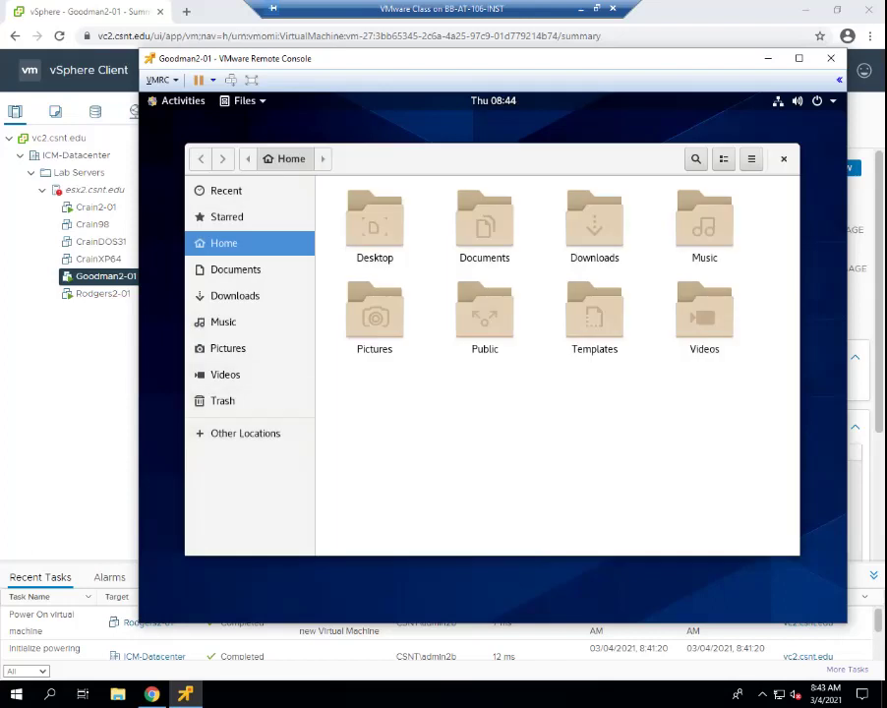
left_click_drag(335, 59, 361, 59)
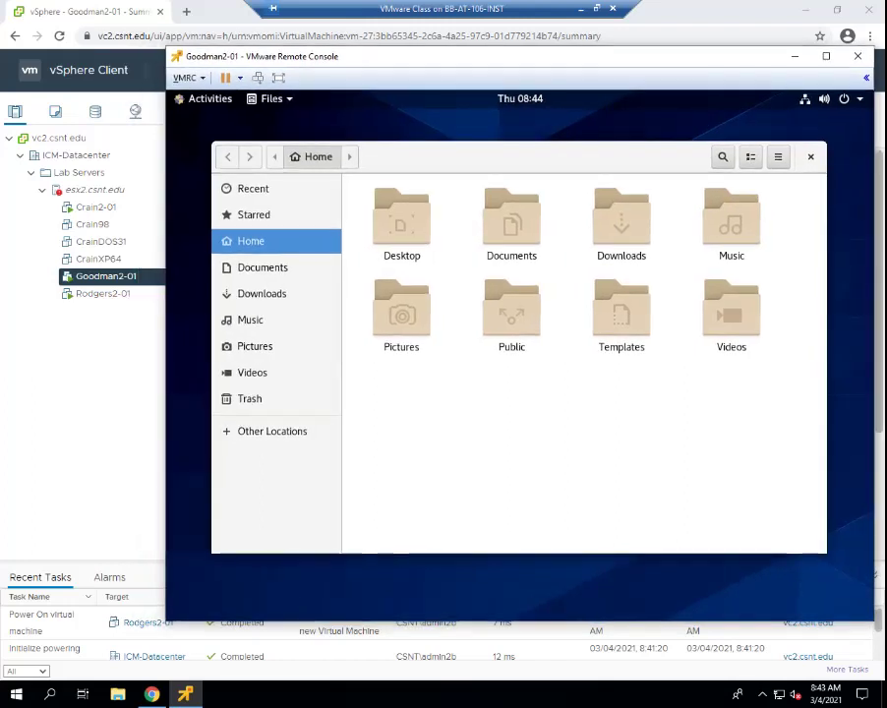
- Check CD/DVD drive 1 under Removable Devices, then switch to Goodman2-01's vSphere summary page
left_click(187, 78)
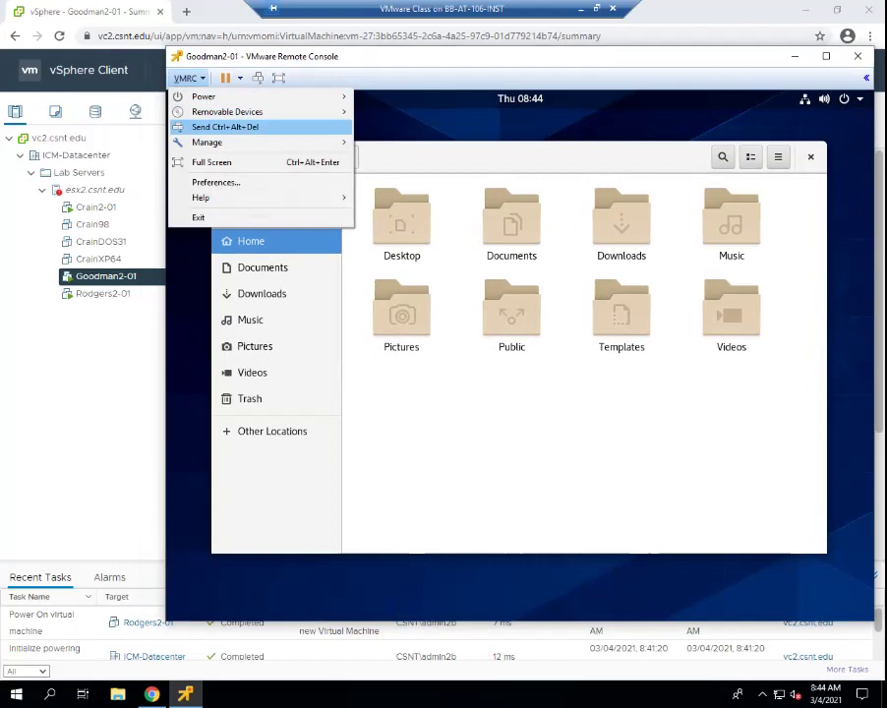
mouse_move(227, 112)
mouse_move(401, 112)
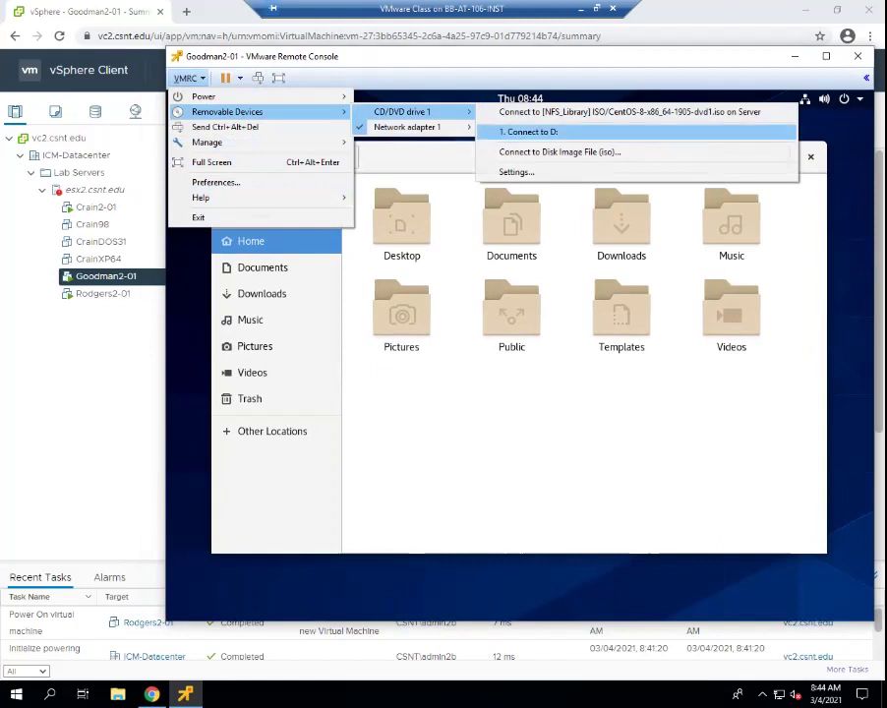
key("alt+Tab")
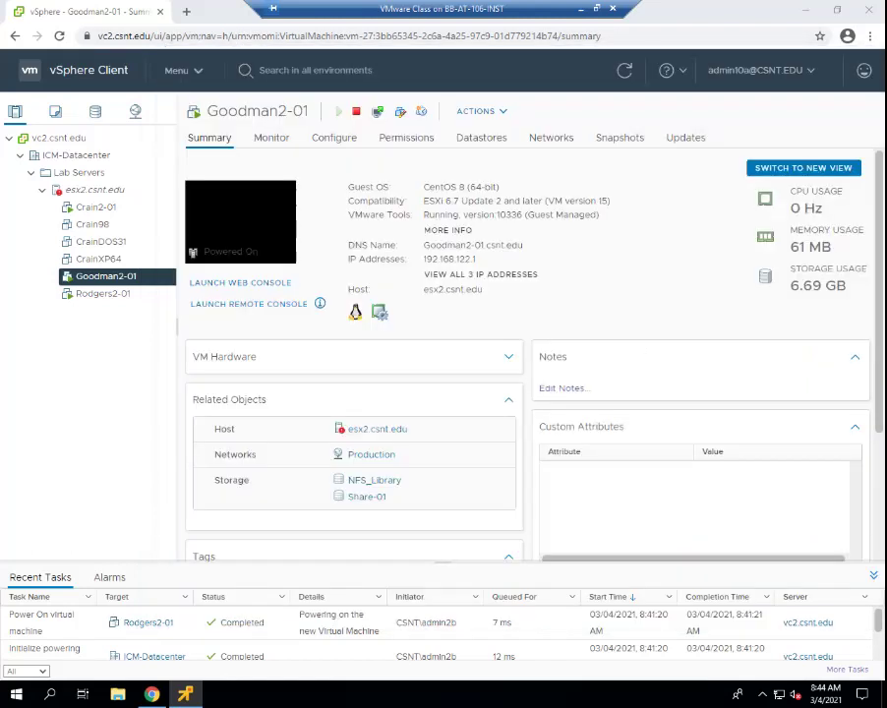
key("alt+Tab")
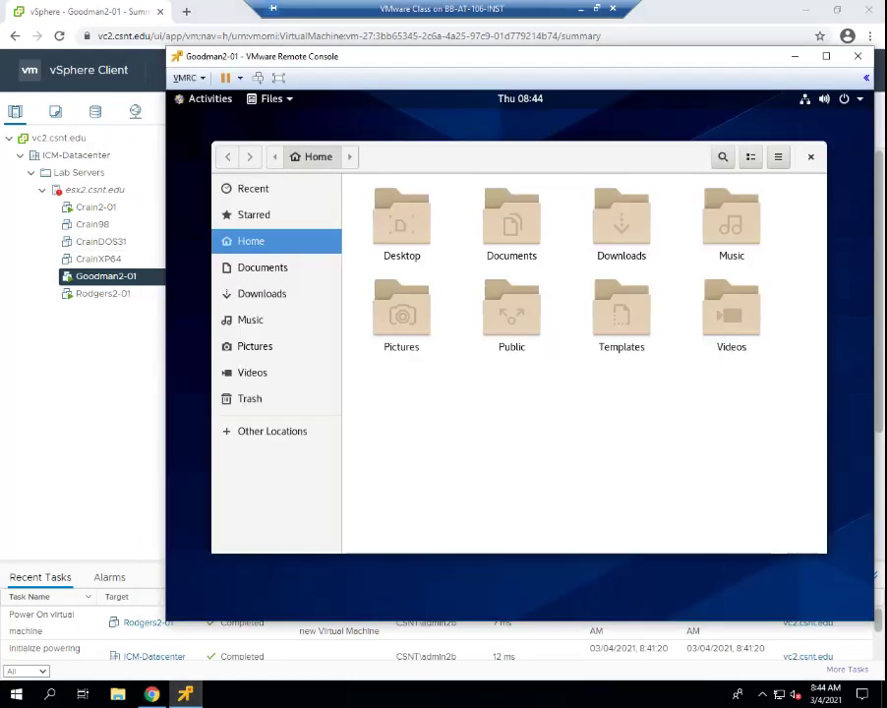
key("alt+Tab")
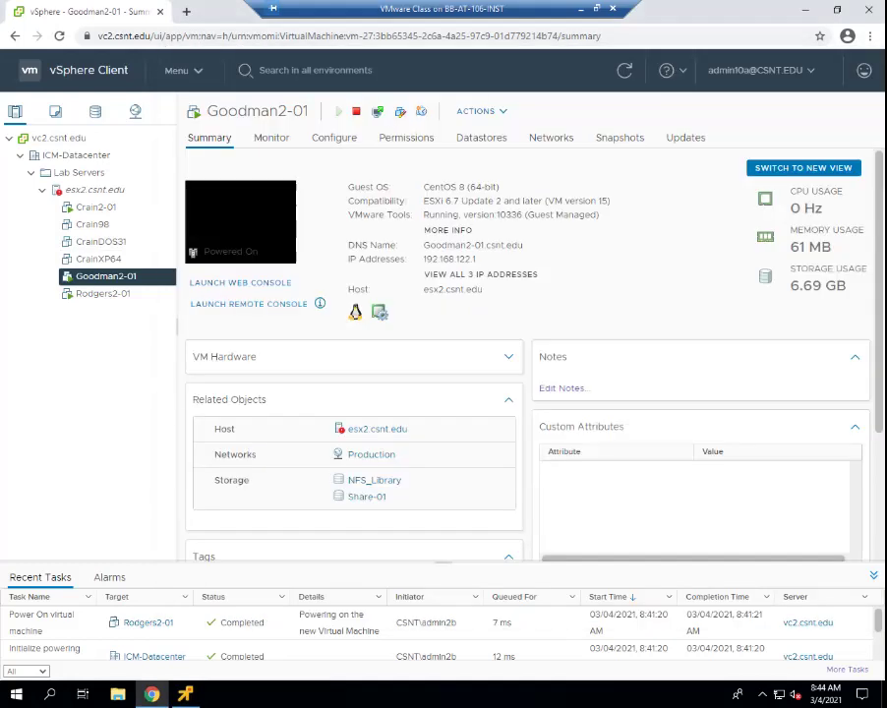
- Point Goodman2-01's CD/DVD drive 1 at NFS_Library/ISO/ClassFiles-vSphere.iso and save the settings
right_click(120, 276)
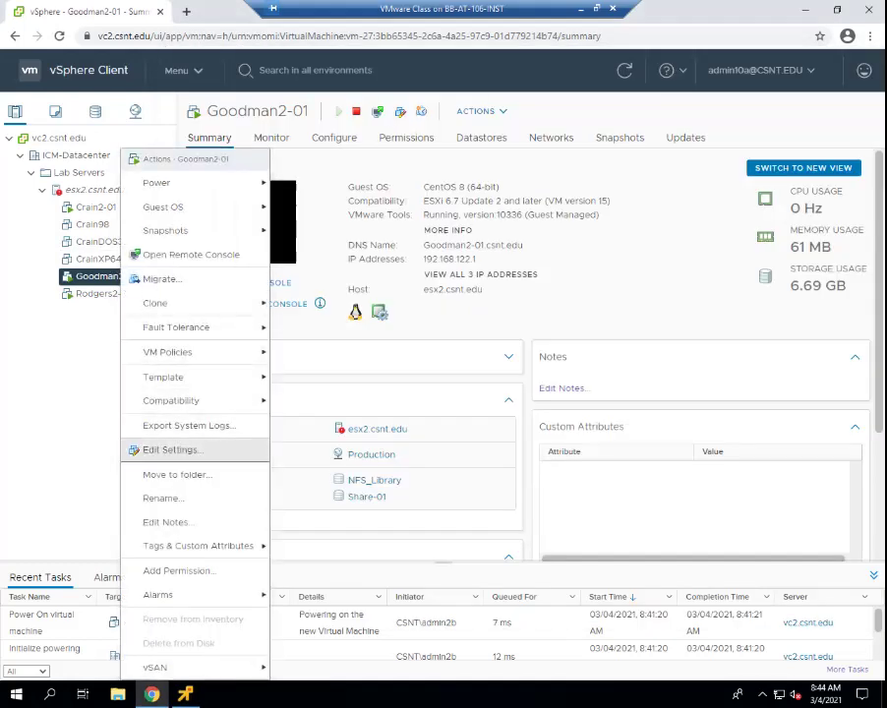
left_click(167, 450)
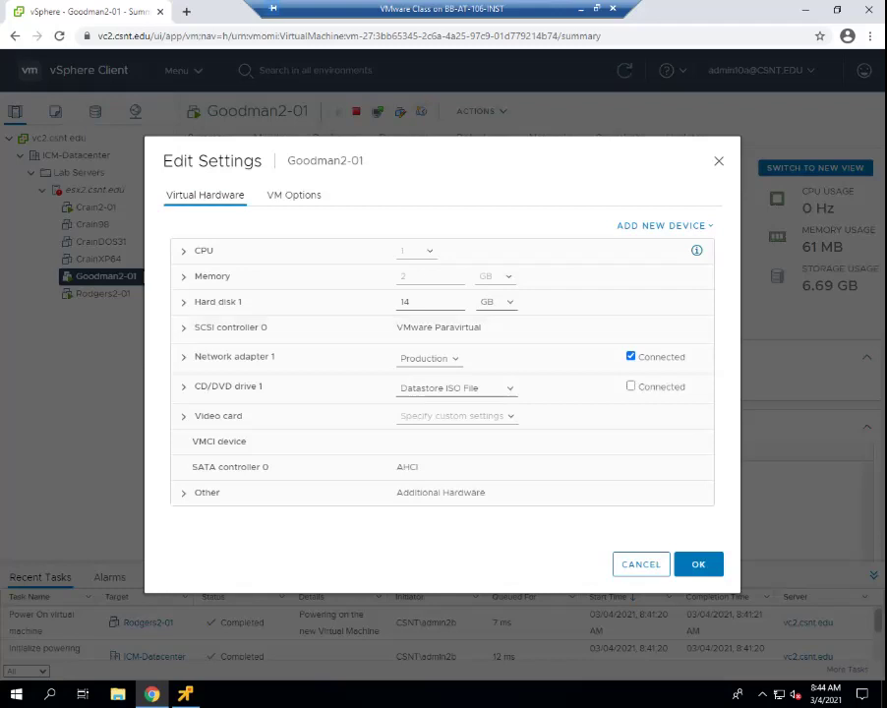
key("ctrl+a")
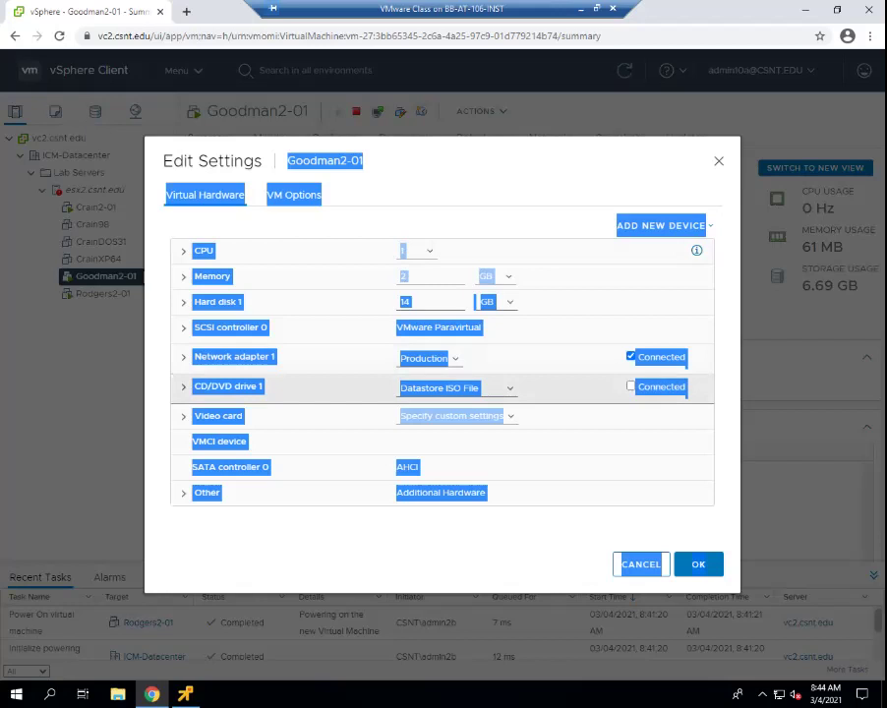
left_click(228, 386)
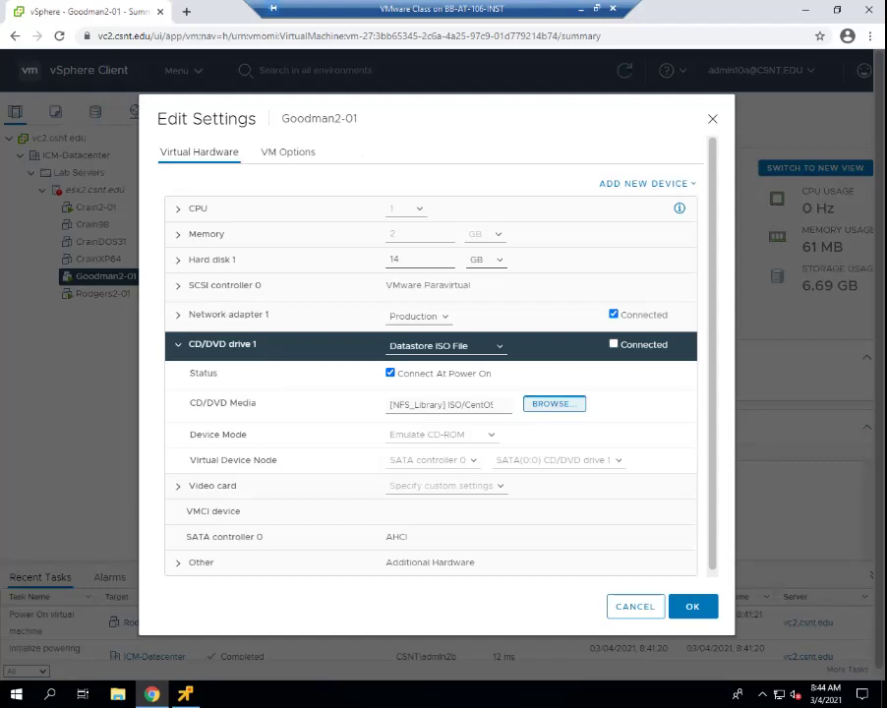
left_click(554, 404)
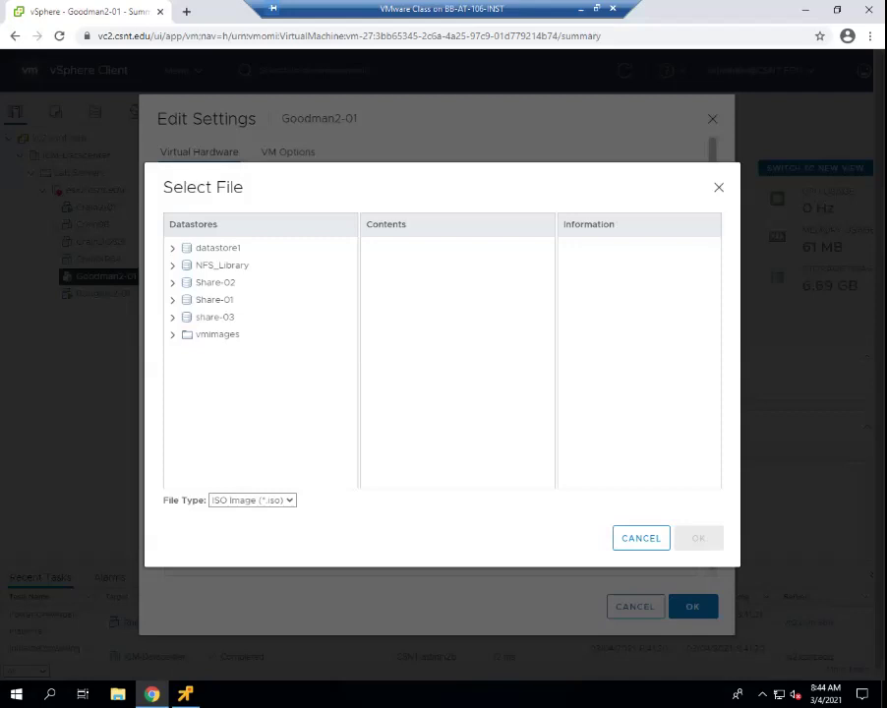
left_click(223, 264)
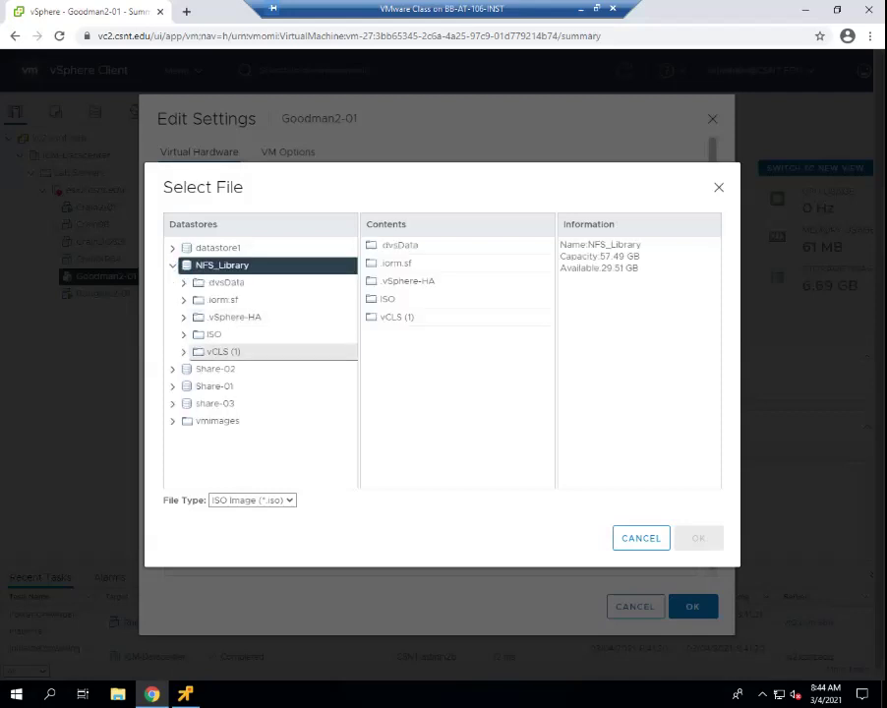
left_click(213, 334)
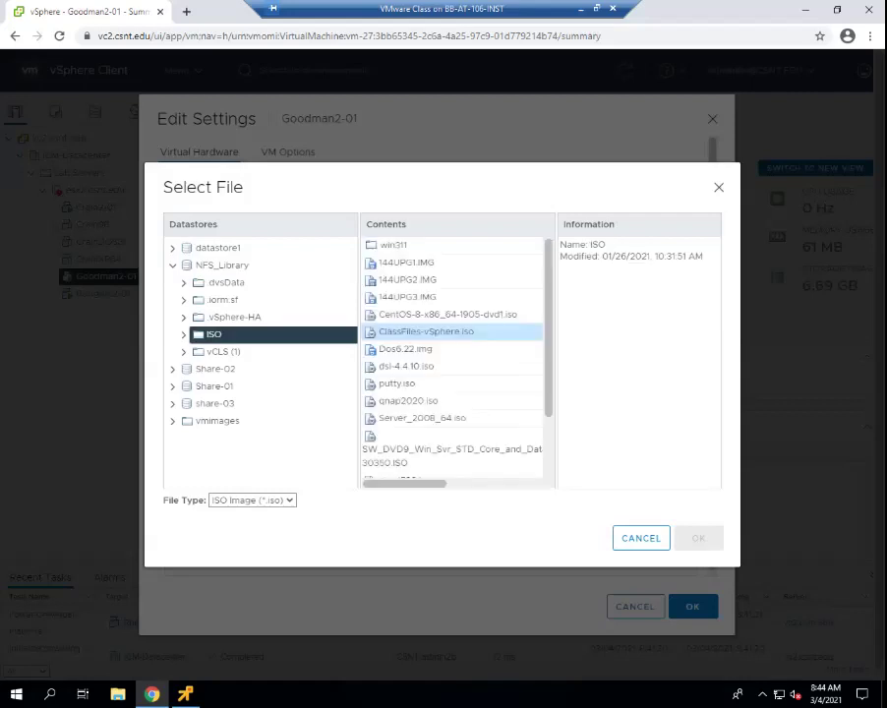
left_click(426, 332)
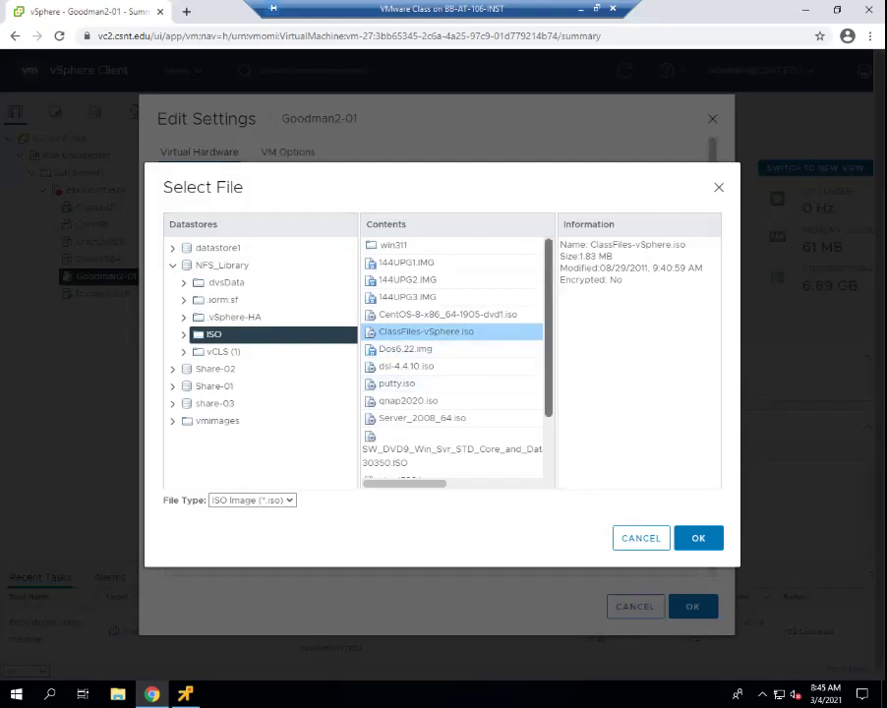
key("Return")
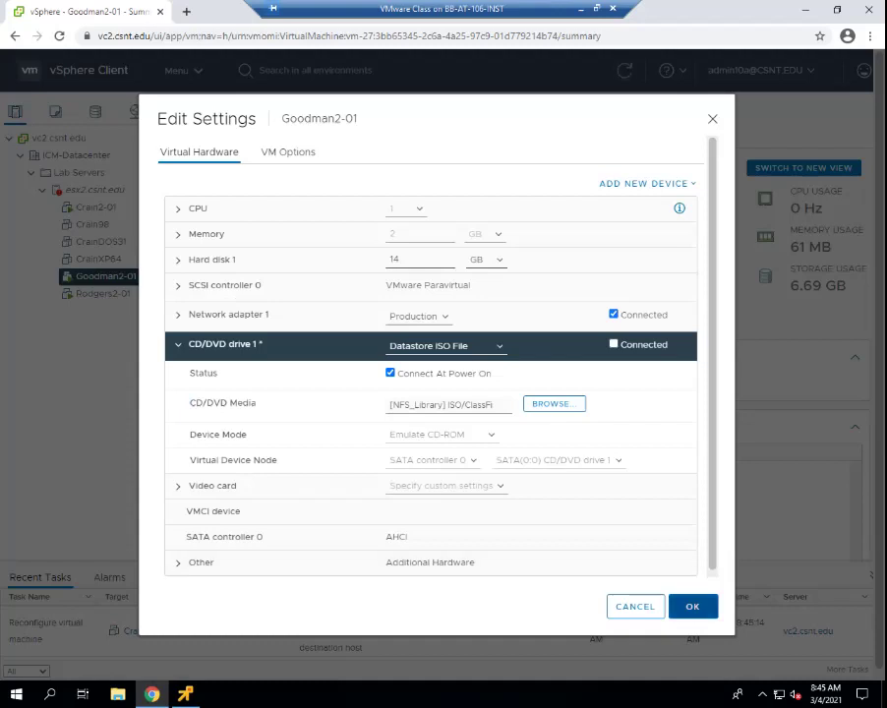
key("Return")
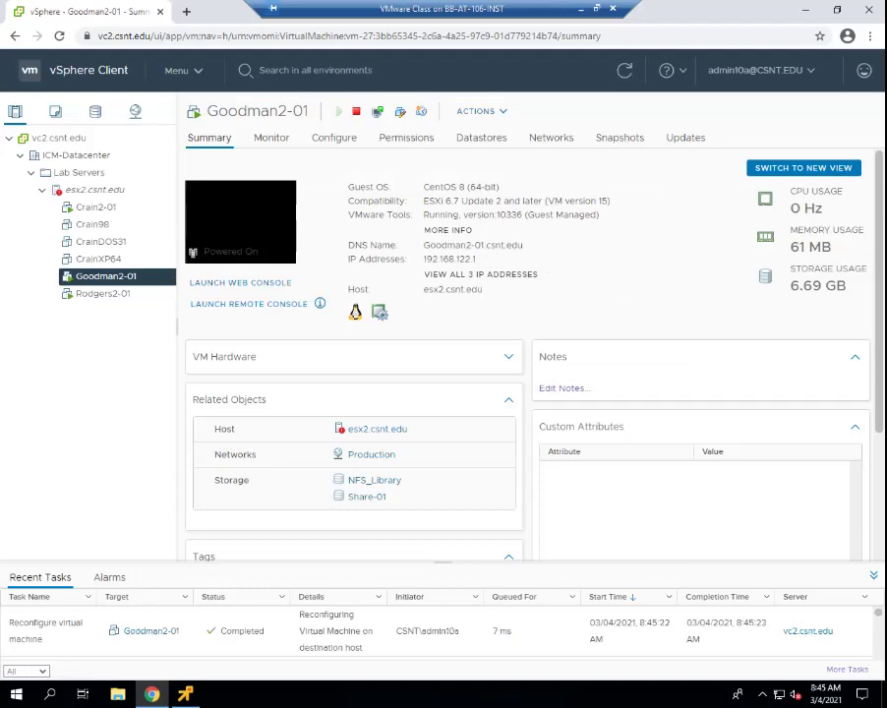
- Mark Goodman2-01's CD/DVD drive 1 as Connected in Edit Settings and apply the change
right_click(102, 276)
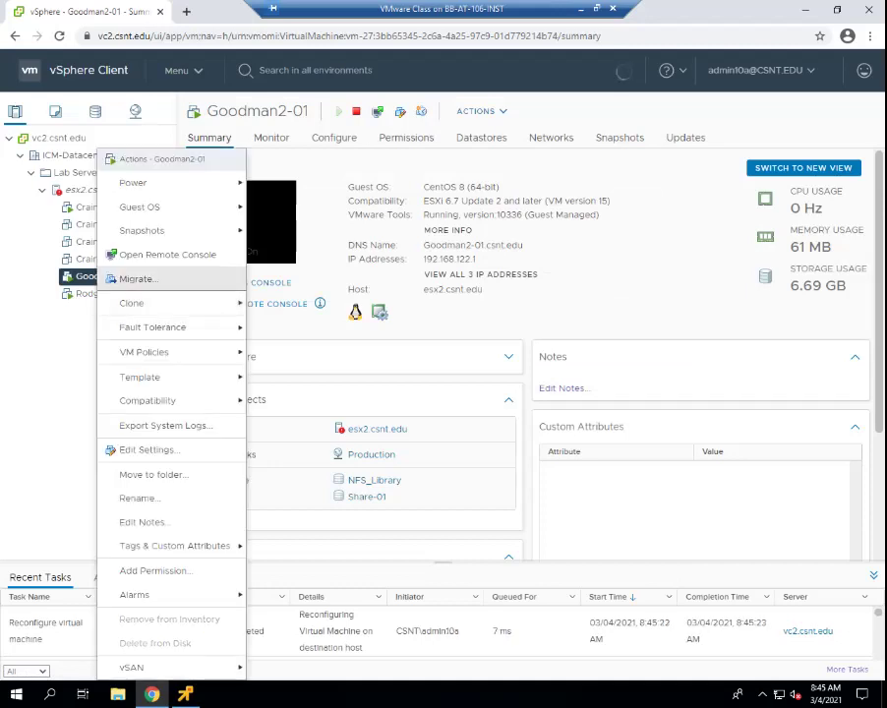
left_click(148, 449)
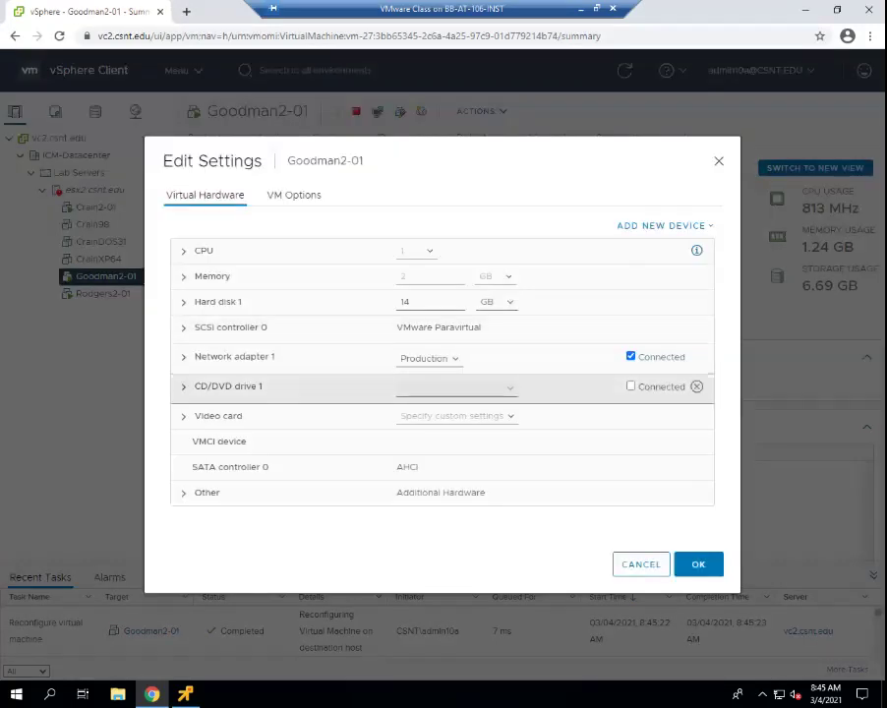
left_click(630, 386)
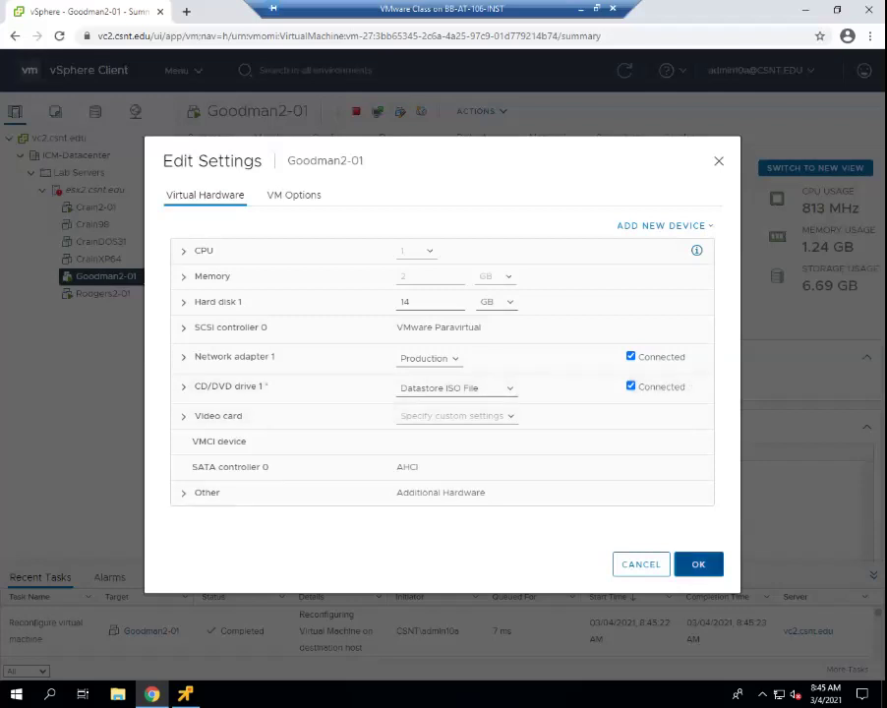
key("Return")
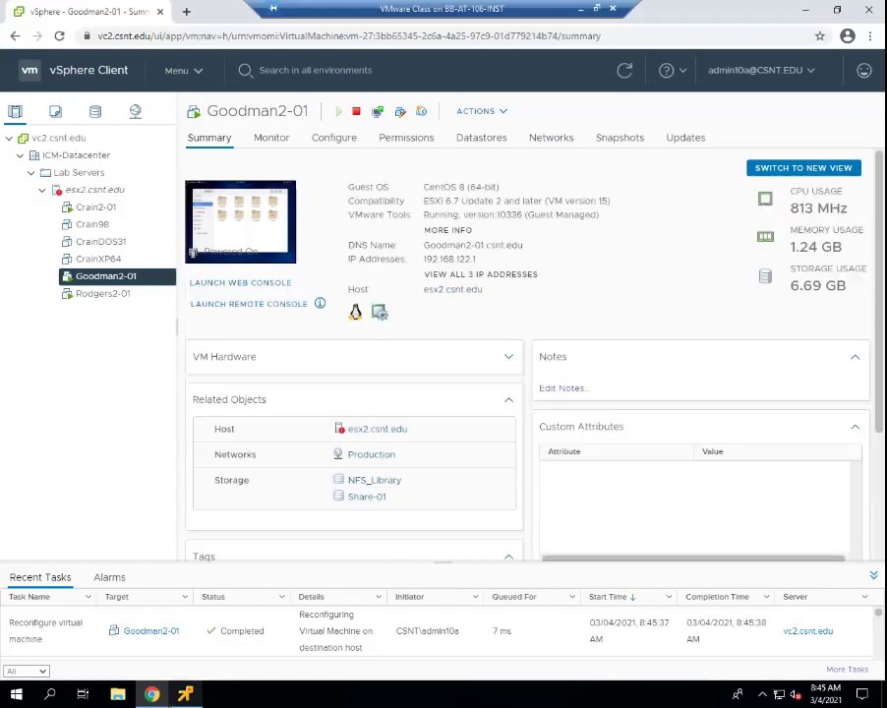
- Bring Goodman2-01's console window forward and show its Removable Devices menu
mouse_move(185, 694)
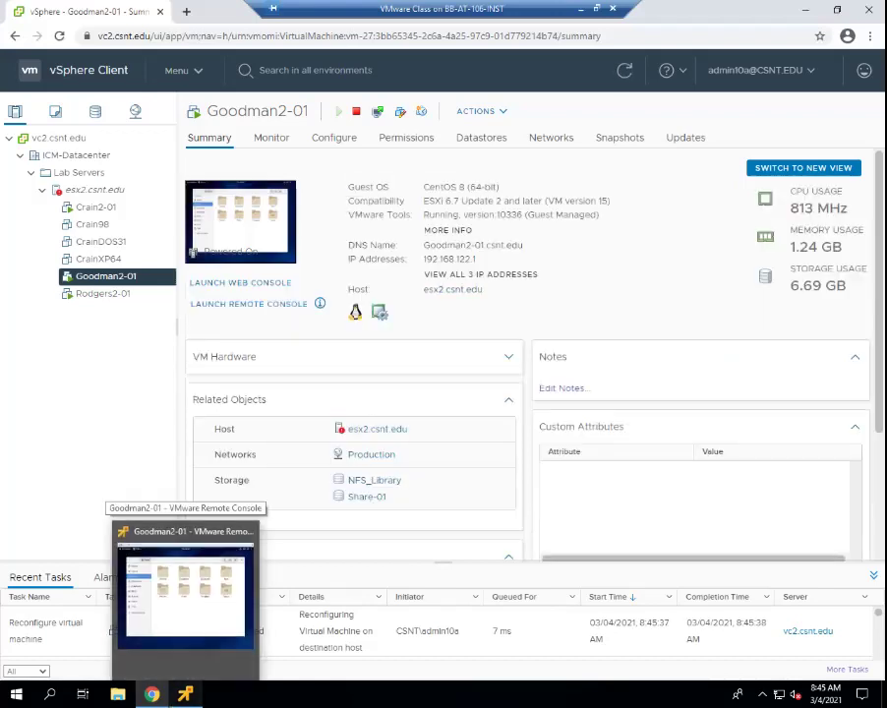
left_click(185, 590)
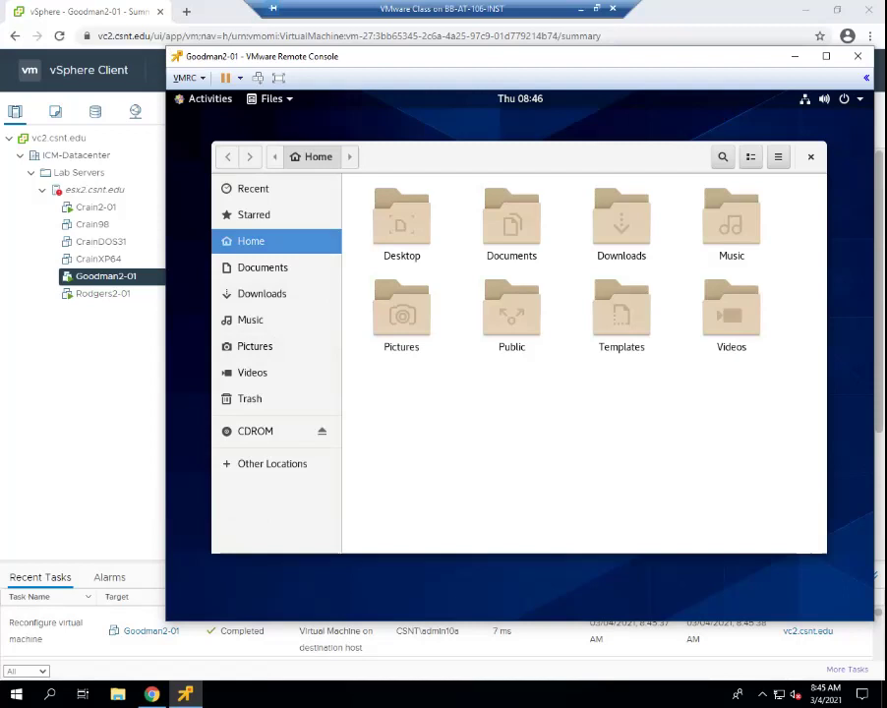
left_click(186, 78)
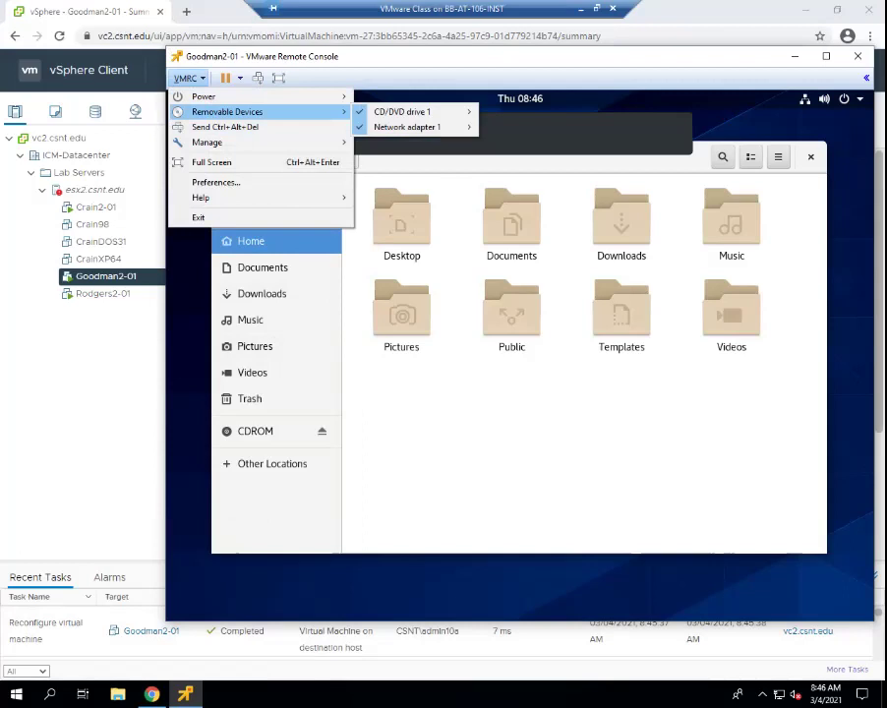
- Close the VMRC menu and open the CDROM from the Files sidebar
key("Escape")
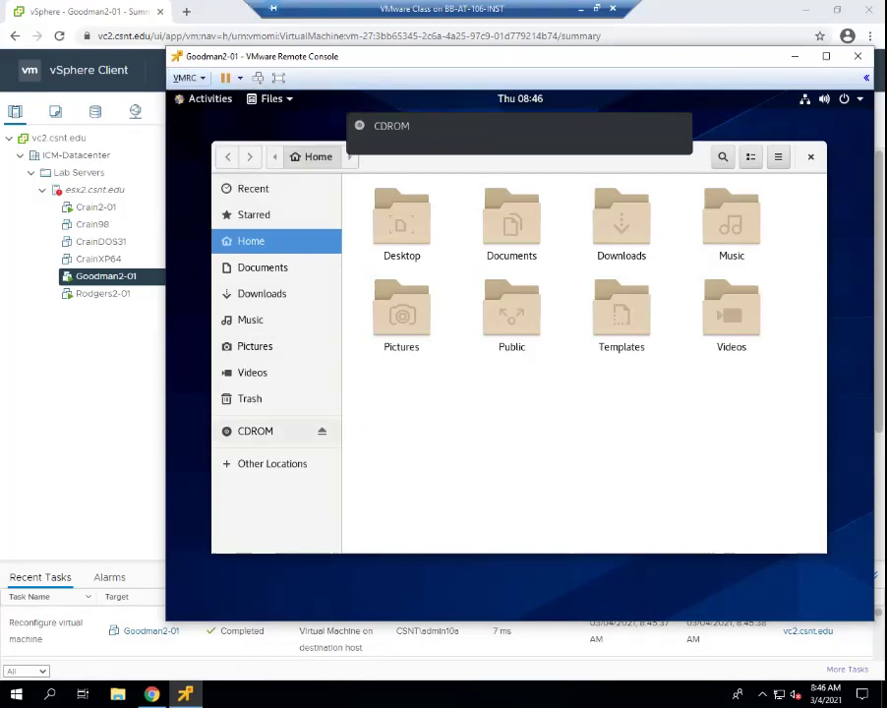
left_click(258, 431)
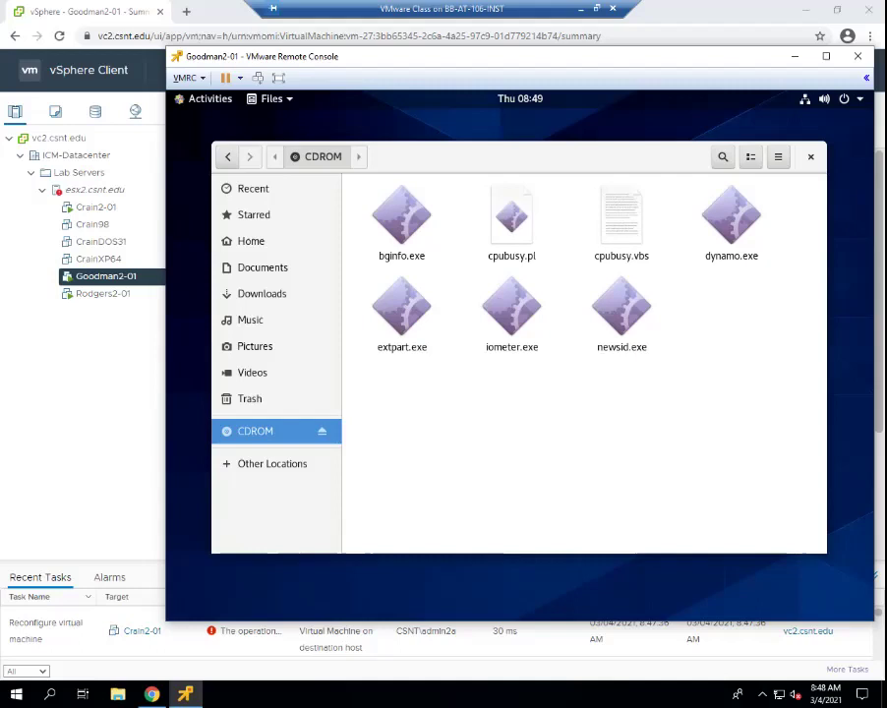
- Select cpubusy.pl, dynamo.exe, iometer.exe, newsid.exe, extpart.exe and bginfo.exe and choose Copy to
left_click(511, 216)
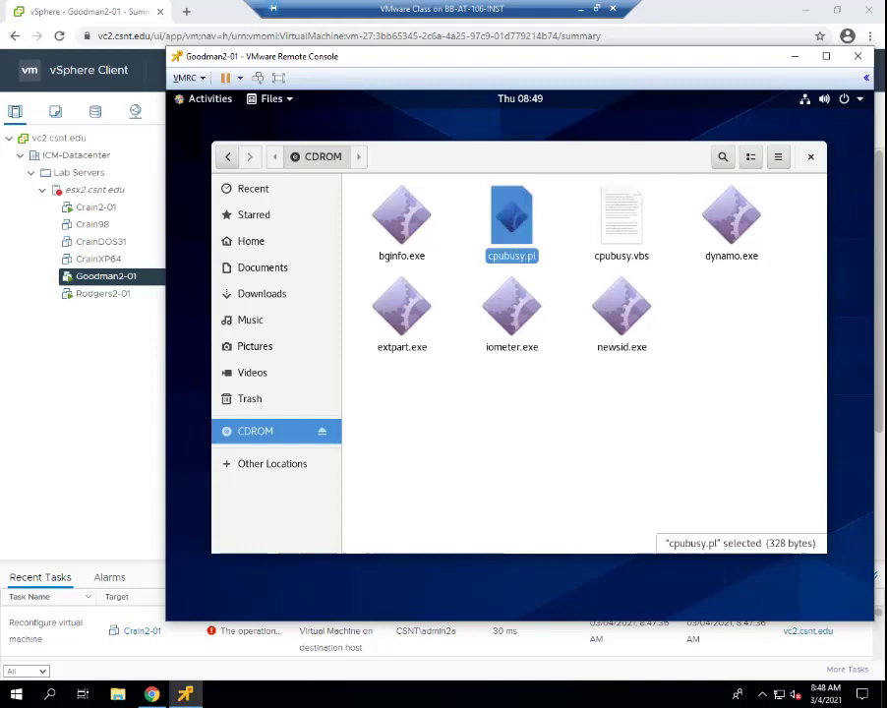
left_click(731, 216, "ctrl")
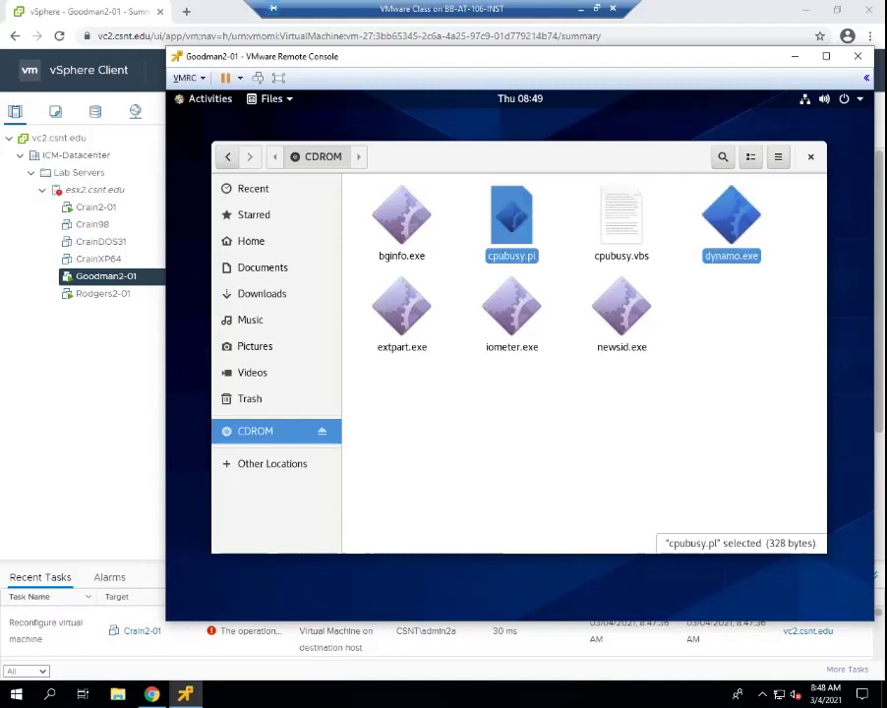
left_click(622, 308, "ctrl")
left_click(512, 308, "ctrl")
left_click(401, 221, "ctrl")
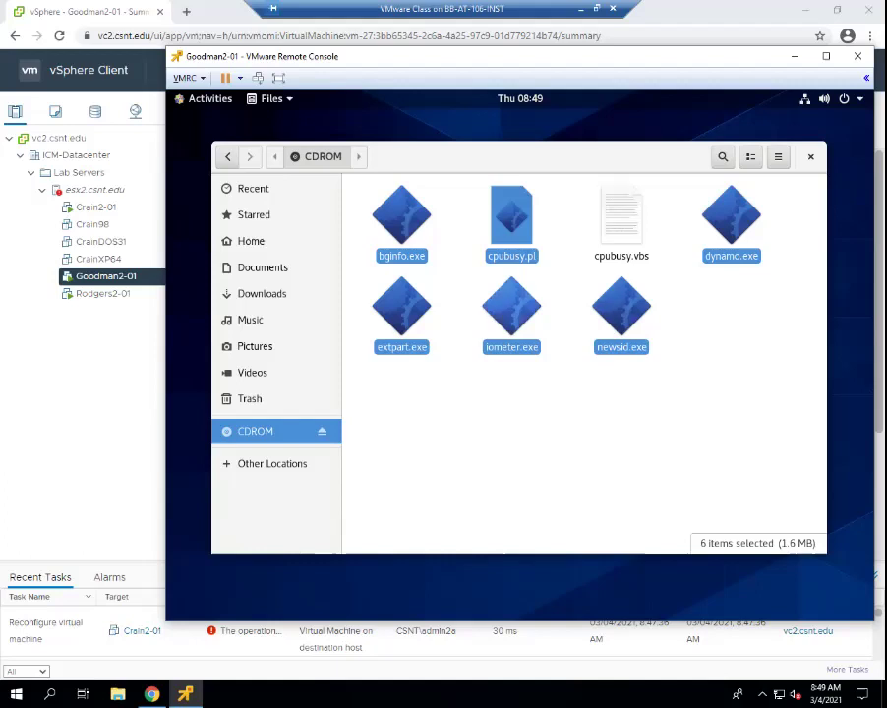
right_click(518, 313)
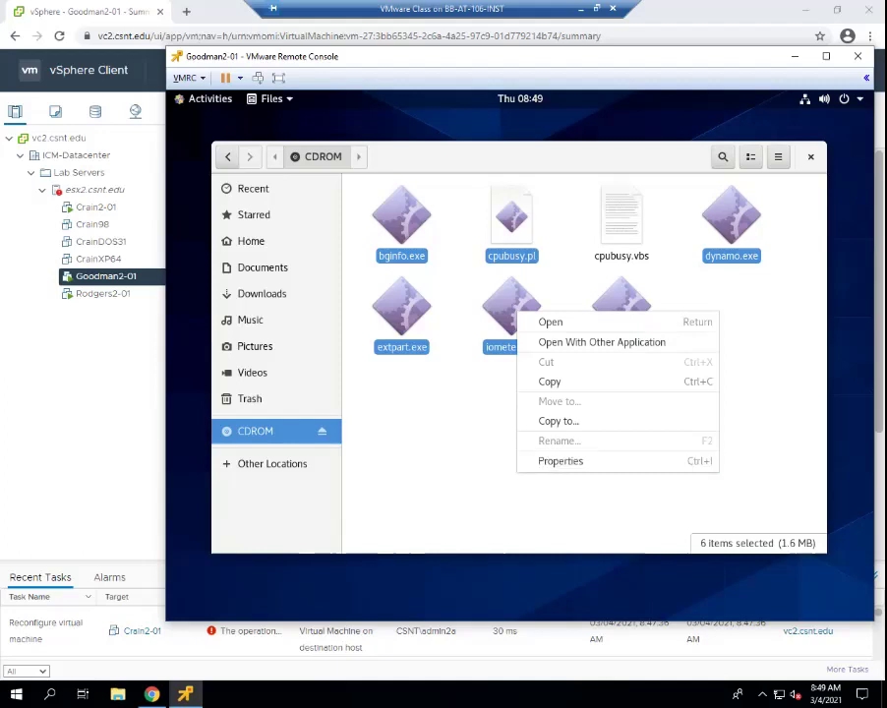
left_click(559, 421)
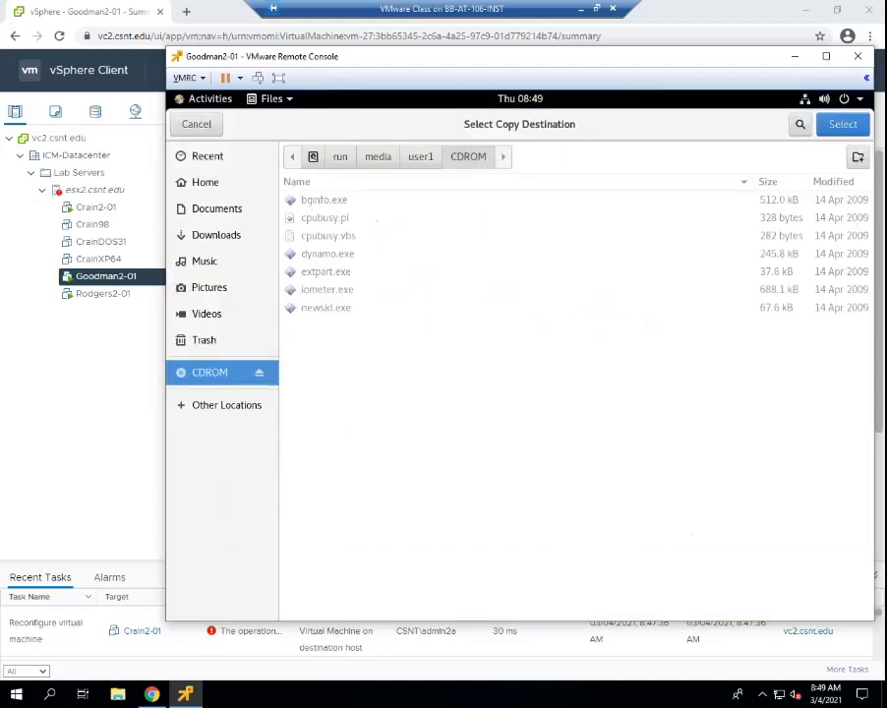
- Copy the six CDROM tool files into Home, then open Home to confirm the copies
left_click(207, 182)
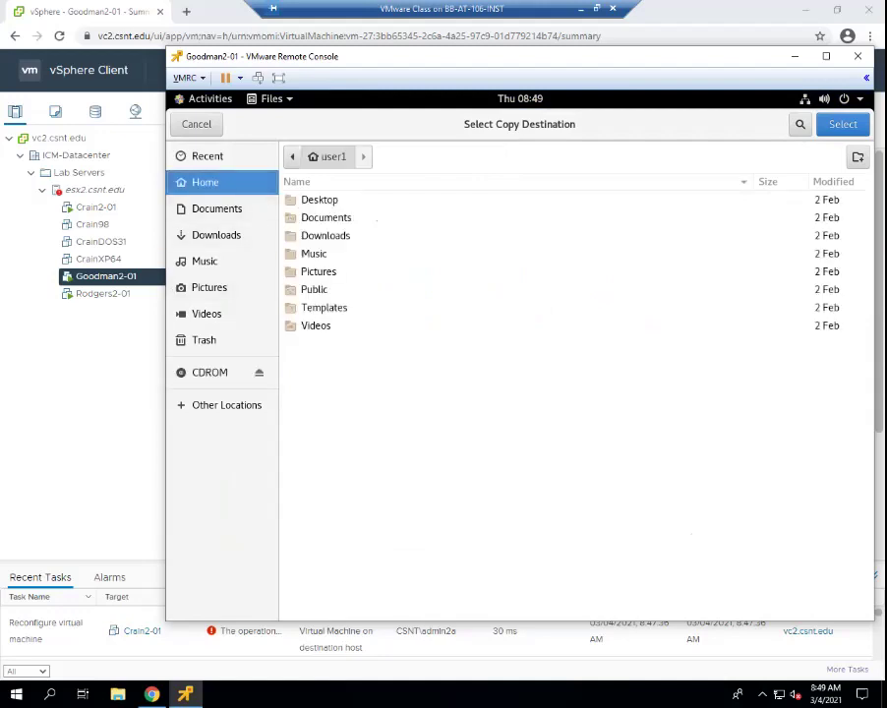
key("Return")
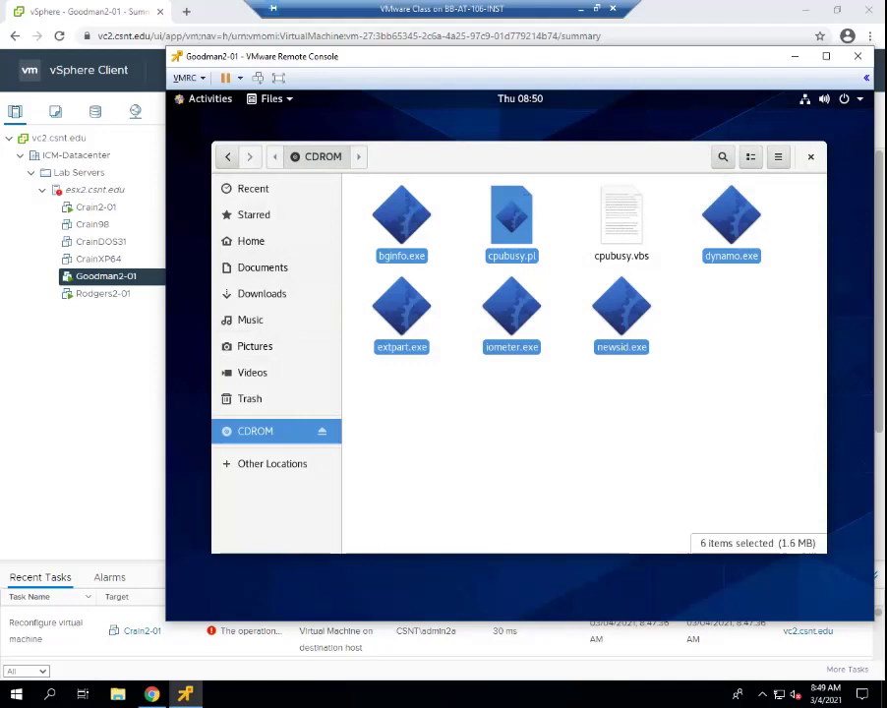
left_click(251, 241)
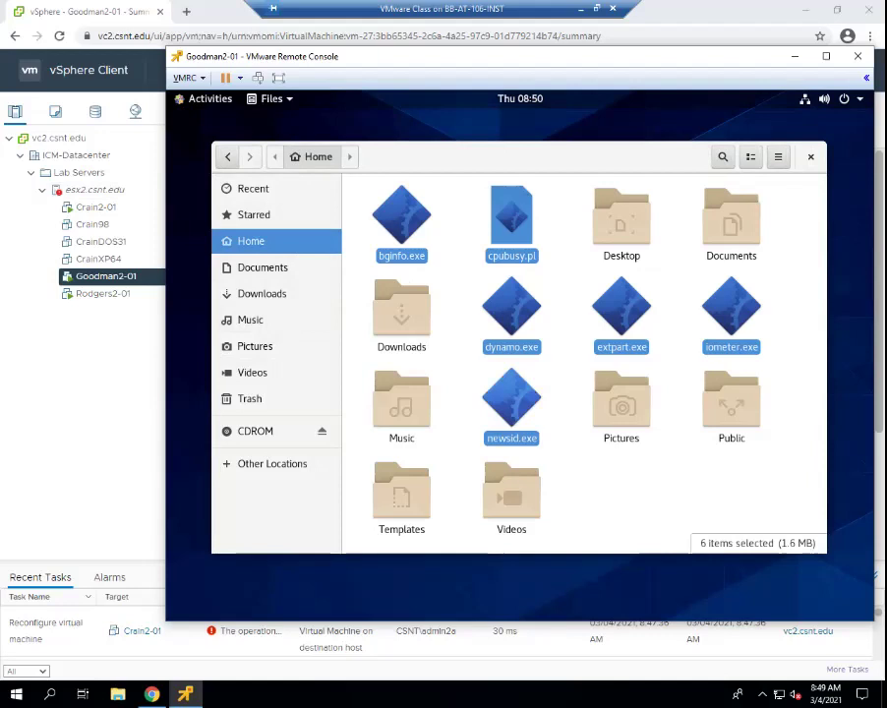
key("Escape")
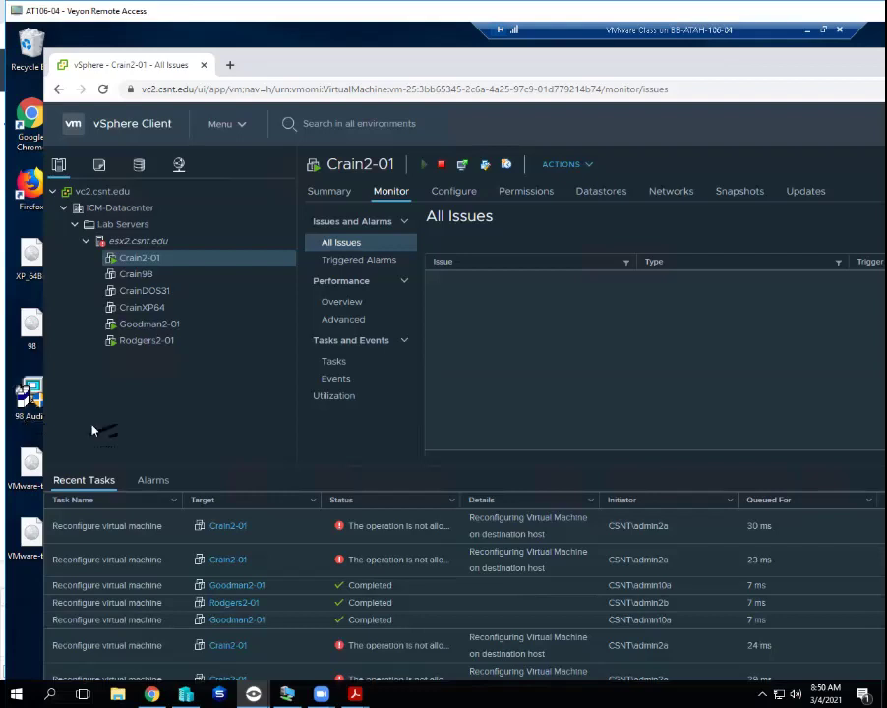
- Browse Crain2-01's CD/DVD ISO options, then cancel without saving and return to its remote console
right_click(161, 258)
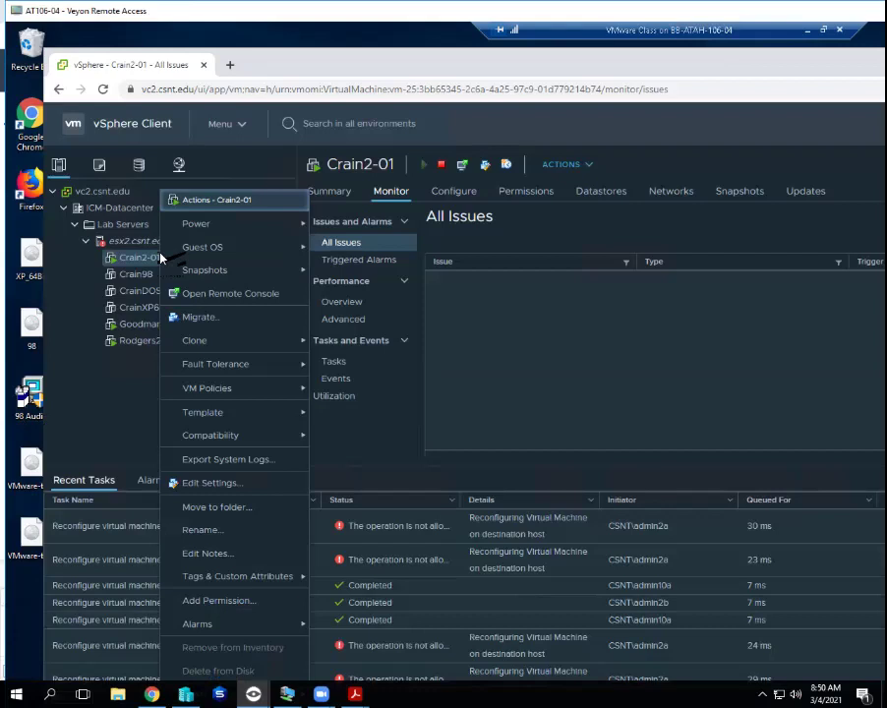
left_click(217, 483)
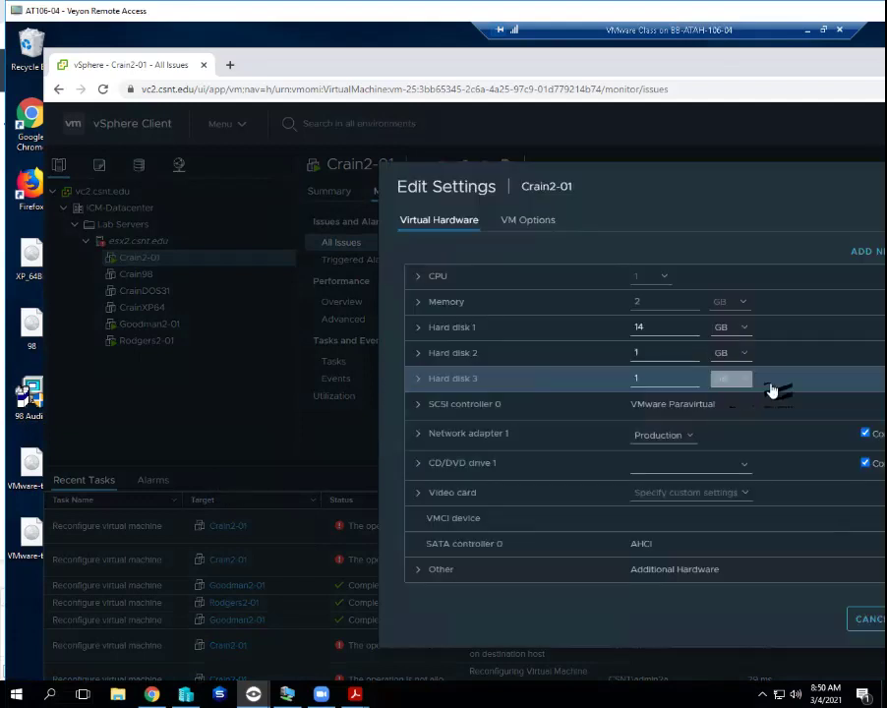
left_click(420, 466)
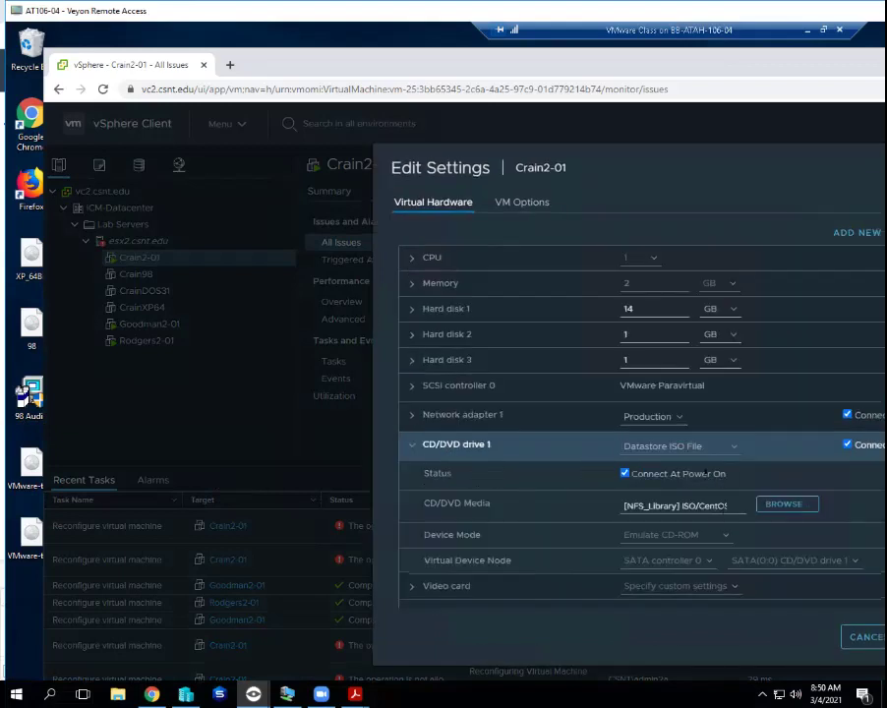
left_click(776, 509)
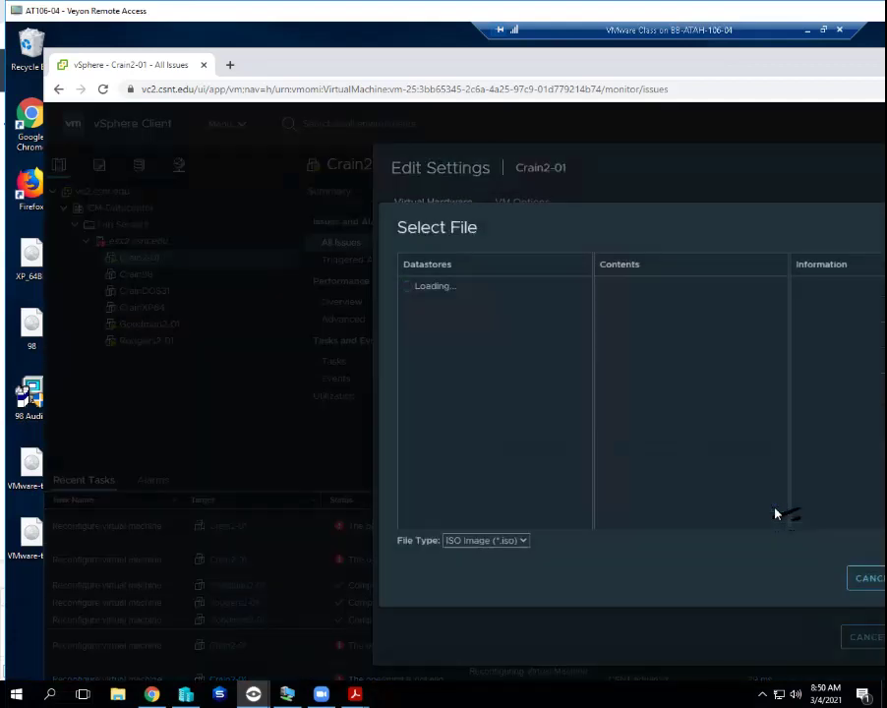
left_click(874, 582)
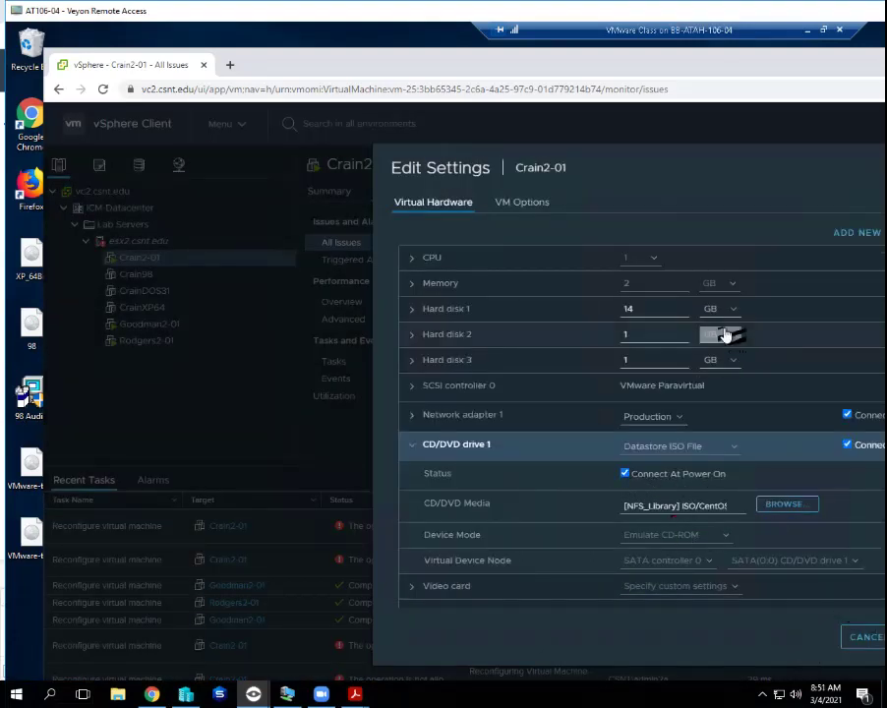
key("Return")
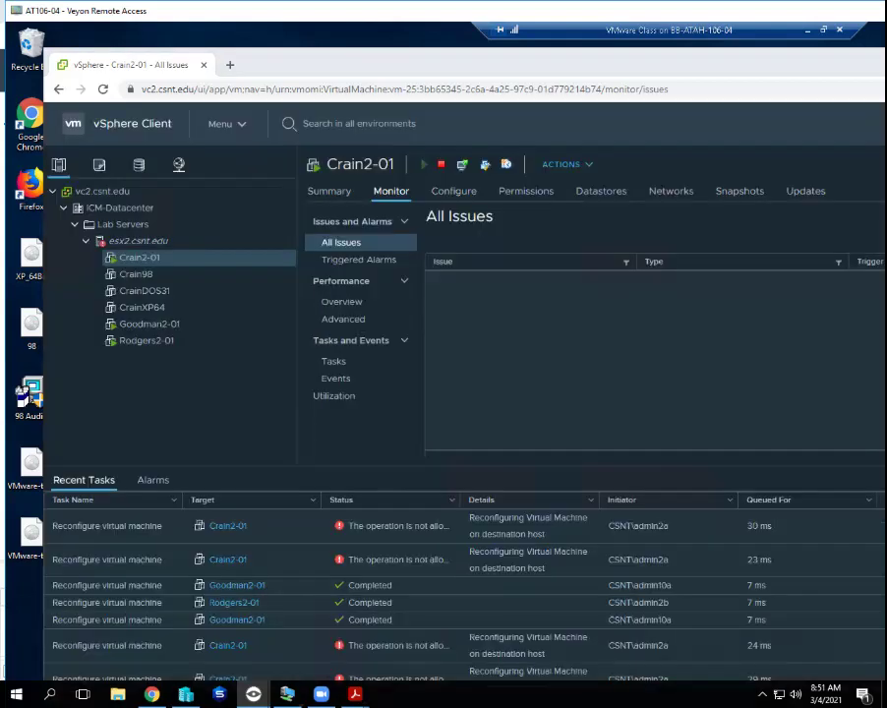
key("alt+Tab")
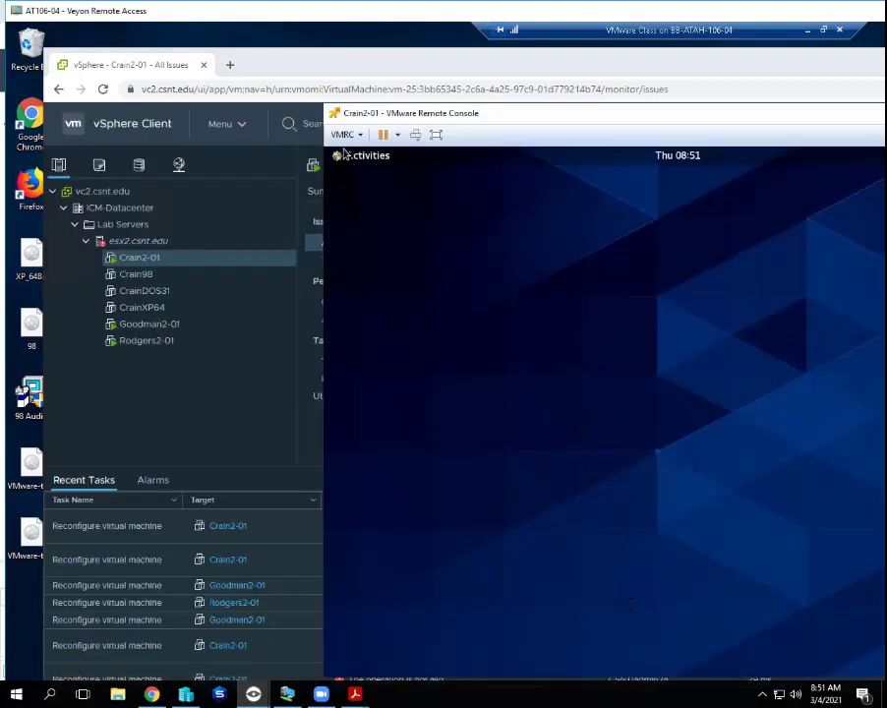
- Open Files in the guest and try disconnecting the CentOS ISO via VMRC Removable Devices
left_click(345, 154)
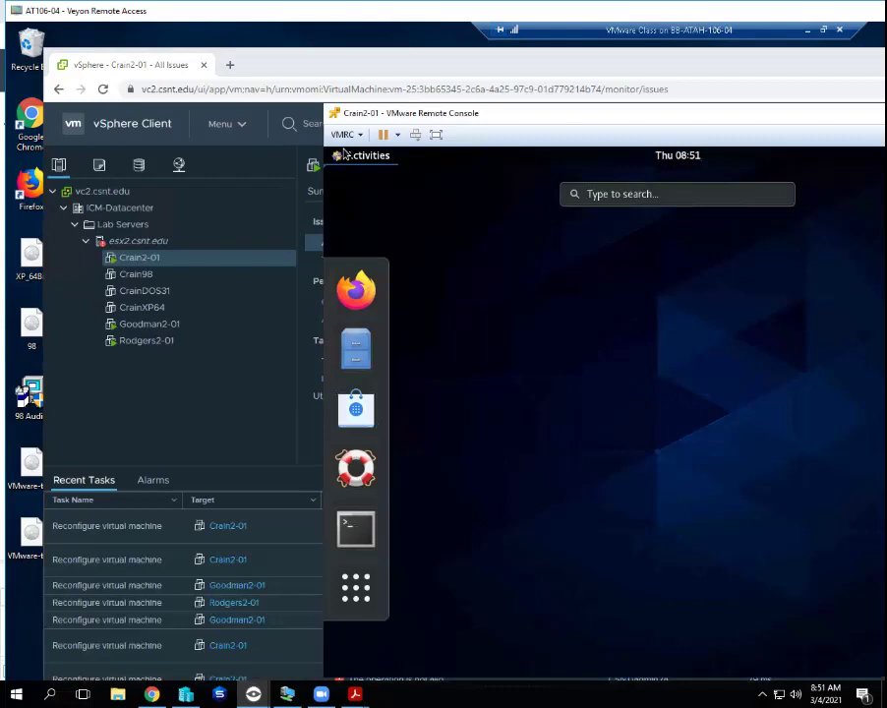
left_click(353, 356)
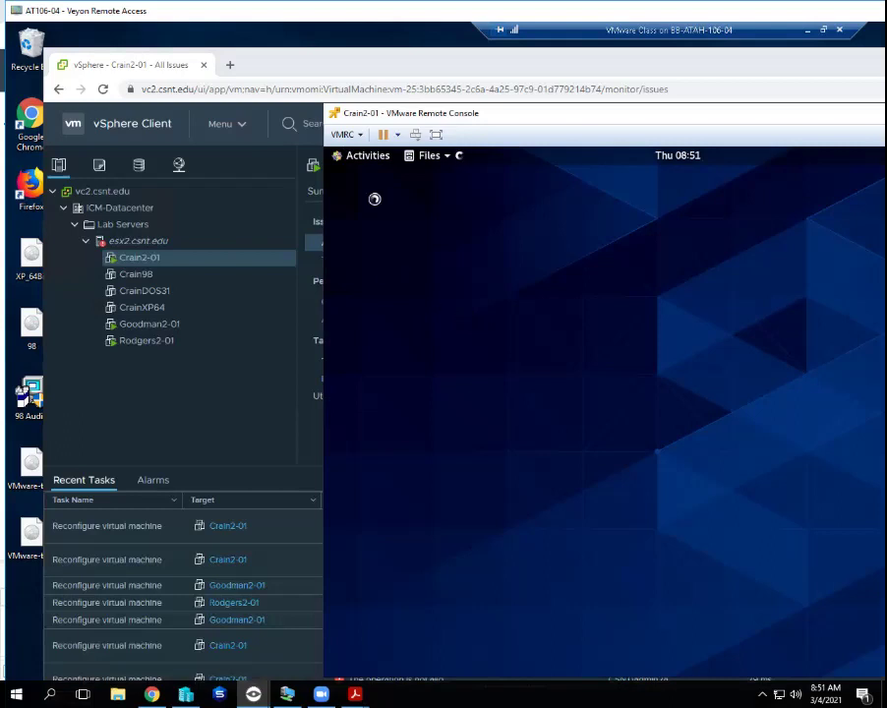
left_click(345, 134)
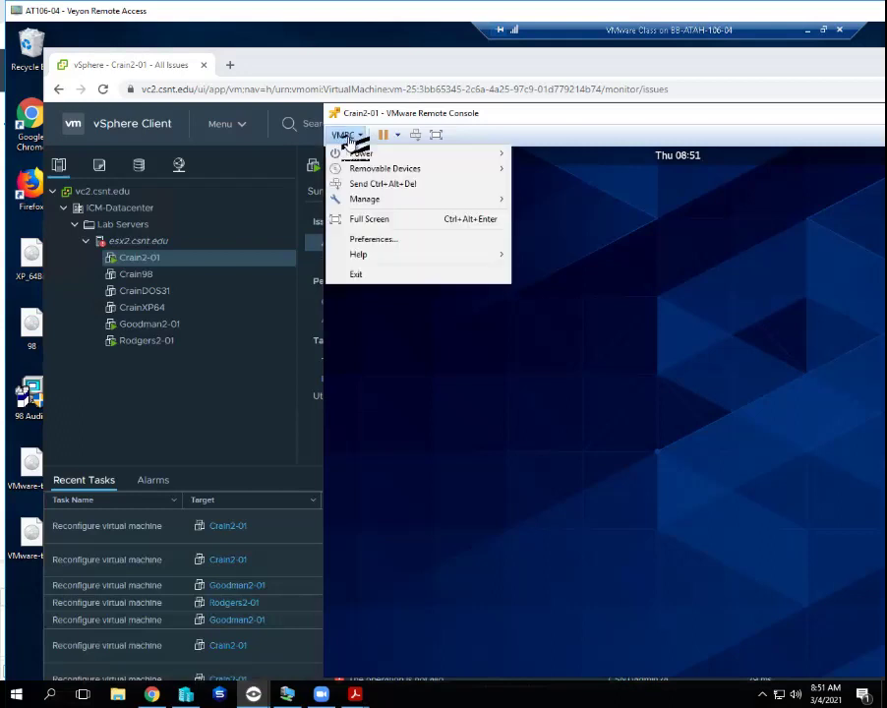
mouse_move(362, 173)
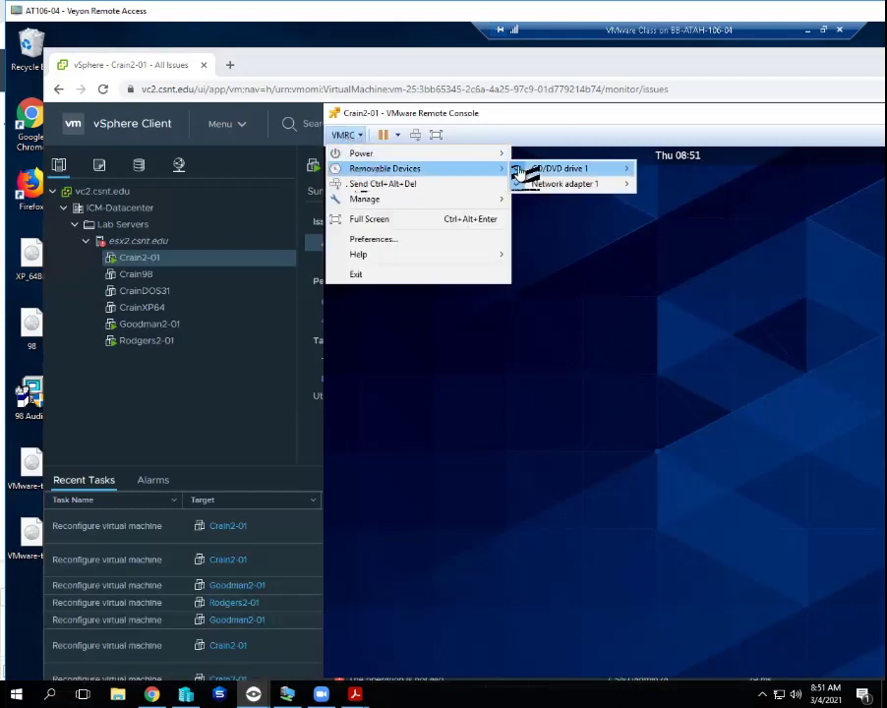
mouse_move(529, 172)
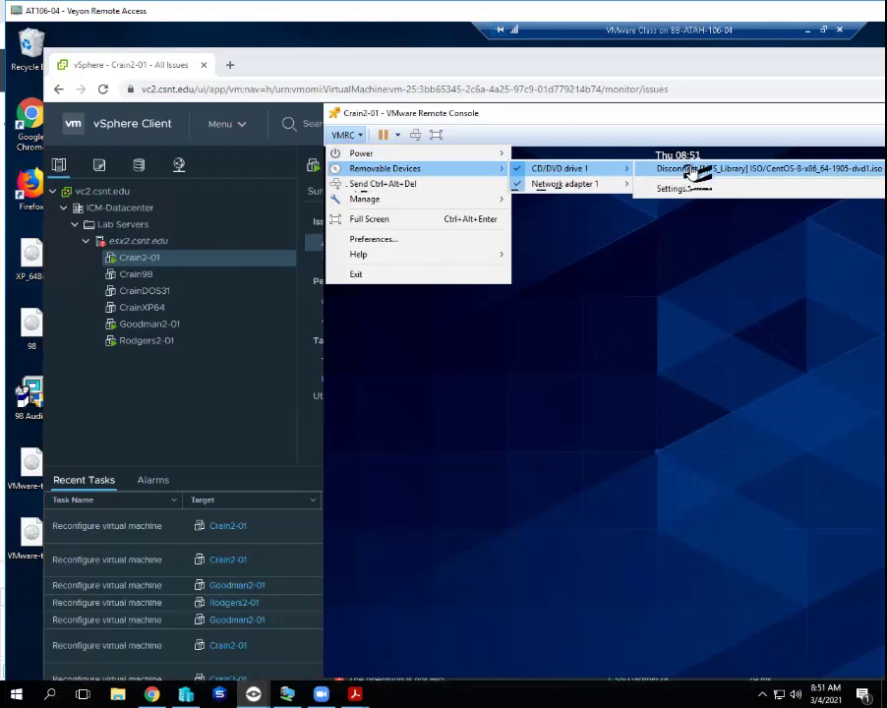
left_click(689, 170)
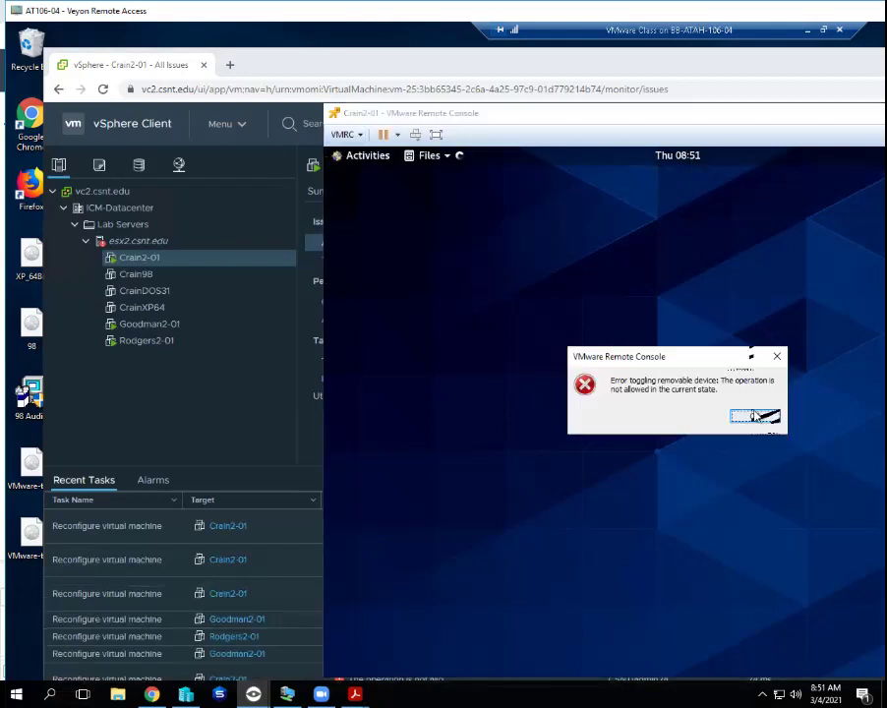
left_click(756, 416)
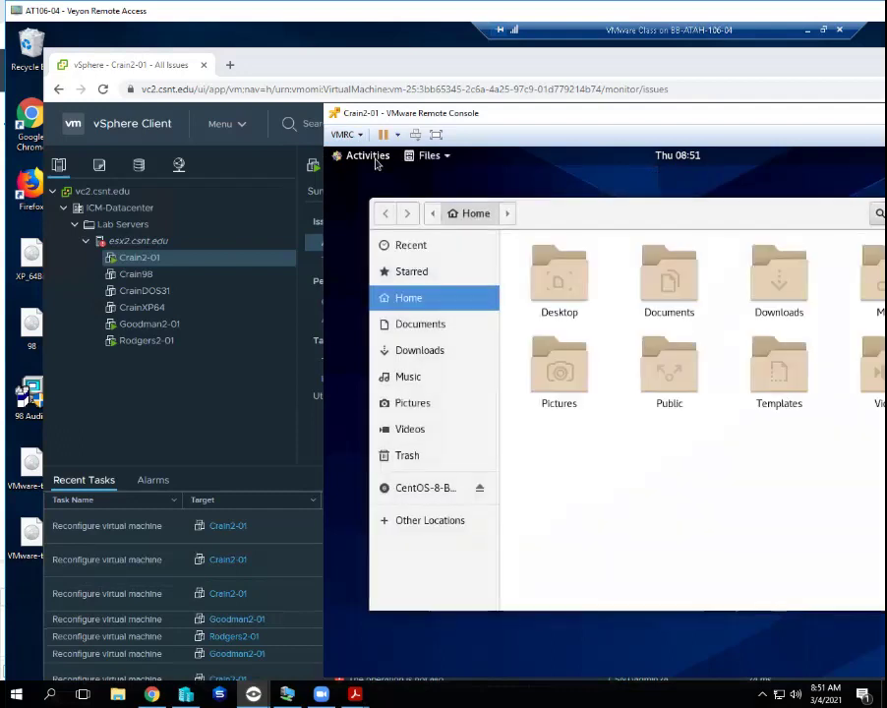
- Try ejecting the CentOS disc from the Files window and dismiss the unable-to-eject message
left_click(372, 160)
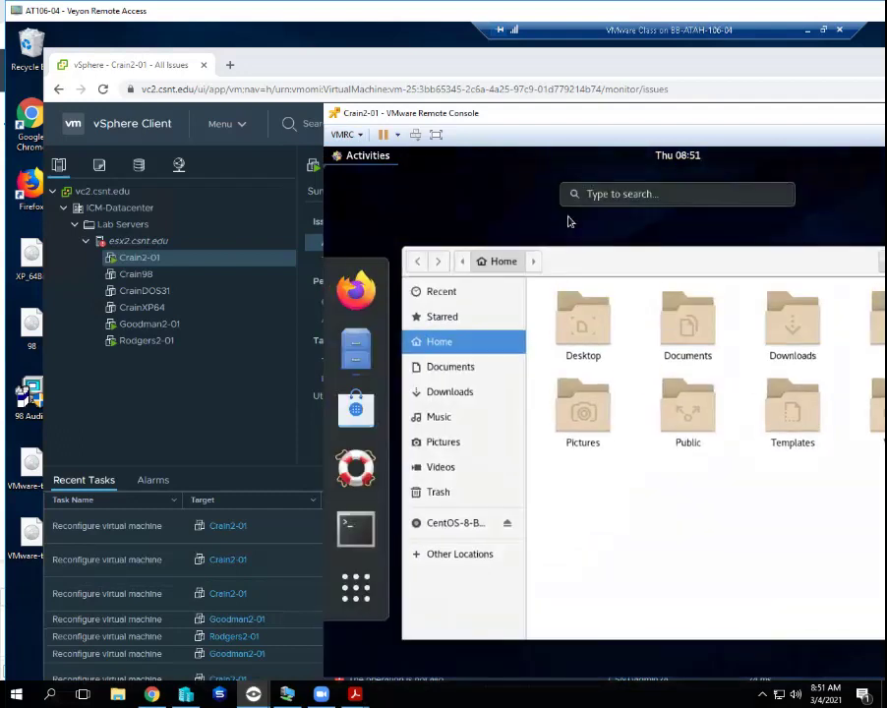
left_click(508, 541)
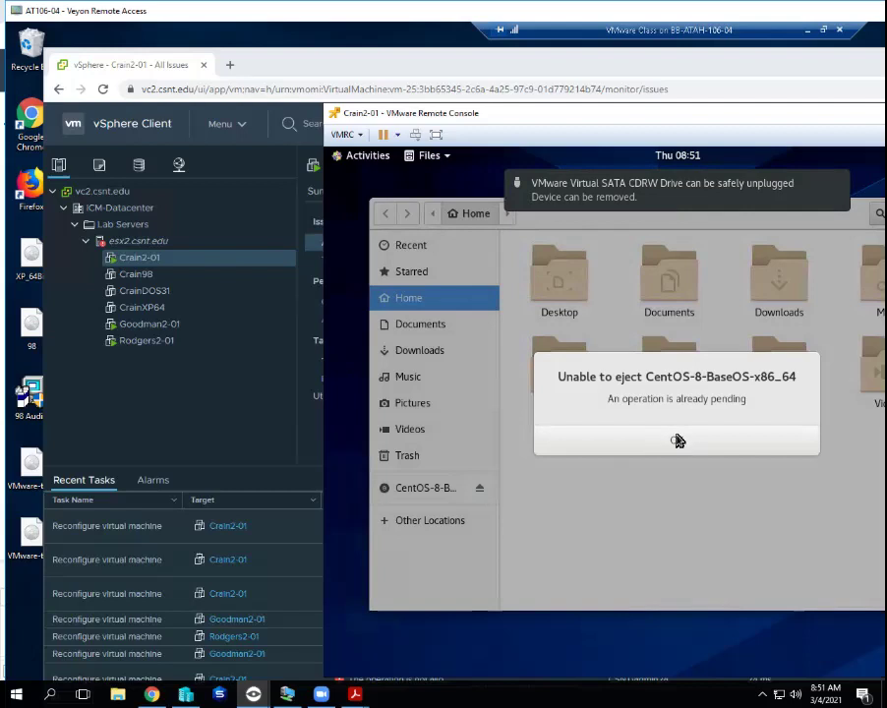
left_click(685, 442)
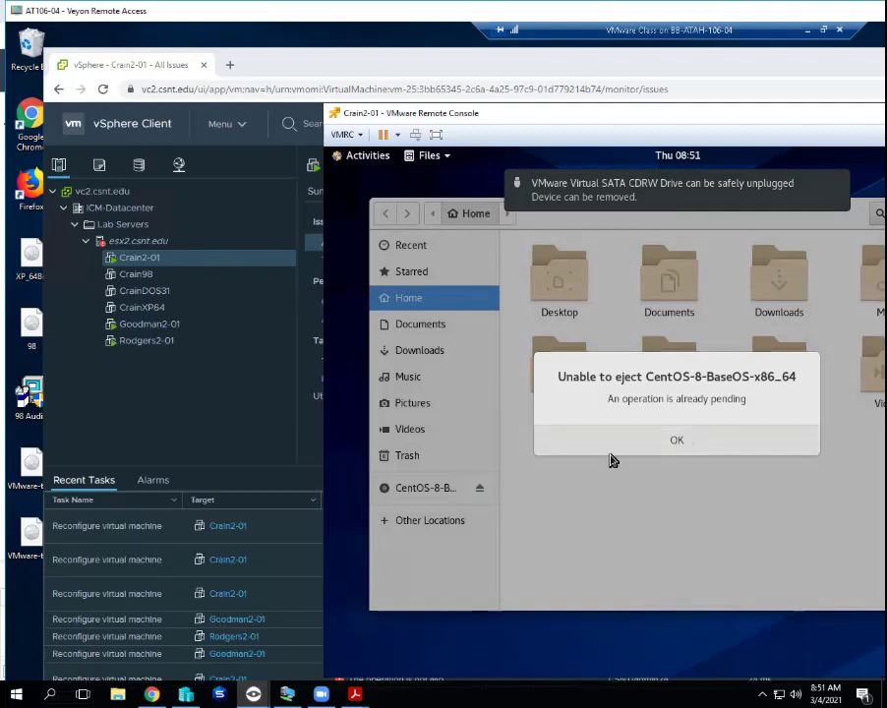
- Recheck the VMRC CD/DVD drive 1 menu, close it, and return to Crain2-01 in vSphere Client
left_click(345, 135)
mouse_move(369, 169)
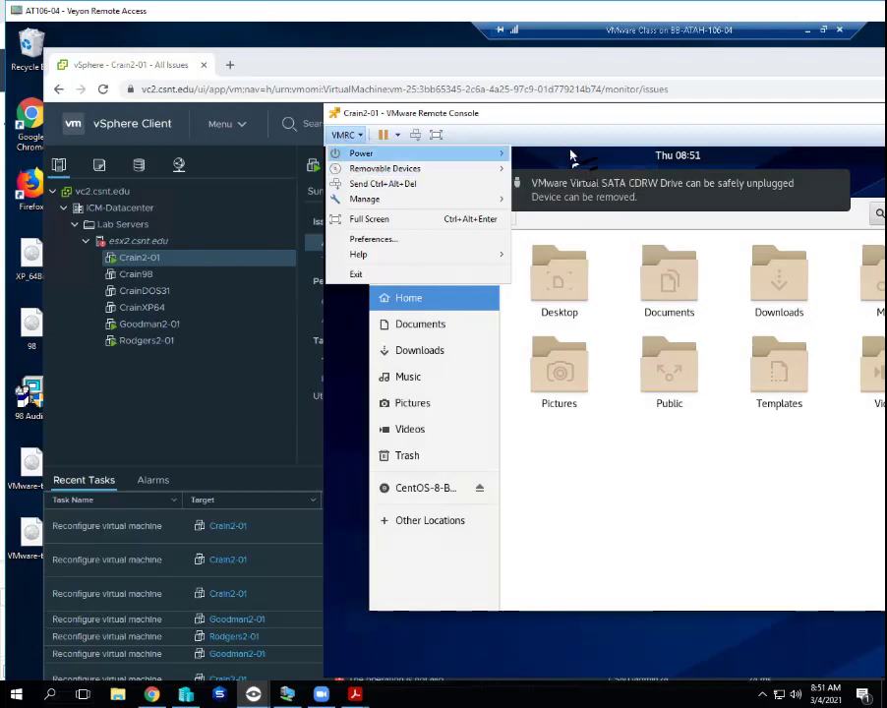
mouse_move(406, 175)
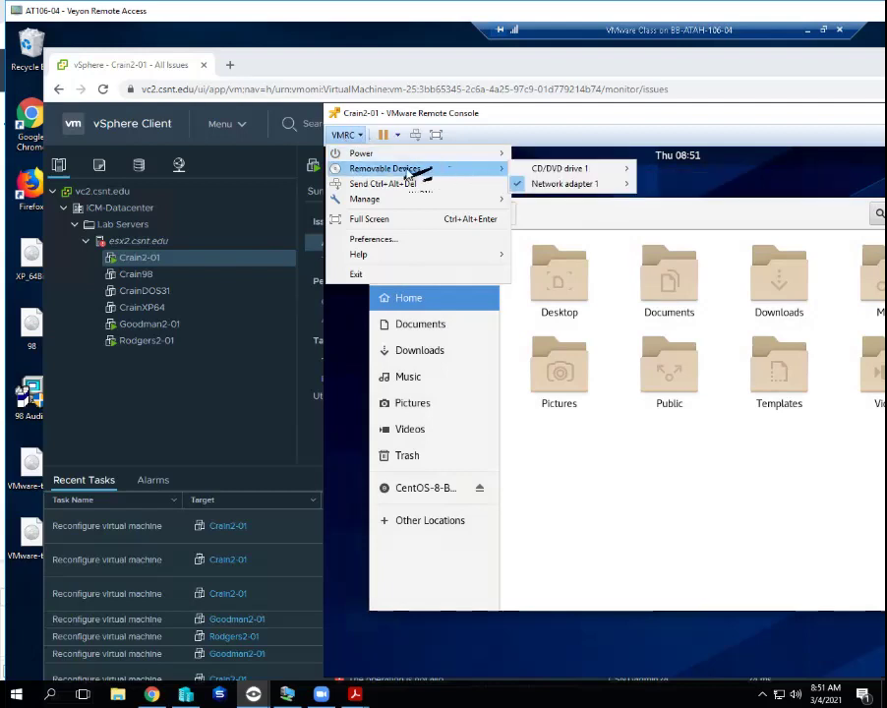
mouse_move(542, 171)
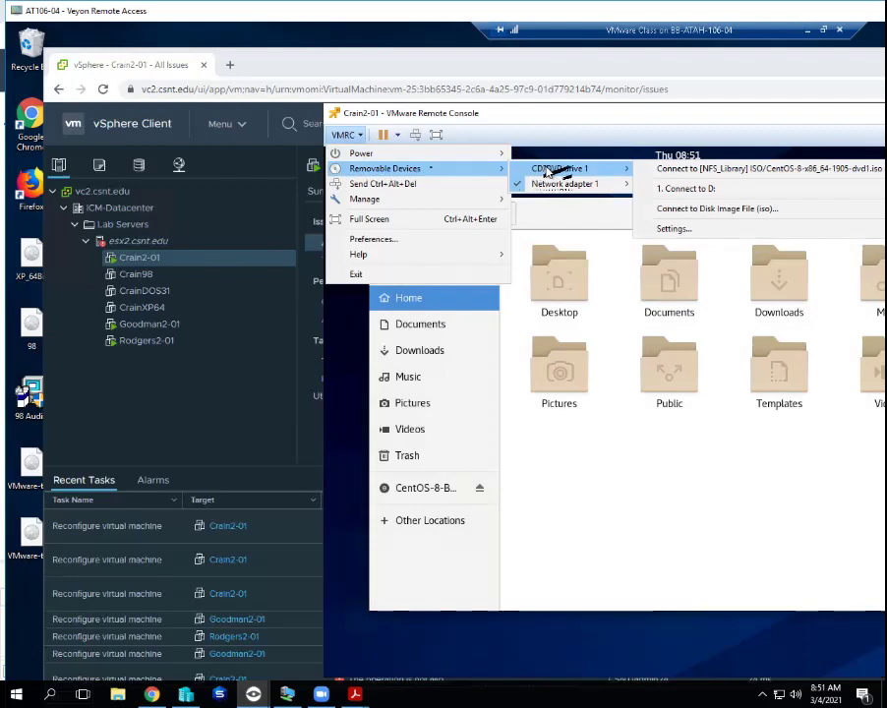
left_click(828, 232)
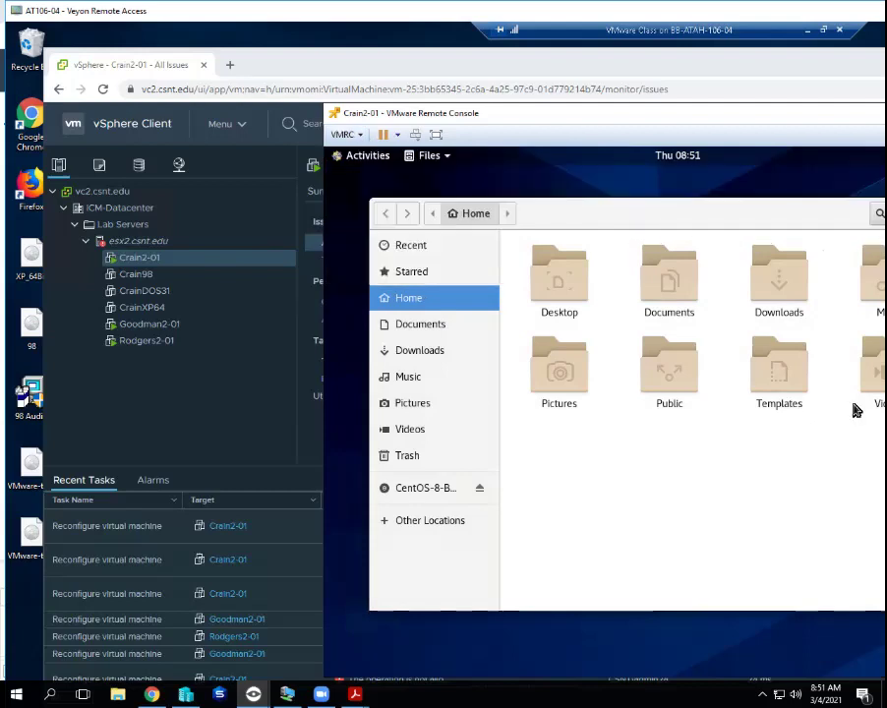
left_click(151, 260)
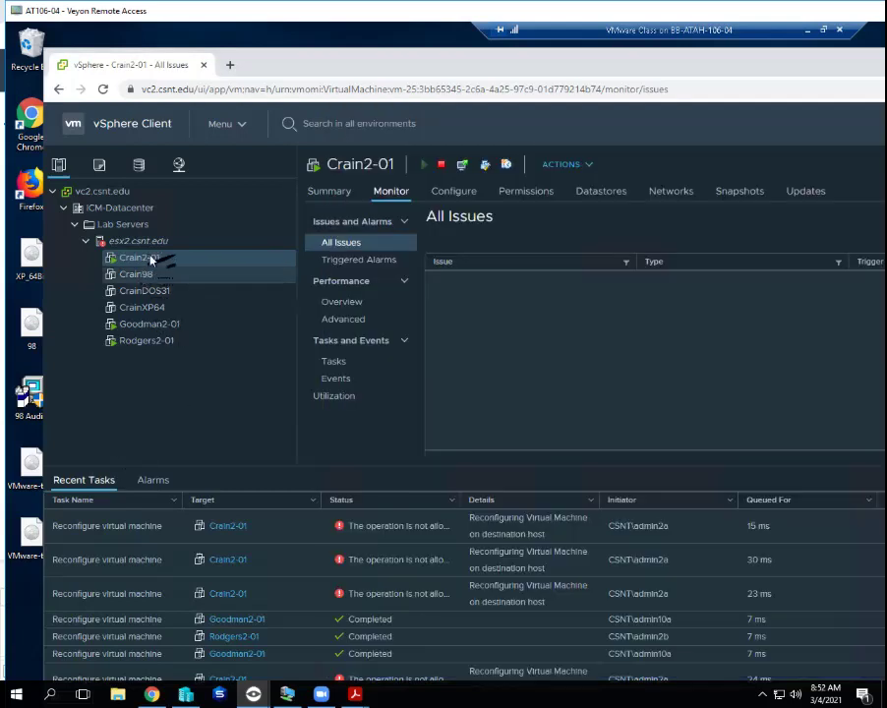
- Point Crain2-01's CD/DVD drive 1 at NFS_Library/ISO/ClassFiles-vSphere.iso, tick Connected, and save
right_click(151, 260)
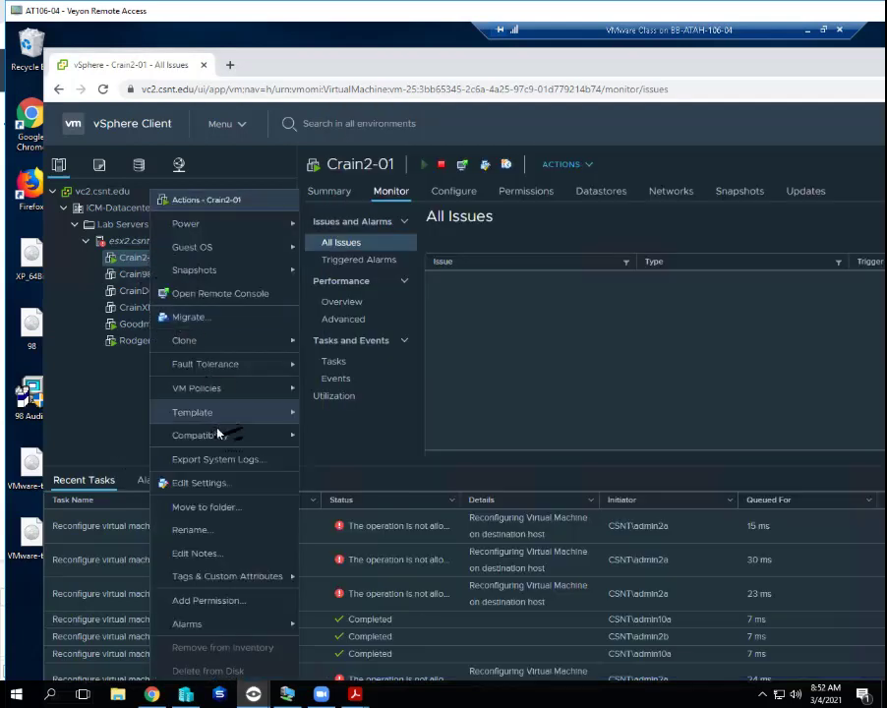
left_click(199, 483)
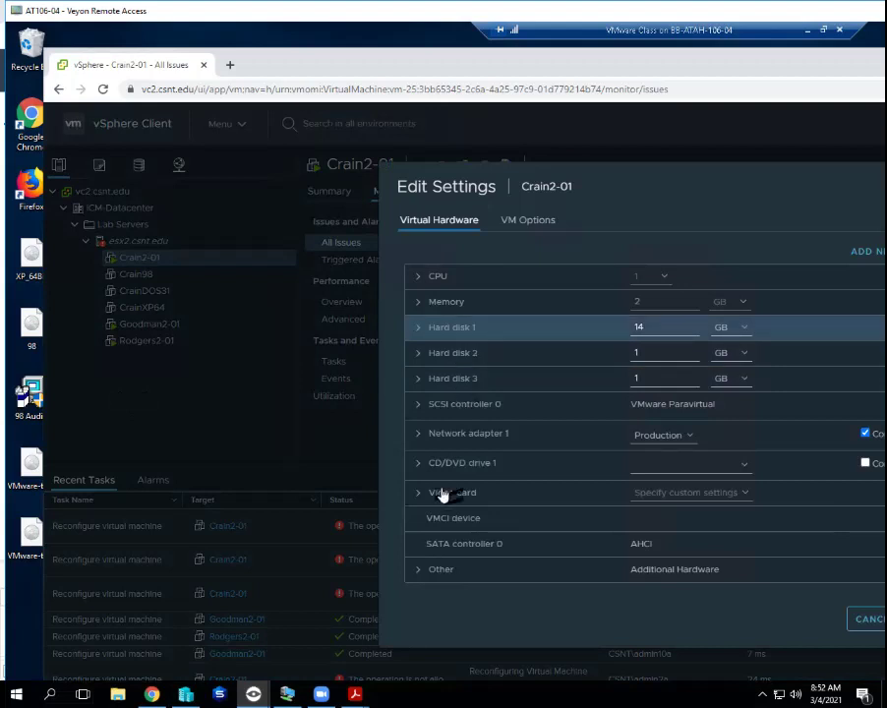
left_click(417, 463)
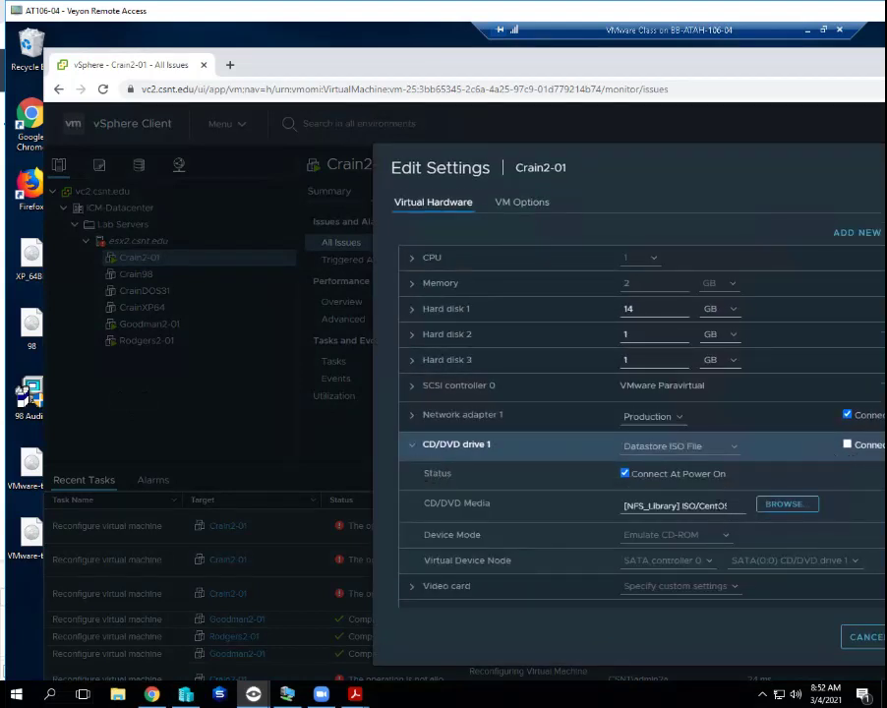
left_click(787, 511)
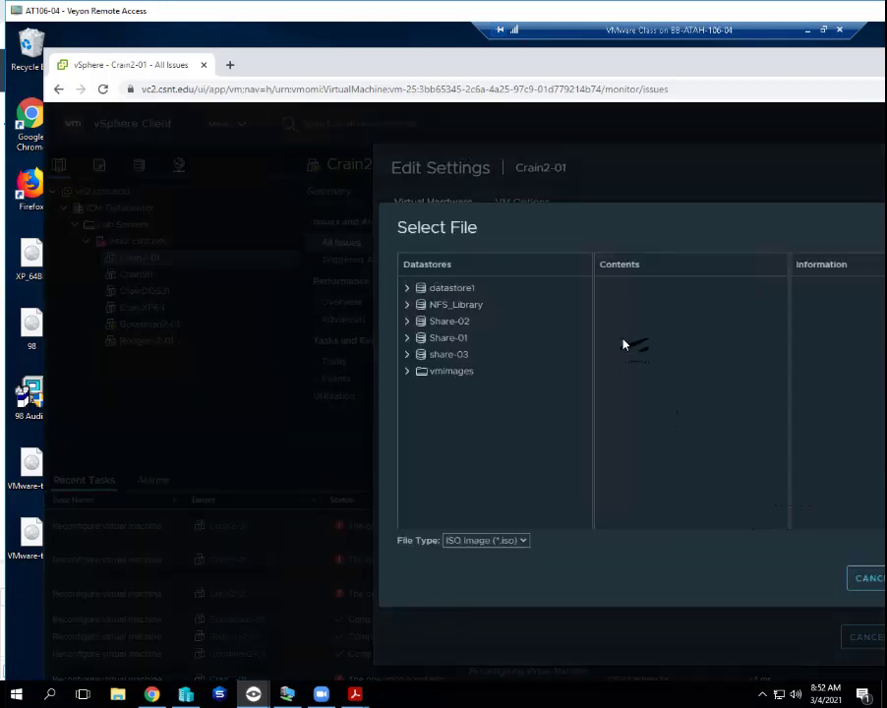
left_click(406, 305)
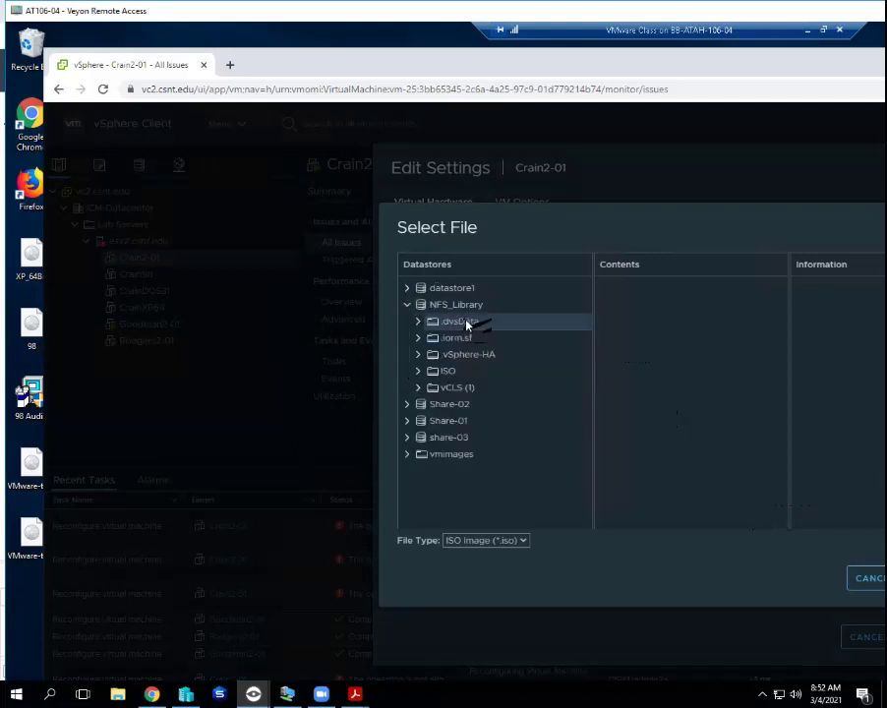
left_click(445, 371)
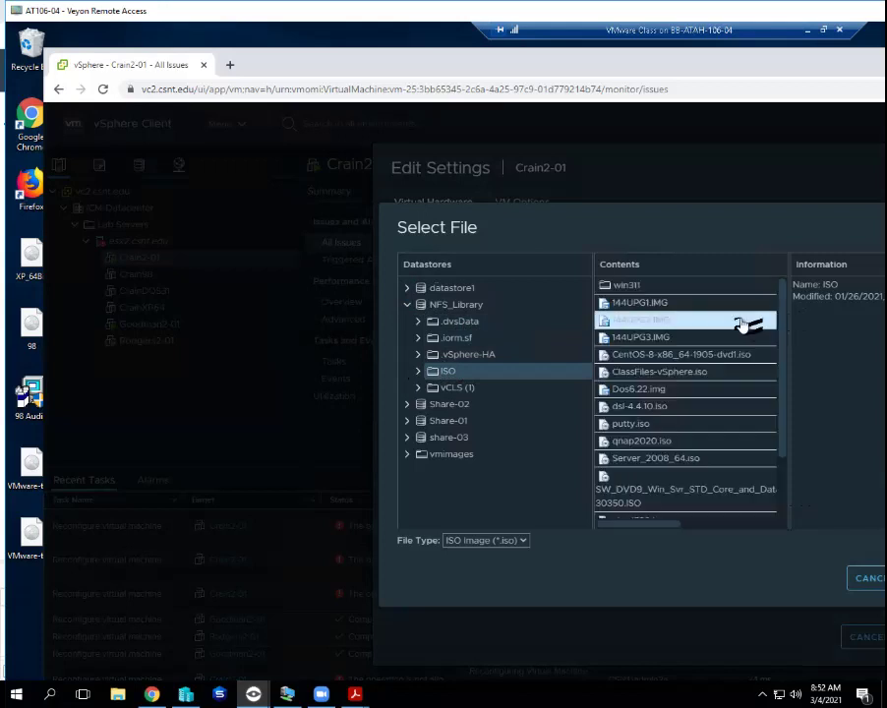
left_click(656, 374)
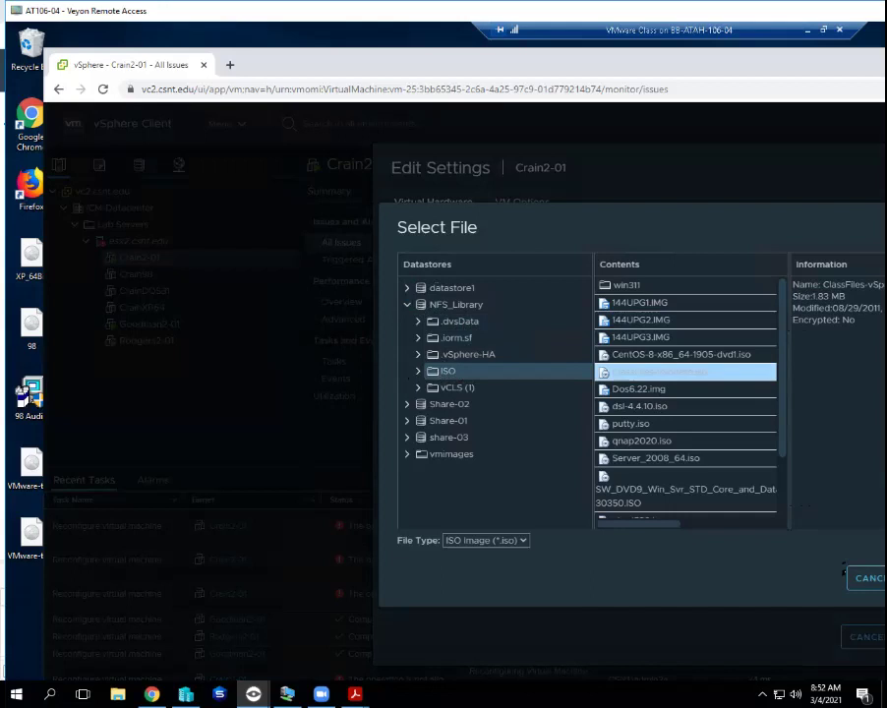
left_click(869, 579)
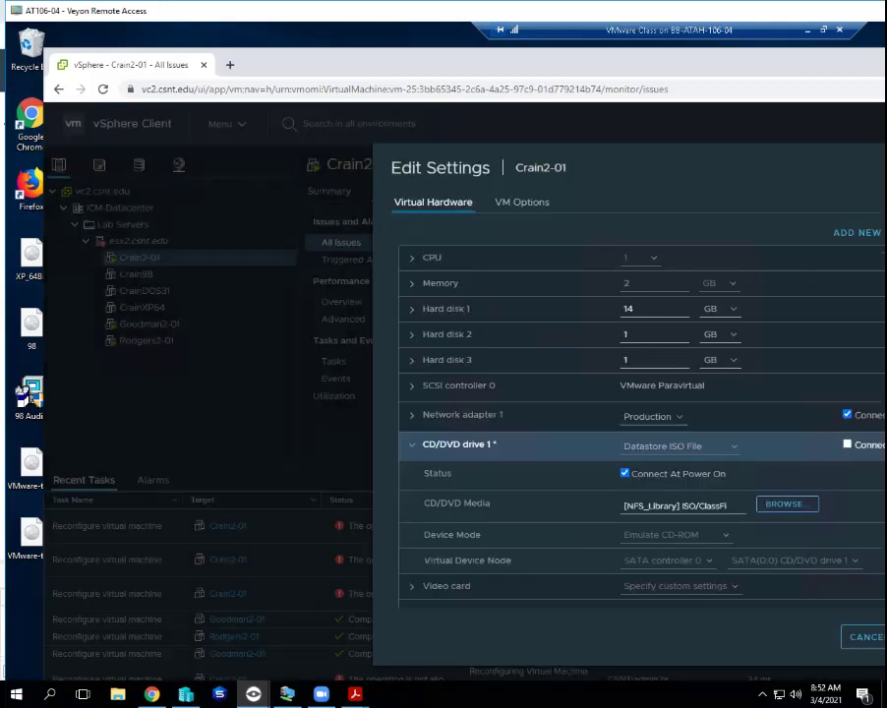
left_click(847, 445)
key("Return")
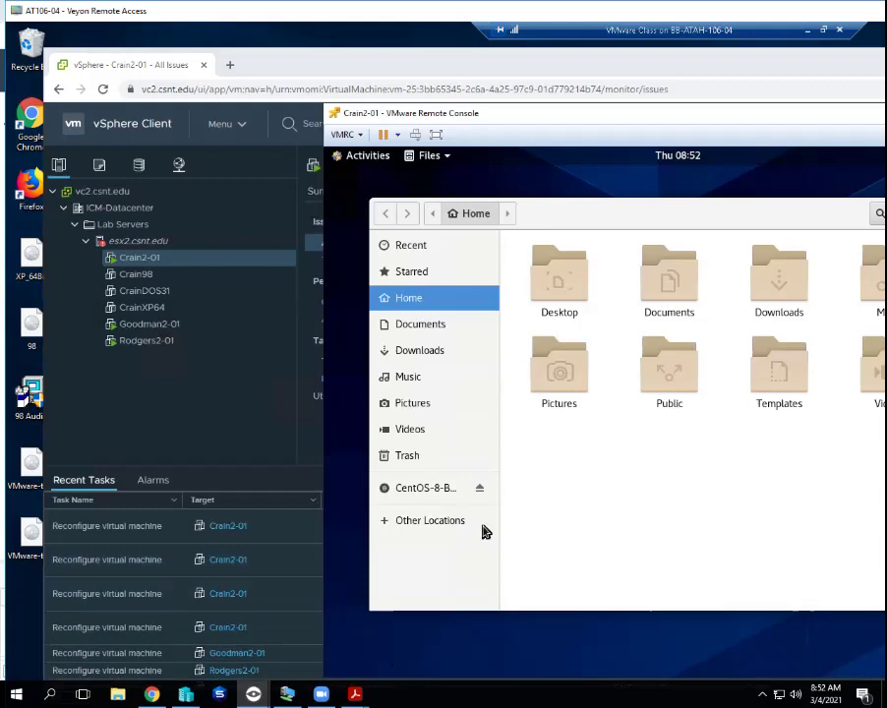
- Check CD/DVD drive 1 under VMRC Removable Devices, close the menu, and reach the guest's Power Off prompt
right_click(584, 463)
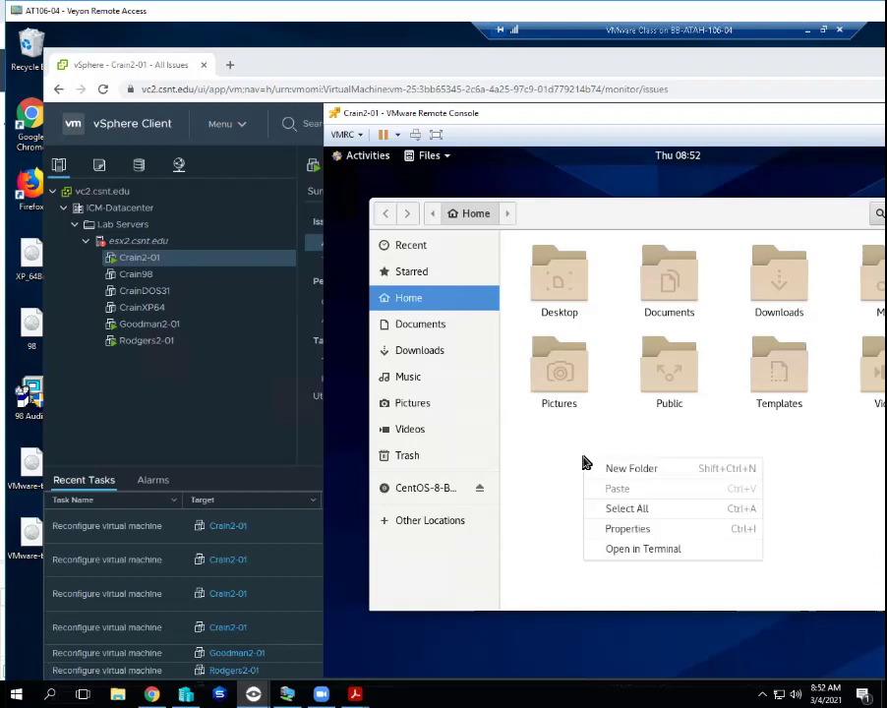
left_click(541, 433)
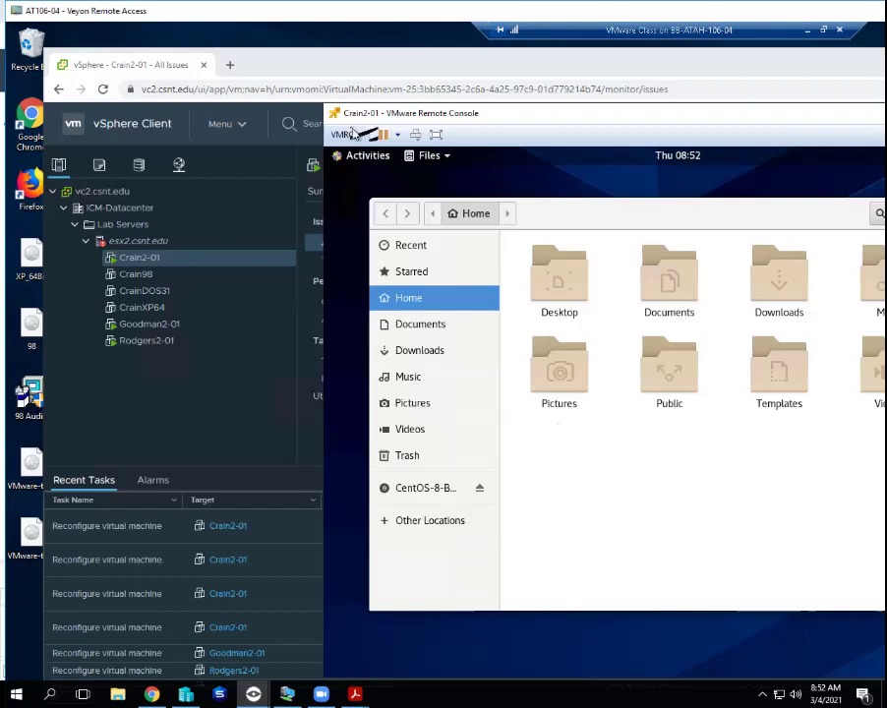
left_click(346, 134)
mouse_move(490, 168)
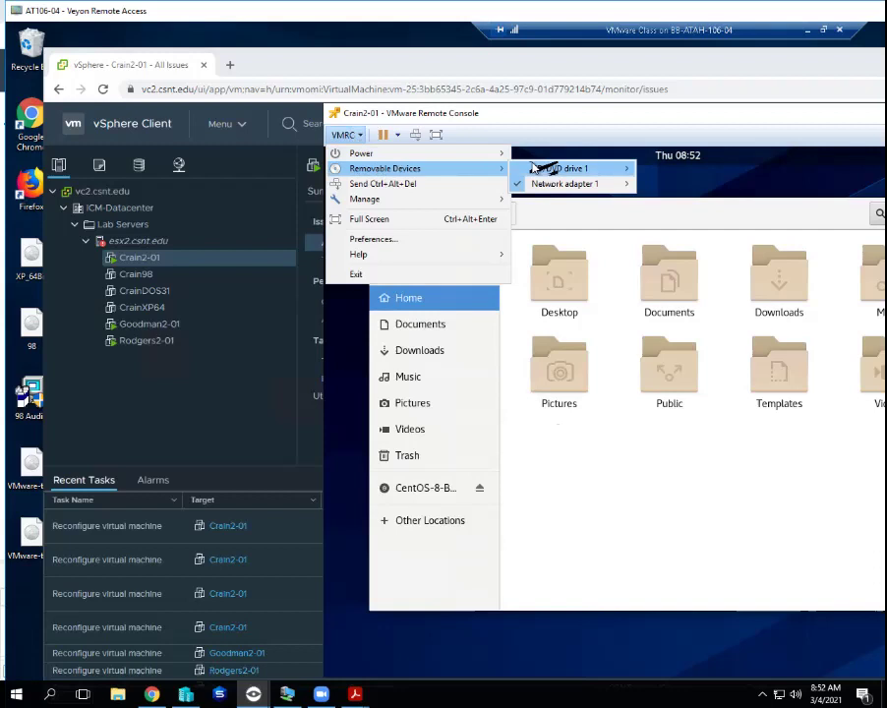
mouse_move(536, 168)
left_click(687, 429)
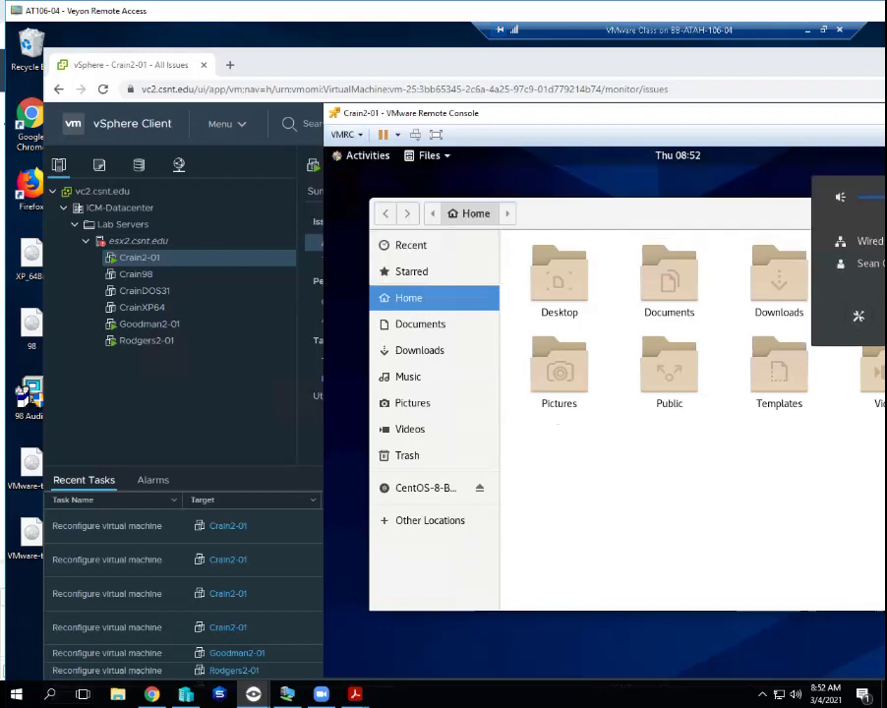
key("Escape")
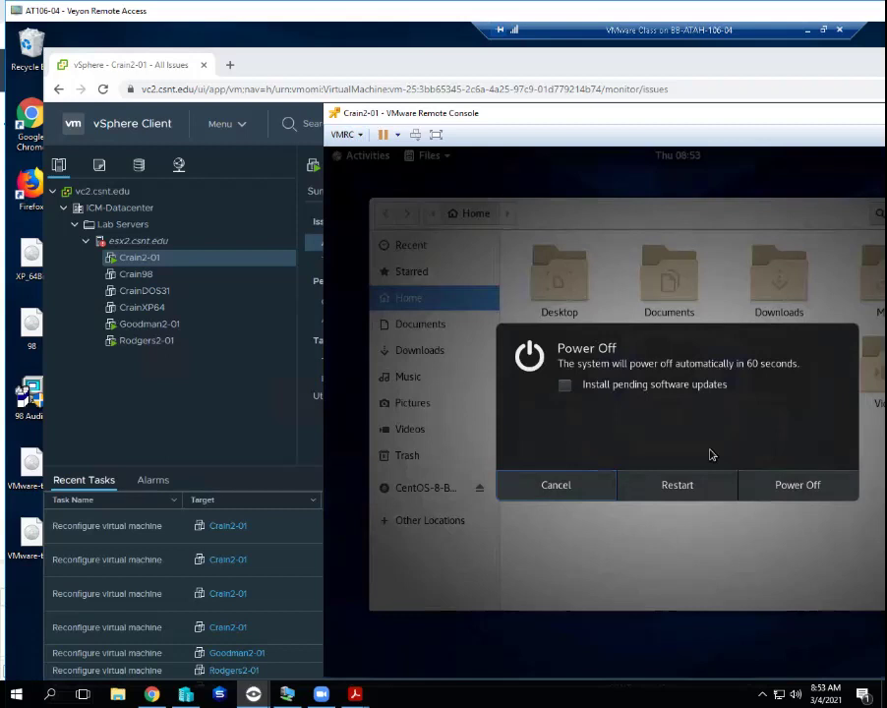
- Answer the Crain2-01 guest's Power Off prompt so it shuts down
left_click(669, 491)
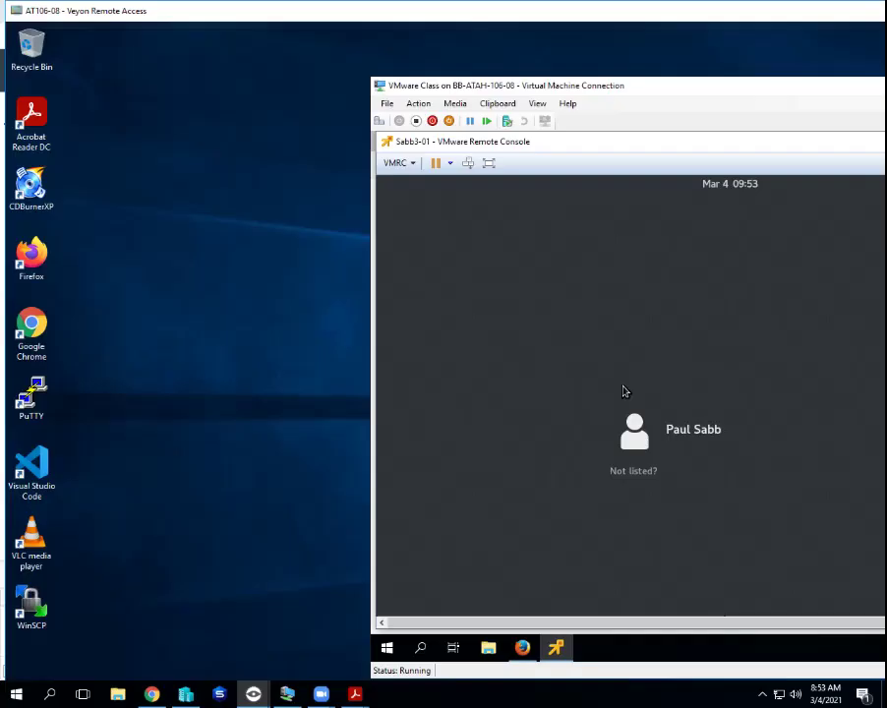
- Select the user account and enter the account password, retrying until the GNOME desktop appears
left_click(672, 447)
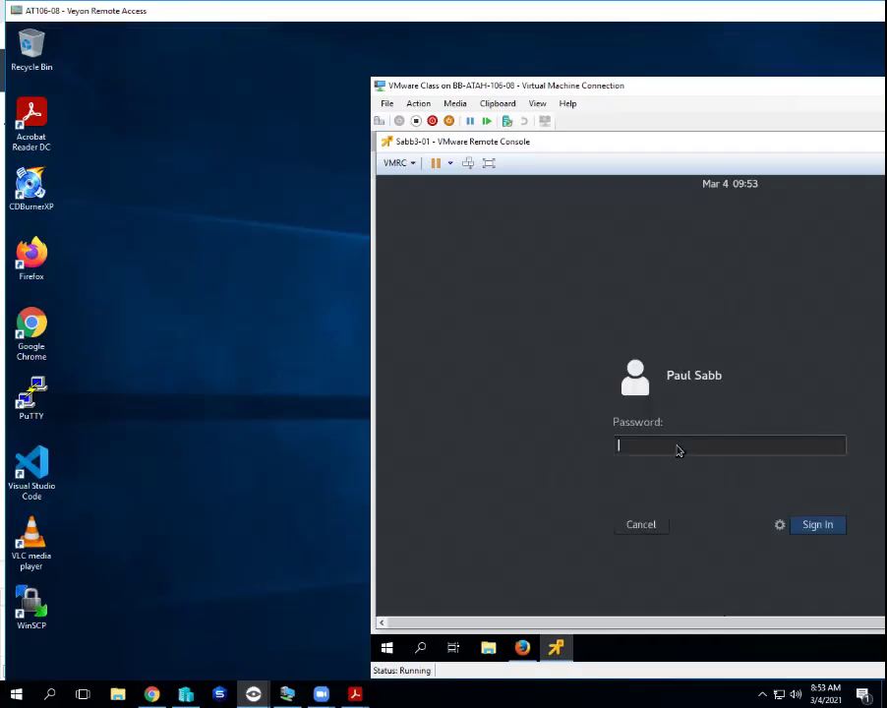
type("******")
key("Return")
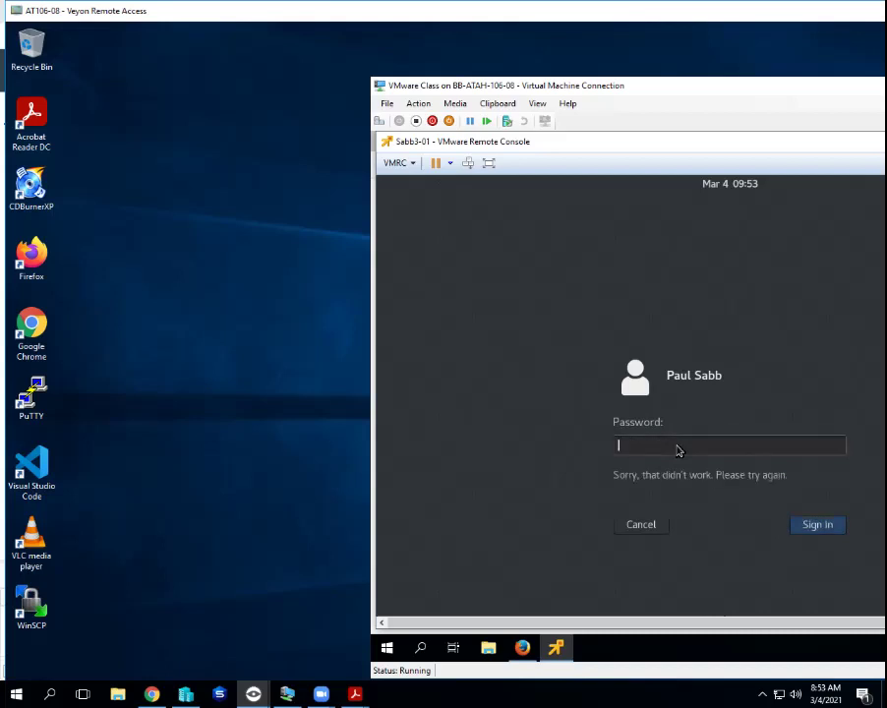
key("Return")
type("********")
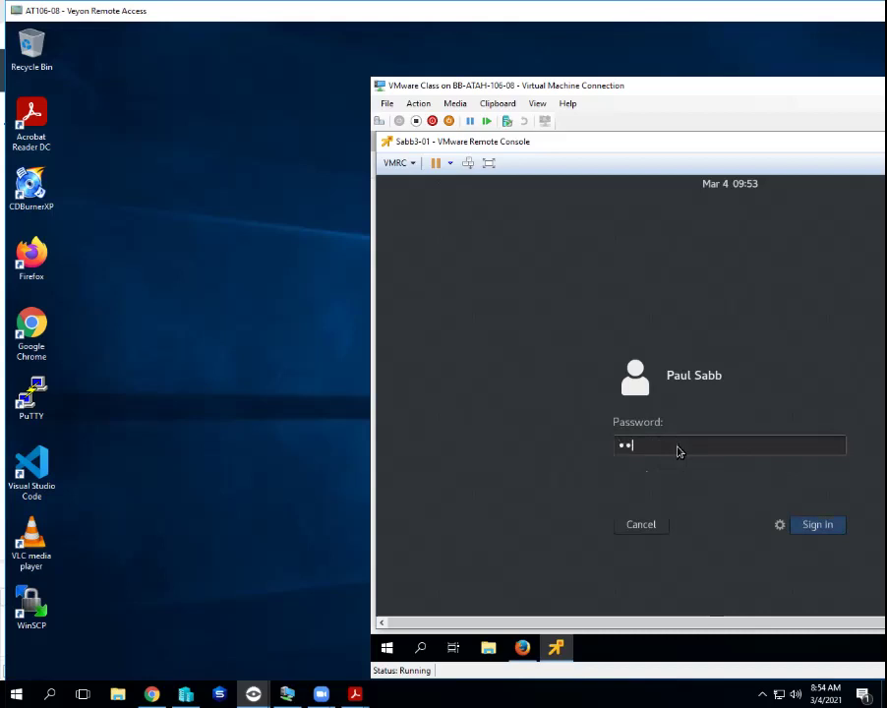
key("Return")
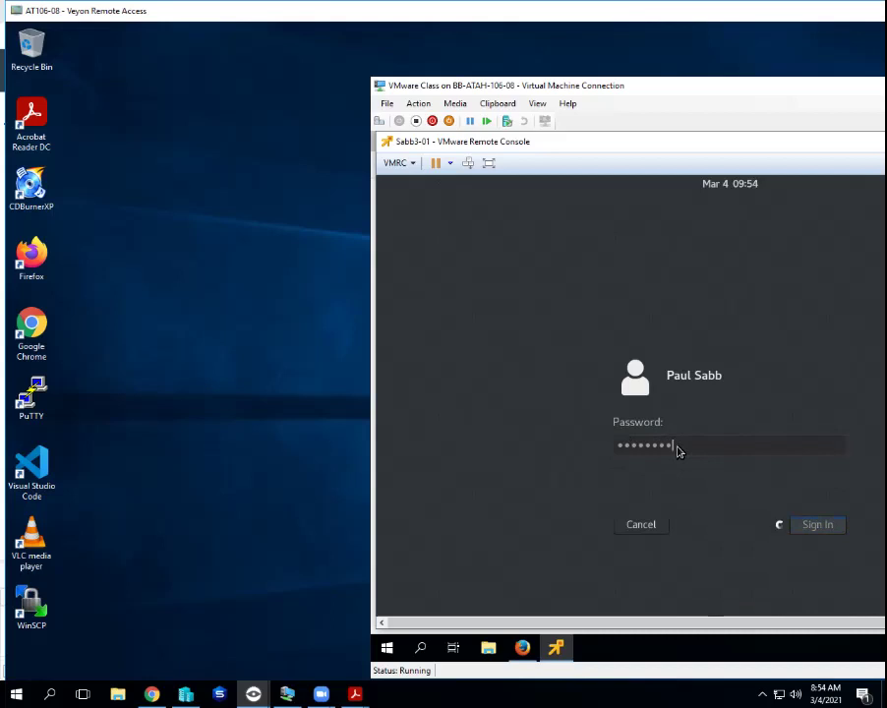
type("********")
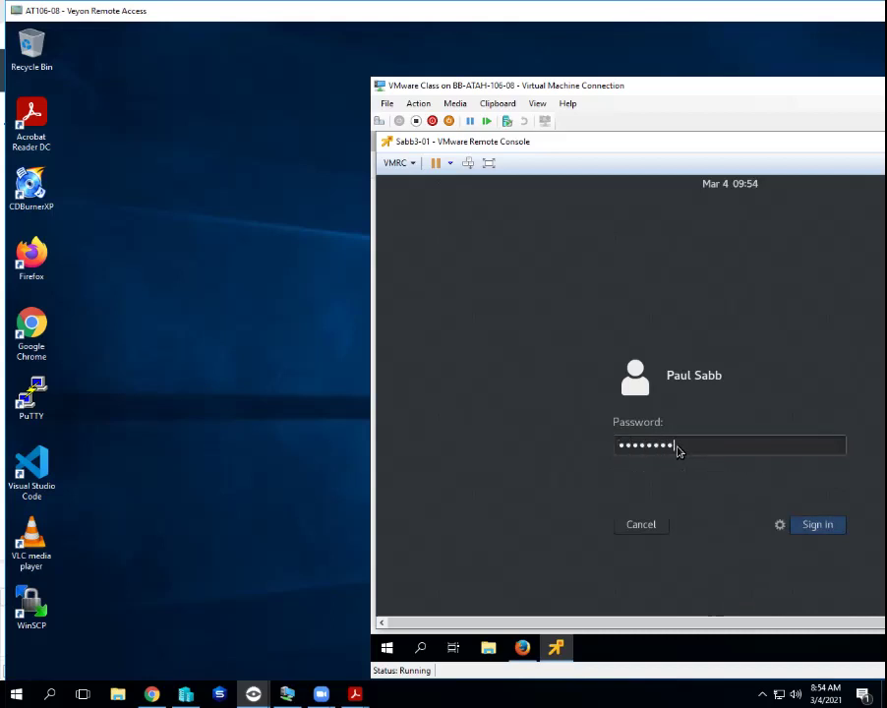
type("*")
key("Return")
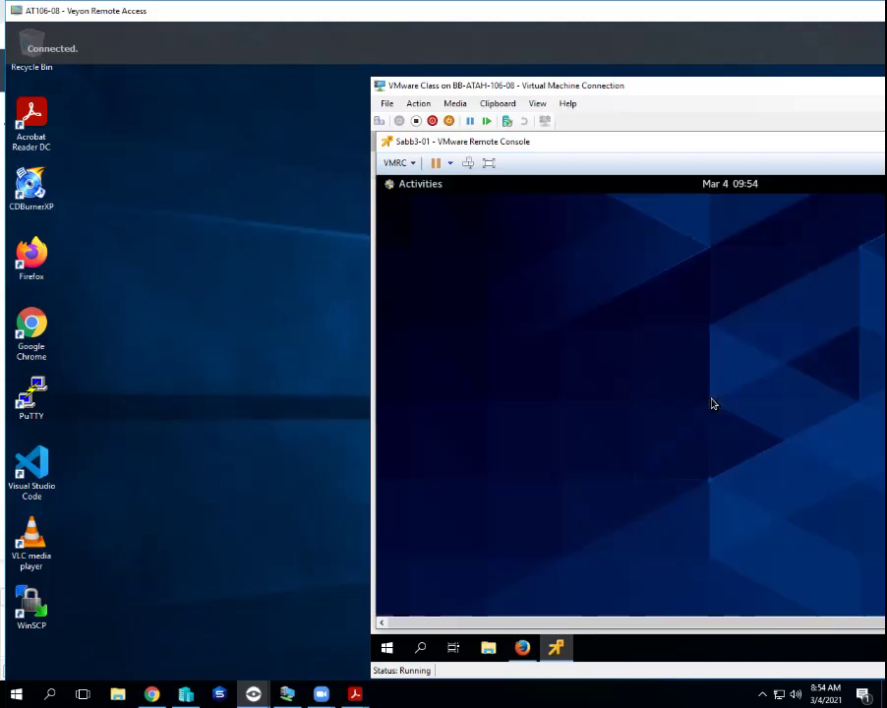
- Eject the CDROM from Goodman2-01's Files sidebar and leave its remote console
left_click(388, 190)
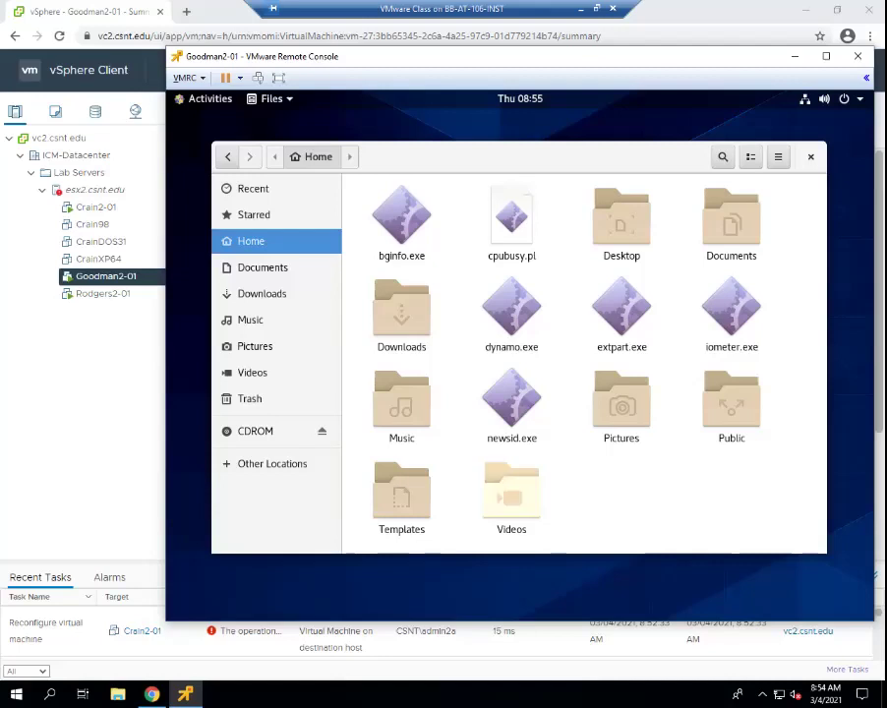
left_click(322, 431)
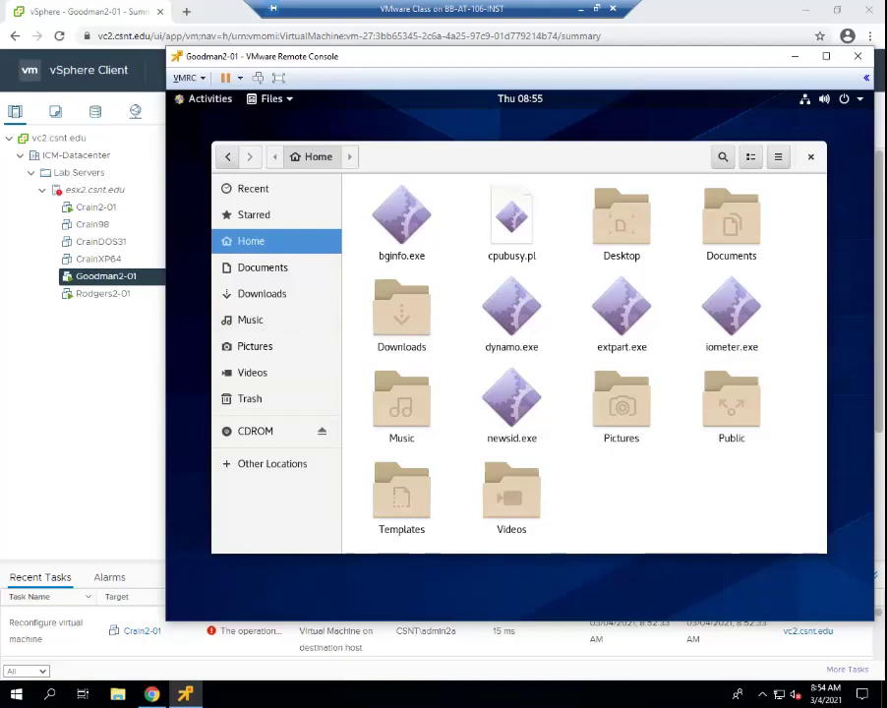
key("alt+Tab")
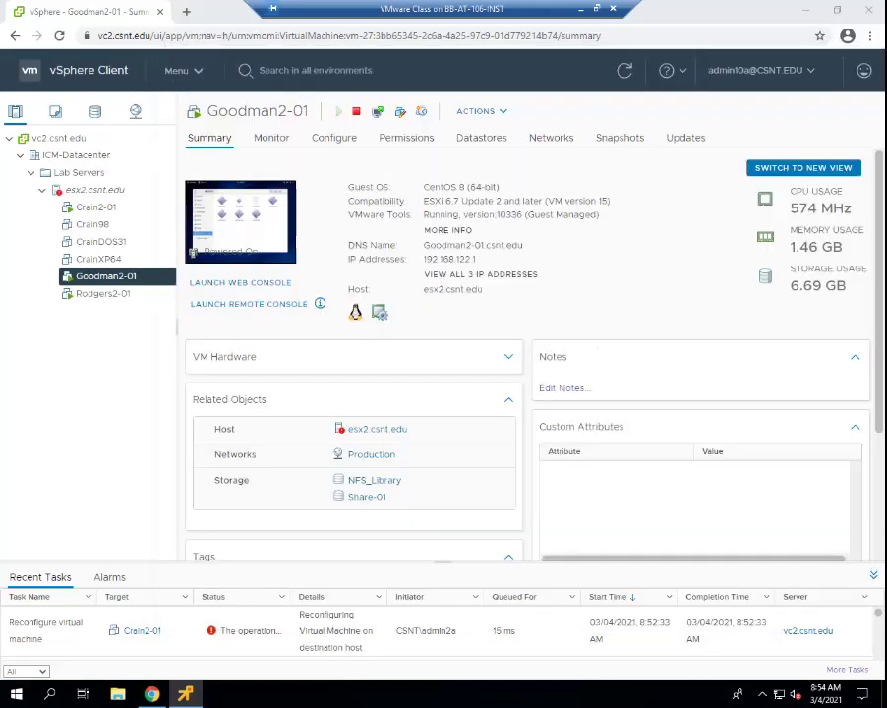
- Change Goodman2-01's CD/DVD drive 1 source from Datastore ISO File to Client Device and save
right_click(133, 276)
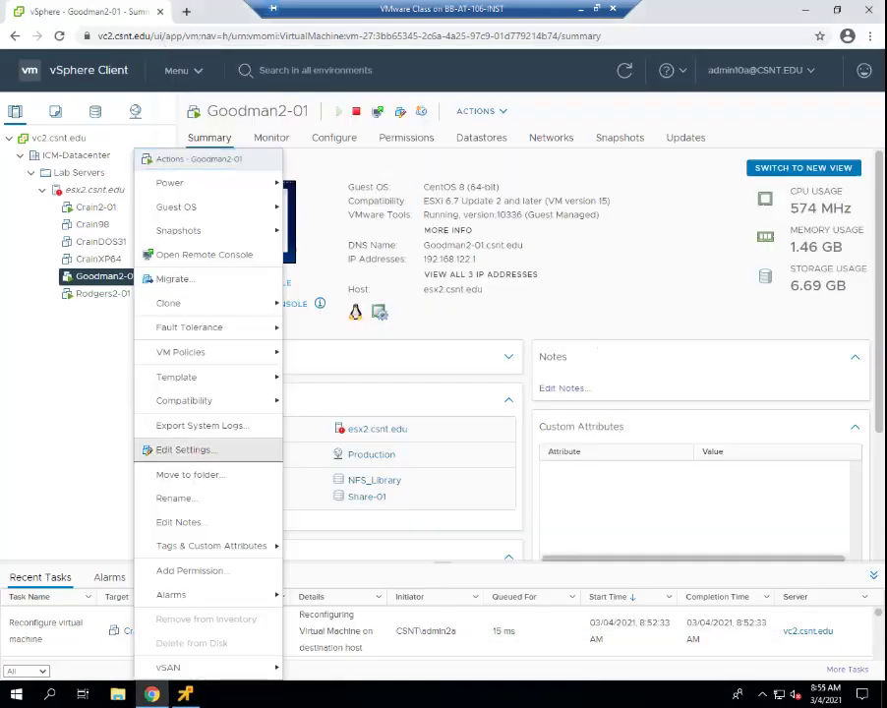
left_click(185, 450)
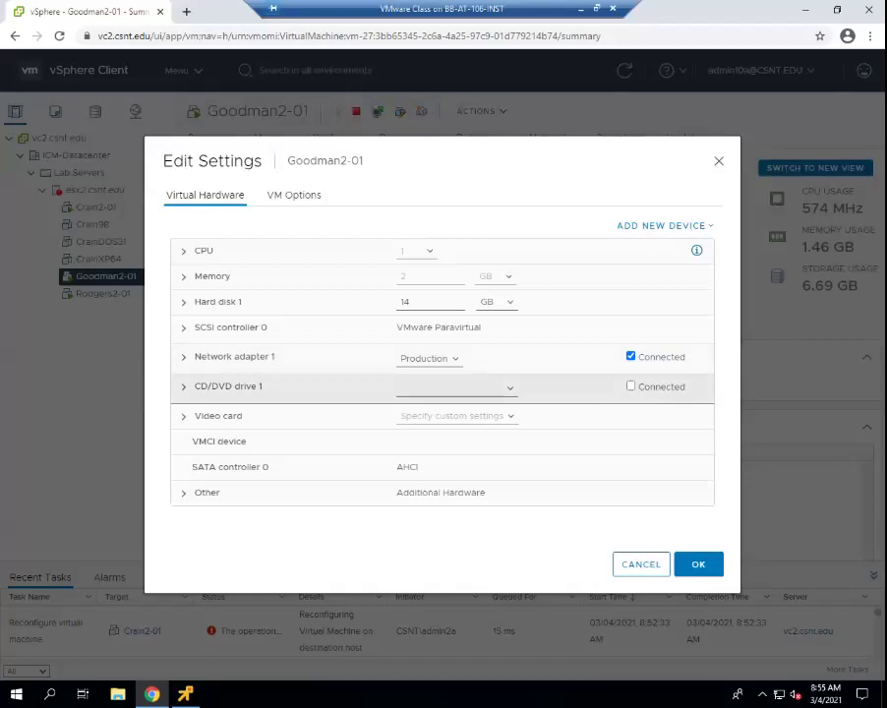
left_click(229, 387)
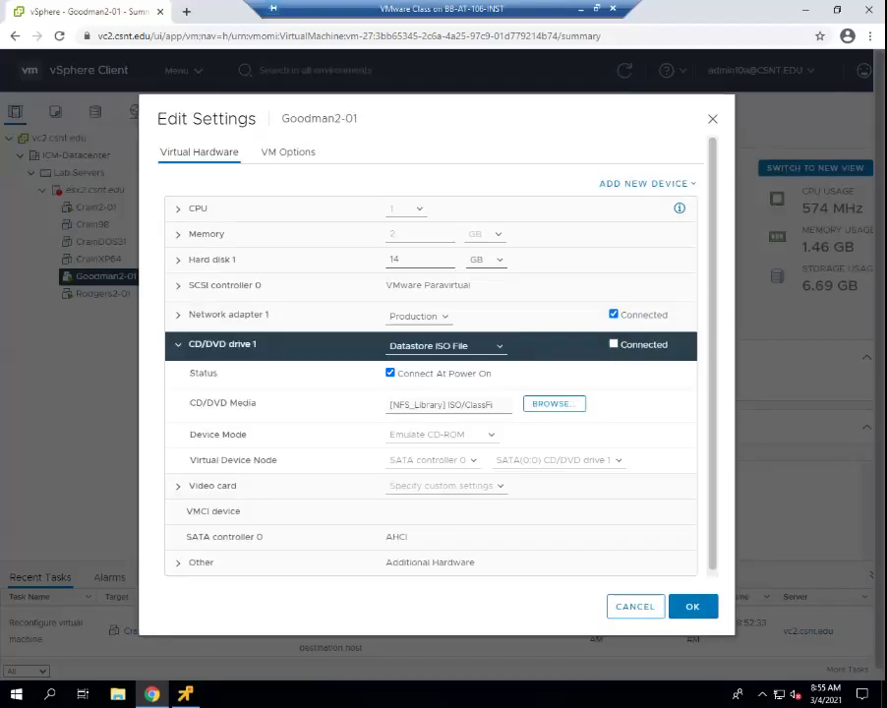
left_click(445, 346)
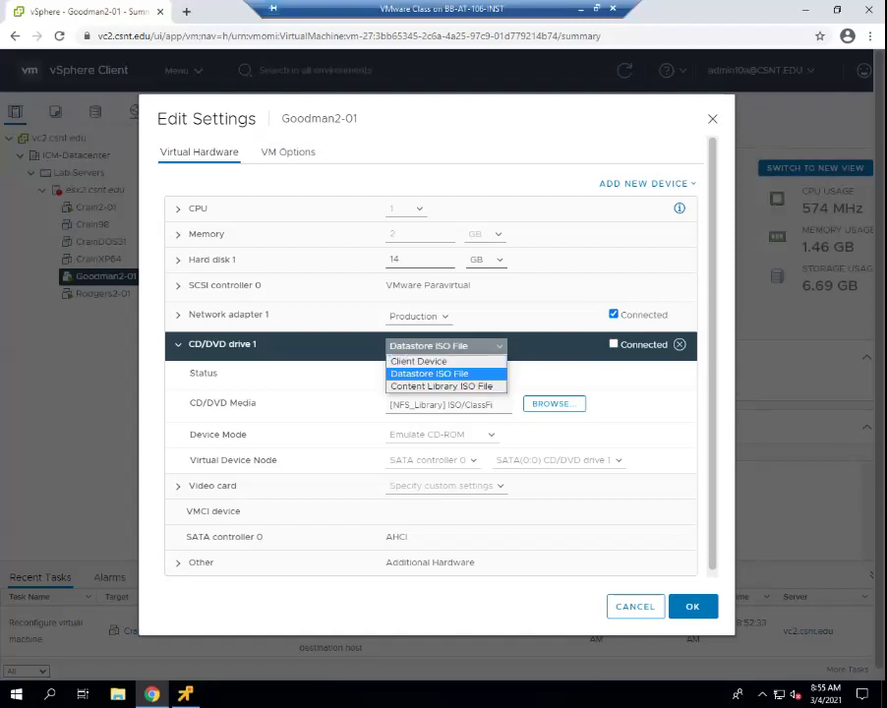
left_click(418, 361)
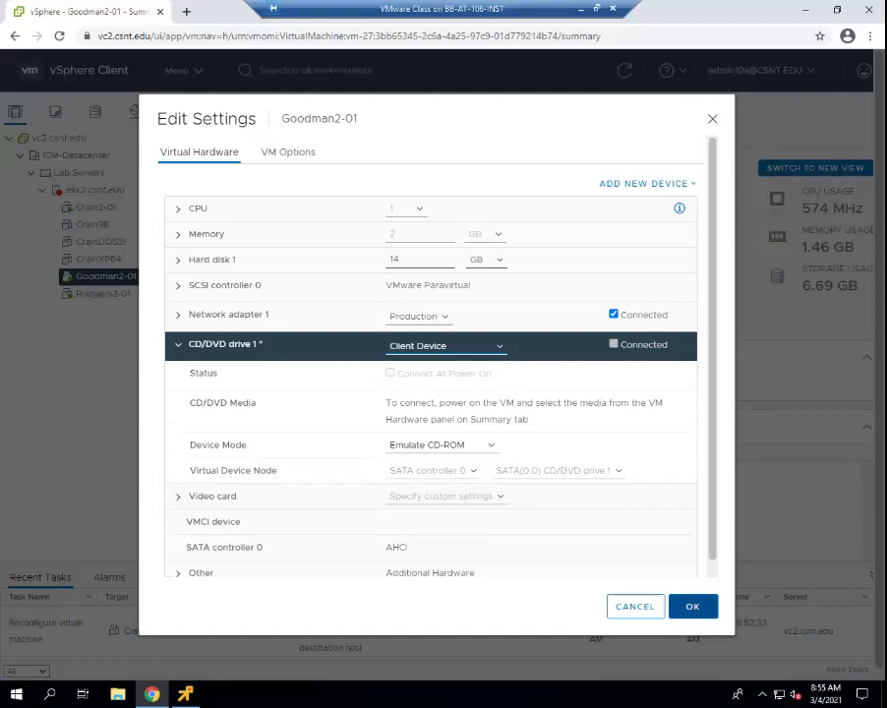
key("Return")
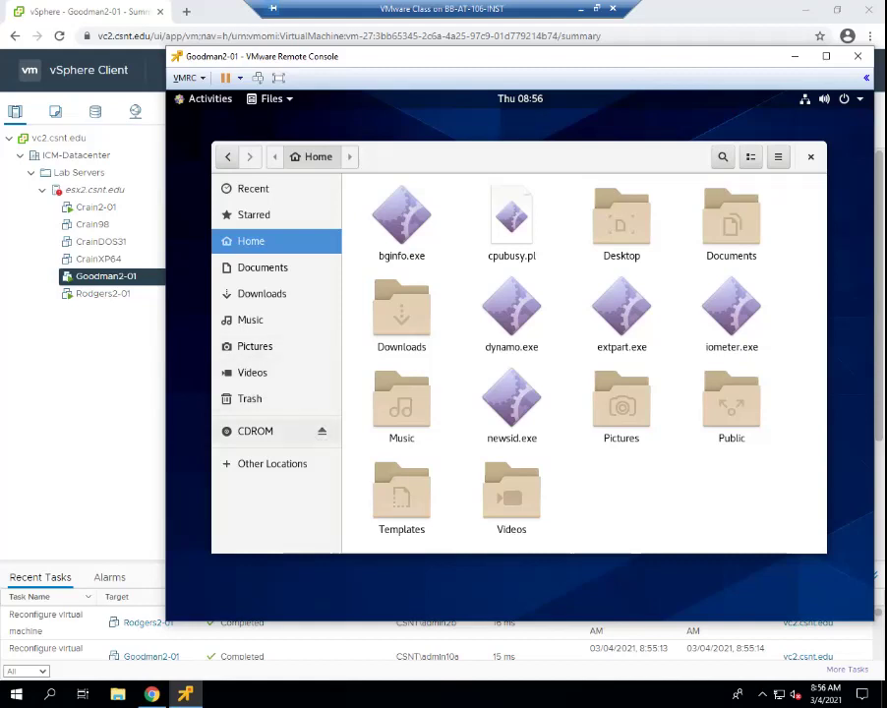
- Switch from the remote console back to Goodman2-01's Summary page in vSphere Client
key("alt+Tab")
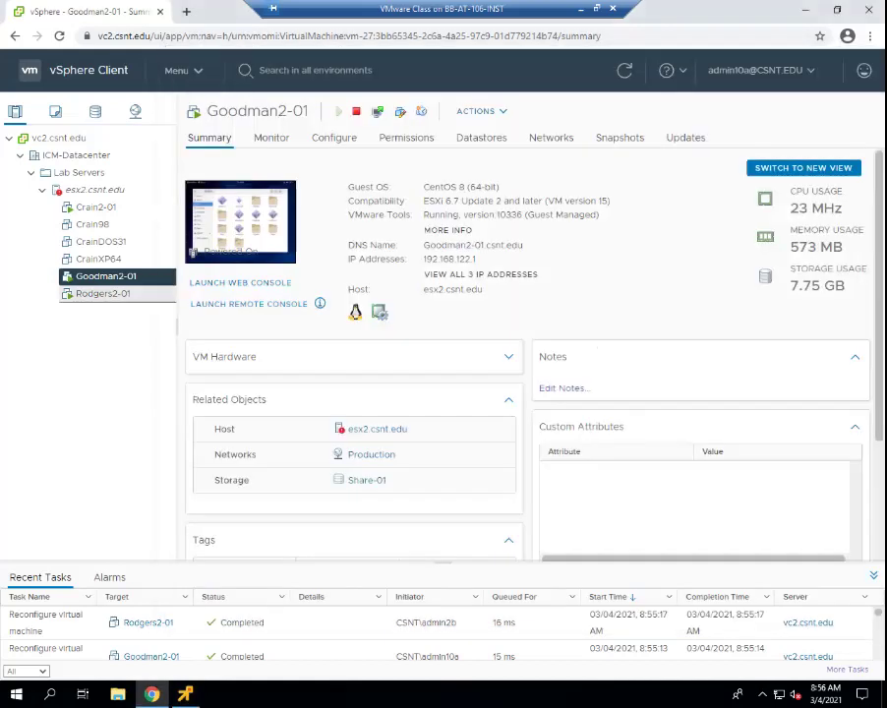
- Set Goodman2-01's CD/DVD drive 1 to Client Device in Edit Settings and save the change
right_click(111, 276)
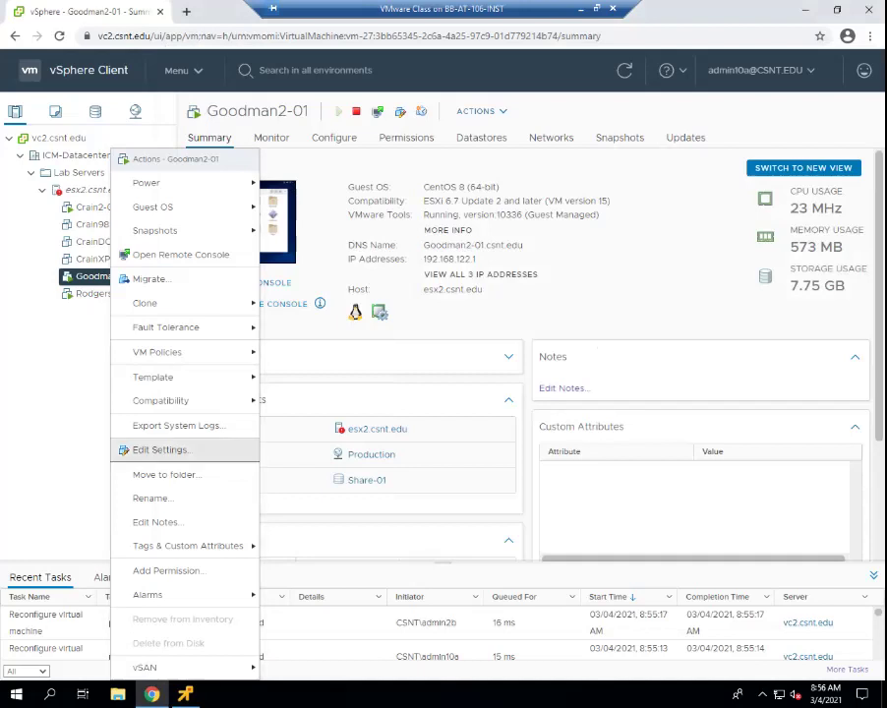
left_click(159, 449)
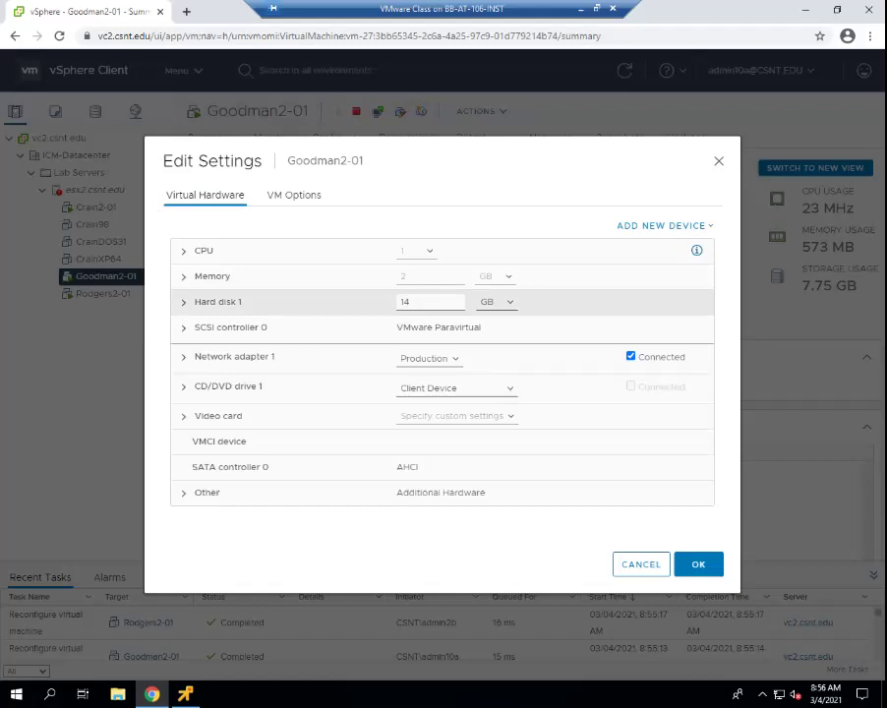
left_click(223, 386)
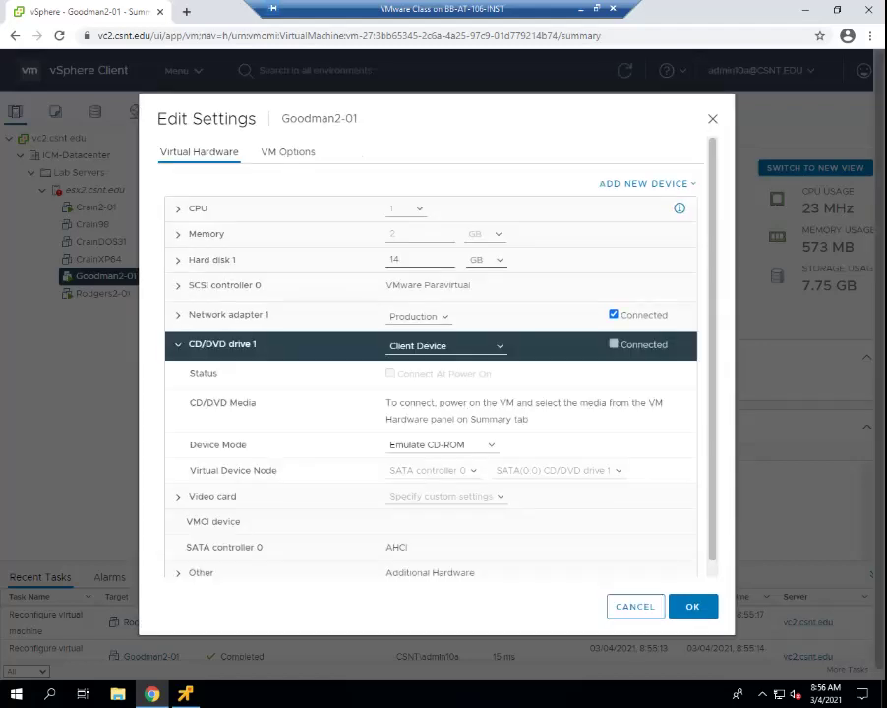
left_click(446, 345)
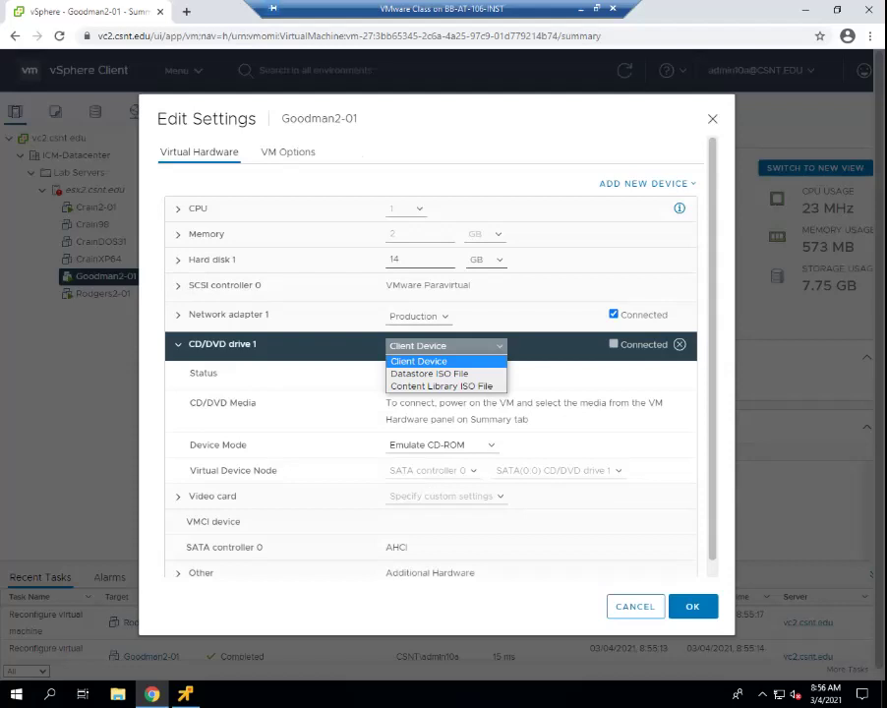
key("Escape")
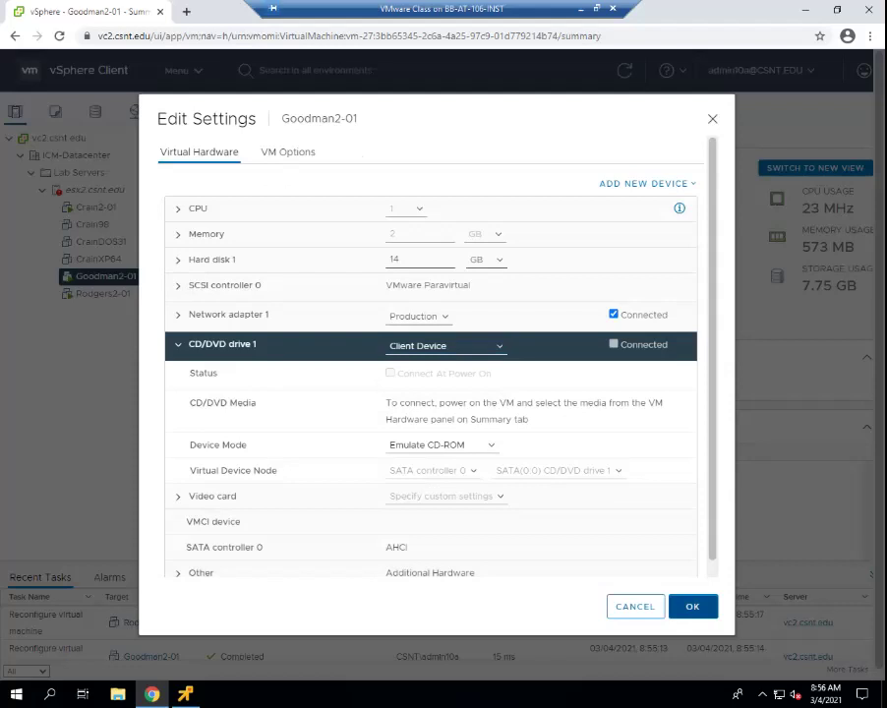
key("Escape")
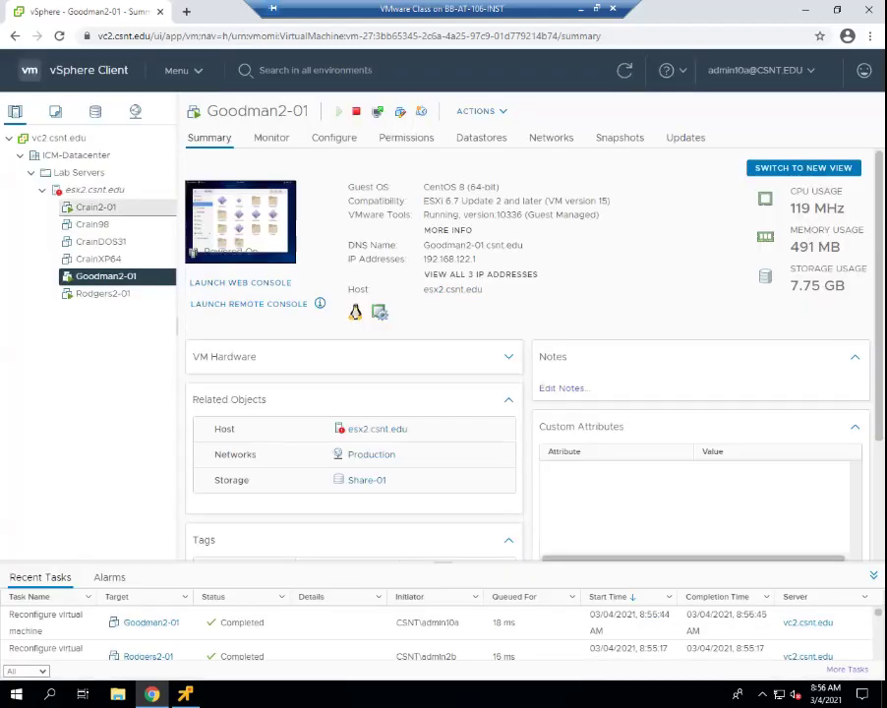
- Shut down Crain2-01's guest from its remote console, close the console, and reselect Crain2-01
right_click(95, 206)
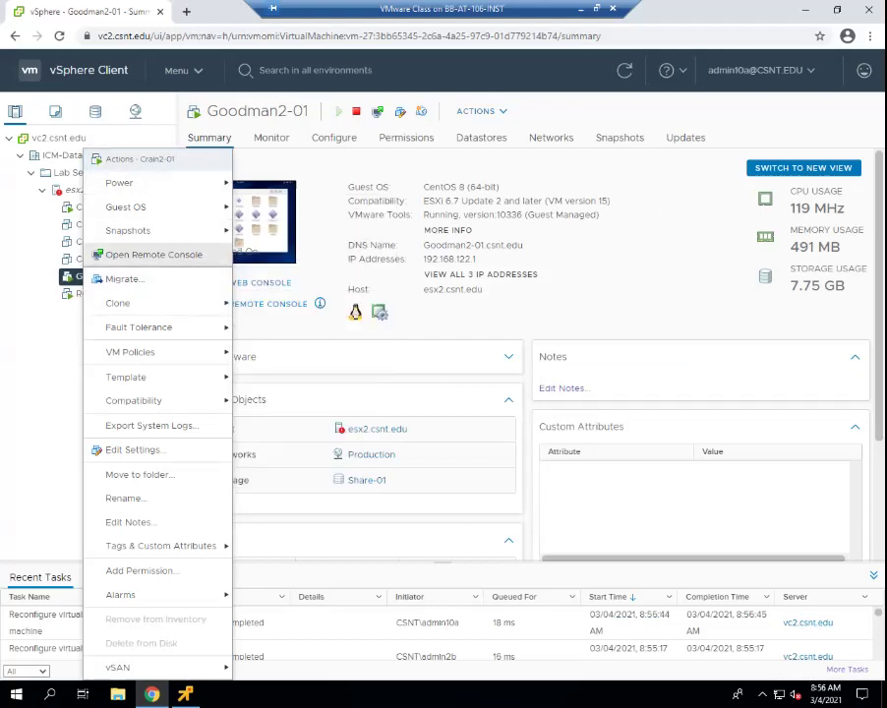
left_click(154, 253)
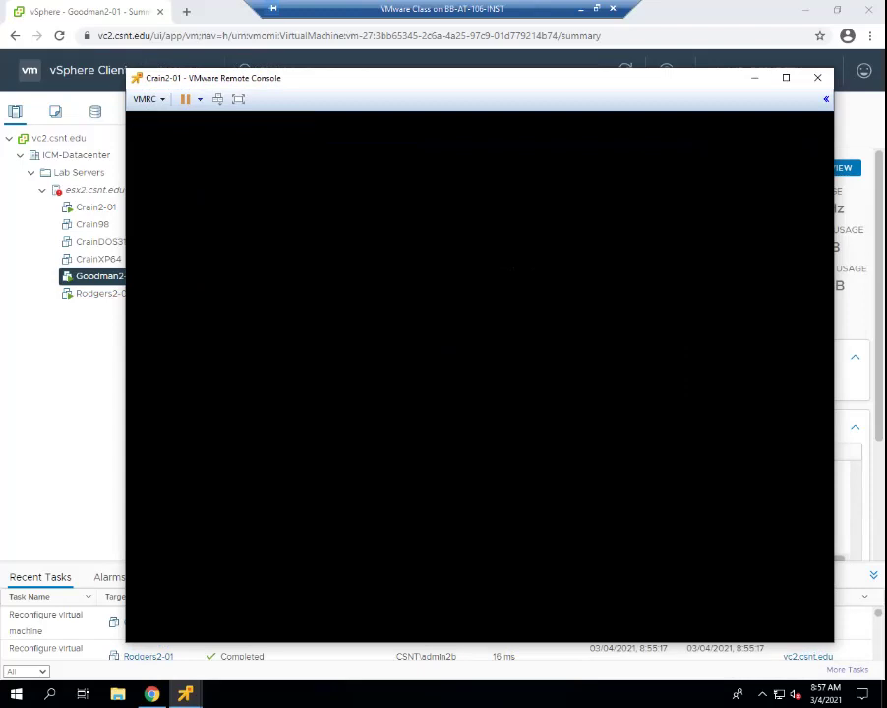
left_click(146, 99)
mouse_move(163, 118)
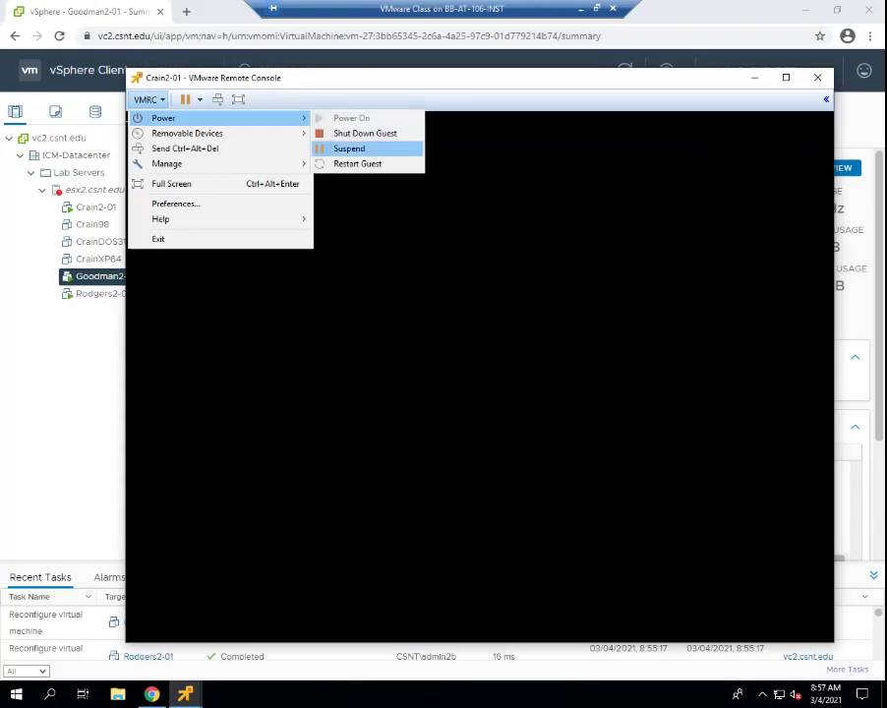
left_click(364, 133)
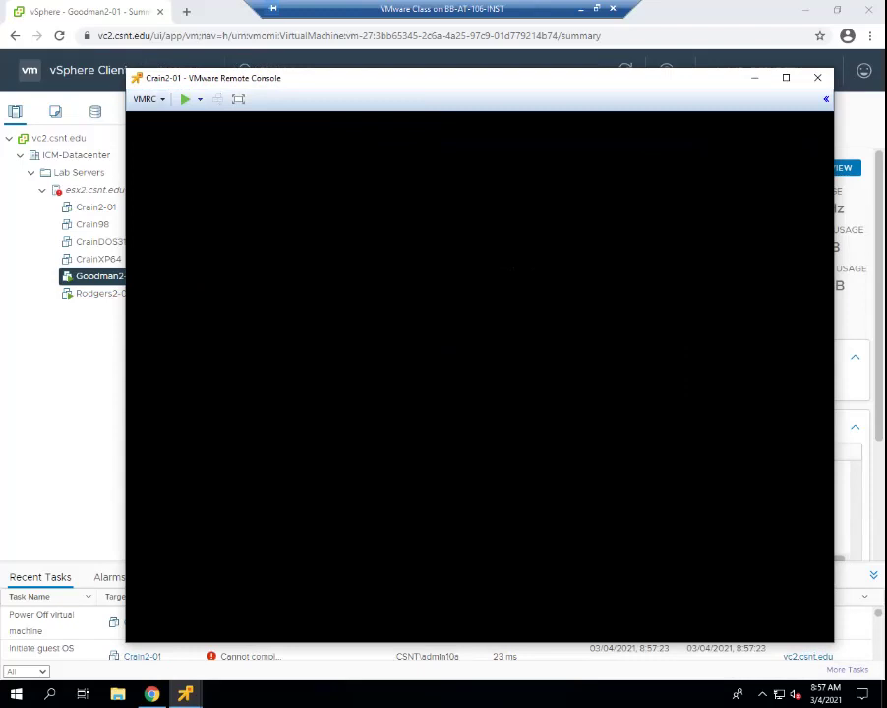
left_click(816, 78)
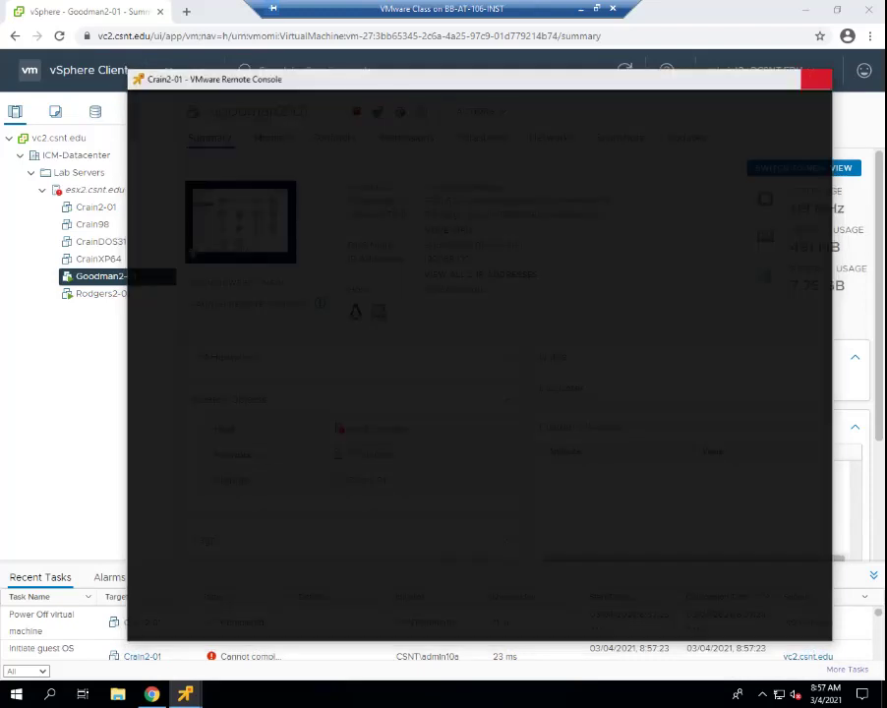
left_click(95, 206)
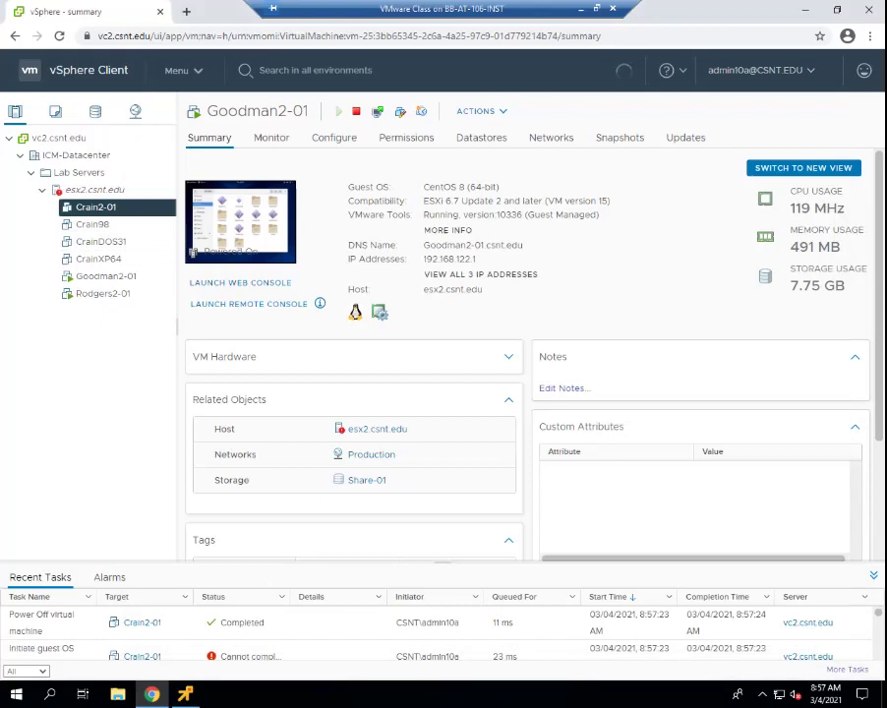
- In Crain2-01's Edit Settings, change CD/DVD drive 1's source to Datastore ISO File
right_click(95, 207)
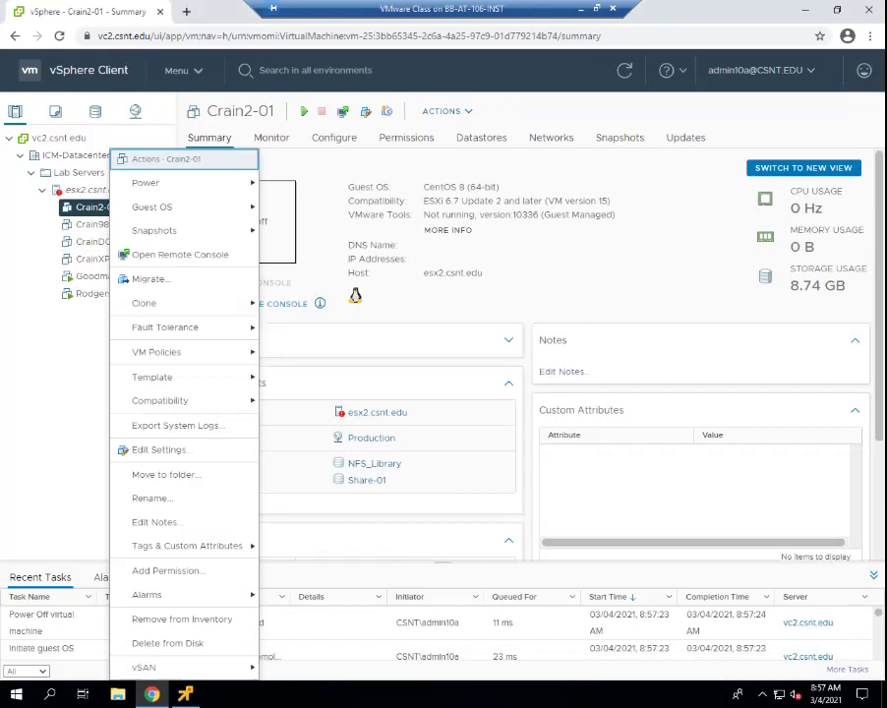
mouse_move(158, 207)
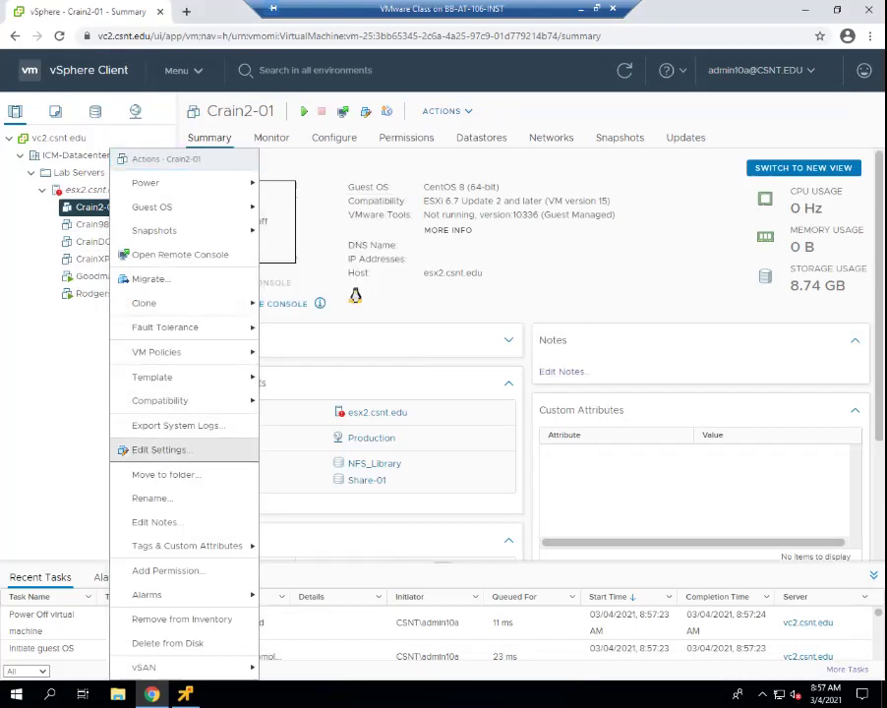
left_click(157, 449)
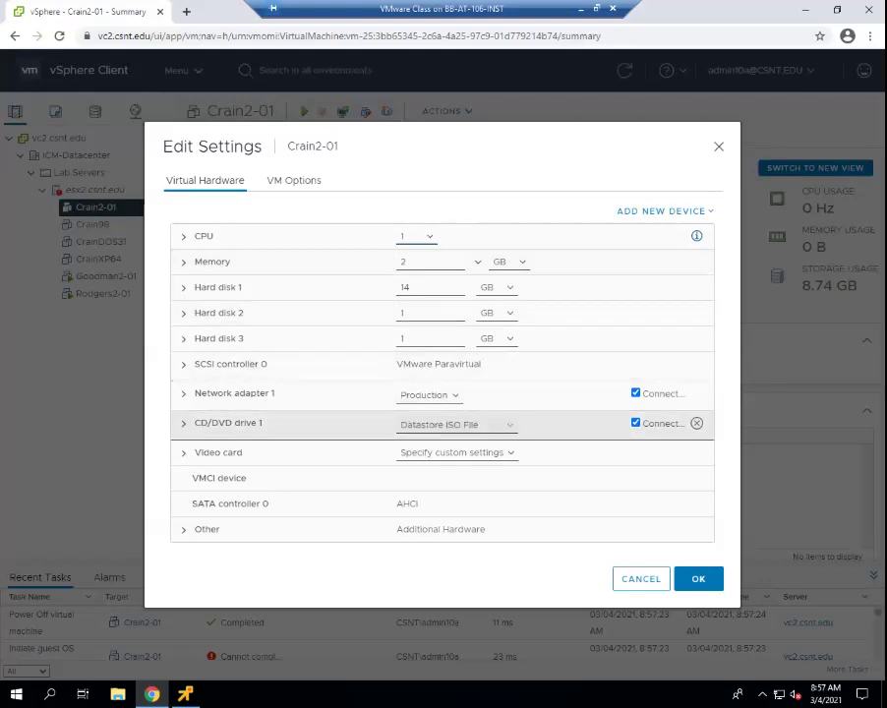
left_click(456, 424)
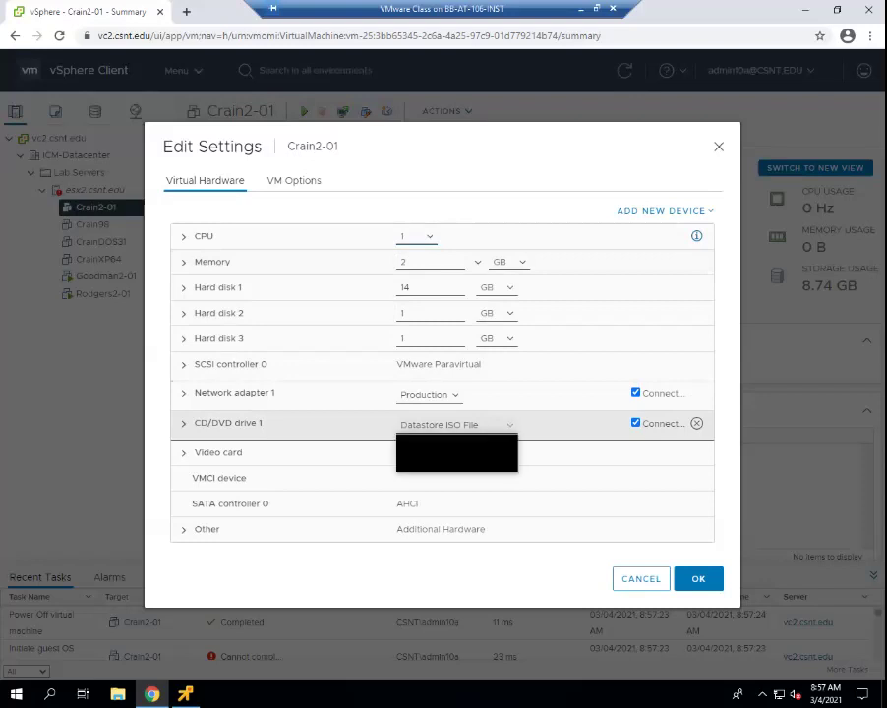
key("Return")
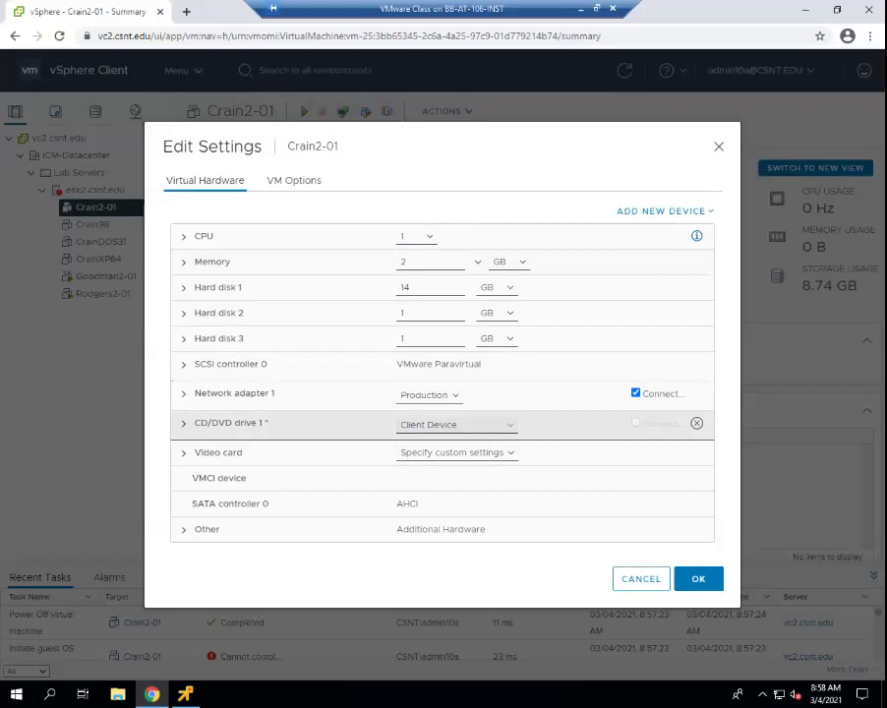
left_click(455, 424)
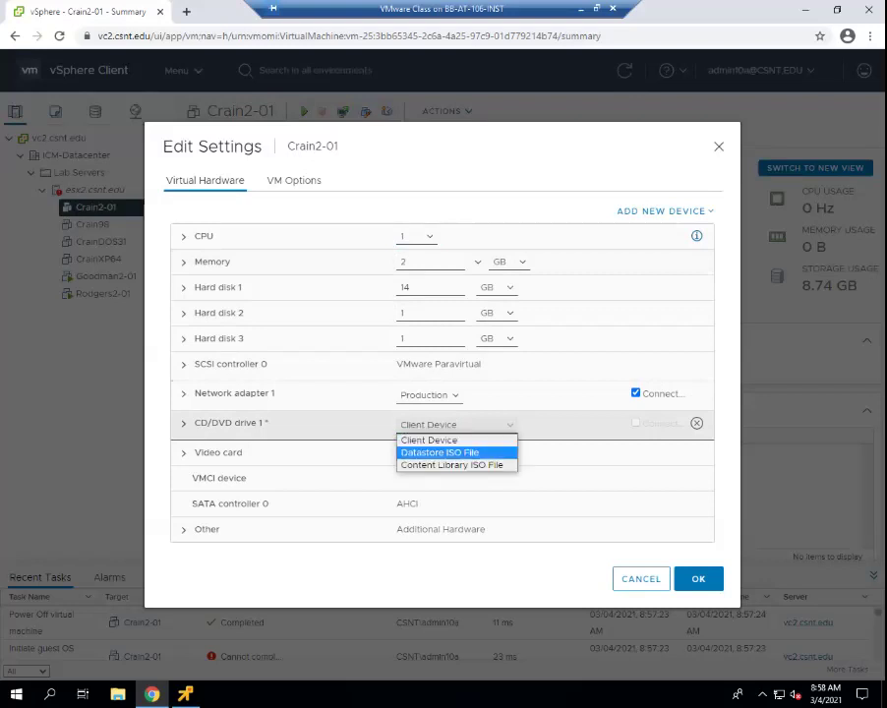
key("Return")
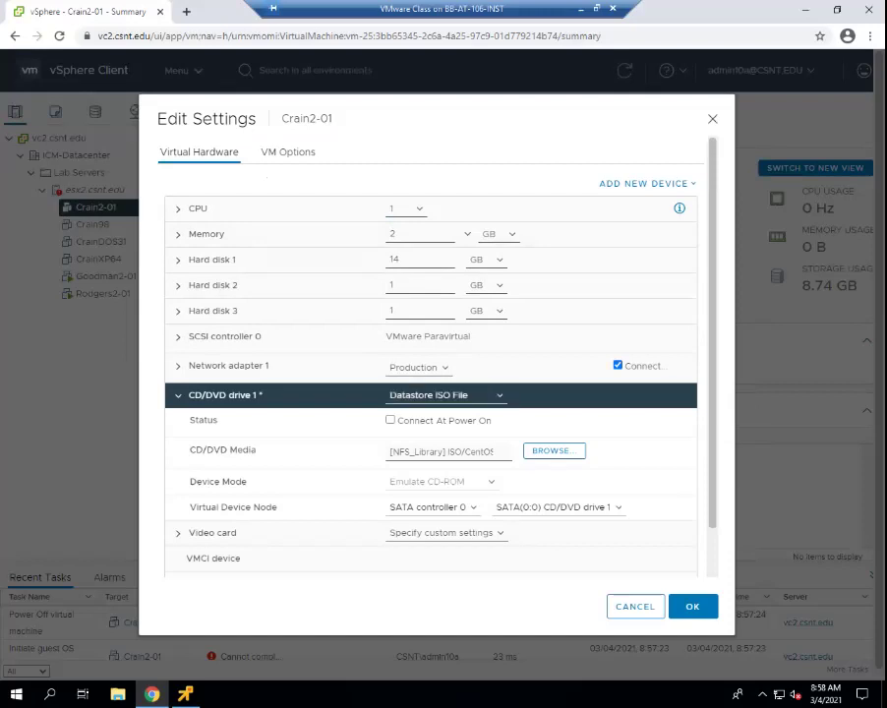
- Select NFS_Library/ISO/ClassFiles-vSphere.iso, enable Connect At Power On, and save the settings
left_click(554, 451)
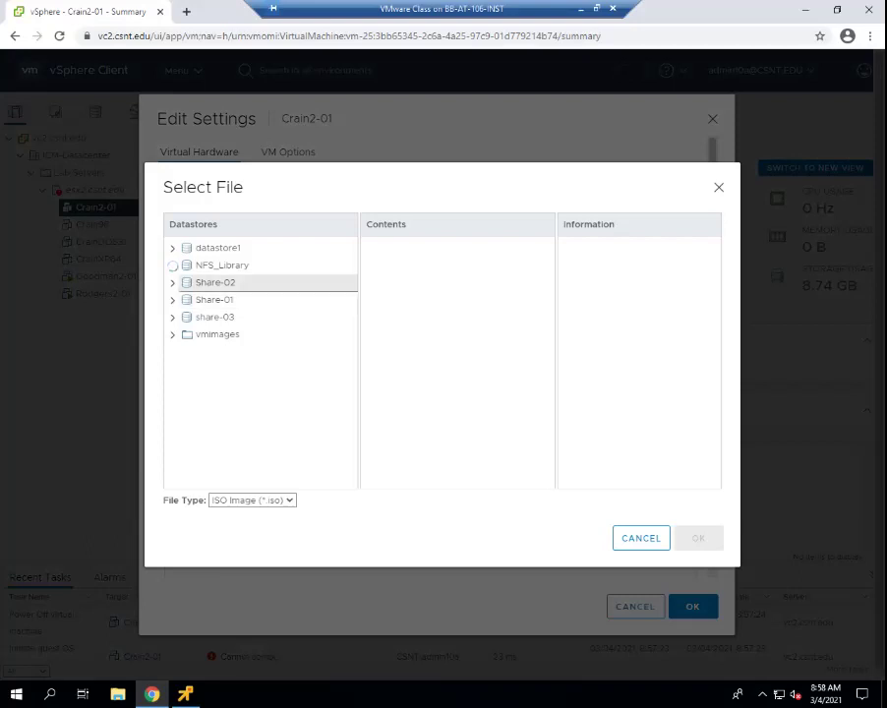
left_click(174, 265)
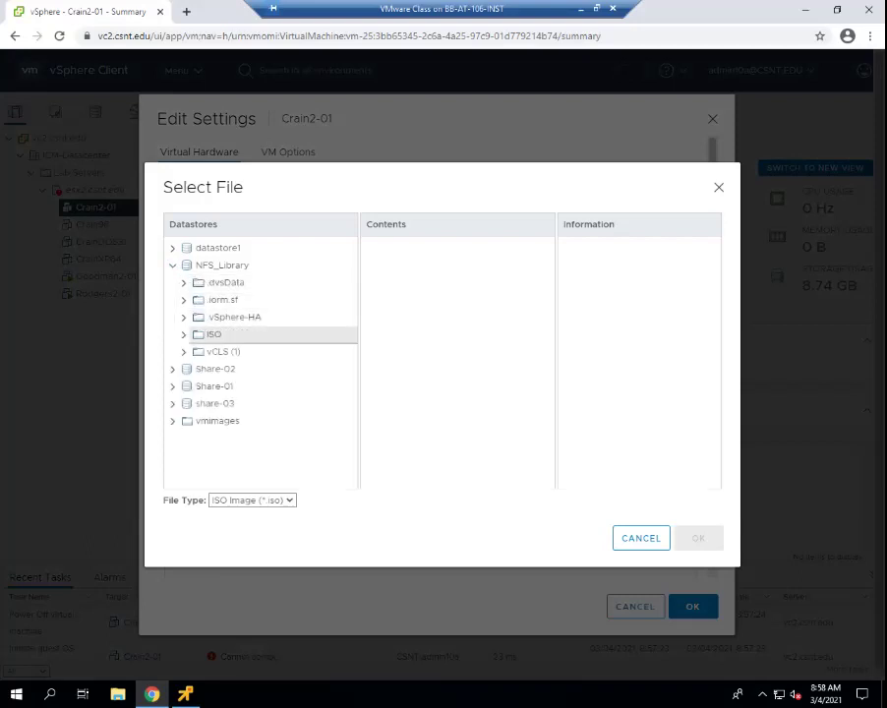
left_click(214, 335)
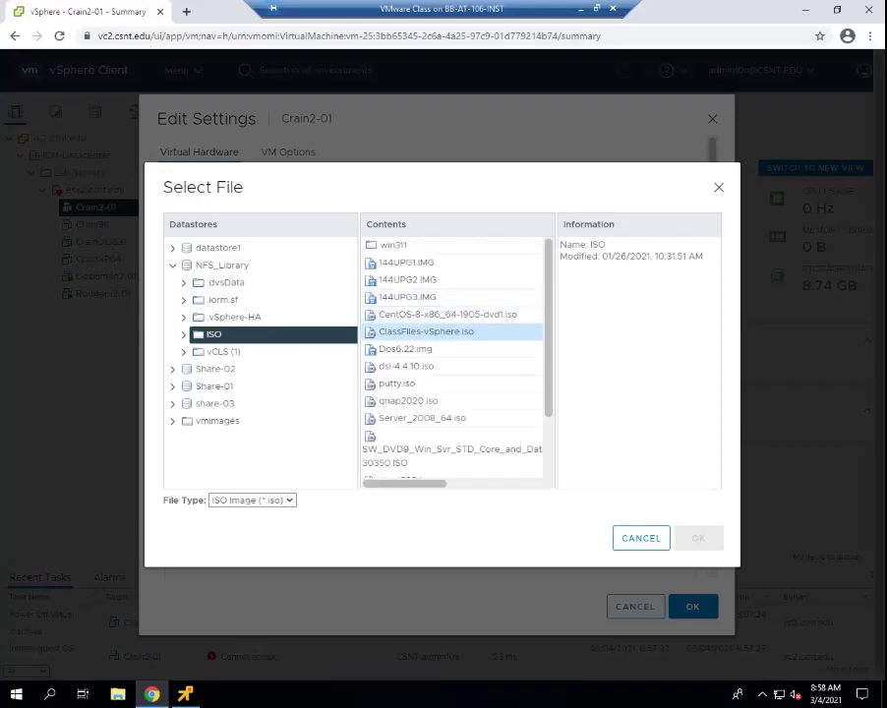
left_click(426, 331)
key("Return")
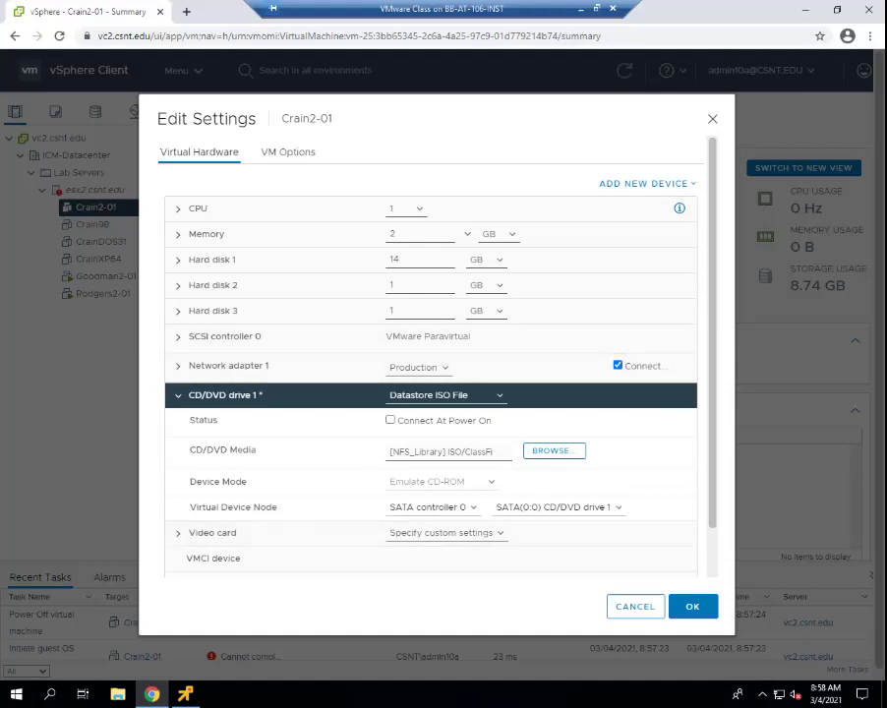
left_click(391, 421)
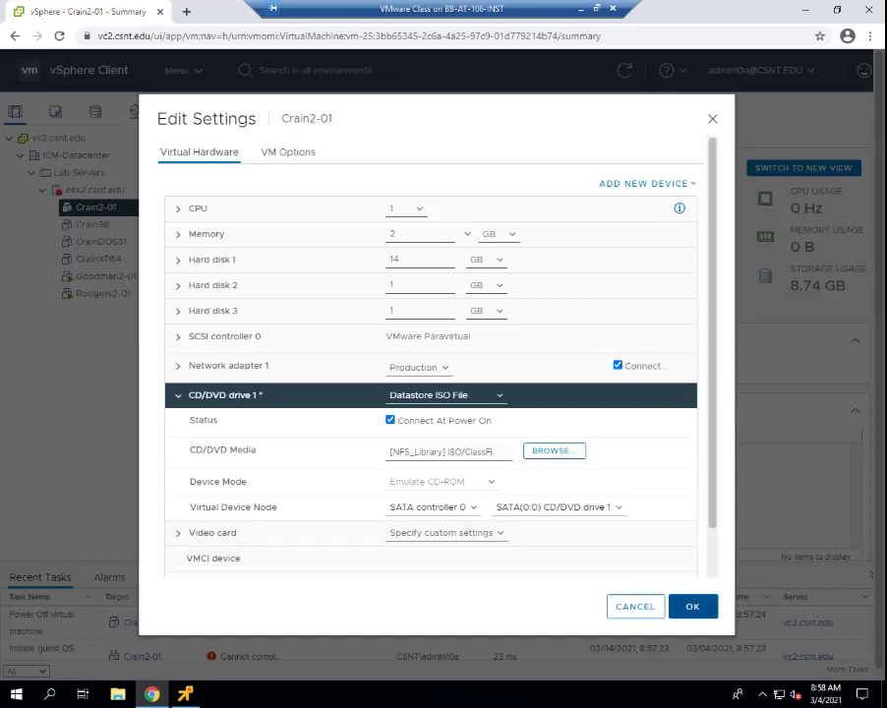
left_click(692, 606)
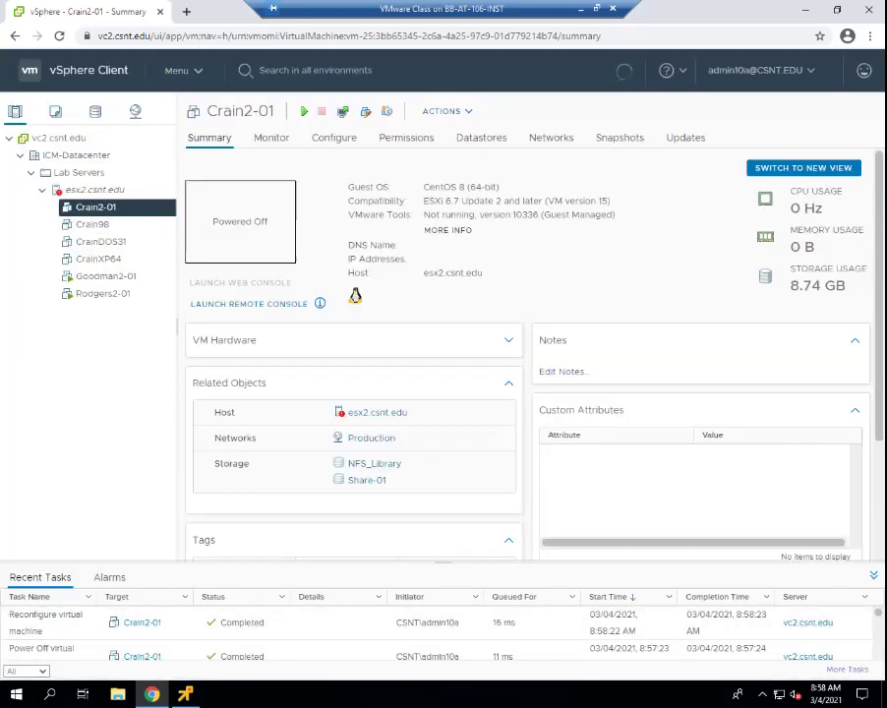
- Power on Crain2-01 from its Power actions menu
right_click(143, 207)
mouse_move(197, 230)
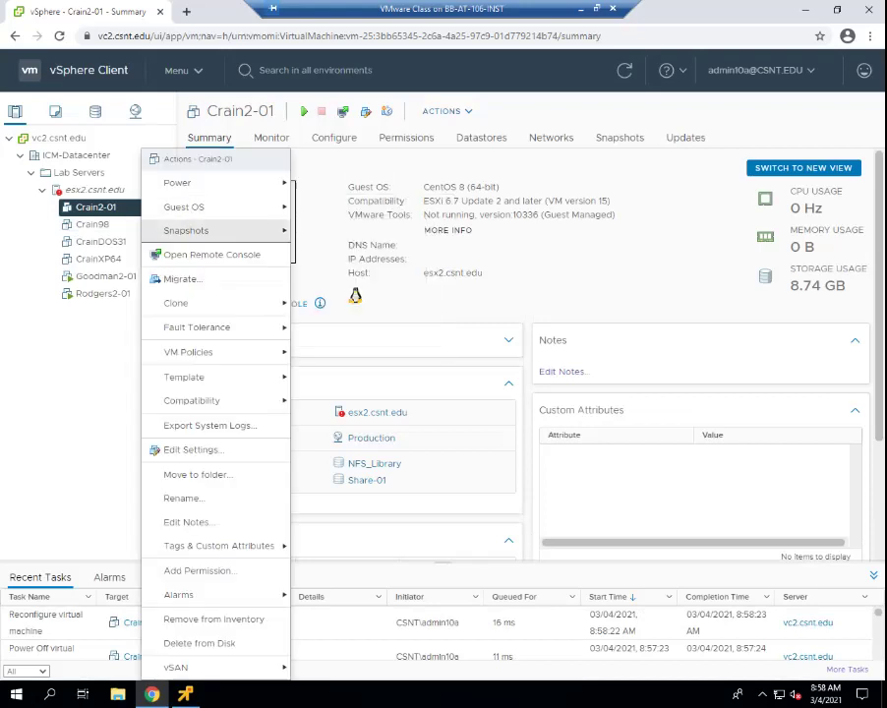
mouse_move(187, 183)
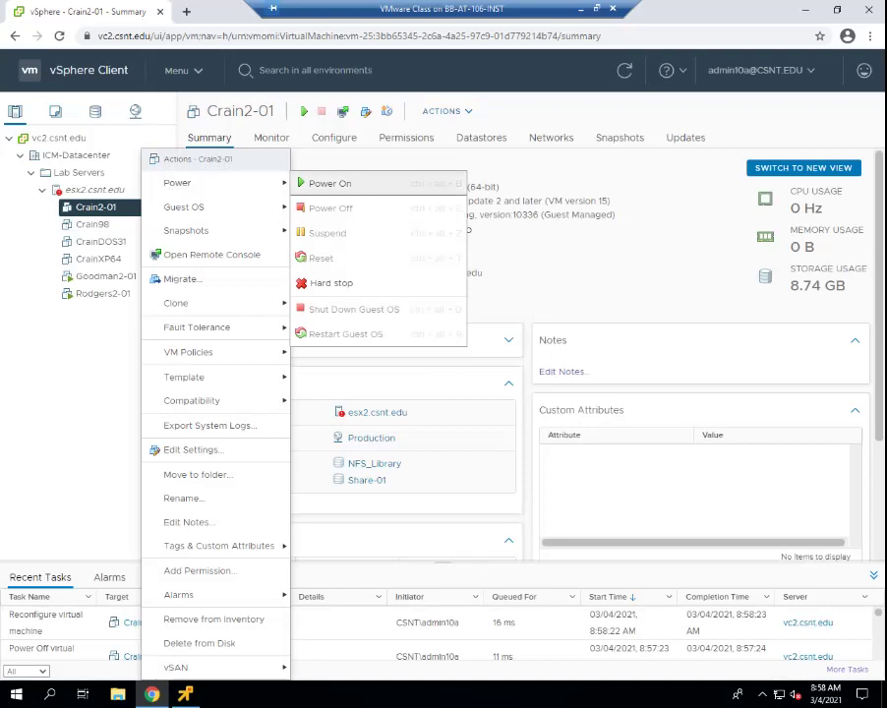
left_click(329, 183)
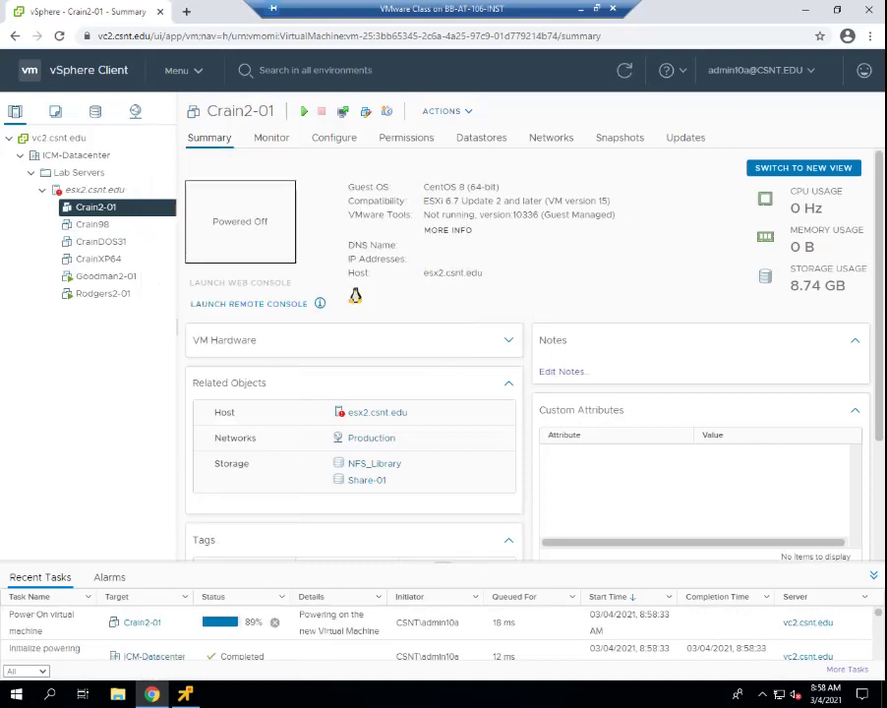
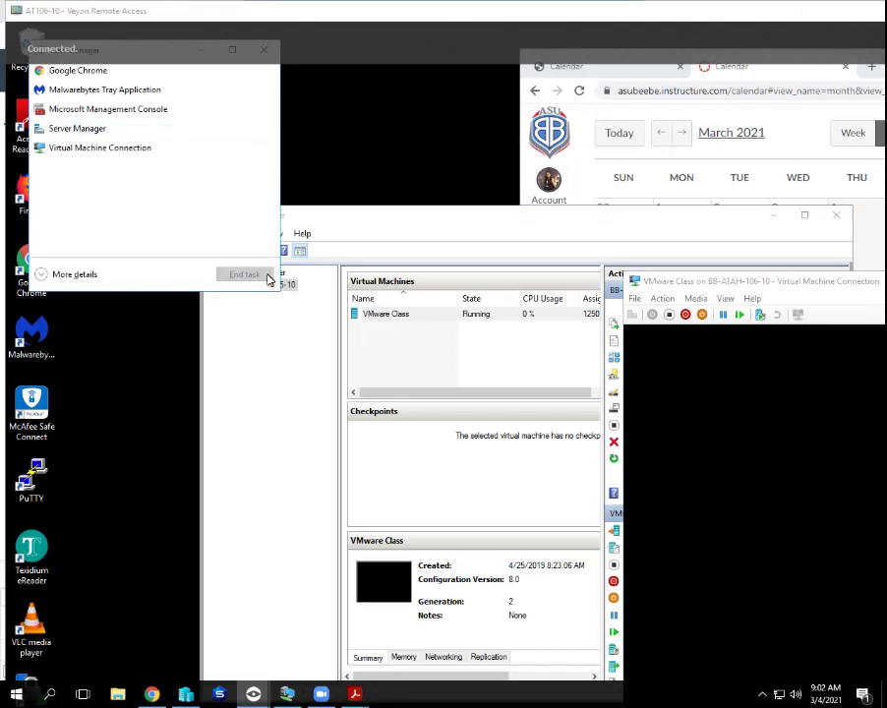
- Expand Task Manager to the full Processes view listing apps and background processes
left_click(63, 275)
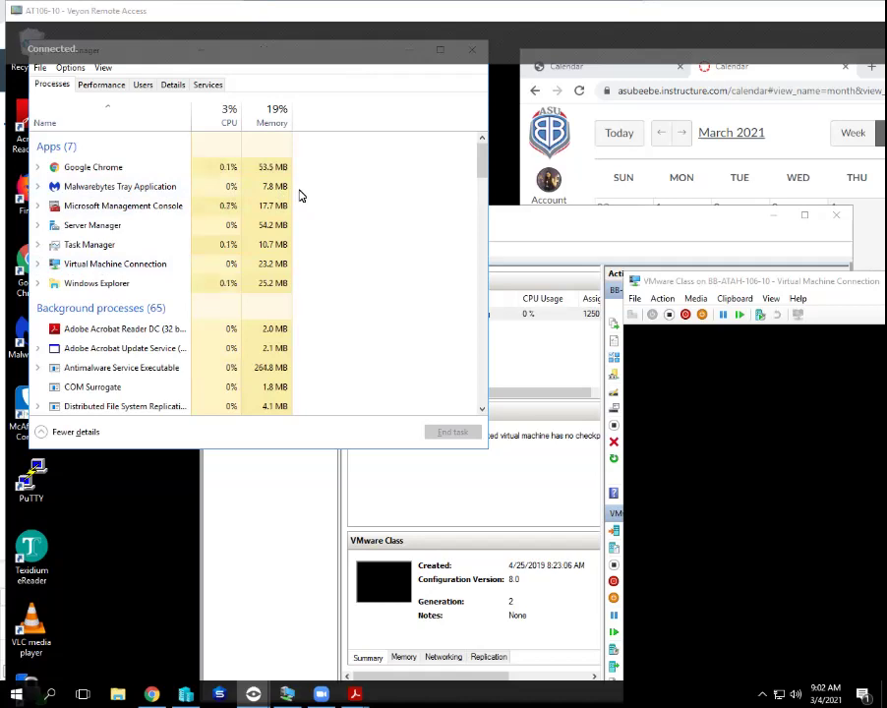
left_click(17, 694)
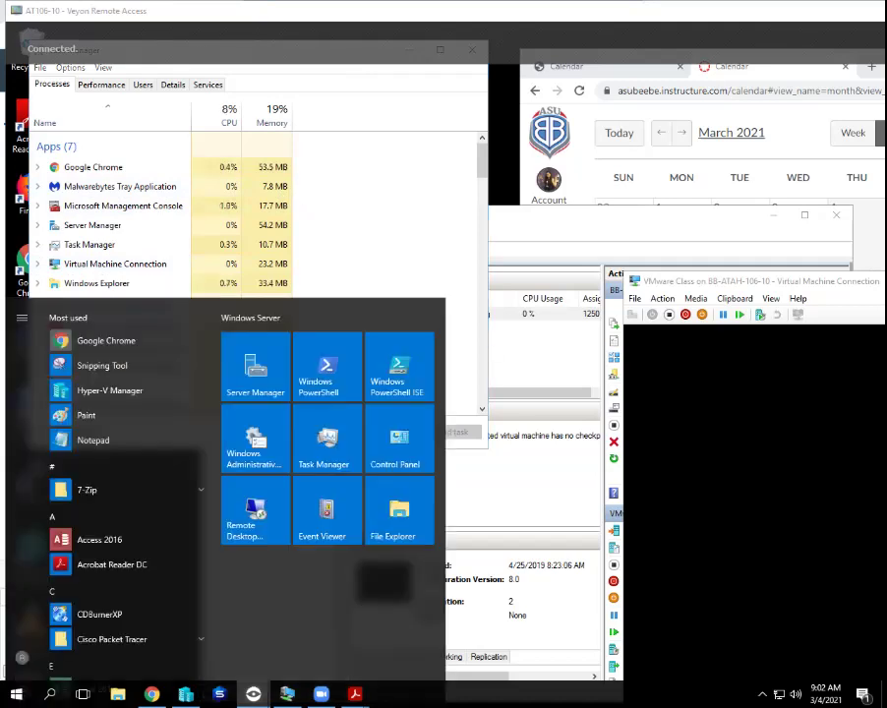
- Uninstall Malwarebytes from Programs and Features and postpone the restart
right_click(17, 694)
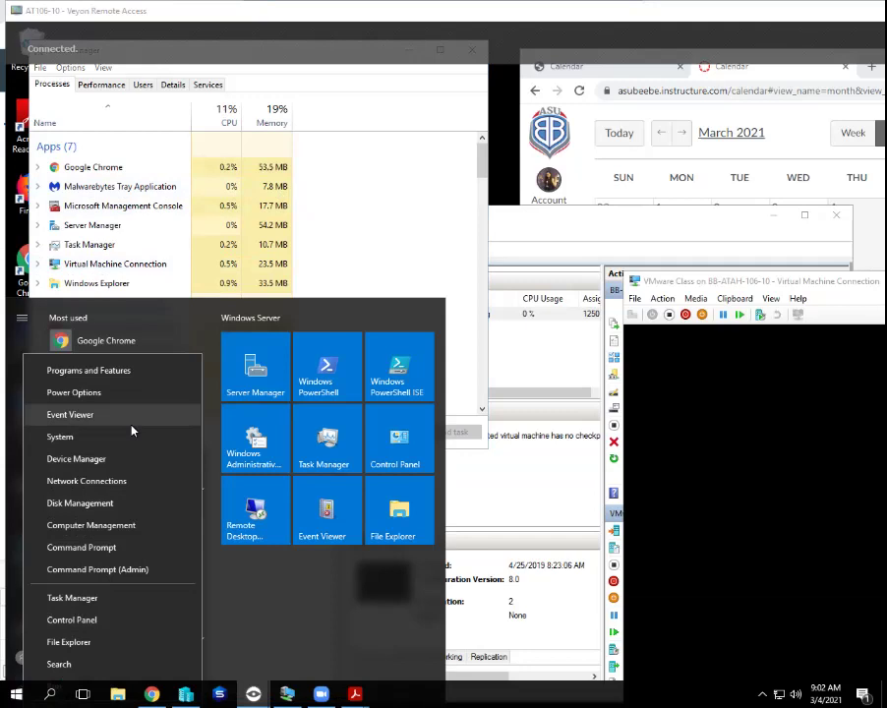
left_click(147, 375)
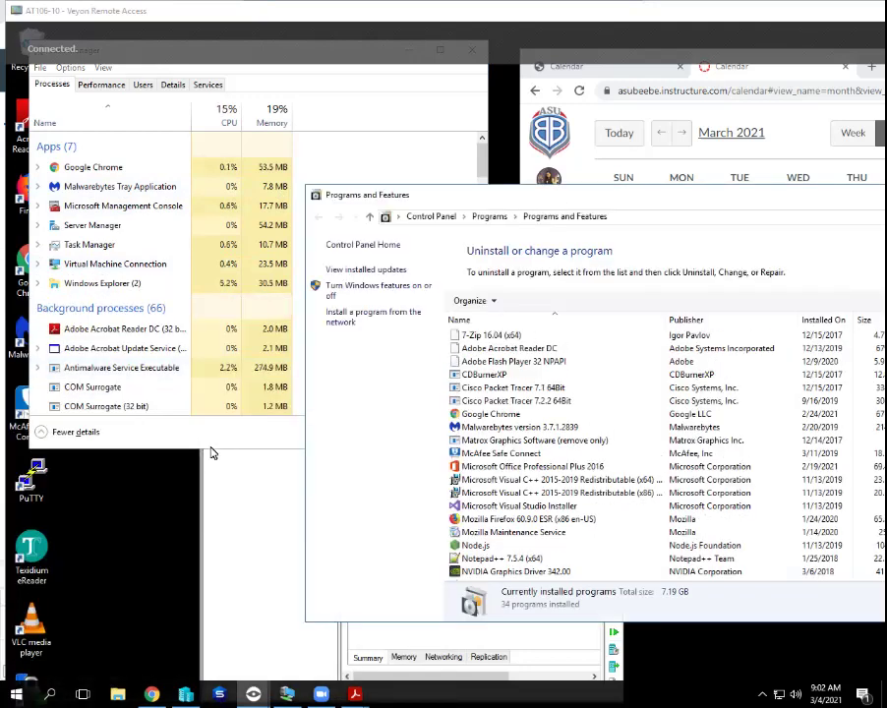
right_click(500, 428)
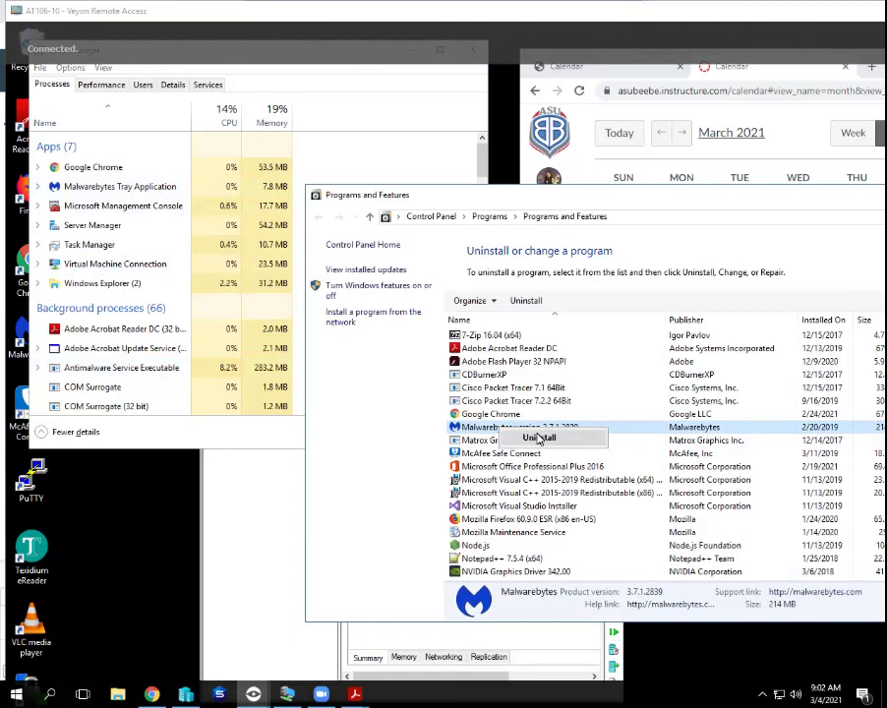
left_click(538, 438)
key("Return")
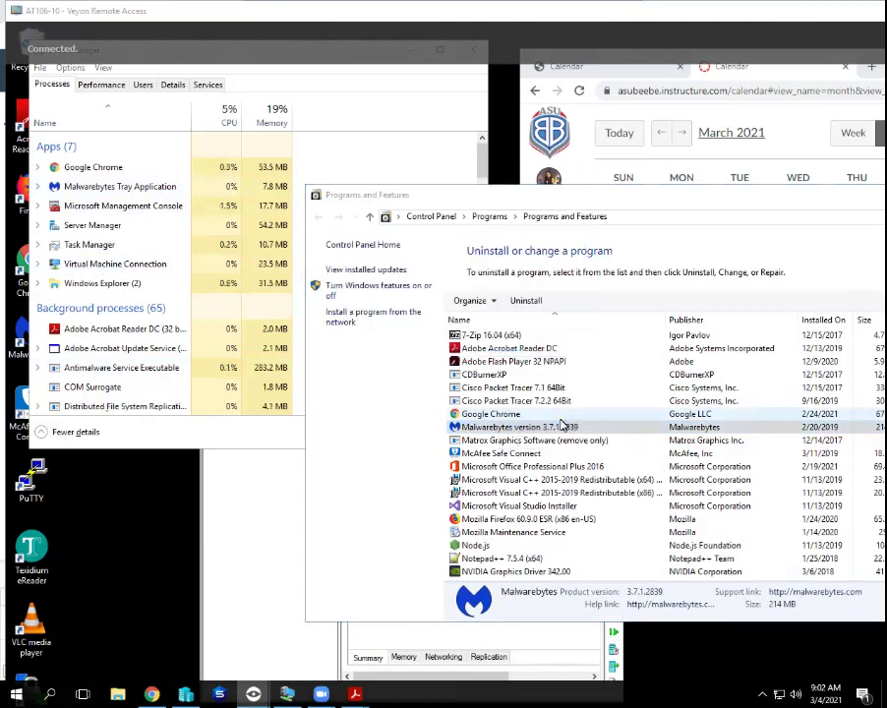
left_click(723, 437)
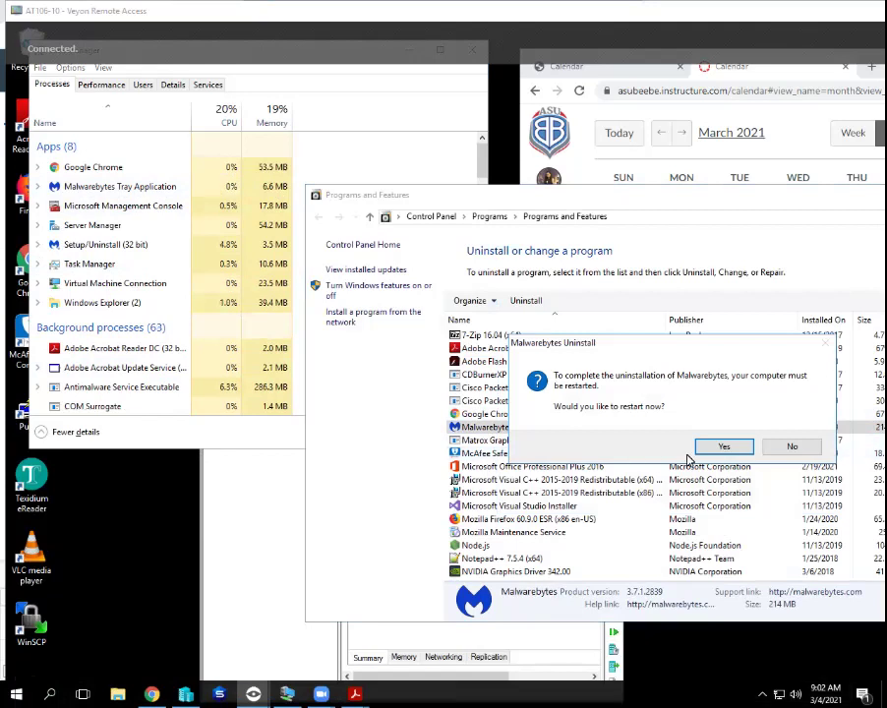
left_click(787, 447)
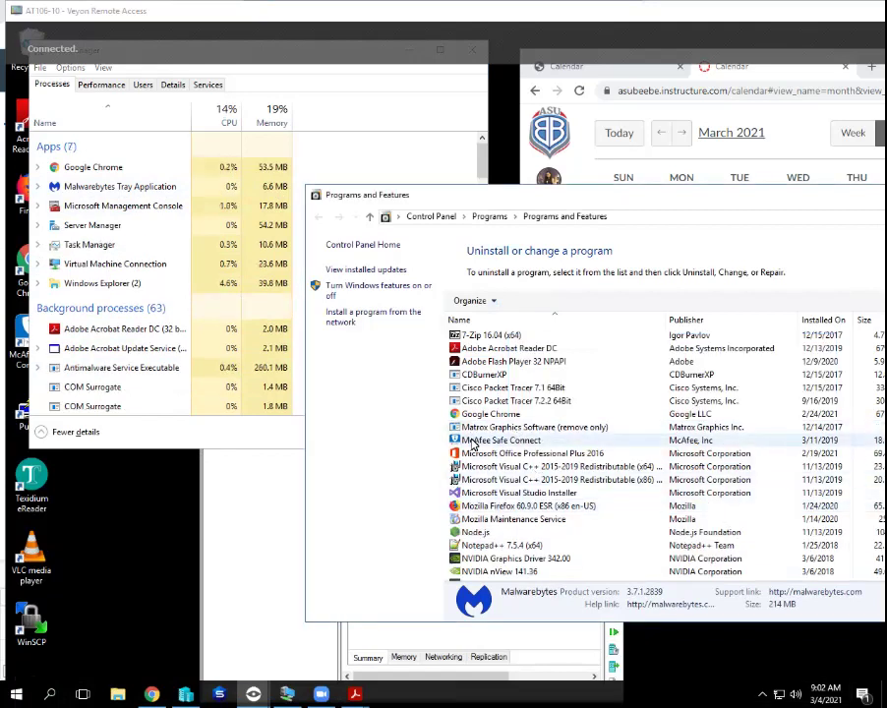
right_click(459, 442)
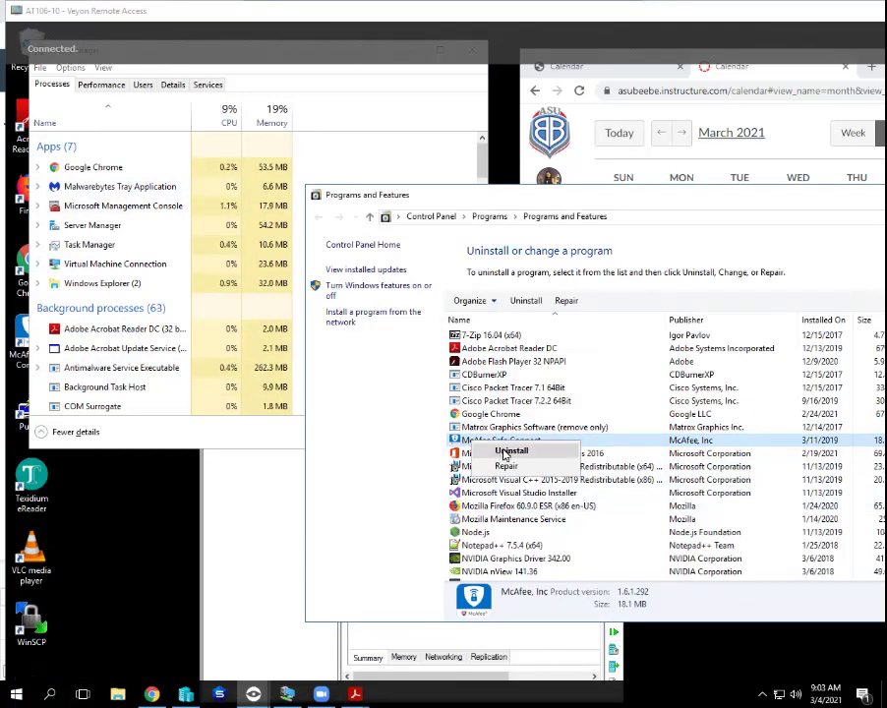
left_click(503, 455)
left_click(496, 340)
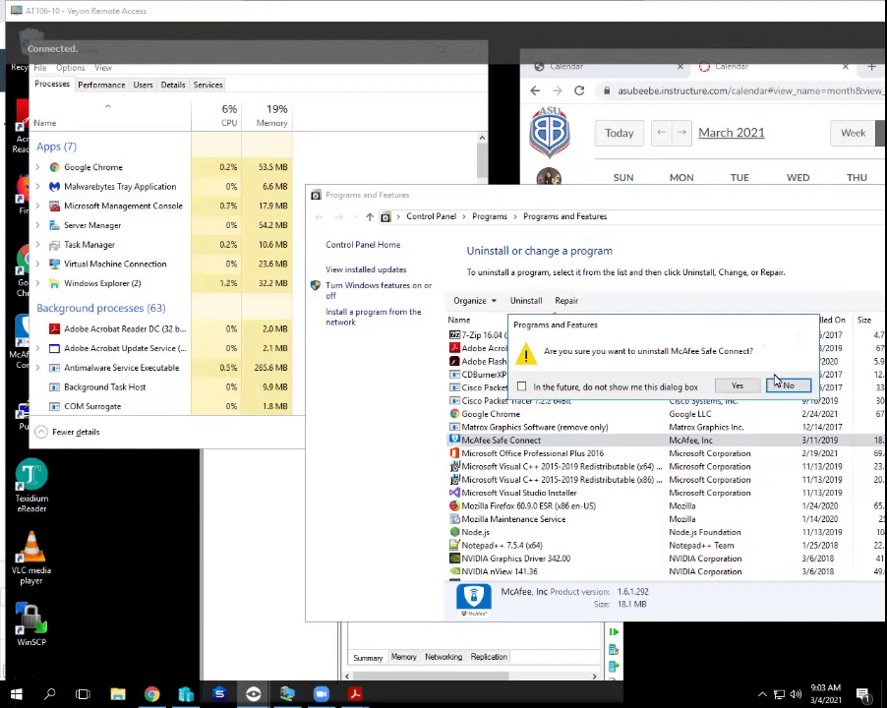
left_click(737, 386)
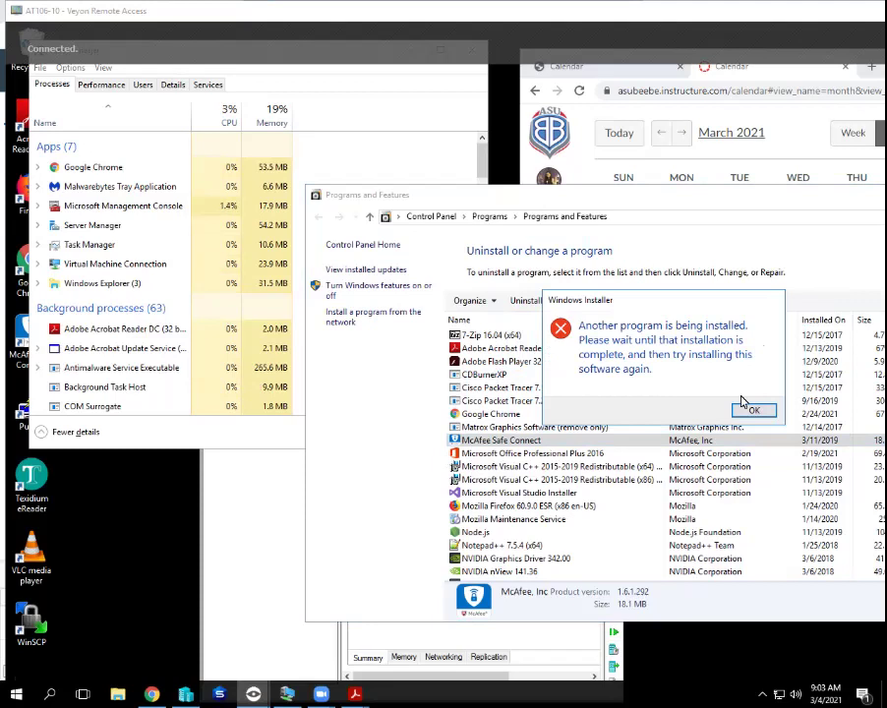
left_click(749, 408)
right_click(475, 445)
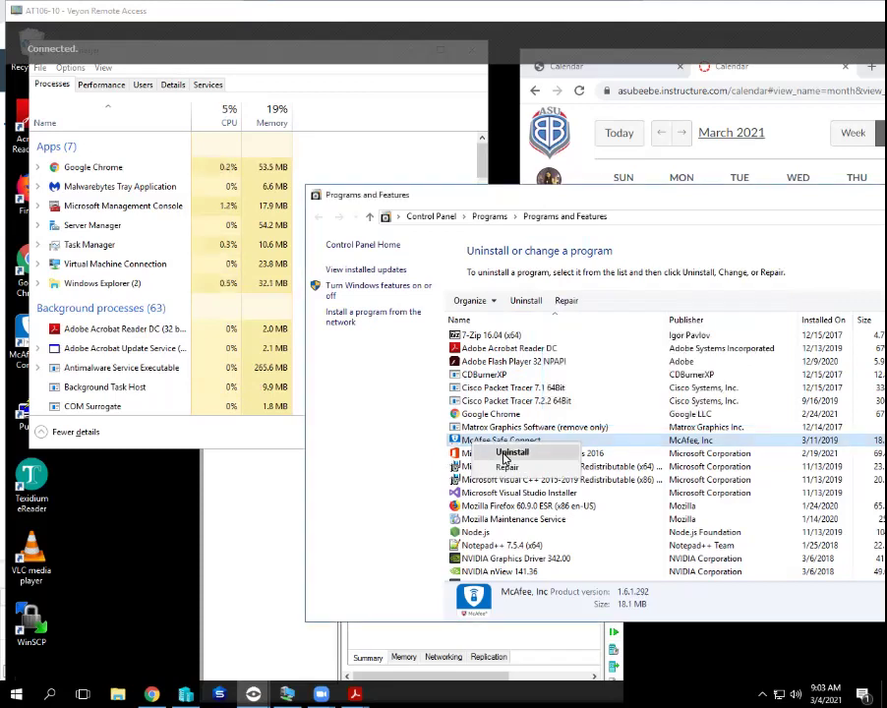
left_click(460, 507)
left_click(382, 340)
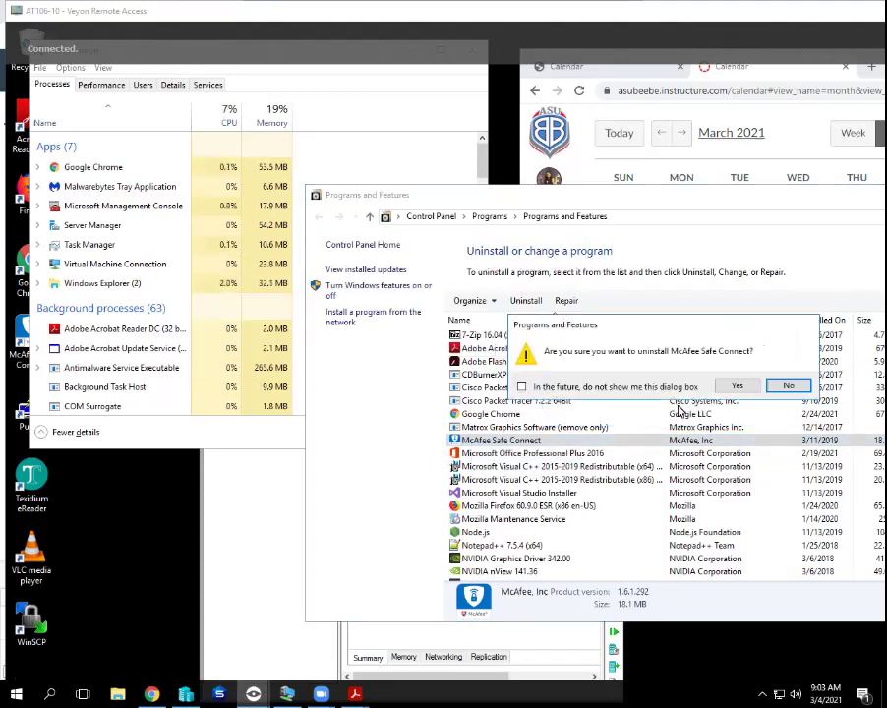
left_click(737, 386)
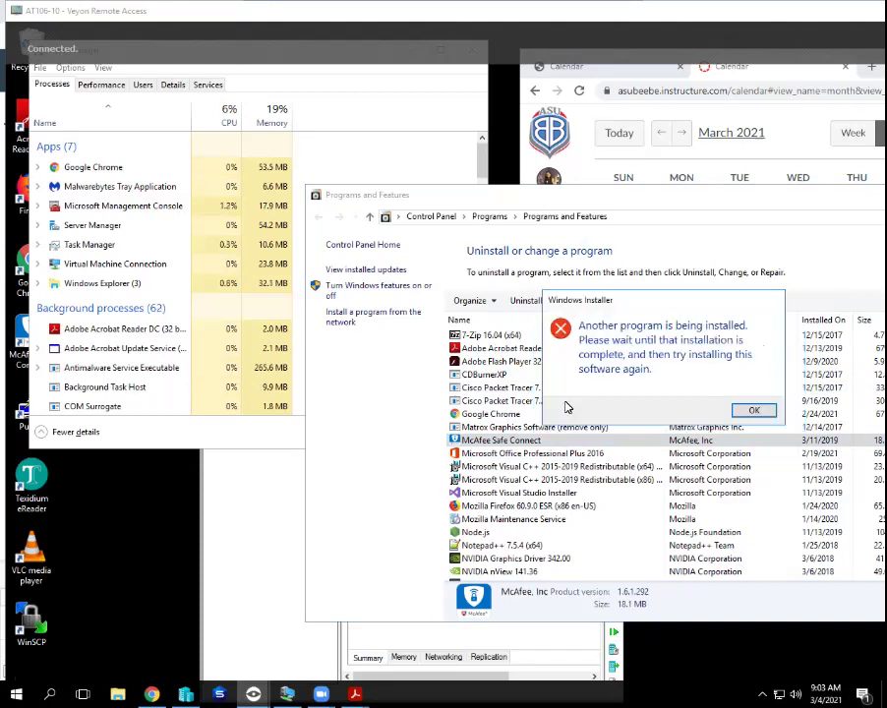
left_click(753, 411)
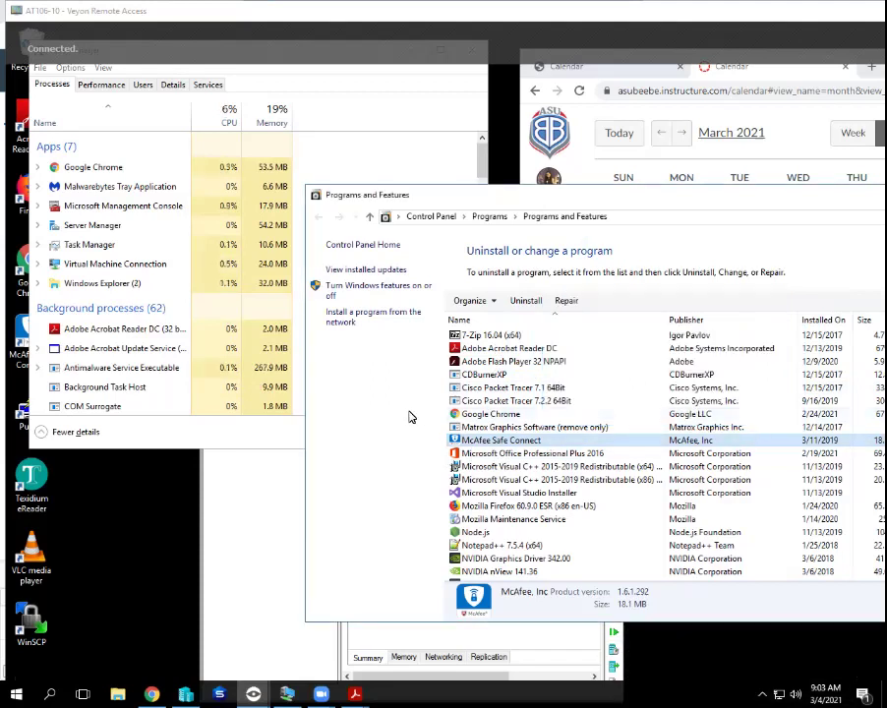
scroll(497, 457, "down", 5)
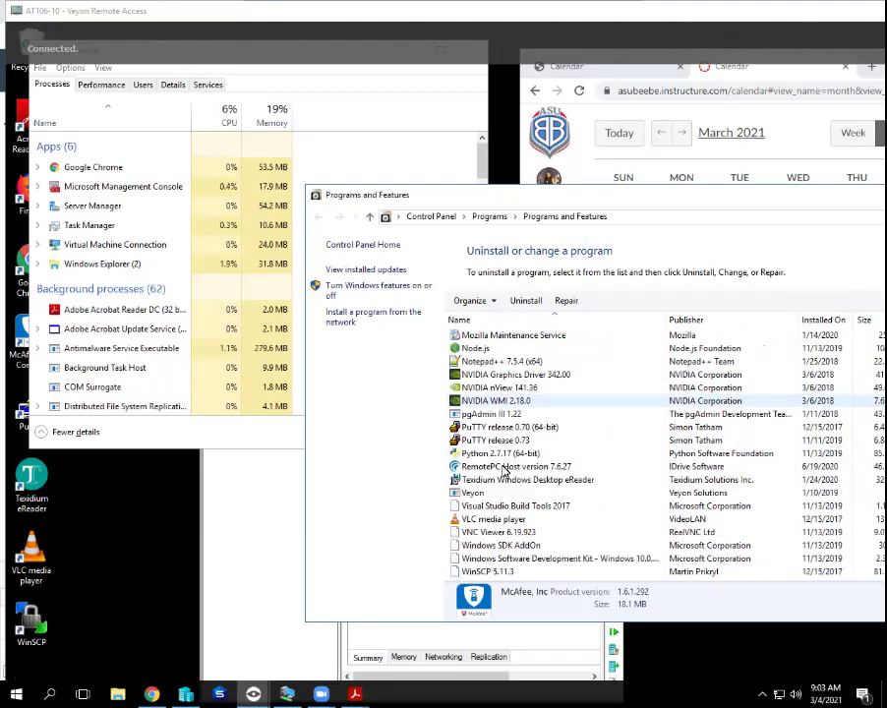
scroll(503, 487, "up", 3)
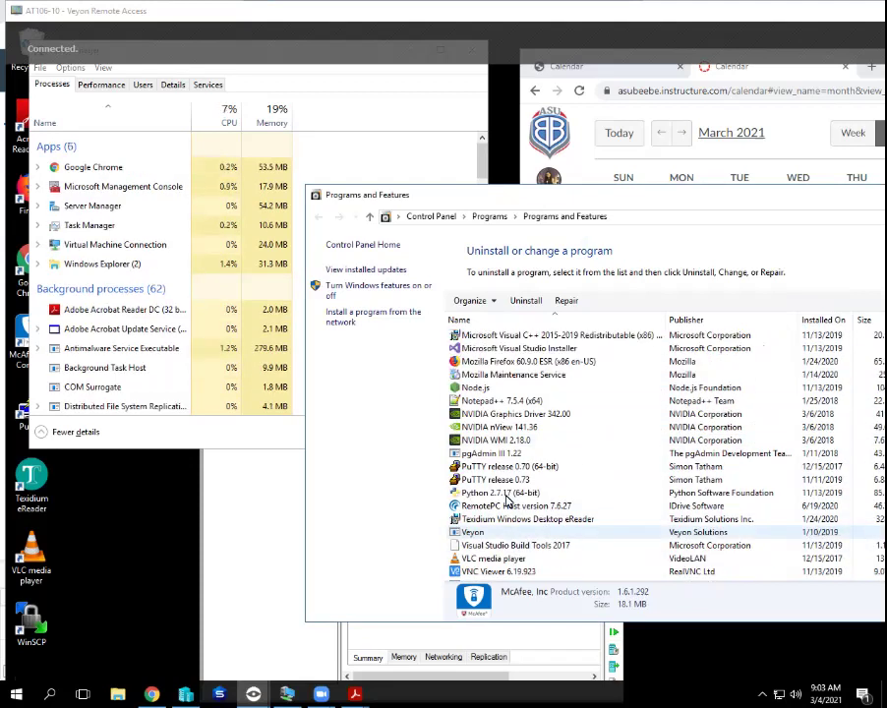
scroll(508, 502, "up", 2)
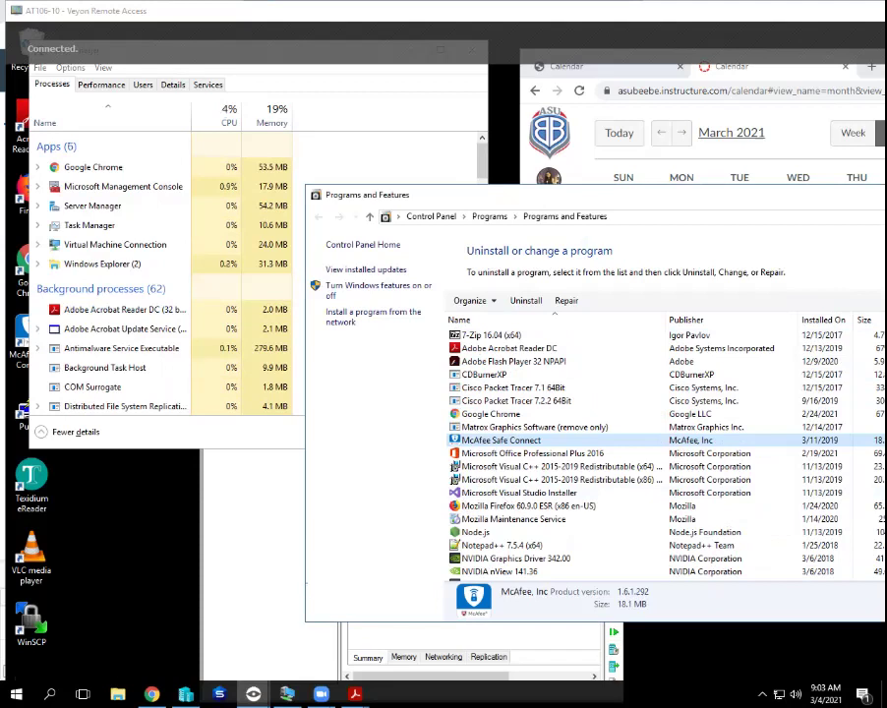
key("super")
- Bring up Windows Update via the 'up' search and review the updates awaiting restart
type("up")
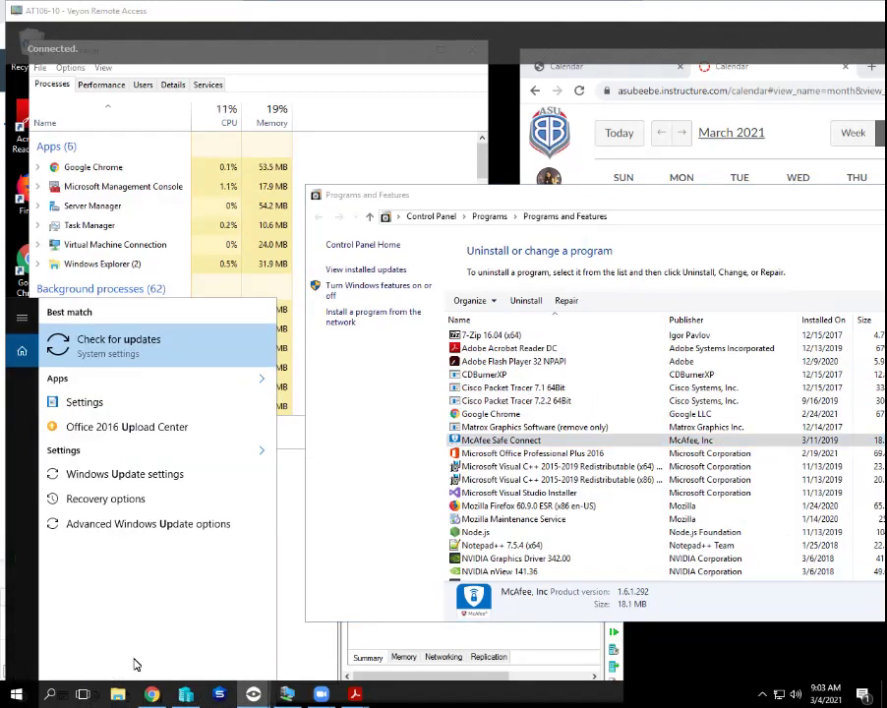
key("Return")
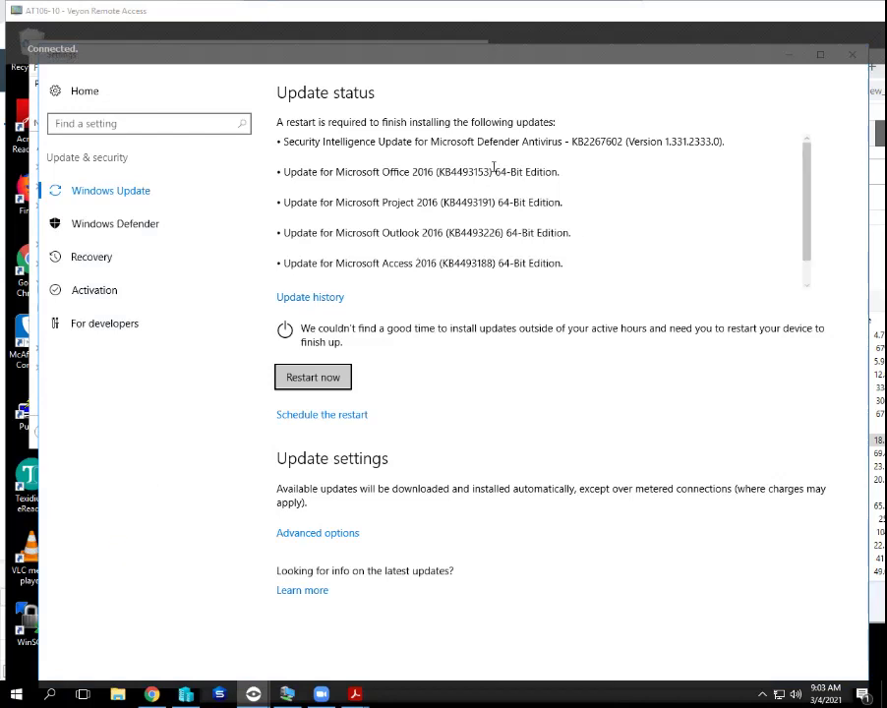
scroll(413, 264, "down", 1)
scroll(403, 271, "up", 1)
scroll(409, 291, "down", 1)
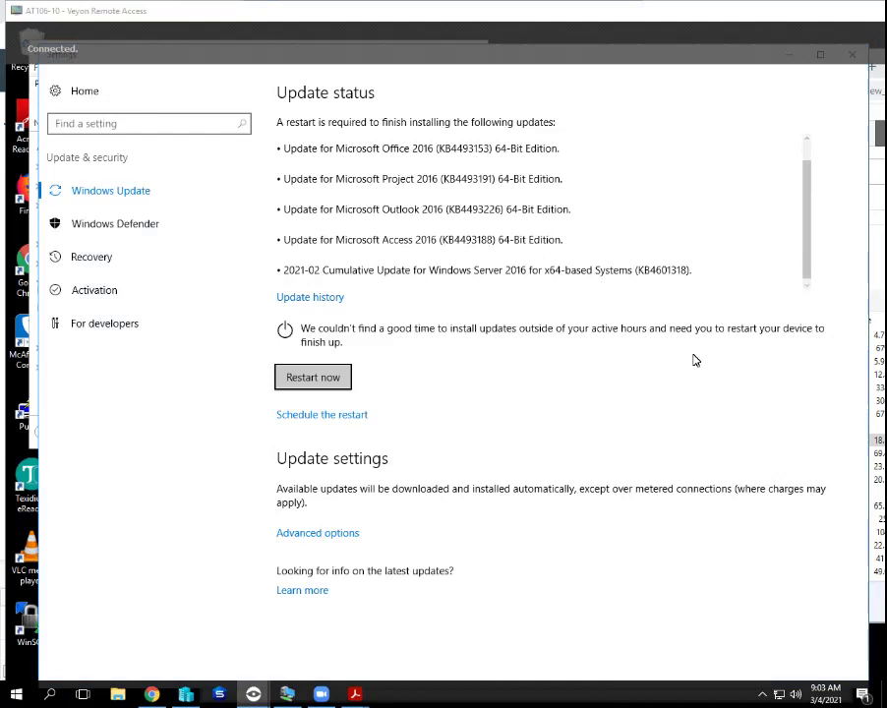
- Restart the server to finish installing the pending updates
left_click(303, 382)
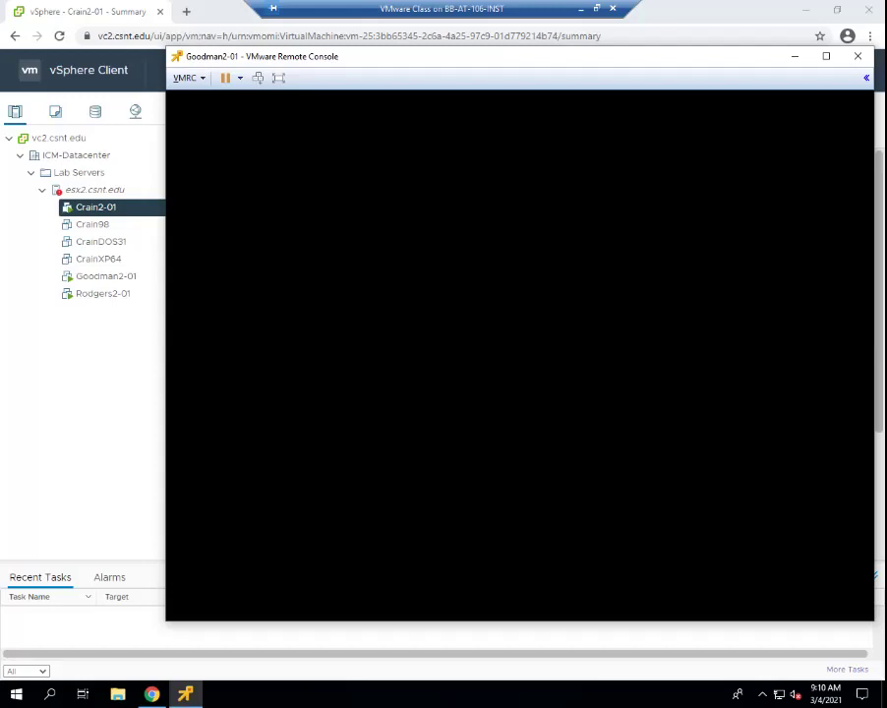
- Move the Goodman2-01 console window right and switch to the YouTube browser window
left_click_drag(588, 57, 696, 65)
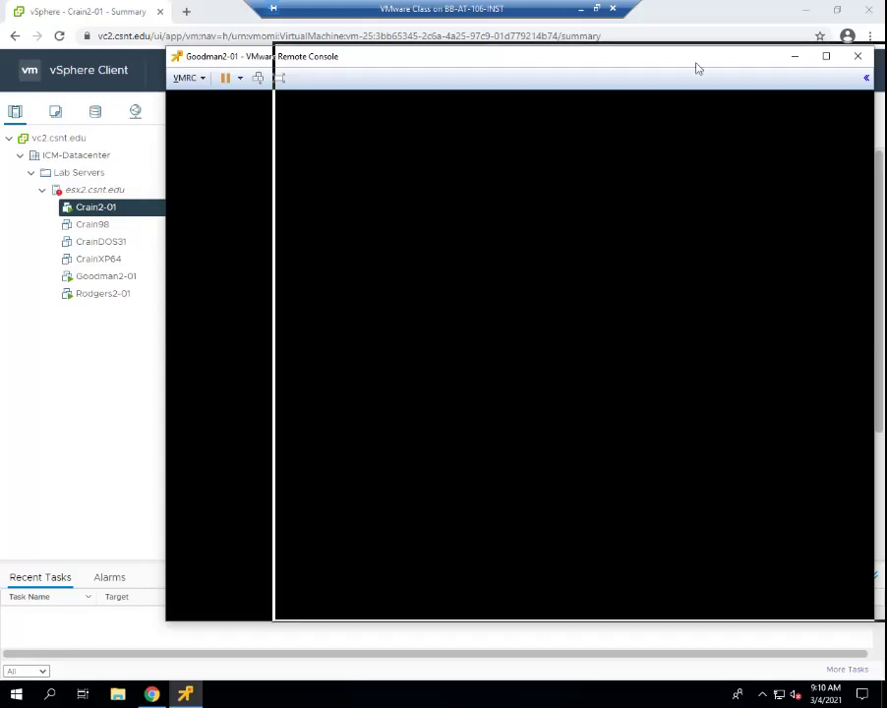
key("alt+Tab")
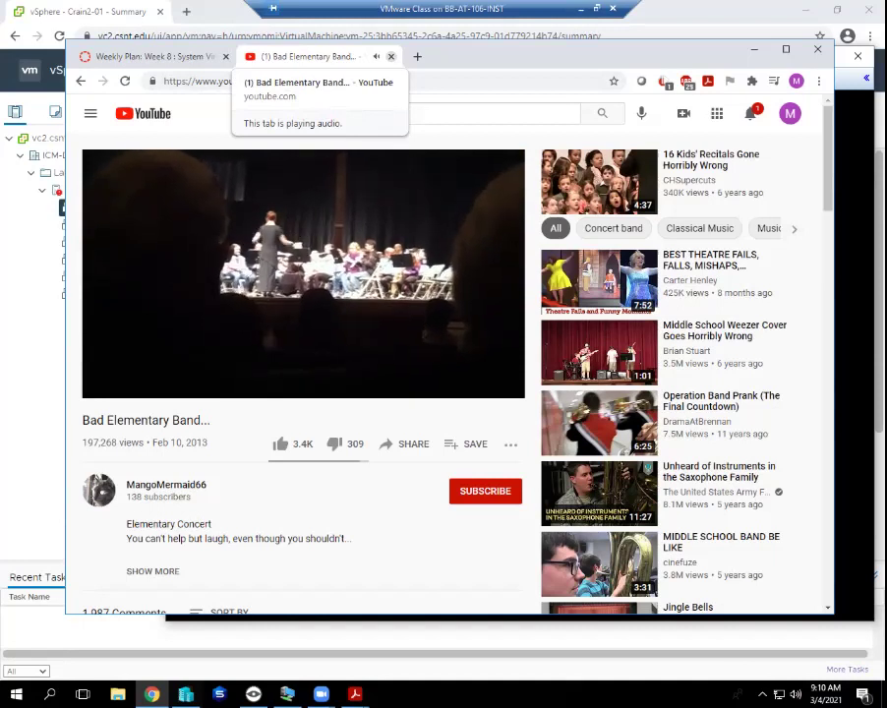
- Close the YouTube tab and switch back to the remote session
left_click(390, 56)
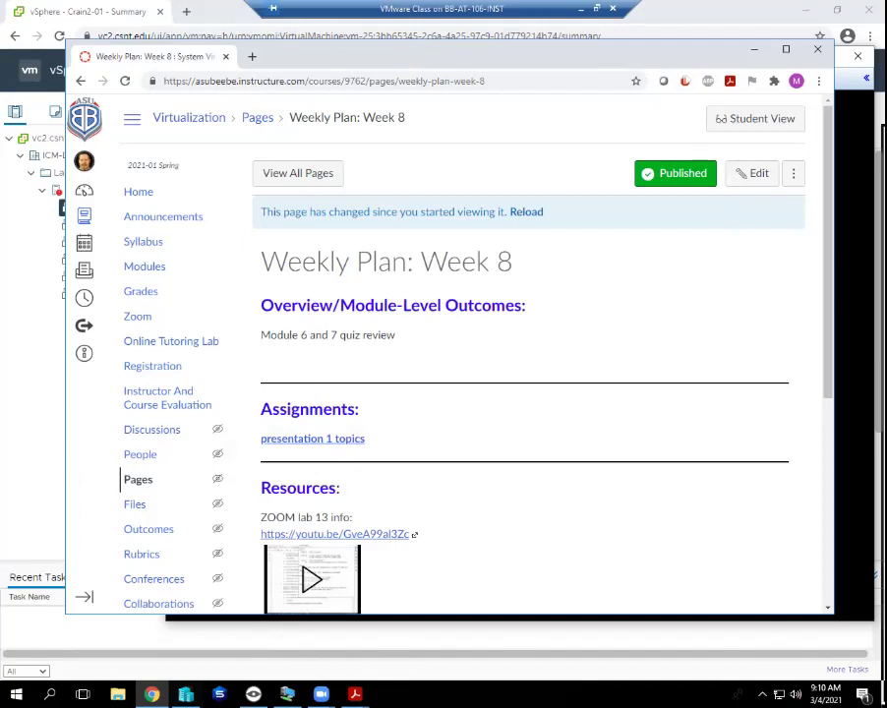
key("alt+Tab")
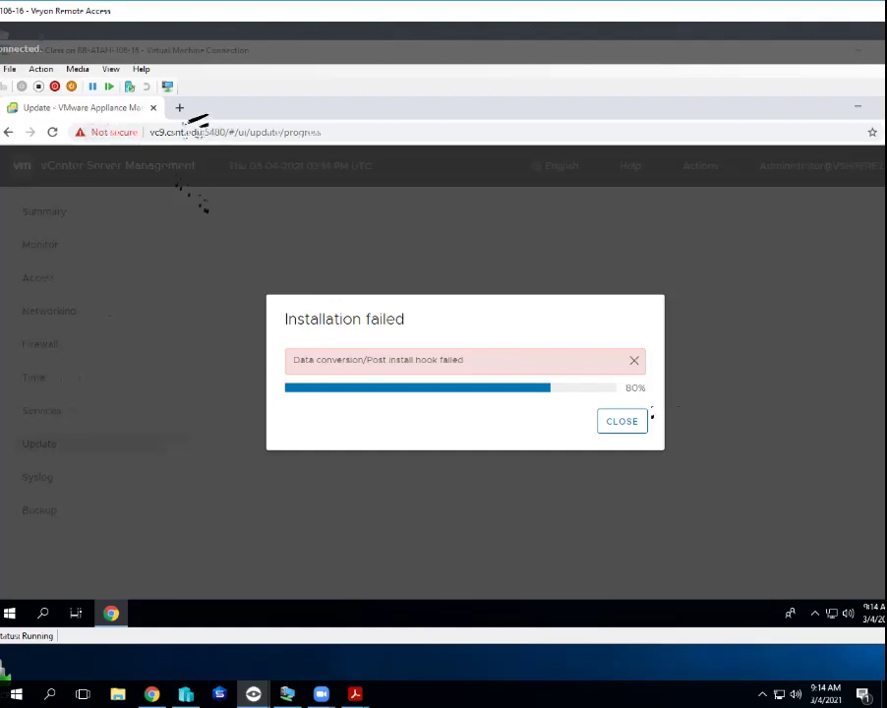
- Load vc9.csnt.edu in a new tab and launch the HTML5 vSphere Client
left_click(179, 107)
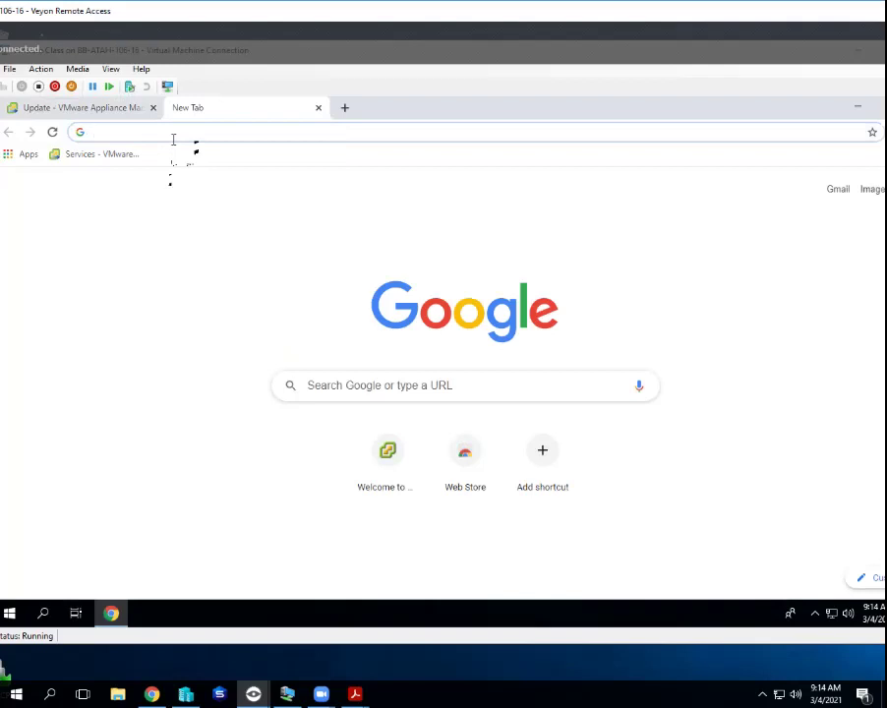
type("vc9")
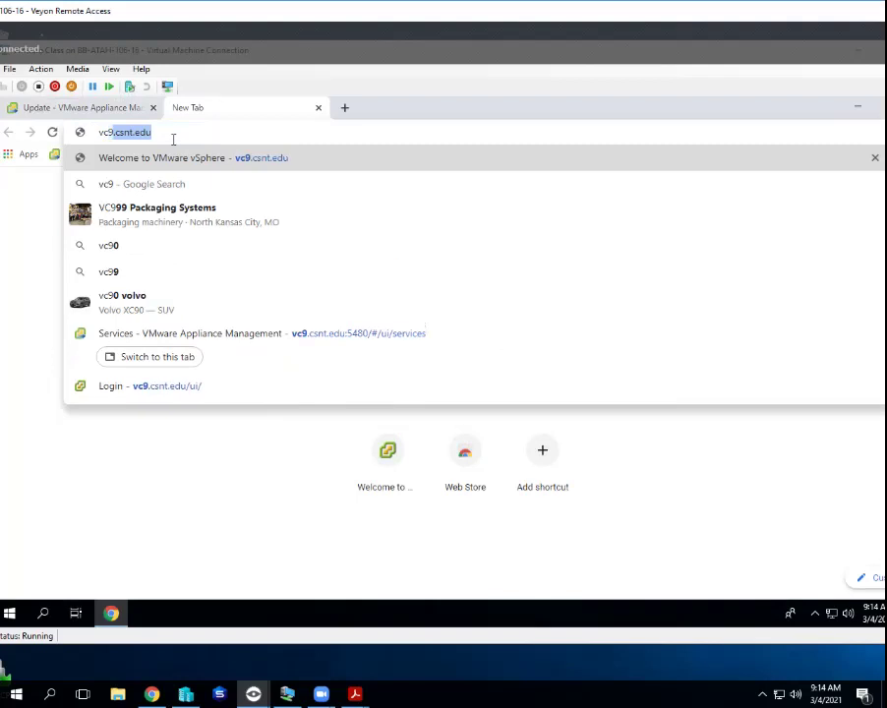
type(".")
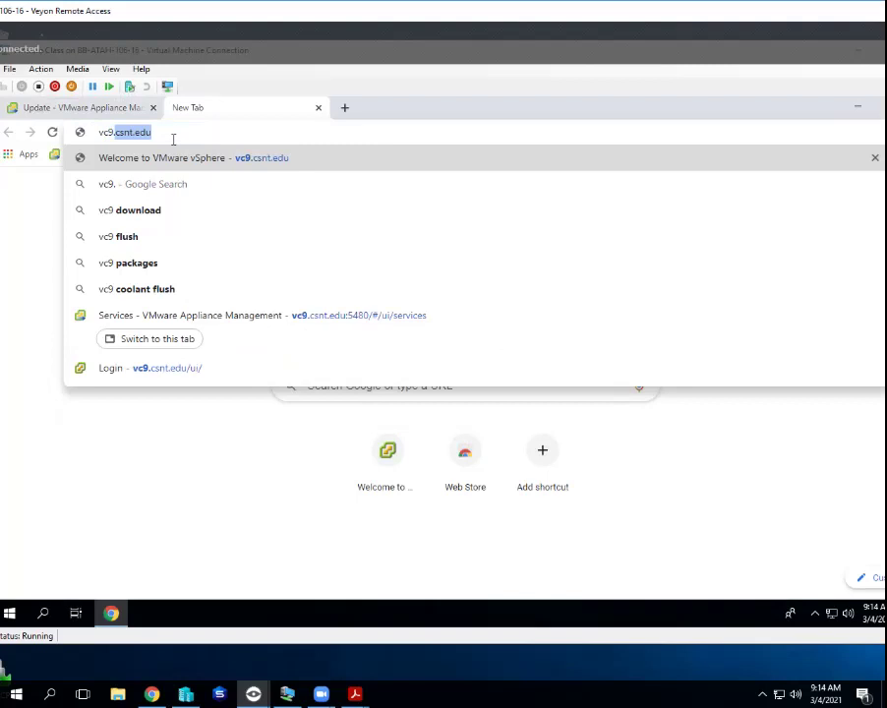
key("Return")
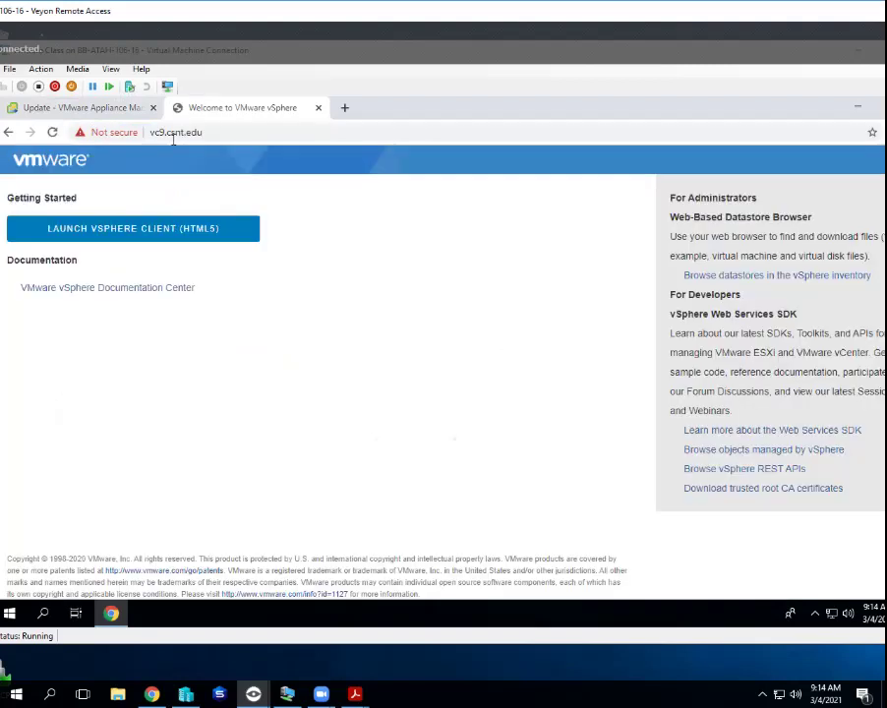
left_click(182, 228)
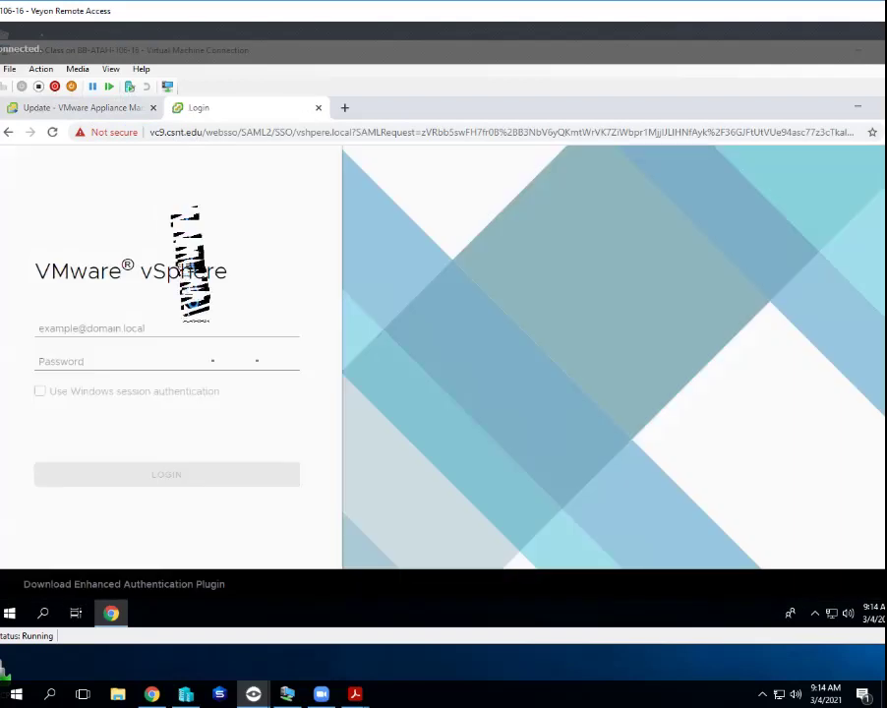
- Log in to vc9 with the saved admin username using Windows session authentication
left_click(168, 330)
left_click(101, 356)
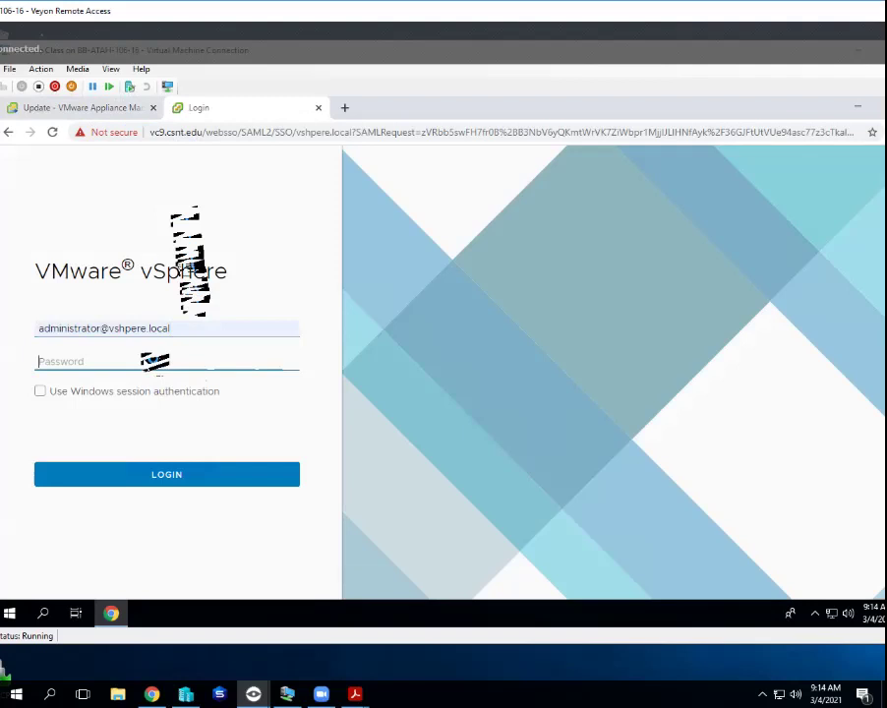
type("••••")
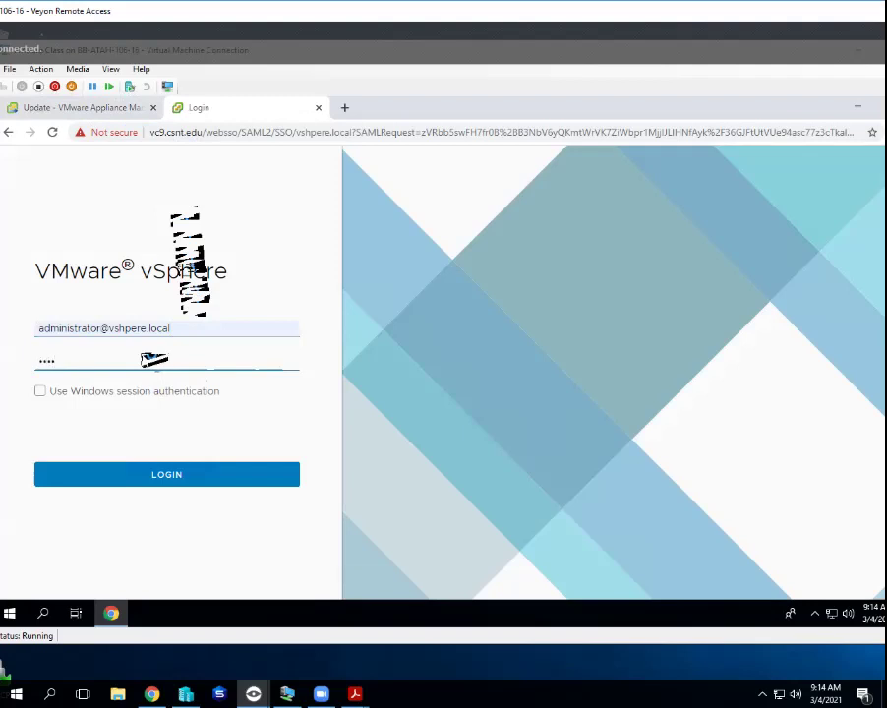
left_click(40, 390)
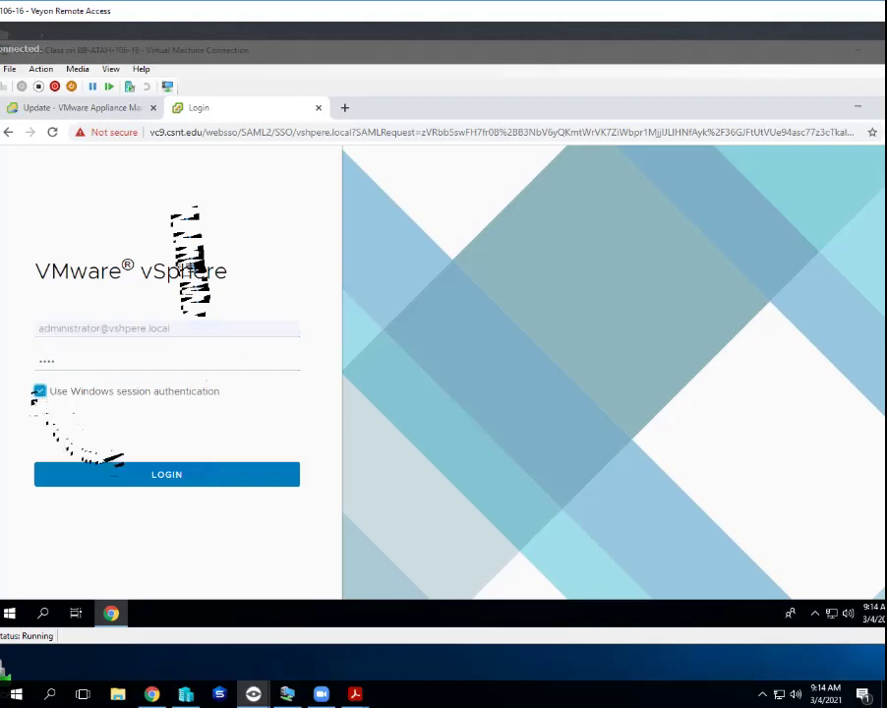
left_click(167, 476)
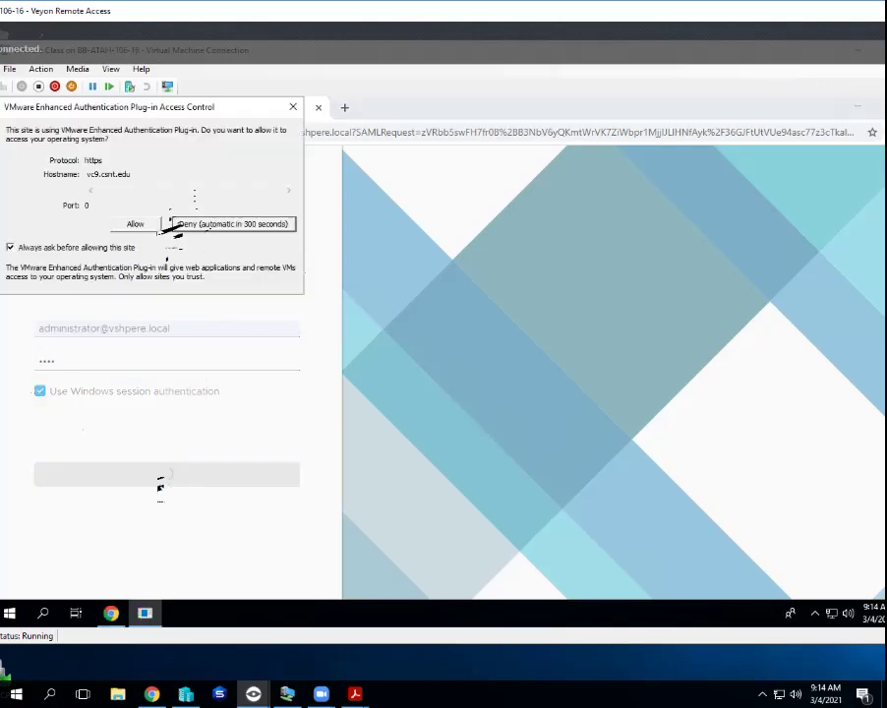
left_click(177, 226)
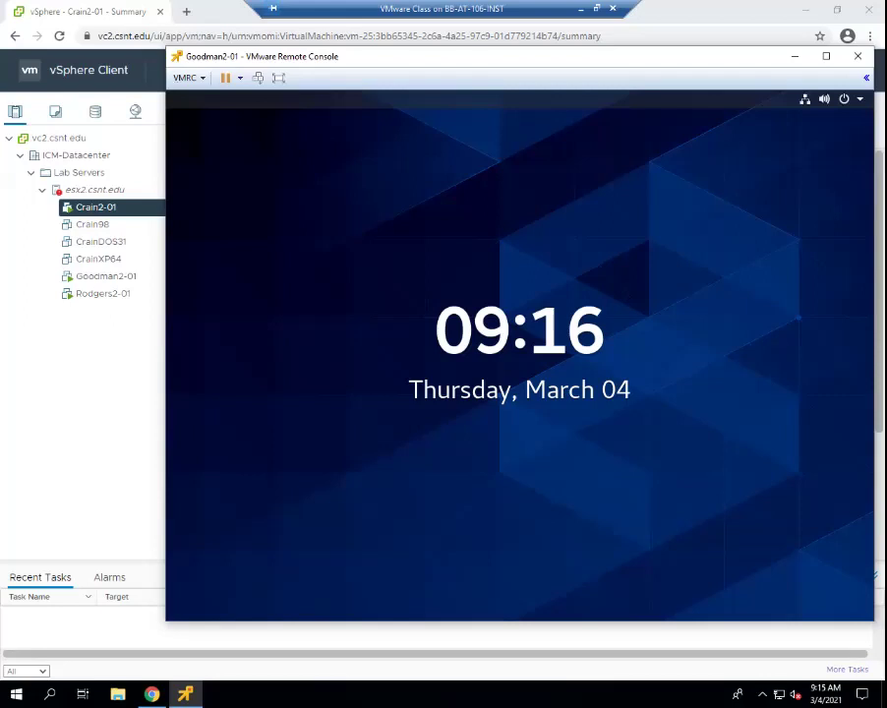
- Move the Goodman2-01 console window left to reveal the VM's usage details
left_click_drag(430, 57, 344, 51)
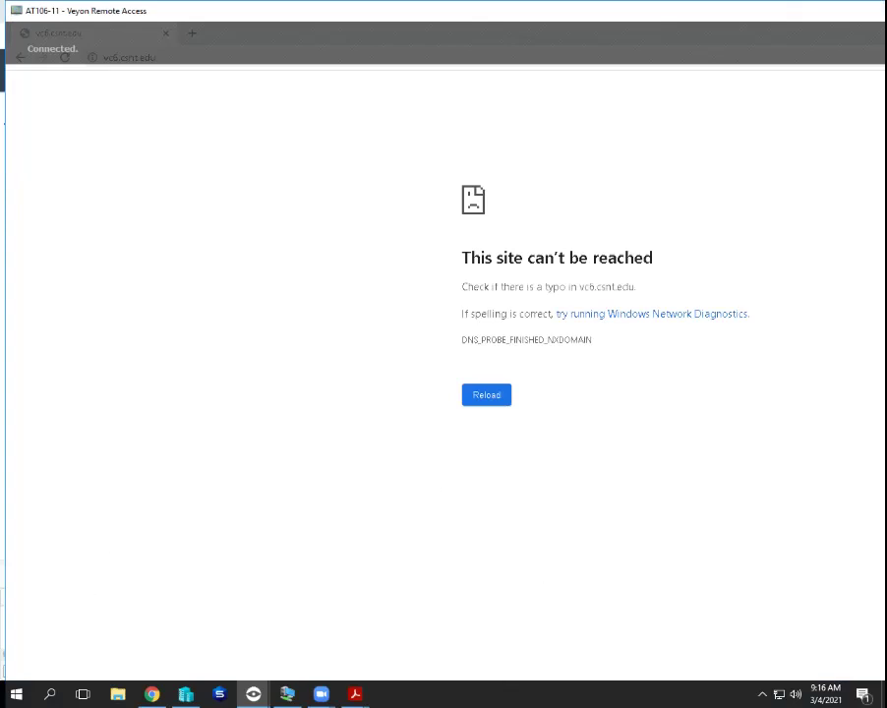
- Search Windows for 'hyper-v' on the remote machine
key("super+s")
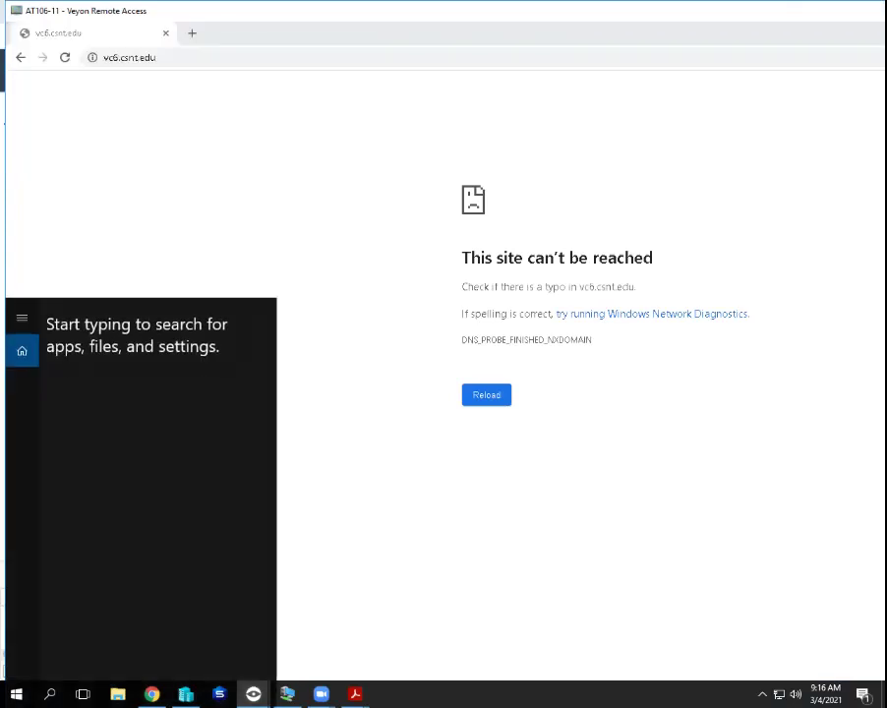
type("hyper-v")
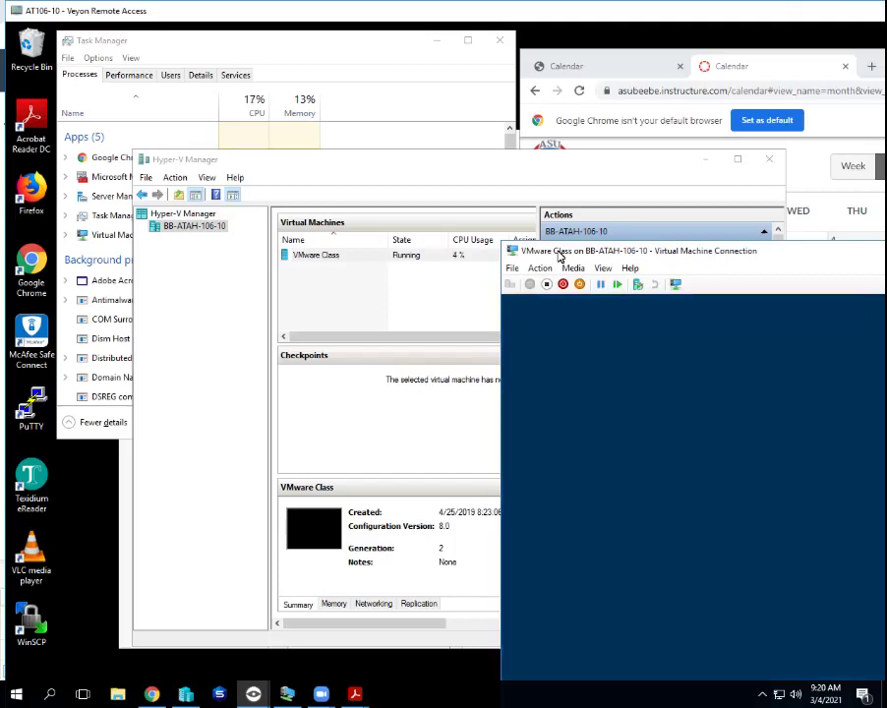
- Sign in to the VMware Class VM with the account password
left_click_drag(559, 256, 402, 177)
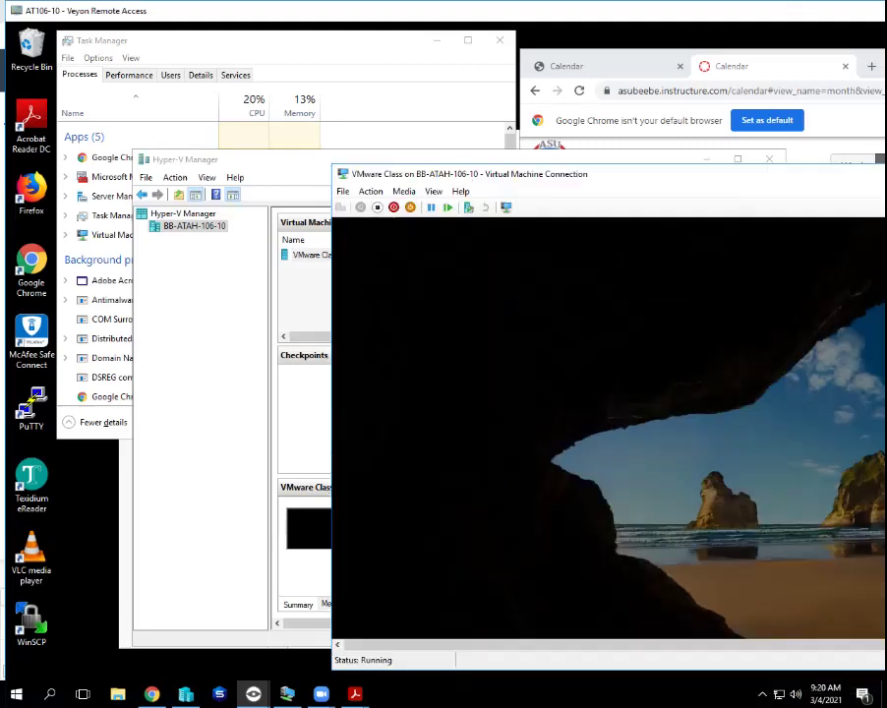
key("space")
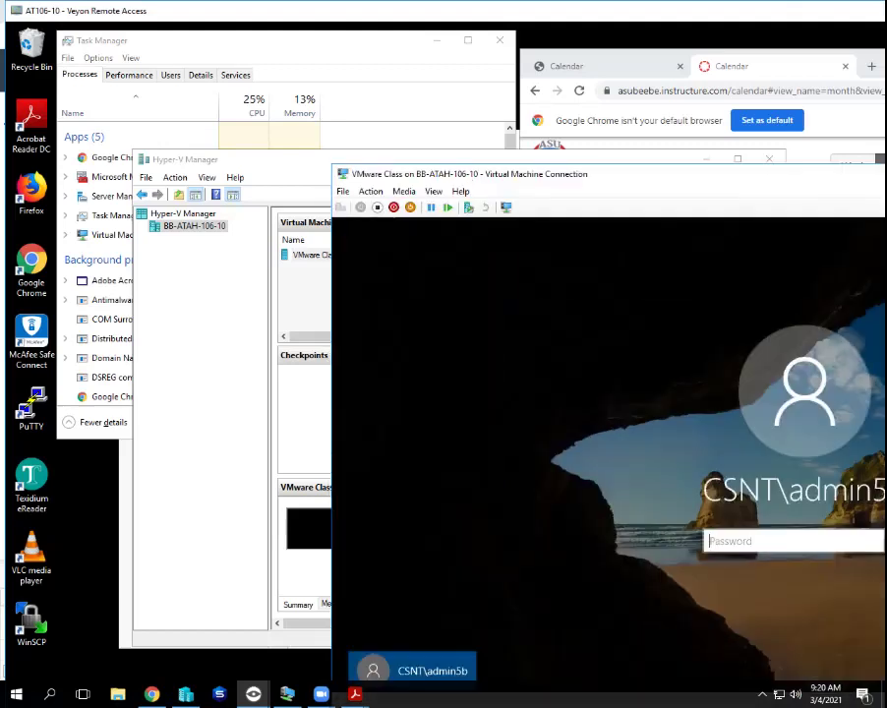
type("••••••••")
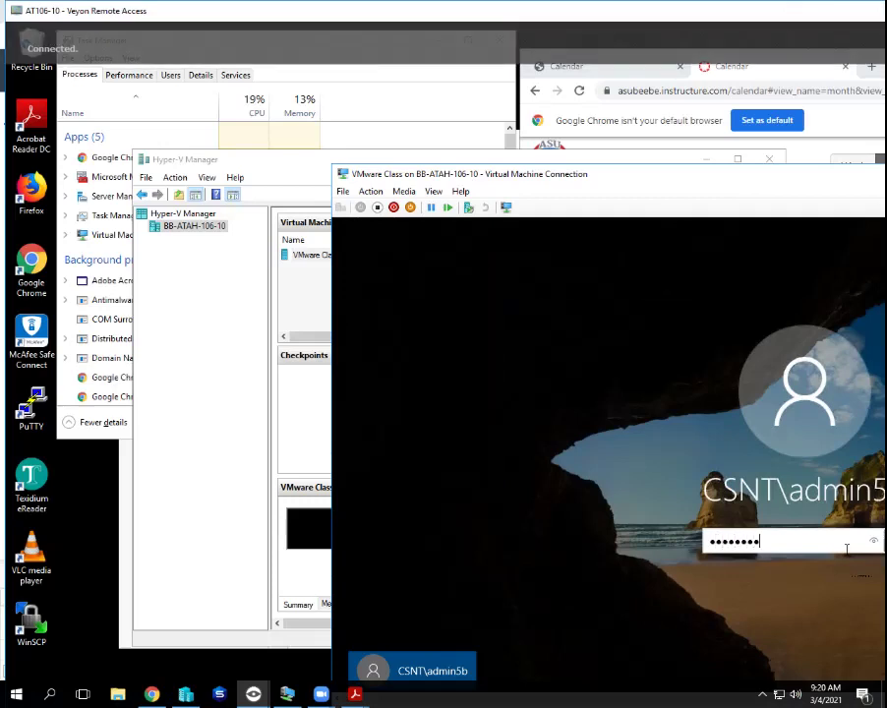
key("Return")
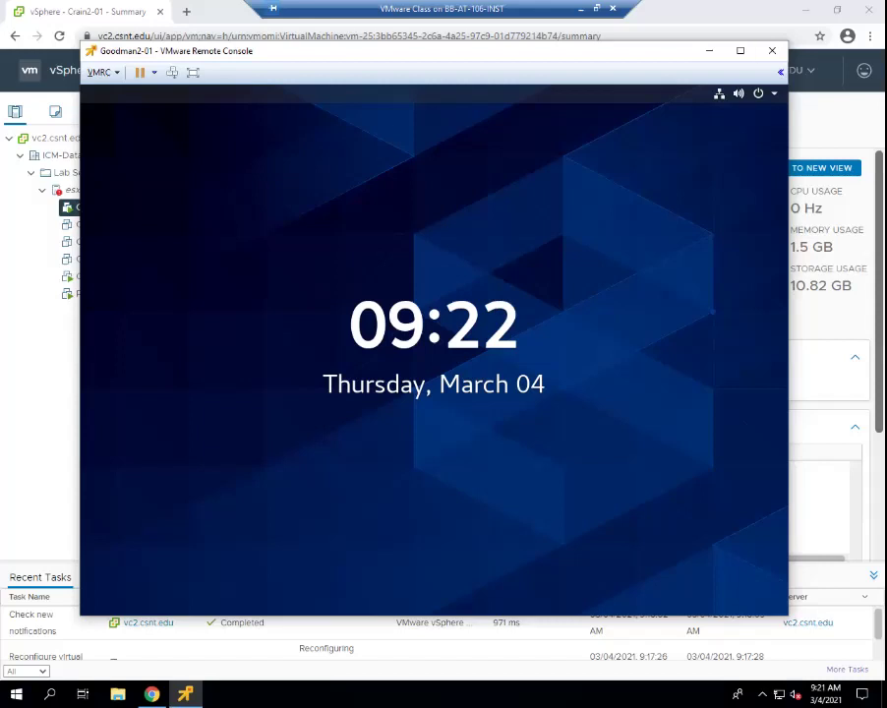
- Close the Goodman2-01 remote console window
left_click(772, 50)
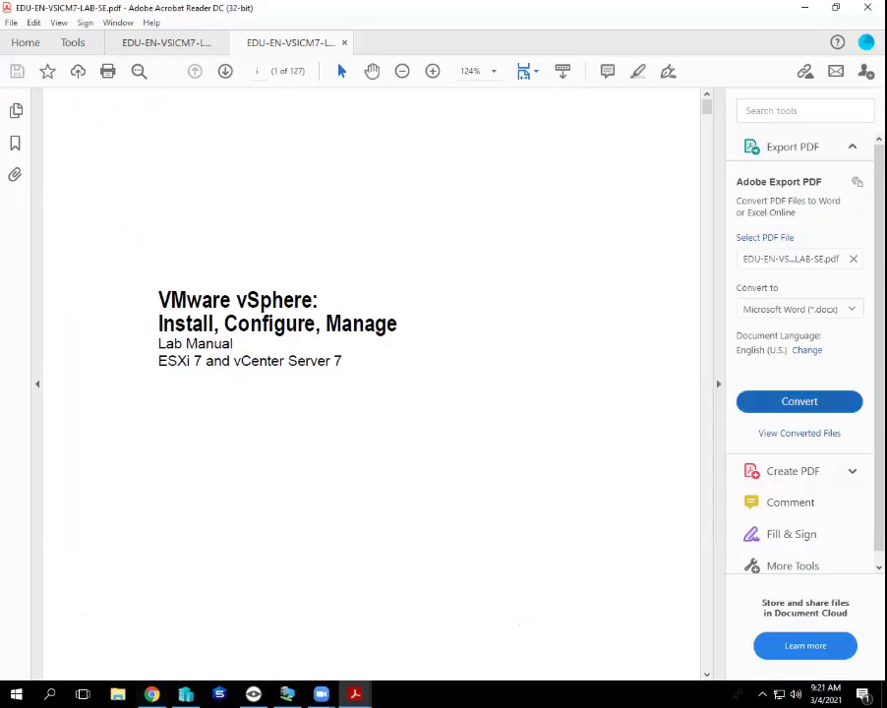
- Jump from the Contents to Lab 16 Using VM Templates and hide the Tools pane
scroll(372, 384, "down", 5)
scroll(372, 384, "down", 15)
scroll(372, 384, "down", 8)
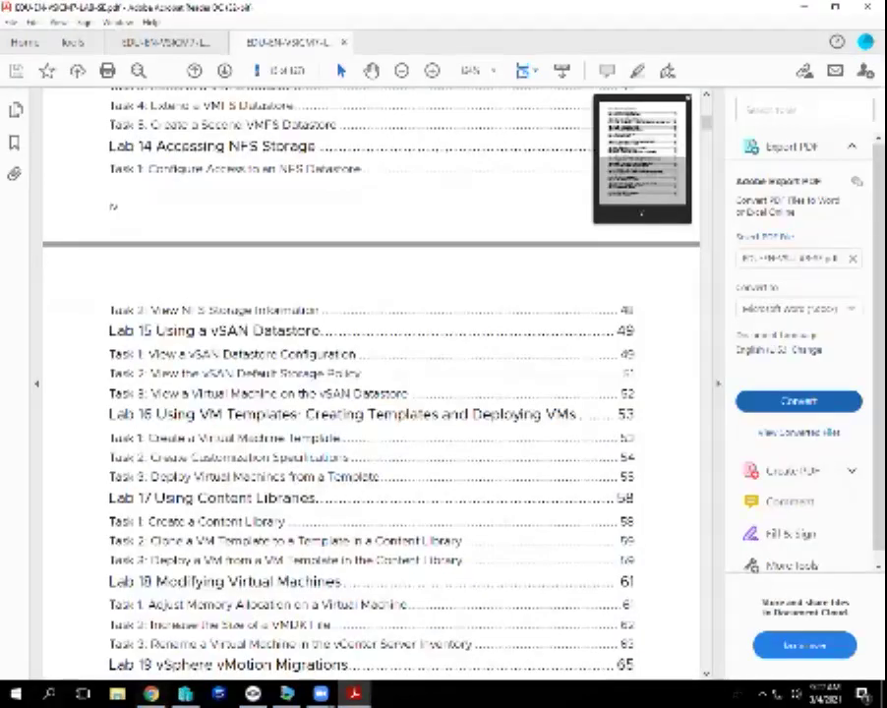
left_click(344, 414)
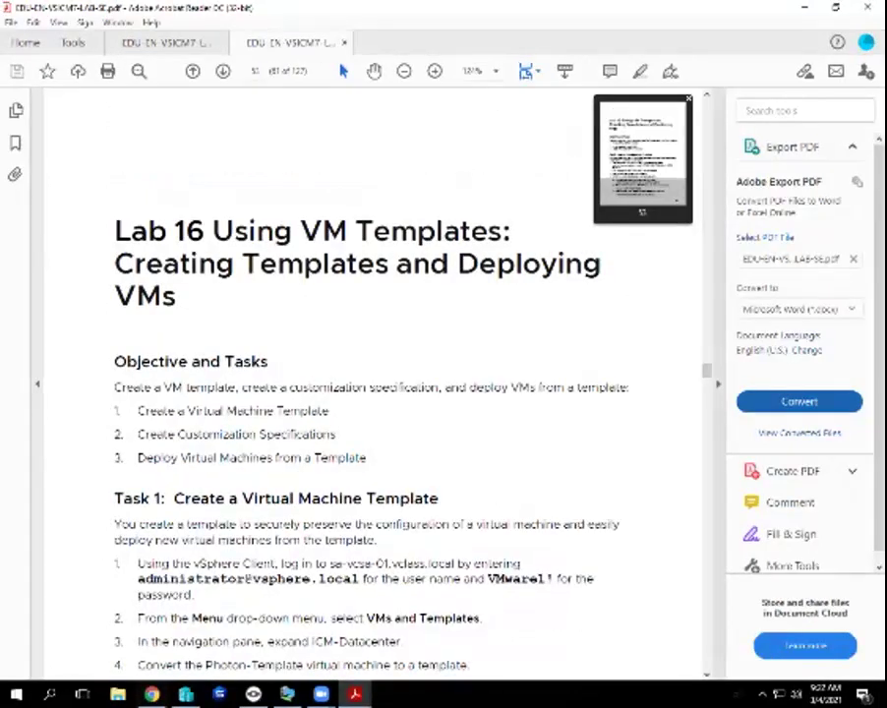
key("shift+F4")
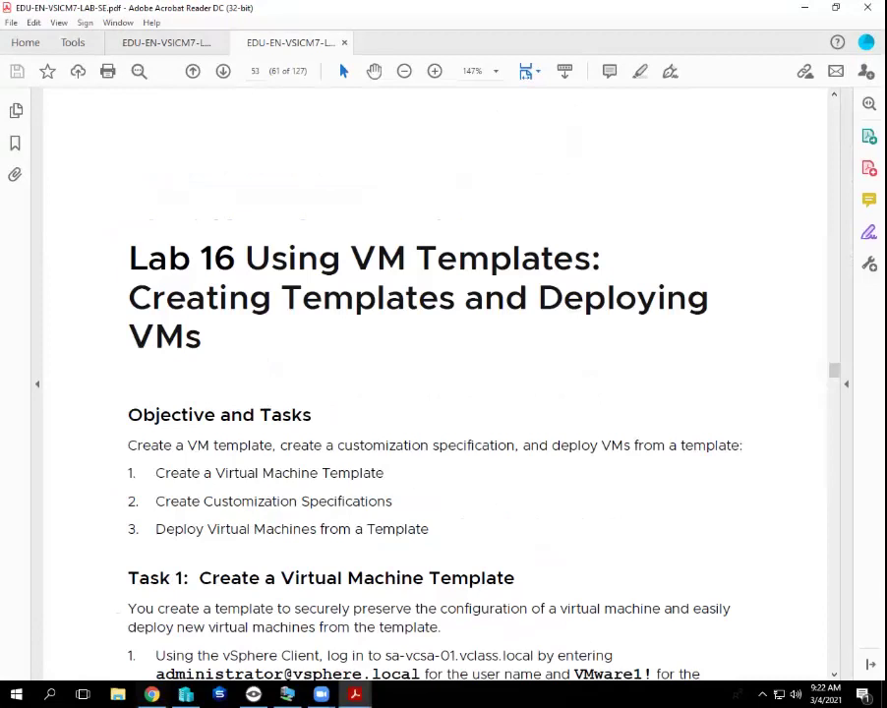
- Read through Lab 16 Task 1 steps 1–6 on pages 53–54, then bring up Windows search
scroll(433, 383, "down", 3)
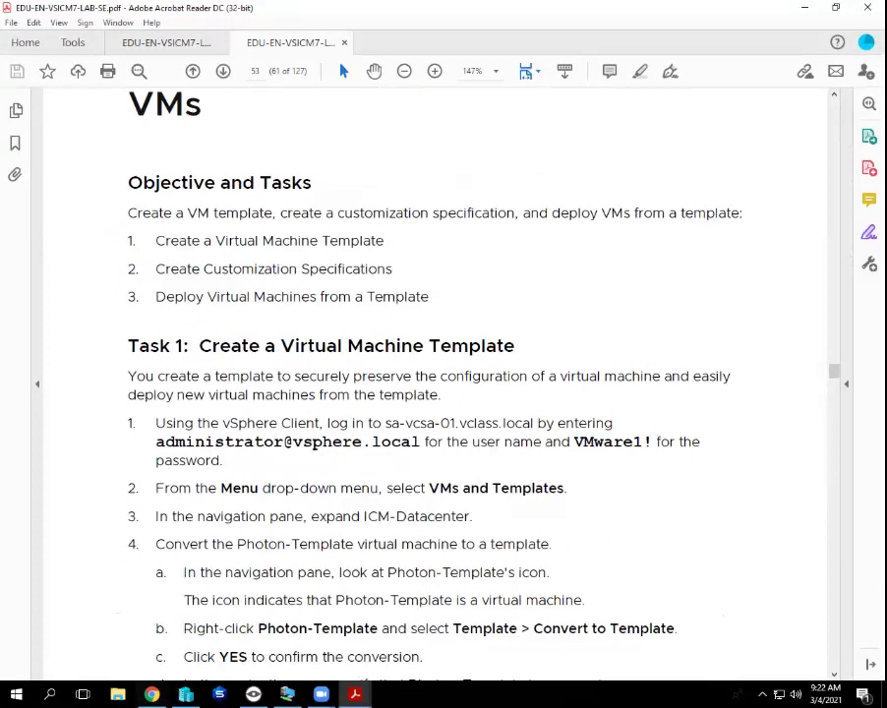
scroll(435, 384, "down", 4)
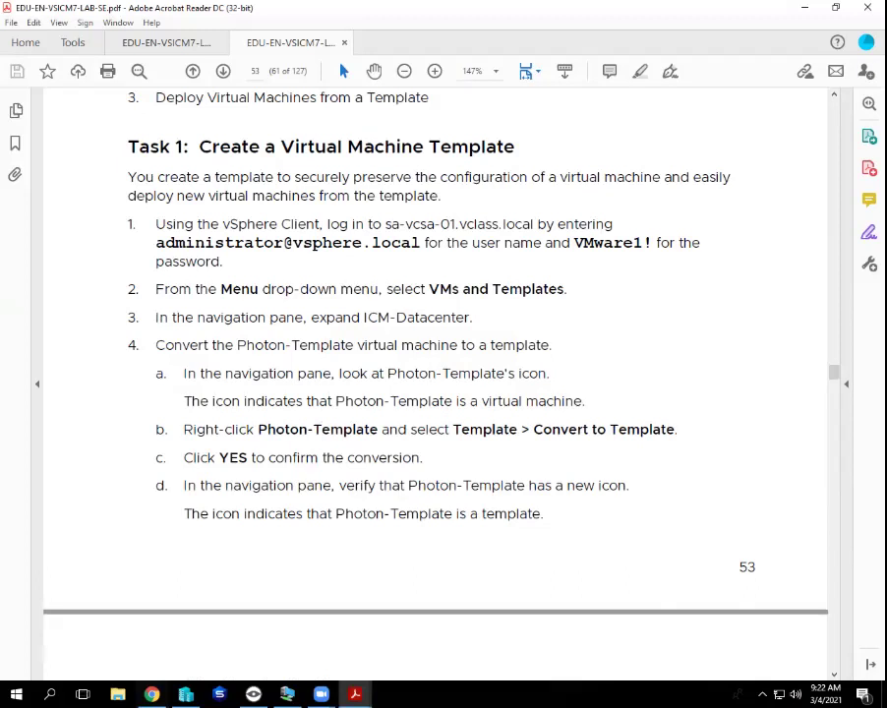
scroll(435, 384, "down", 2)
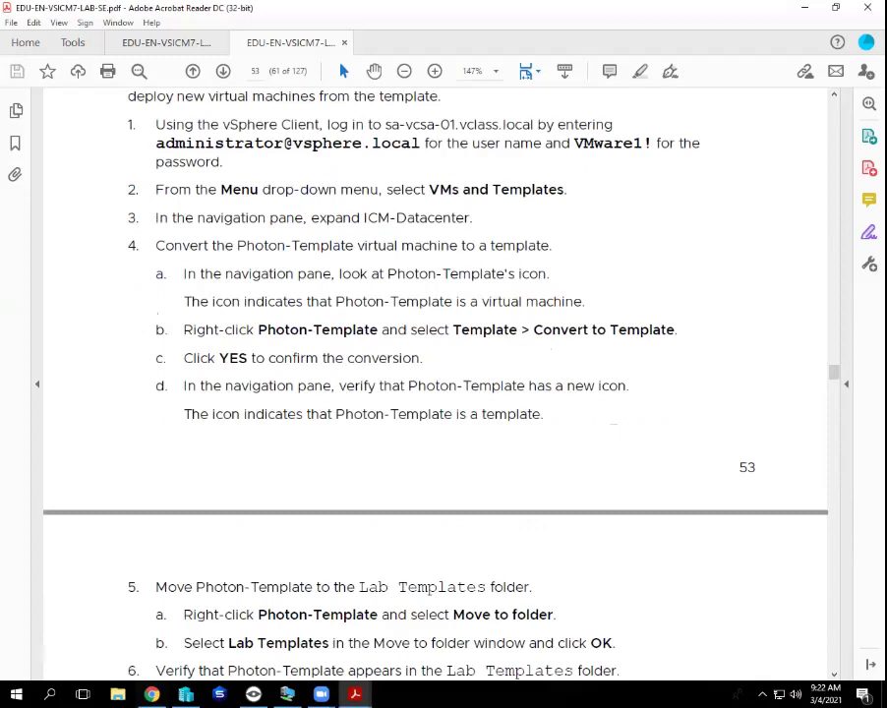
scroll(435, 383, "down", 3)
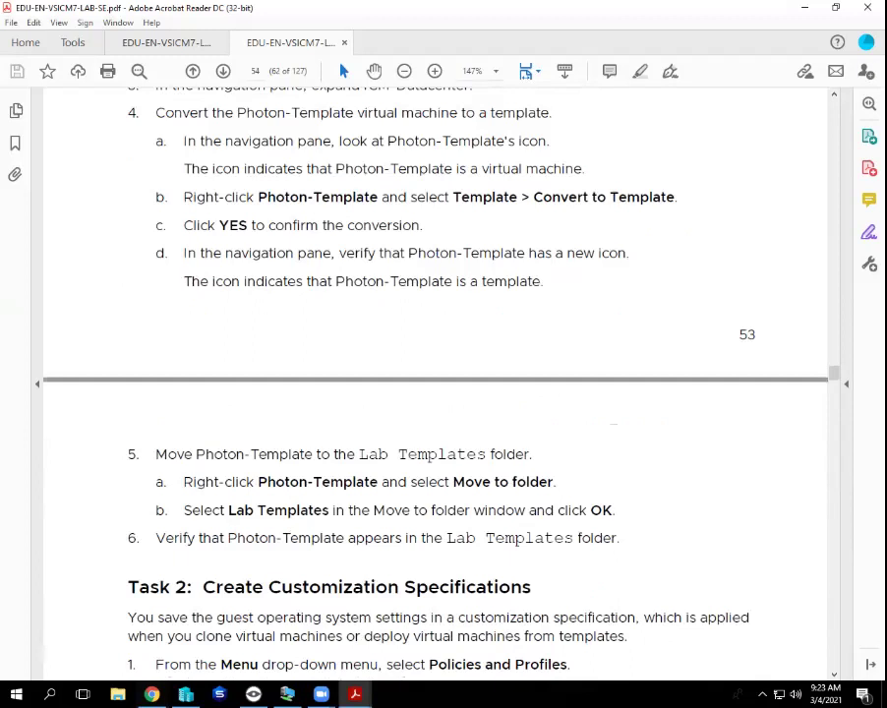
scroll(433, 384, "down", 5)
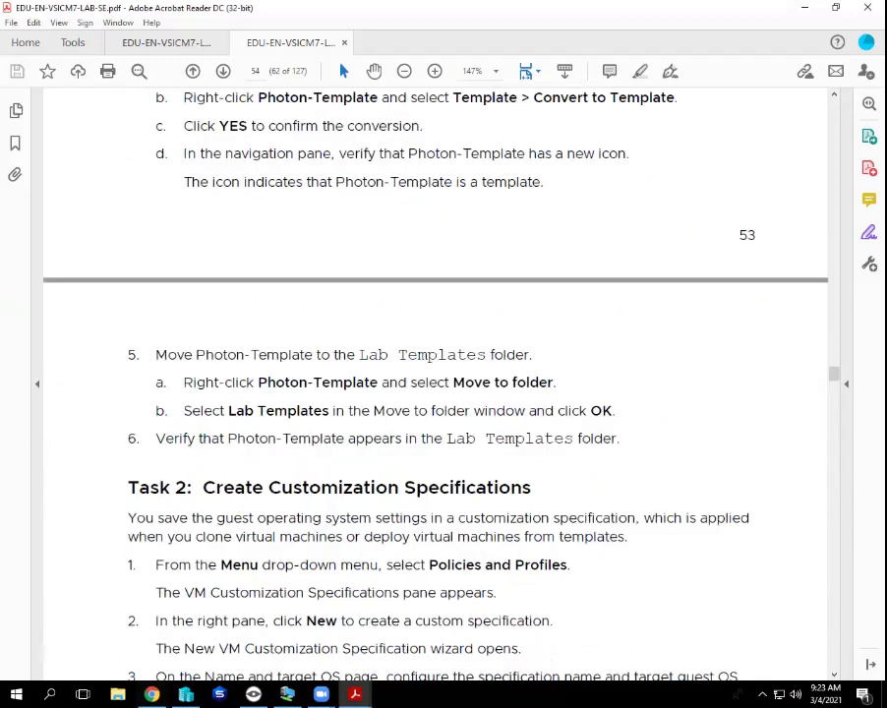
scroll(432, 384, "down", 2)
scroll(433, 383, "up", 12)
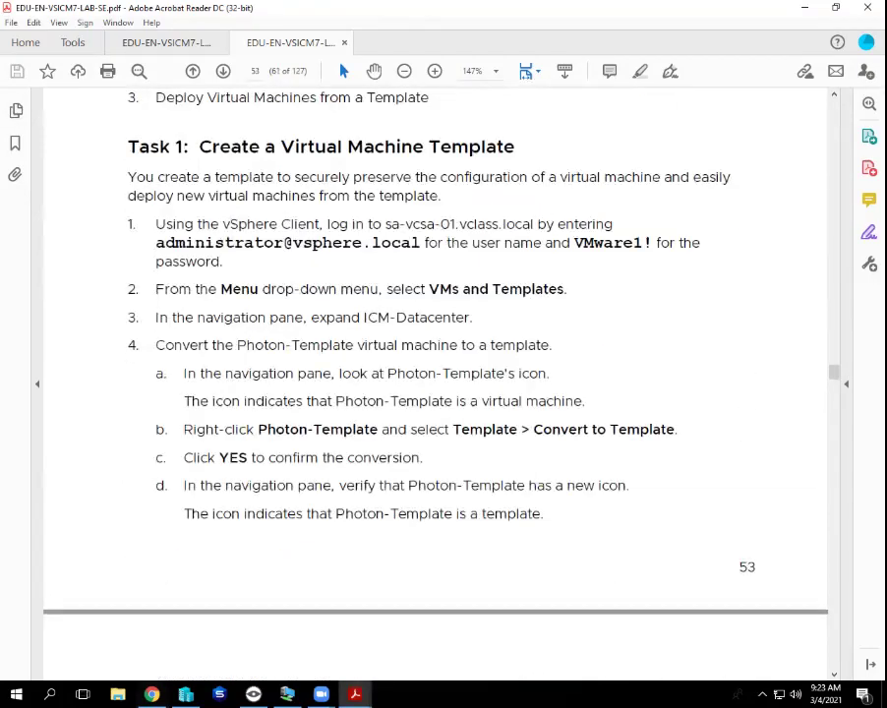
scroll(433, 384, "up", 2)
scroll(433, 384, "down", 5)
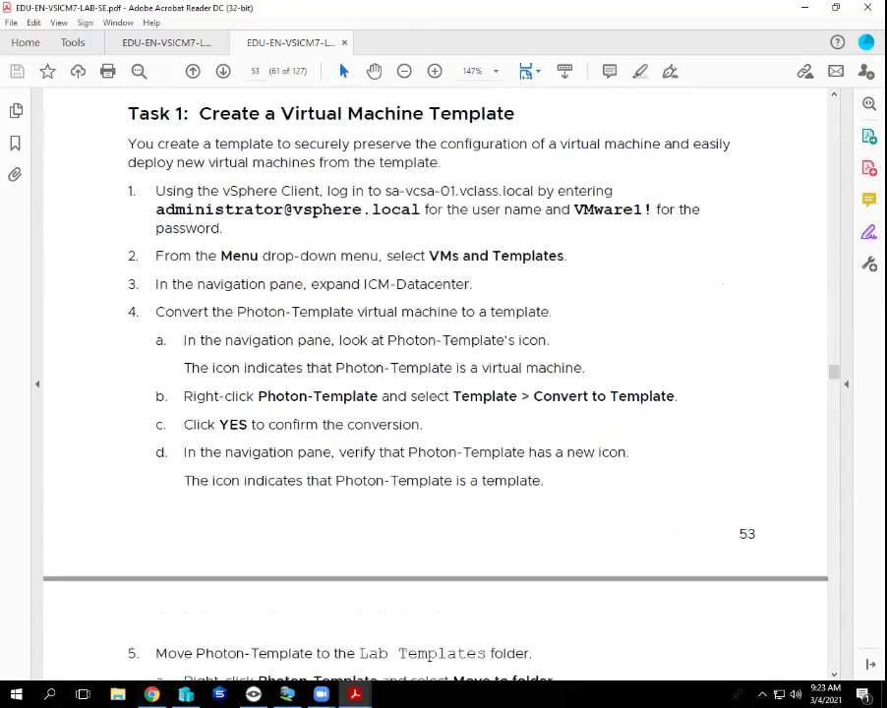
scroll(432, 384, "up", 1)
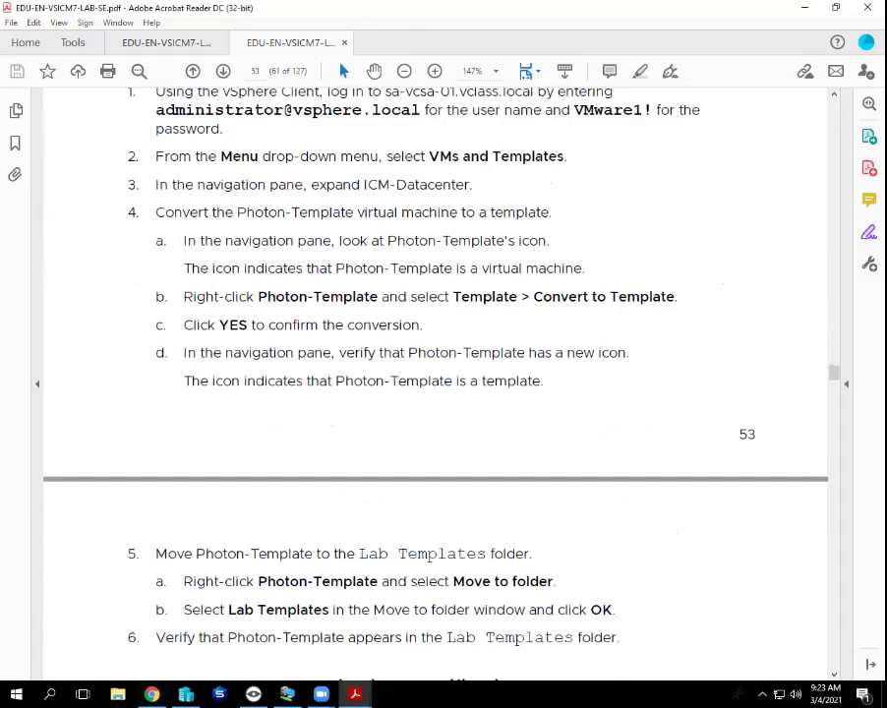
scroll(433, 384, "up", 3)
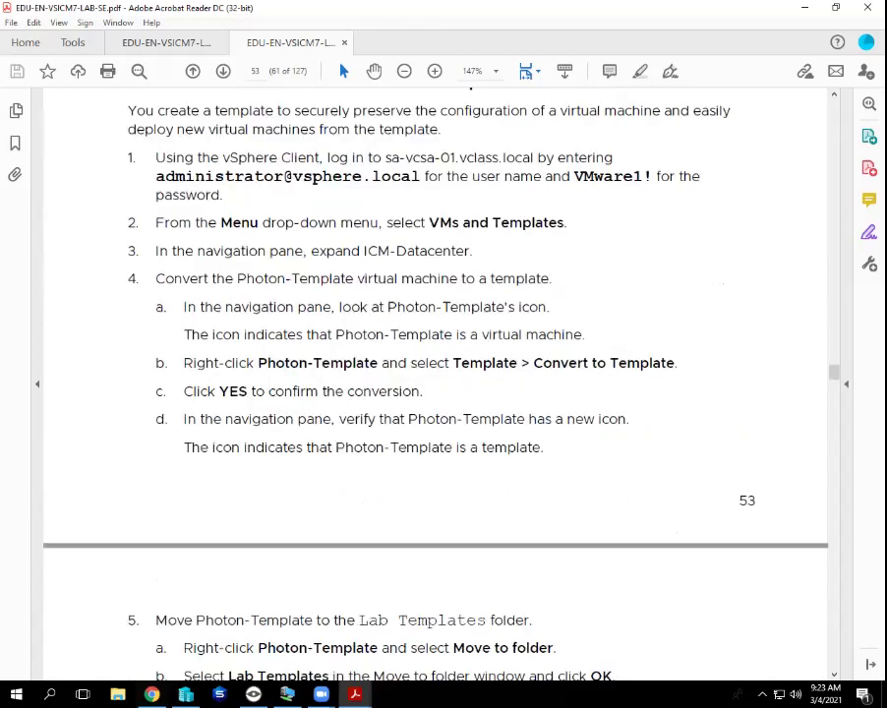
scroll(433, 383, "down", 7)
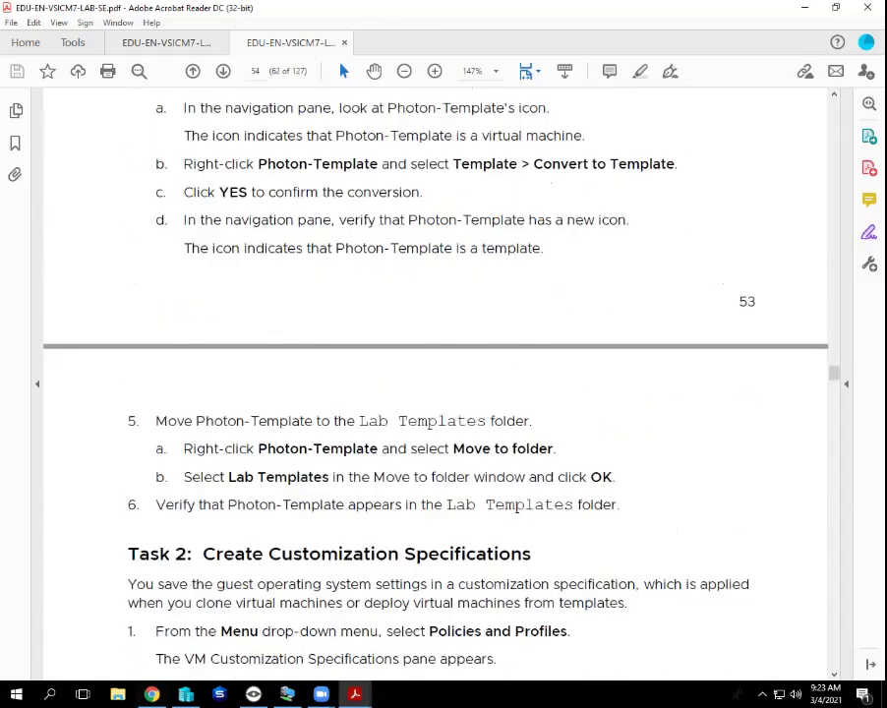
scroll(433, 384, "down", 5)
scroll(433, 383, "up", 8)
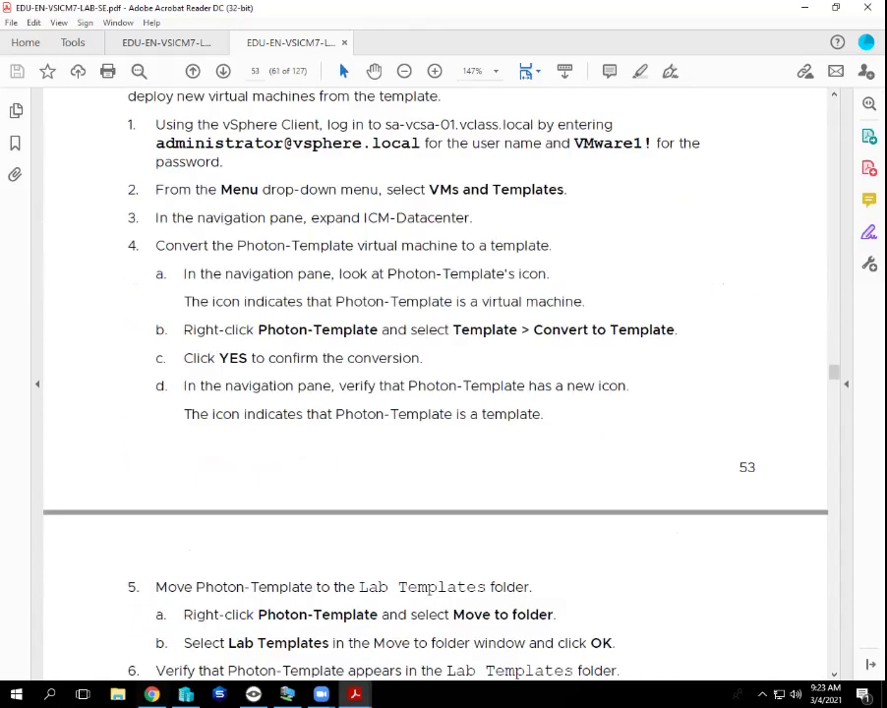
key("super")
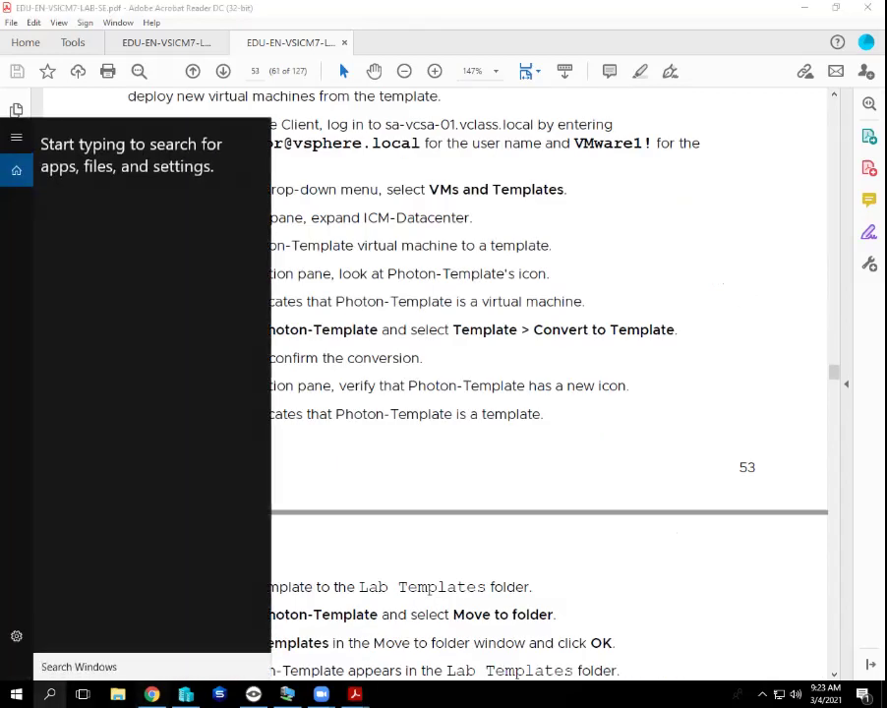
- Launch Notepad, type the heading 'LAB 16', and move the window right
type("Notepad")
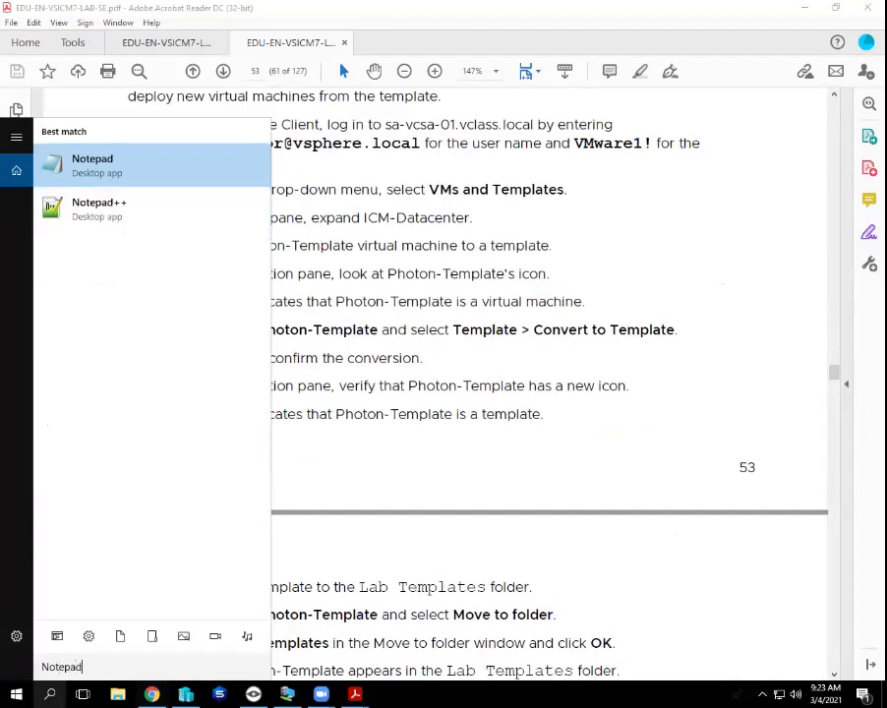
key("Return")
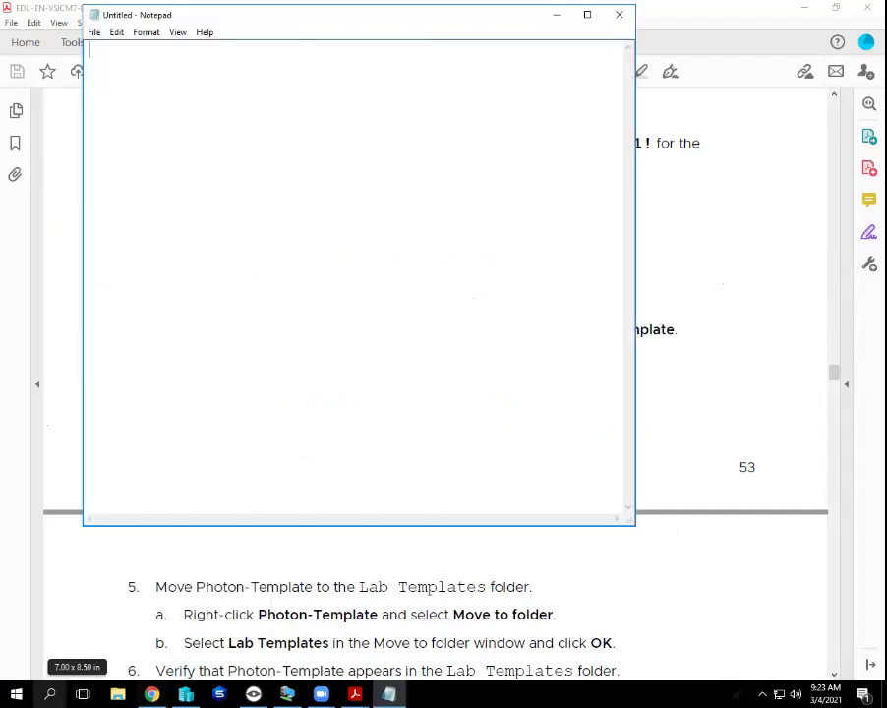
type("LAB 16")
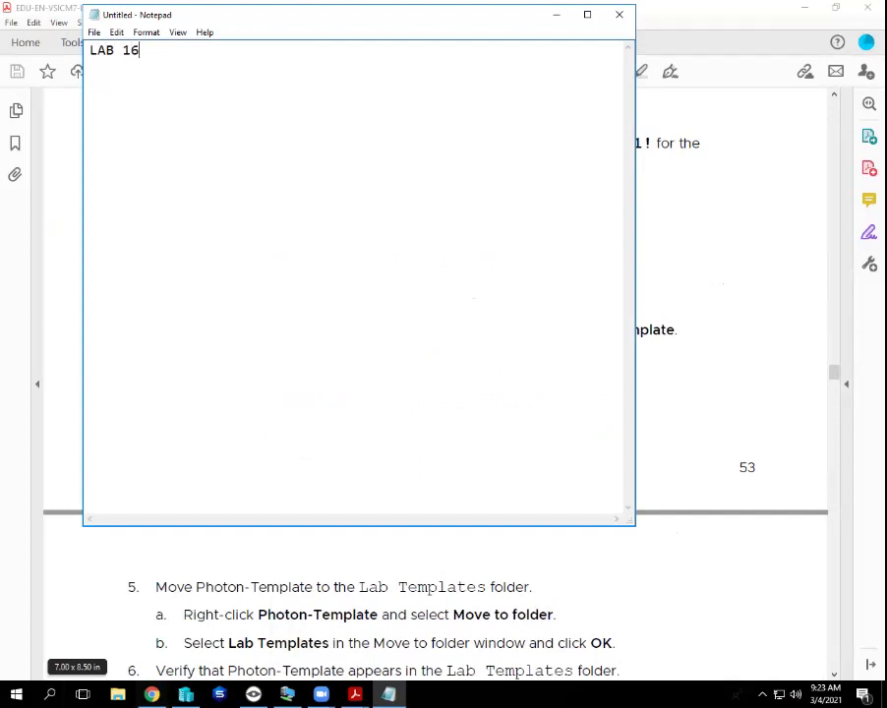
left_click_drag(329, 21, 552, 73)
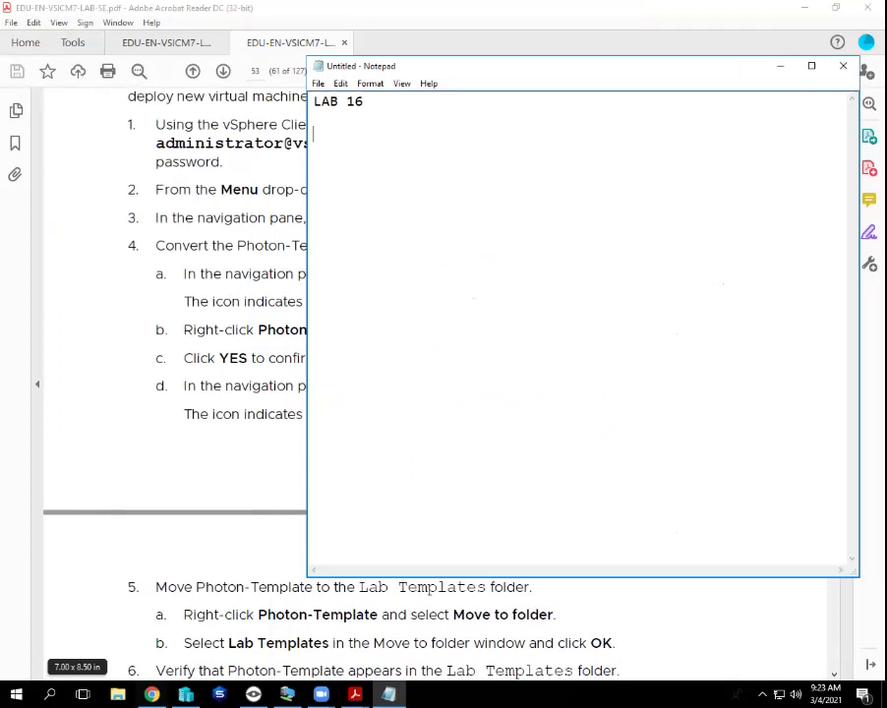
- Add the lines 'Safely shutdown your CentOS 8' and 'Convert it to a template'
type("Safely shut")
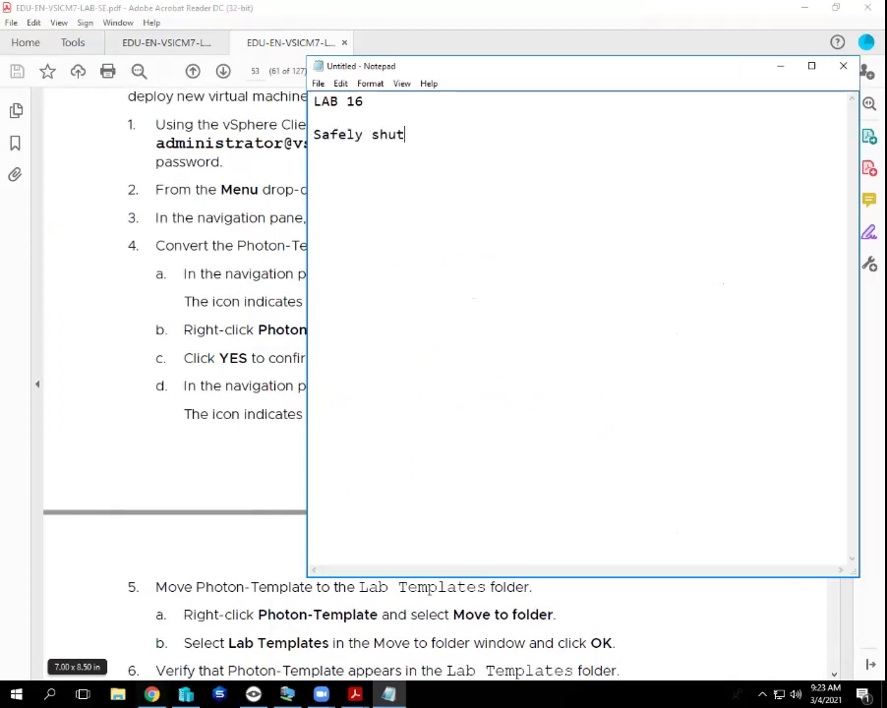
type("down your Ce")
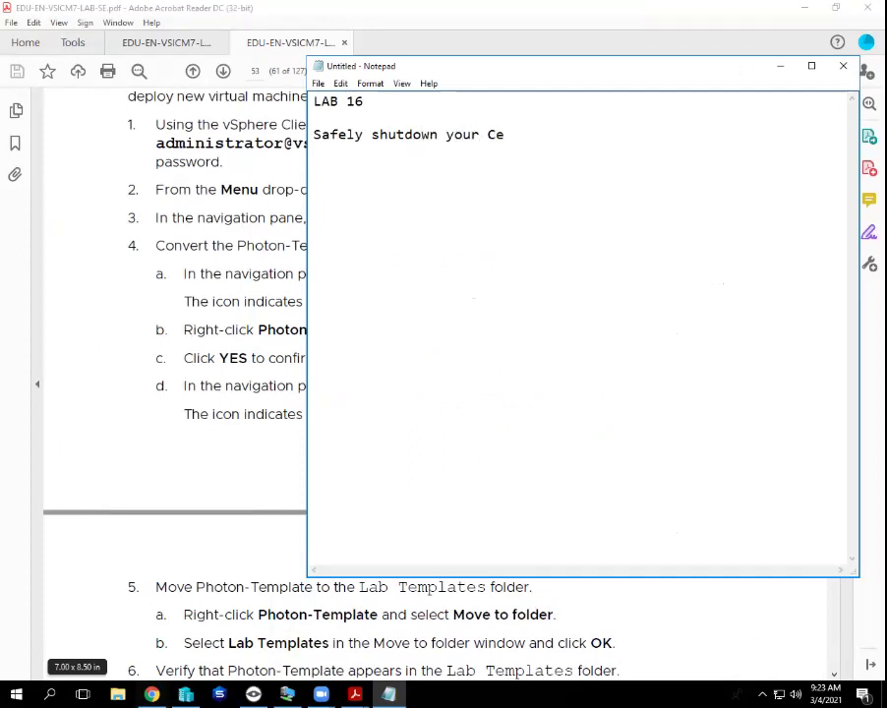
type("ntOS 8")
key("Return")
key("Return")
type("Convert i")
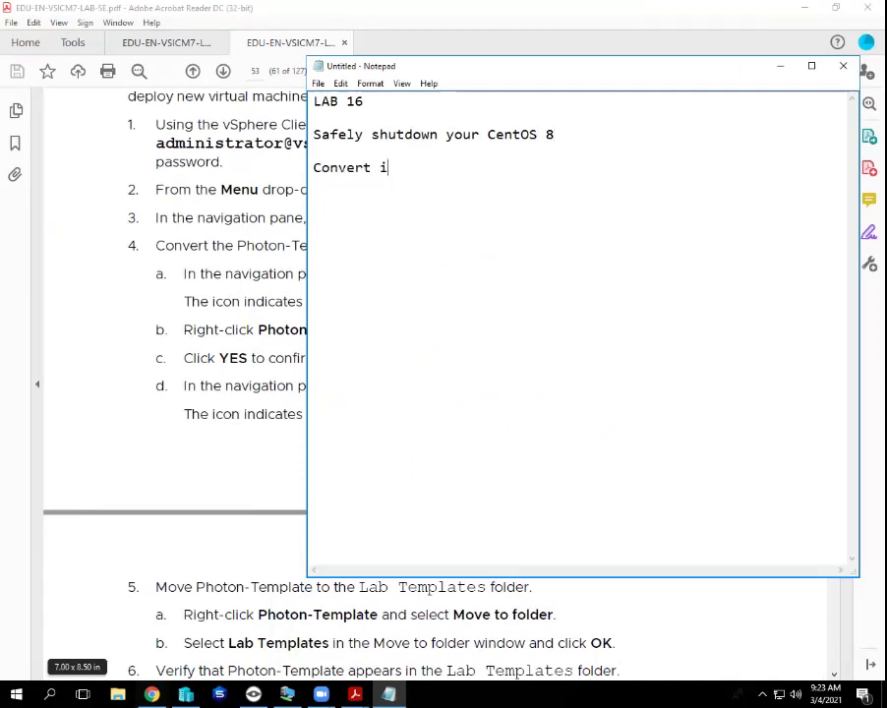
type("t to a temp")
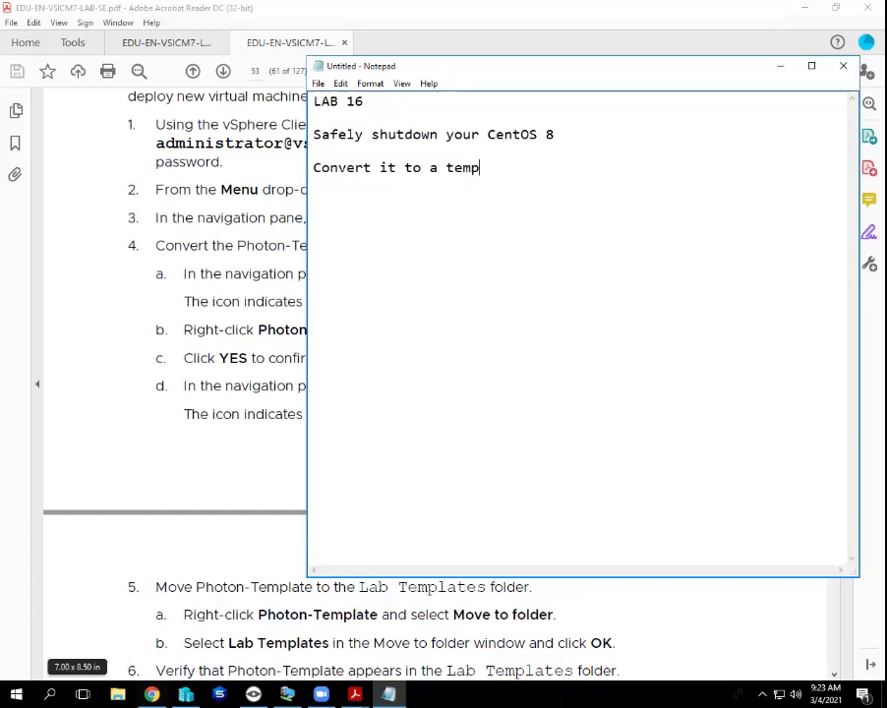
type("late")
key("Return")
key("Return")
- Add the third line 'Move it to the Templates folder', correcting typos along the way
type("C")
key("BackSpace")
type("V")
key("BackSpace")
key("BackSpace")
key("BackSpace")
key("Return")
key("Return")
type("Move it ")
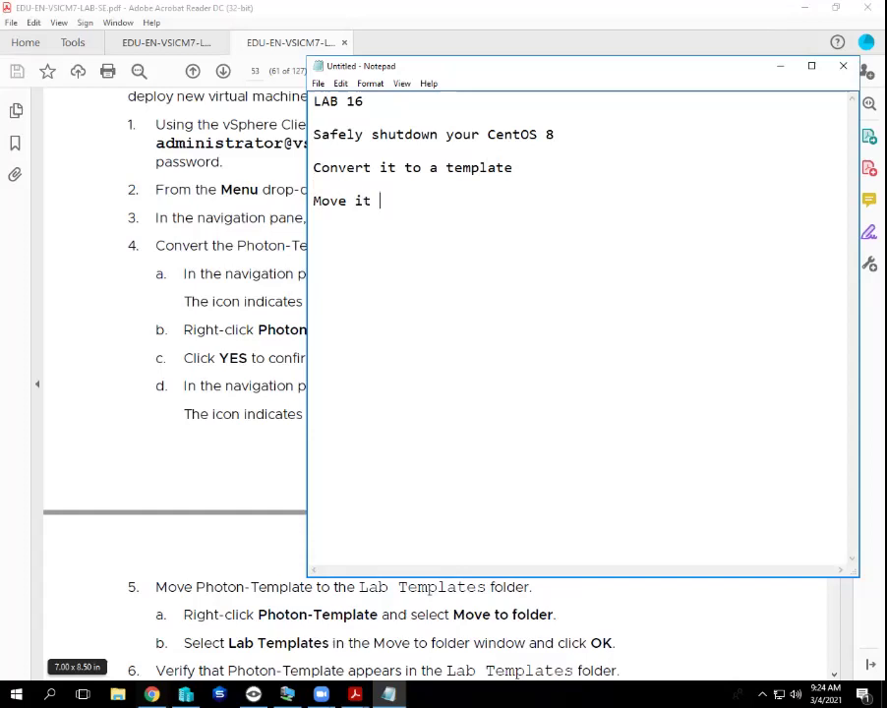
type("to the VM")
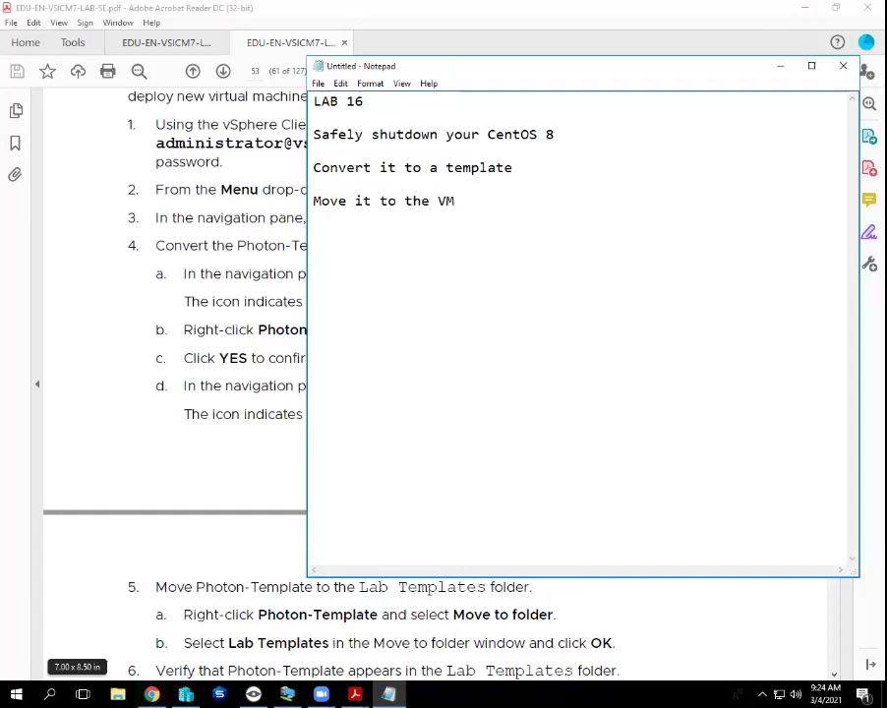
key("BackSpace")
key("BackSpace")
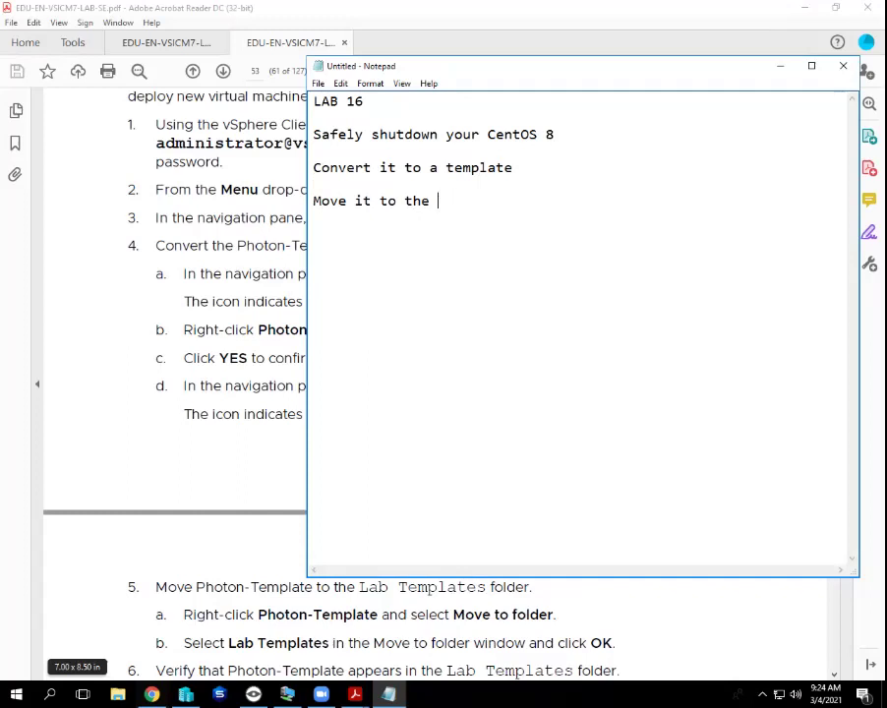
type("Templates folder")
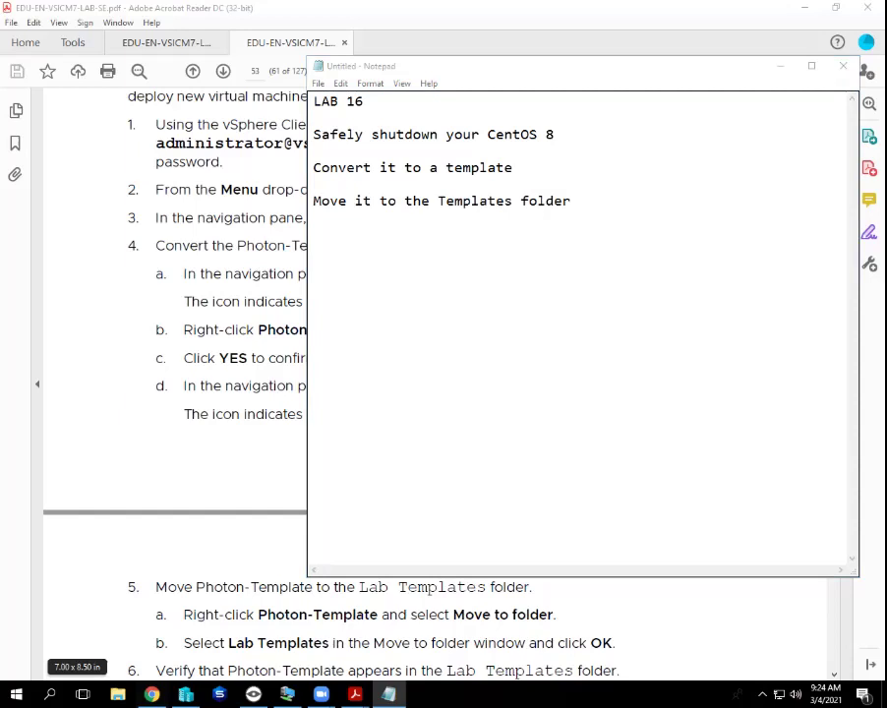
left_click_drag(438, 69, 363, 62)
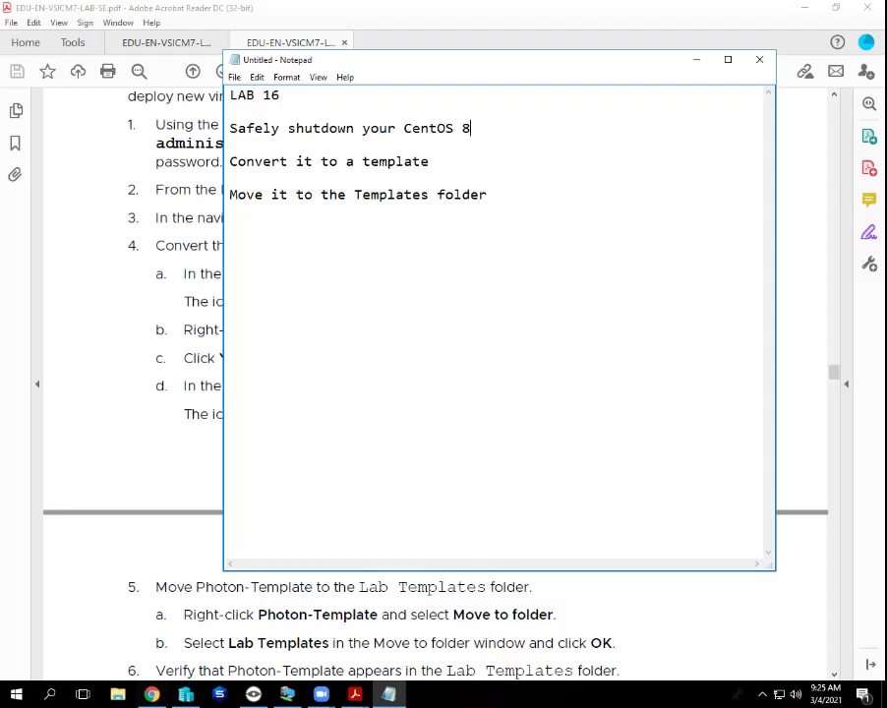
scroll(133, 443, "down", 4)
scroll(133, 442, "up", 1)
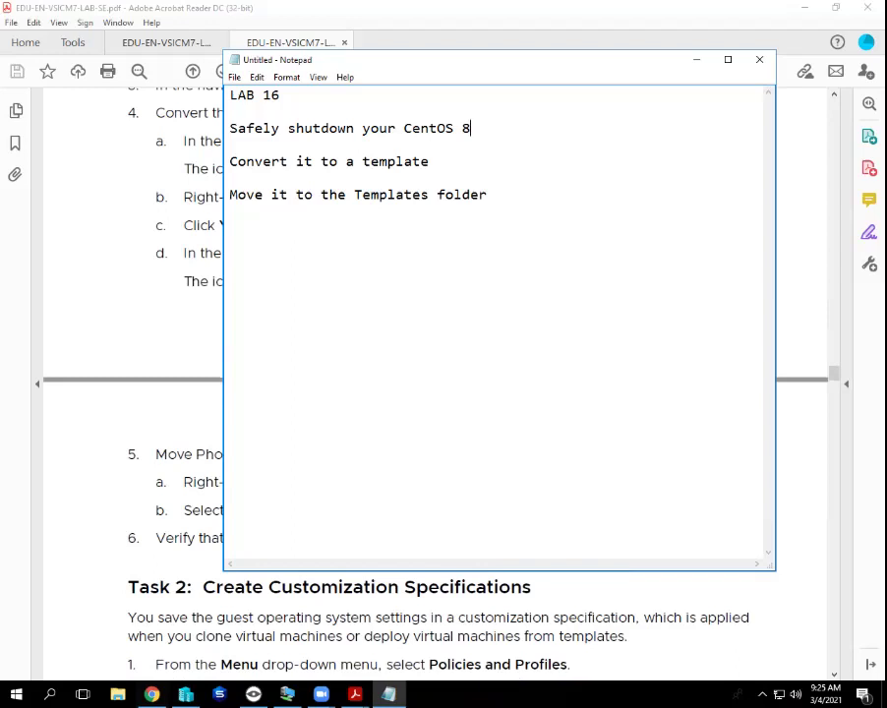
scroll(132, 443, "down", 4)
scroll(133, 442, "down", 18)
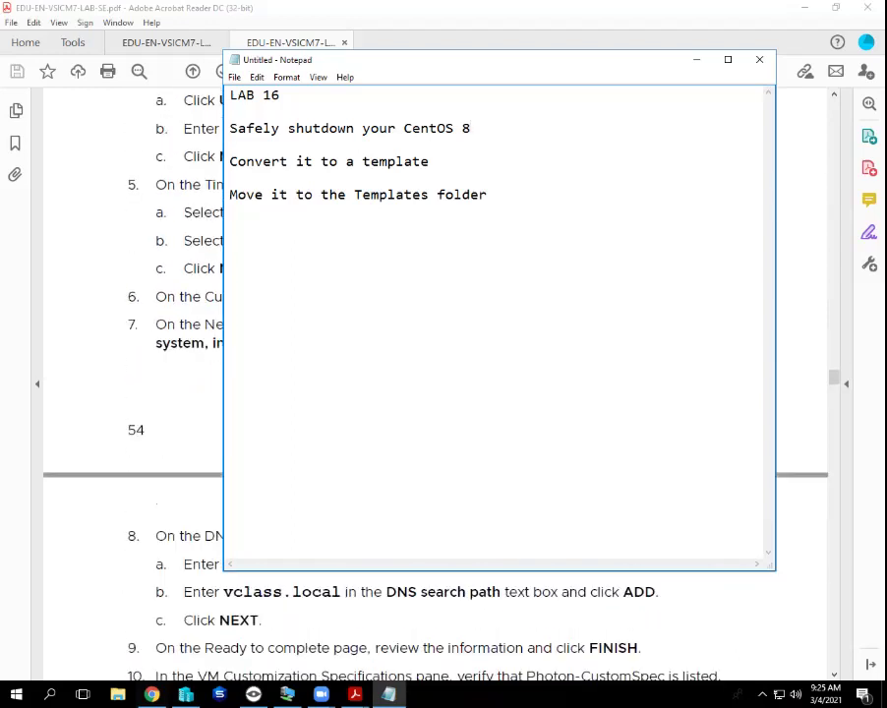
scroll(133, 443, "down", 7)
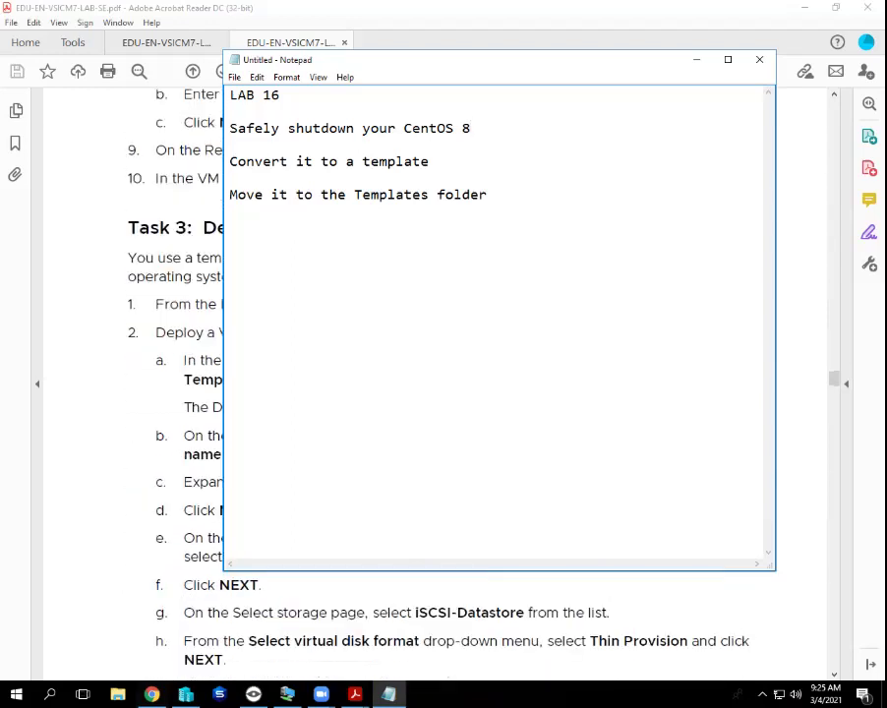
scroll(133, 442, "up", 18)
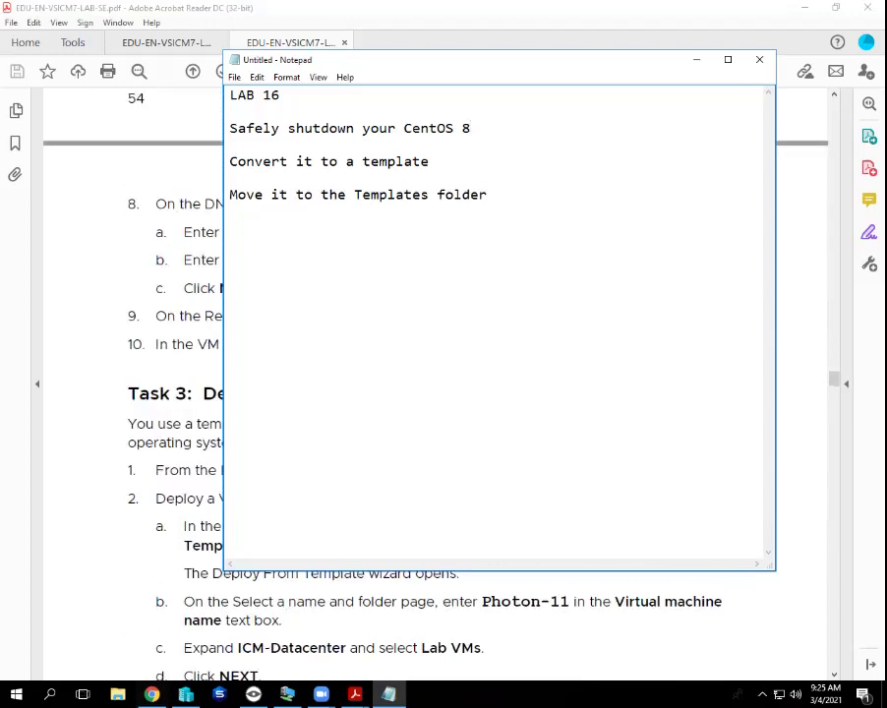
scroll(133, 443, "up", 1)
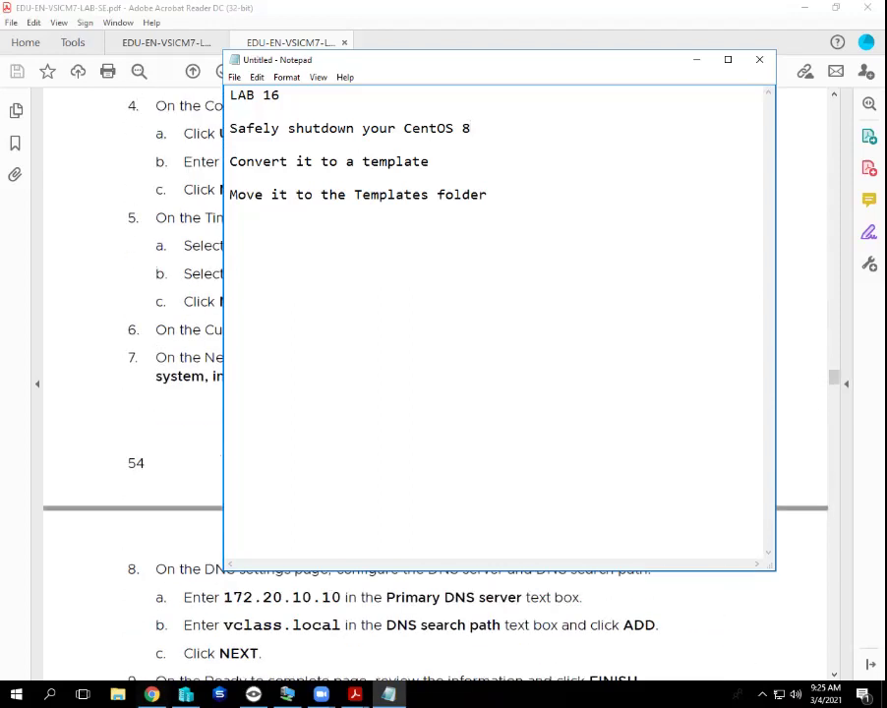
scroll(133, 442, "up", 6)
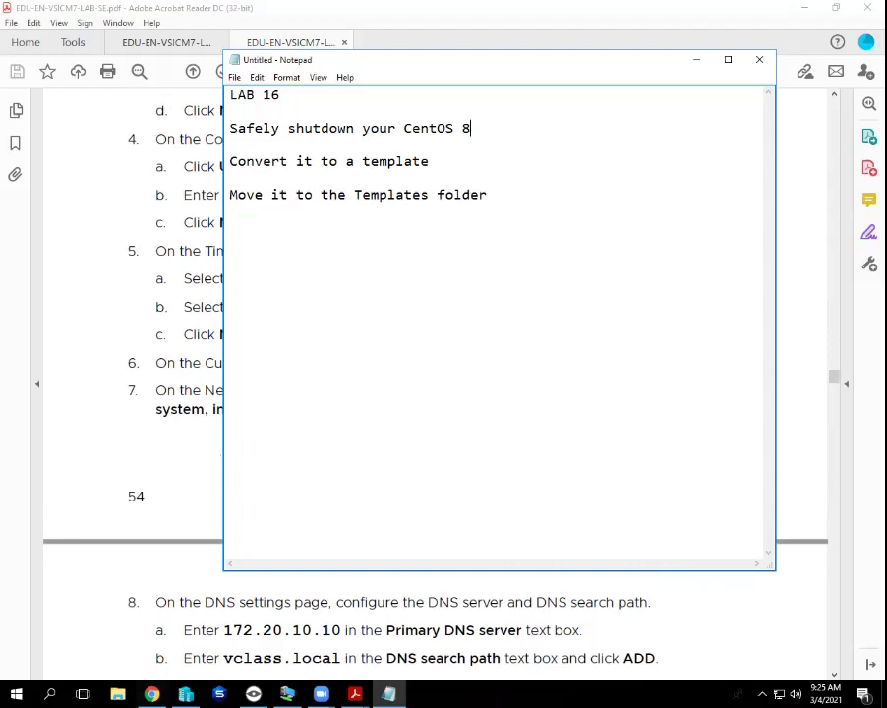
scroll(133, 442, "up", 14)
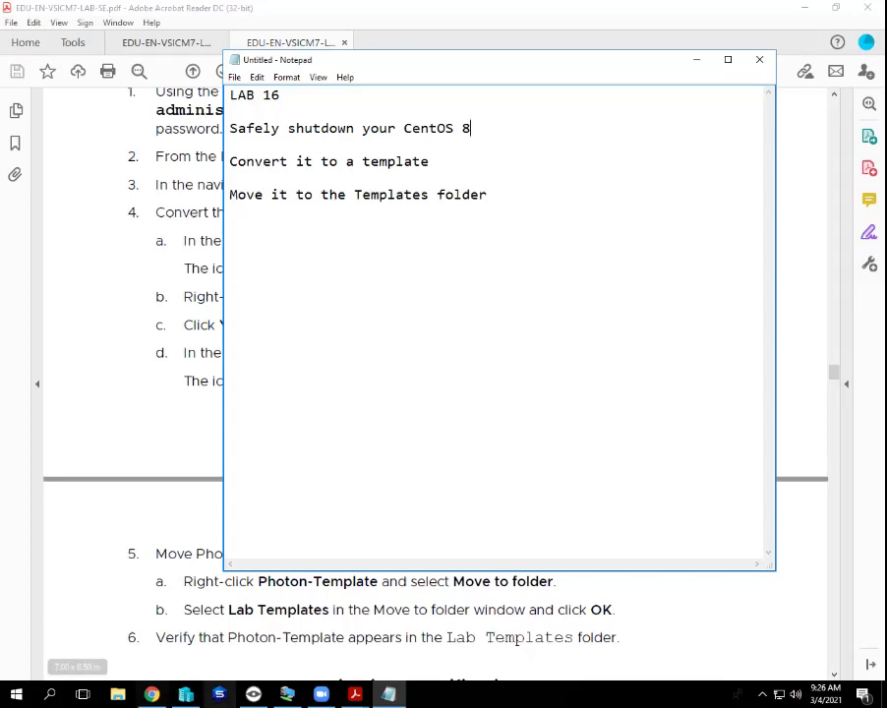
- Open a remote console to Goodman2-01 from vSphere Client in the VMware Class VM
key("alt+Tab")
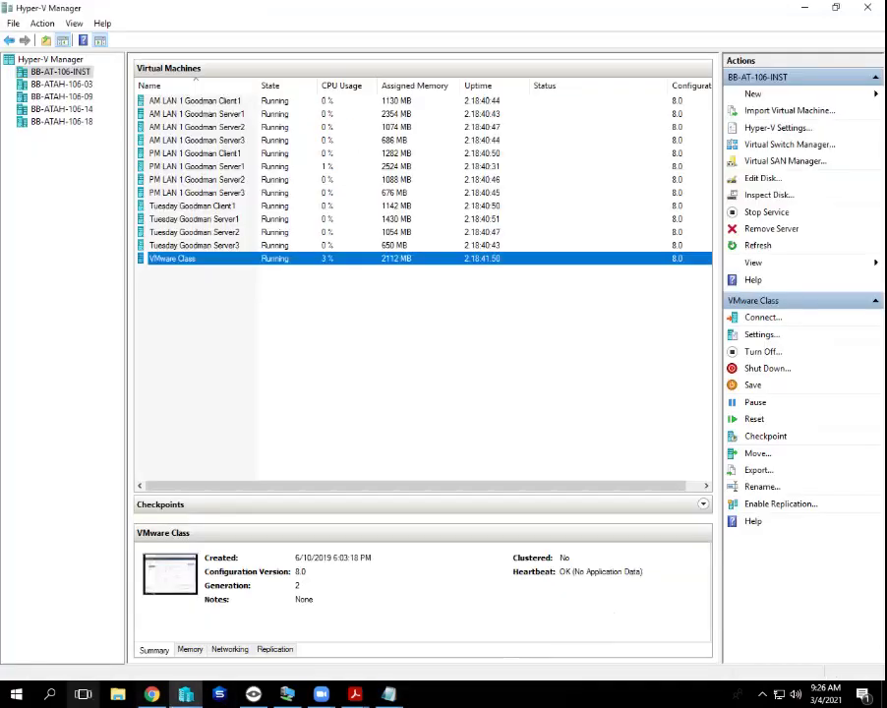
key("alt+Tab")
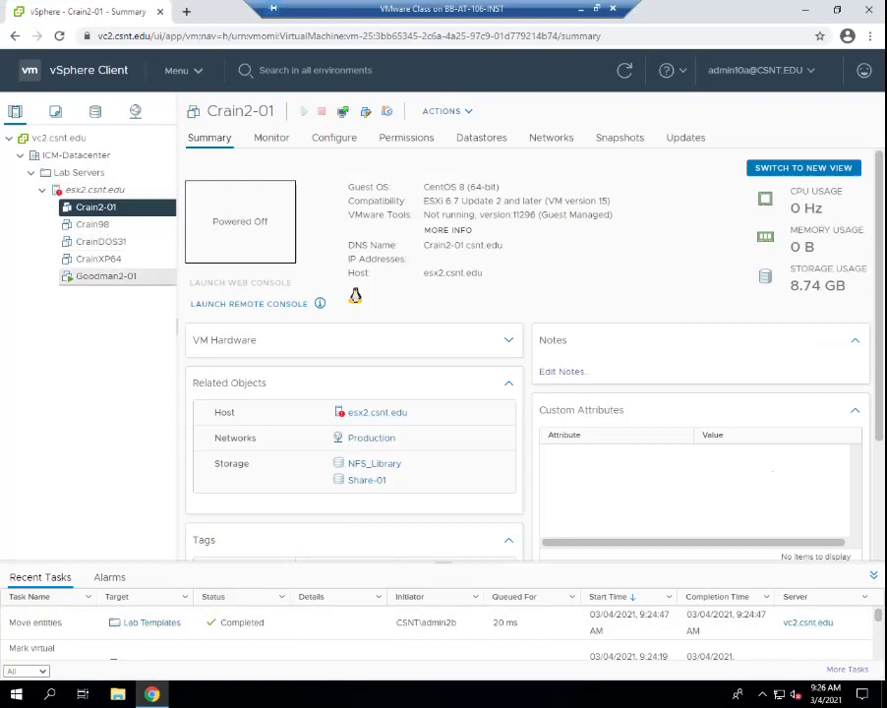
left_click(103, 276)
right_click(104, 276)
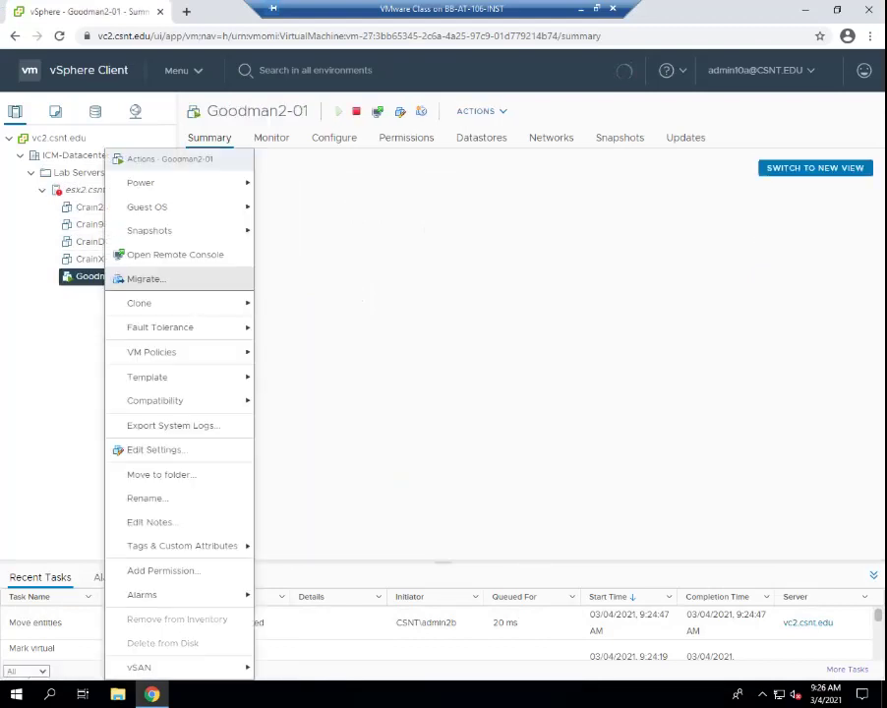
left_click(175, 254)
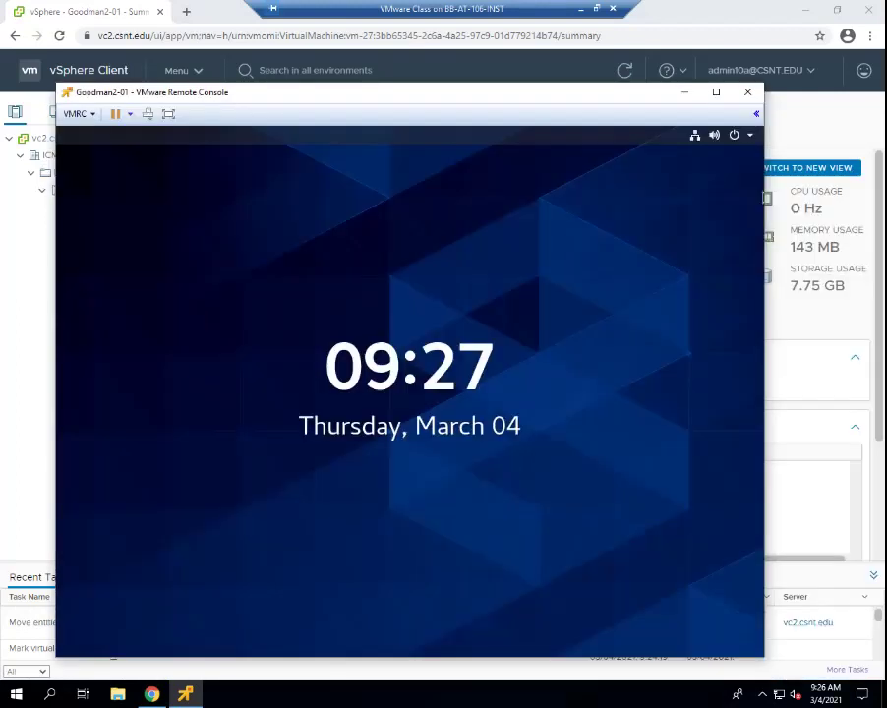
- Unlock the Goodman2-01 CentOS session with the user's password
left_click(78, 126)
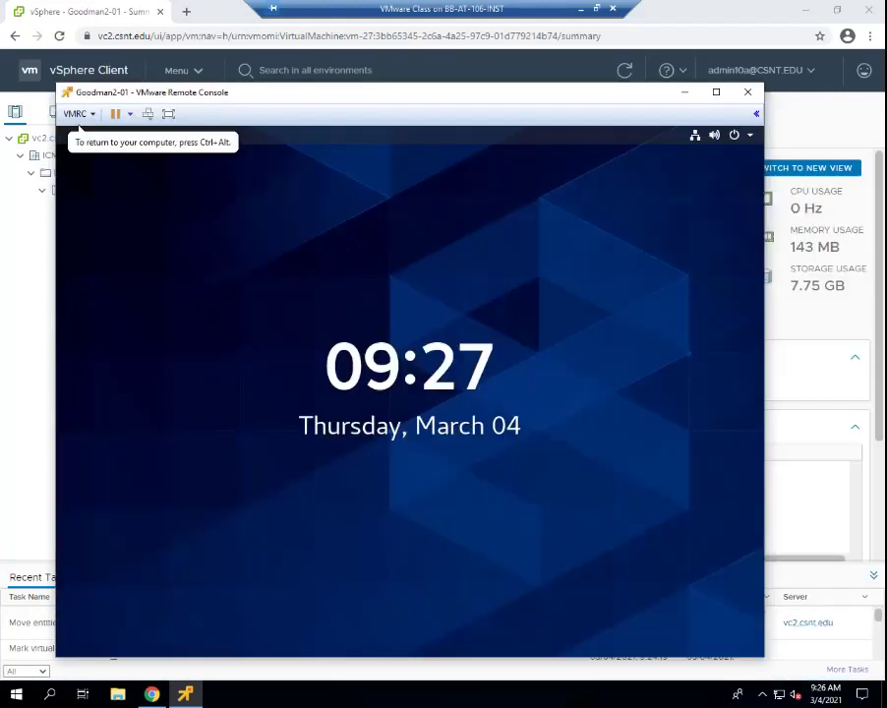
left_click(723, 135)
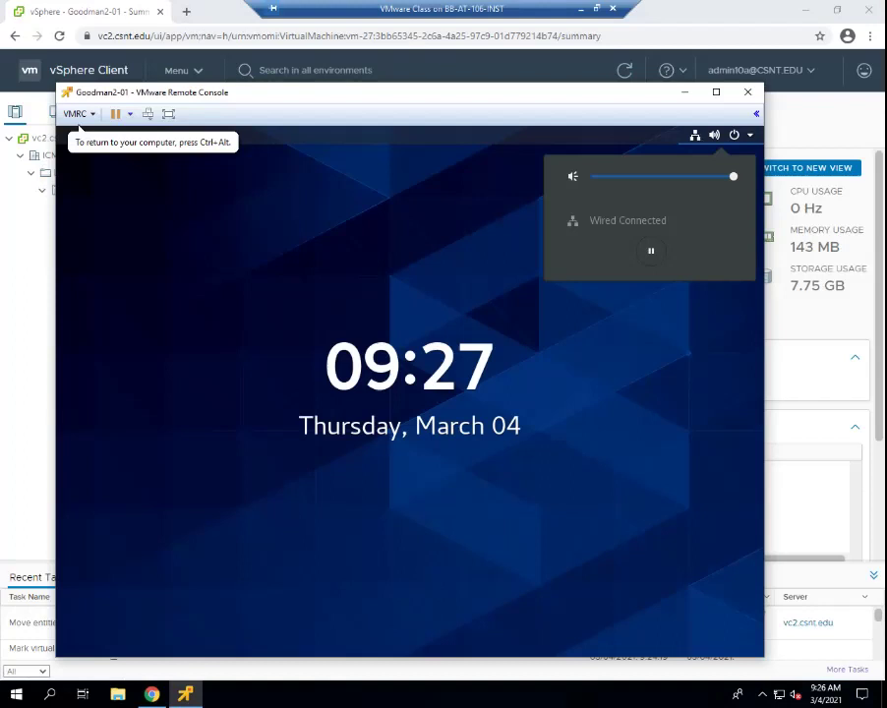
key("Escape")
key("Return")
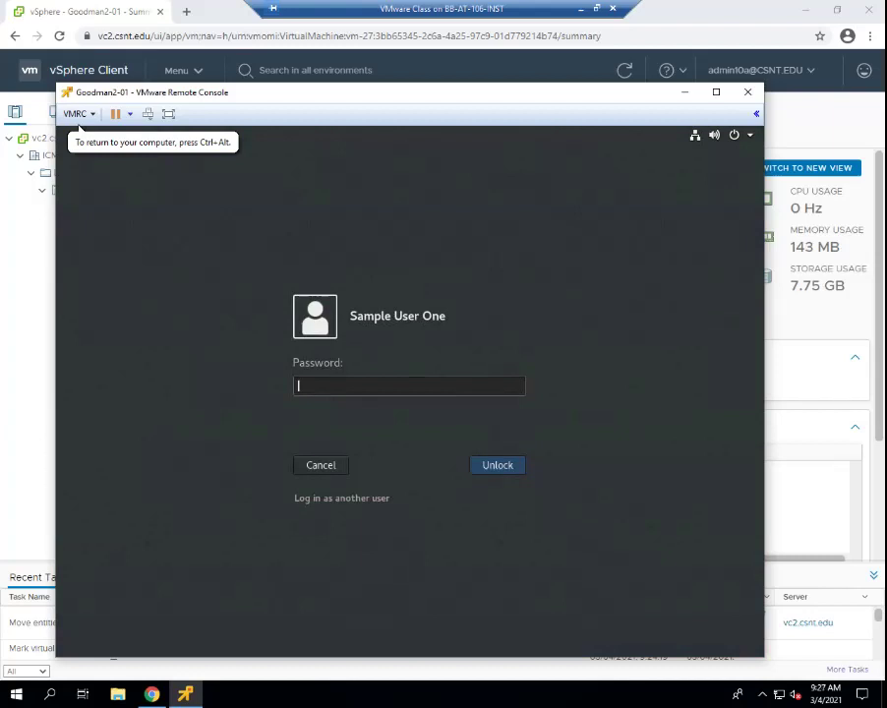
type("*******")
key("Return")
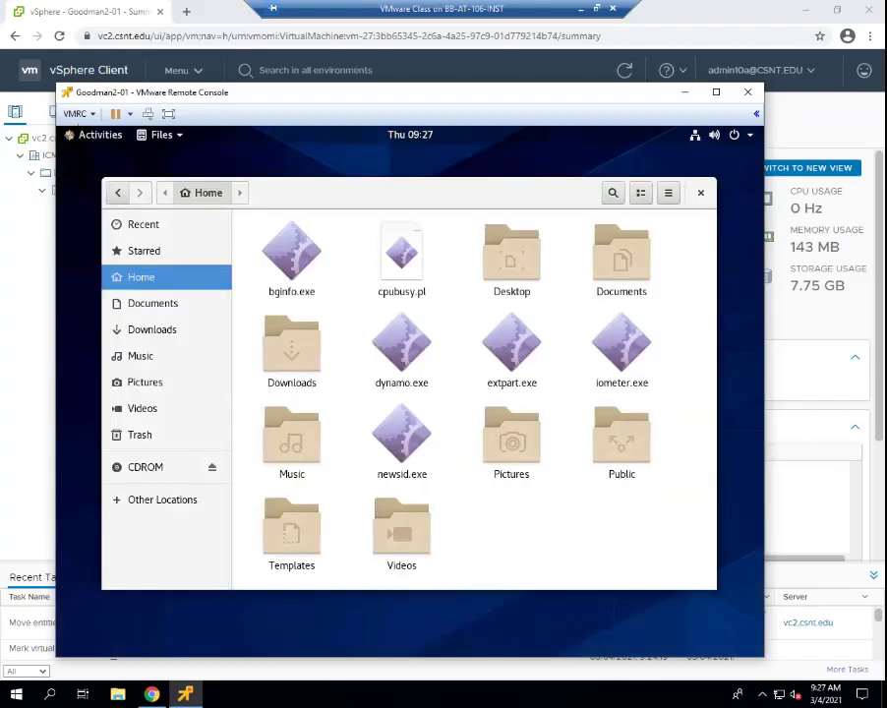
- Power off the CentOS guest from its system menu and close the console
left_click(723, 135)
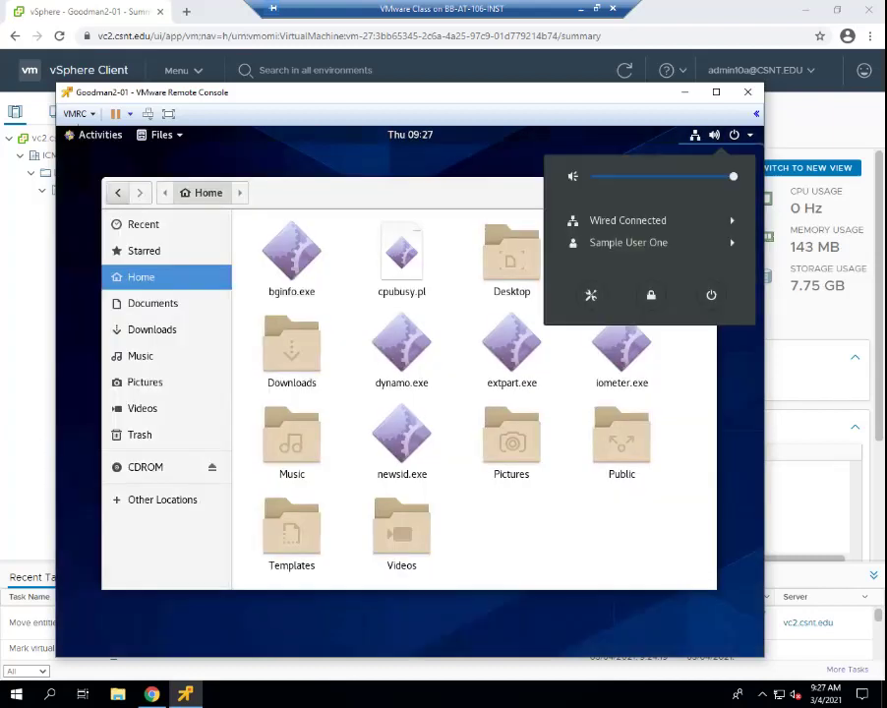
left_click(712, 295)
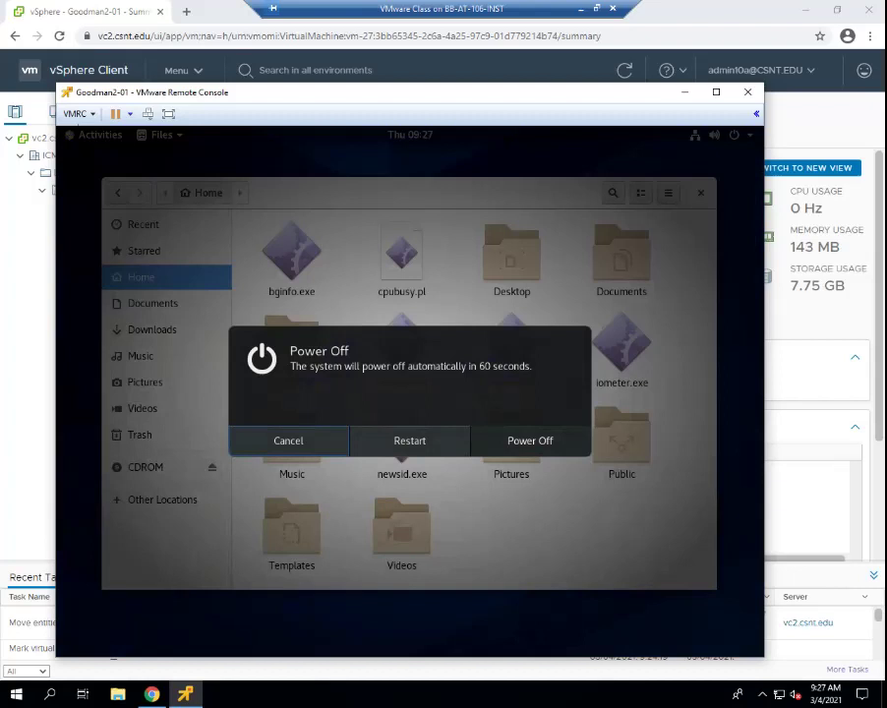
key("Escape")
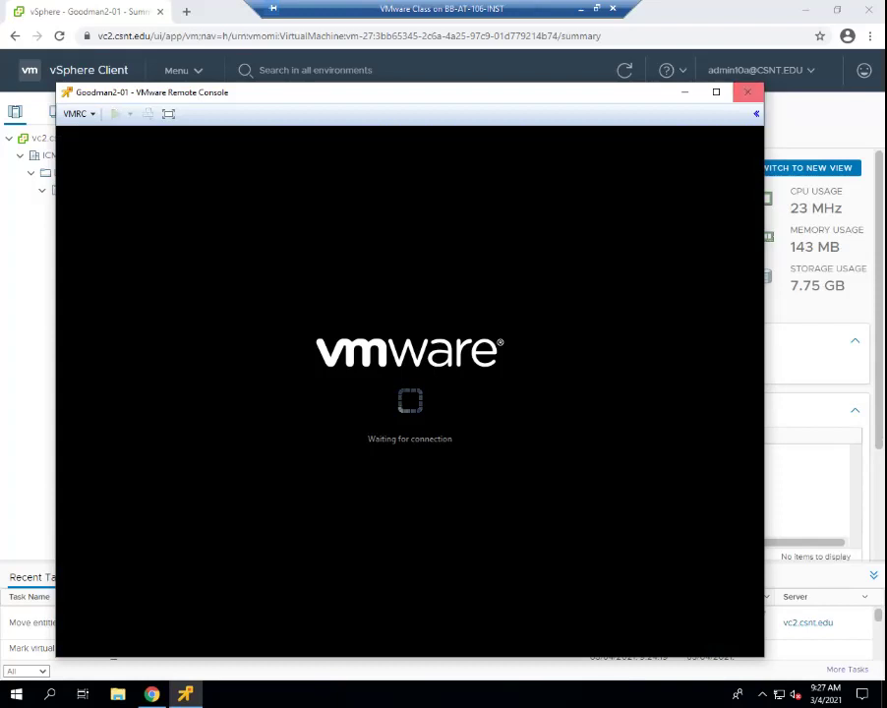
left_click(748, 91)
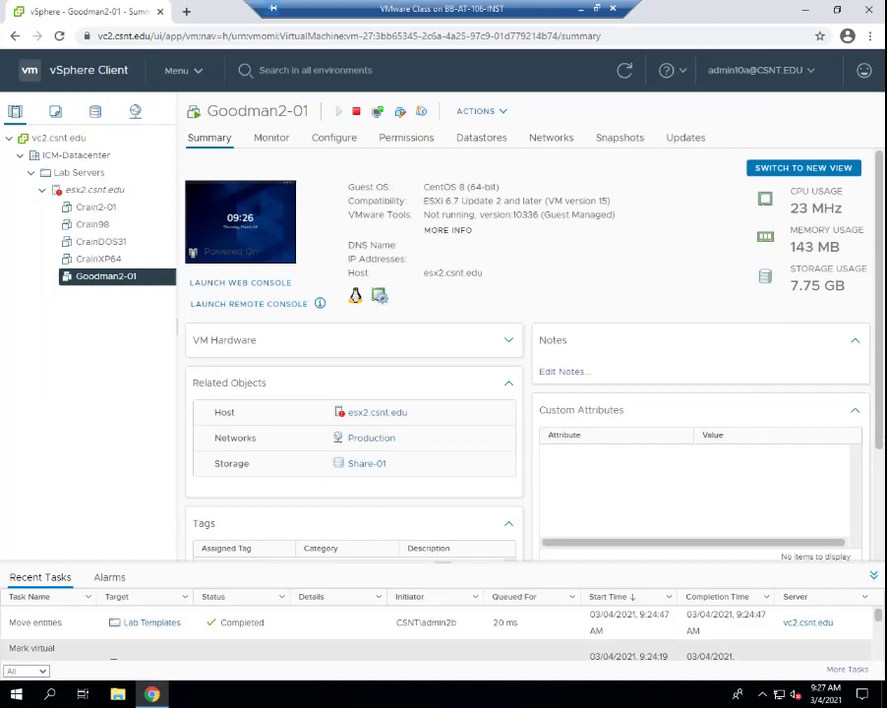
- Add 'TASK 1' under LAB 16 in the notes, then bring up Goodman2-01's actions in vSphere Client
key("alt+Tab")
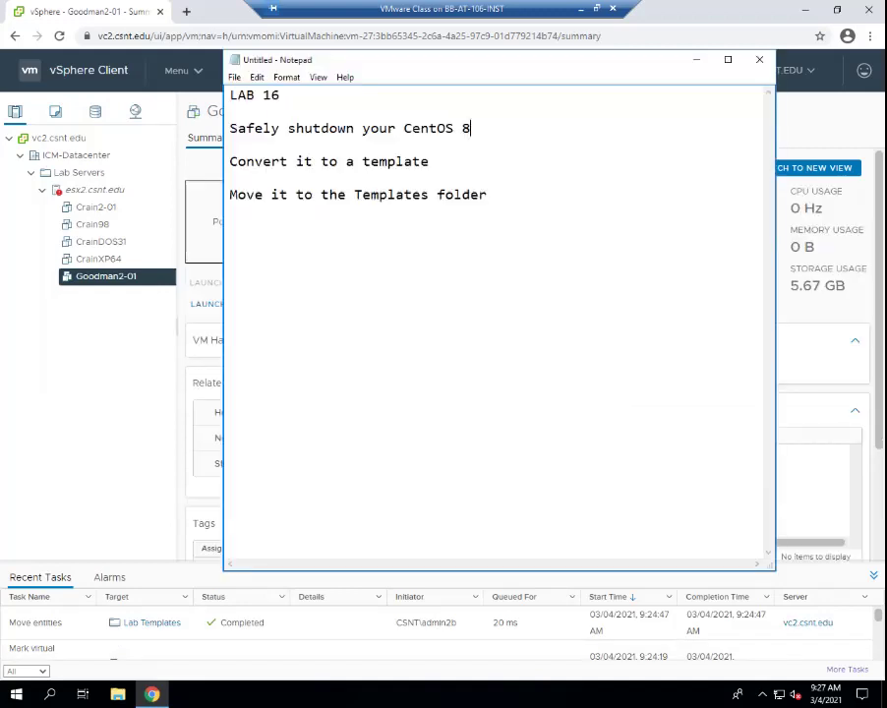
left_click(231, 111)
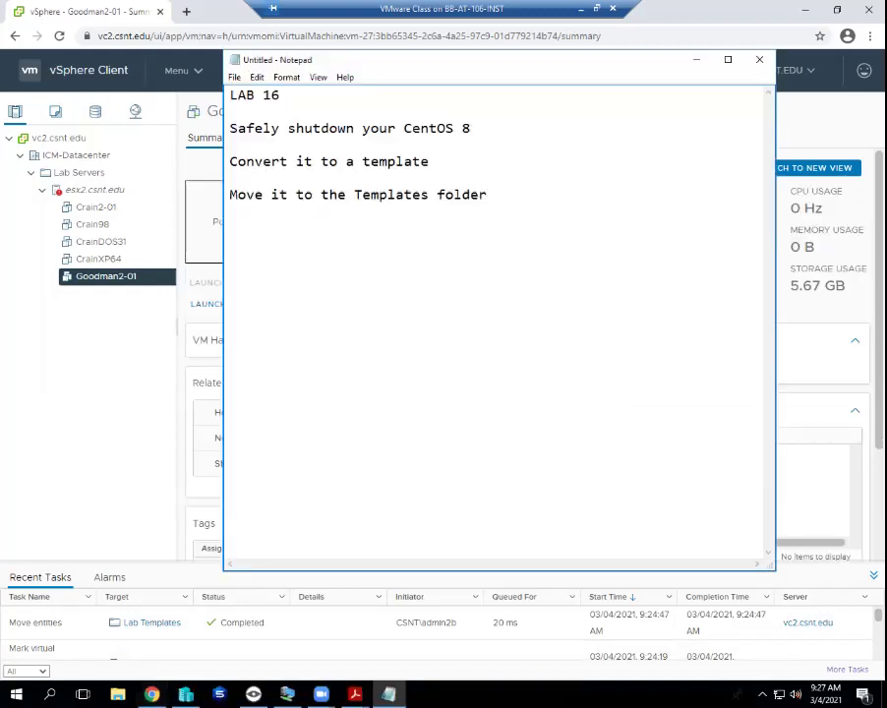
type("TASK 1")
left_click(488, 195)
key("Return")
key("Return")
key("Return")
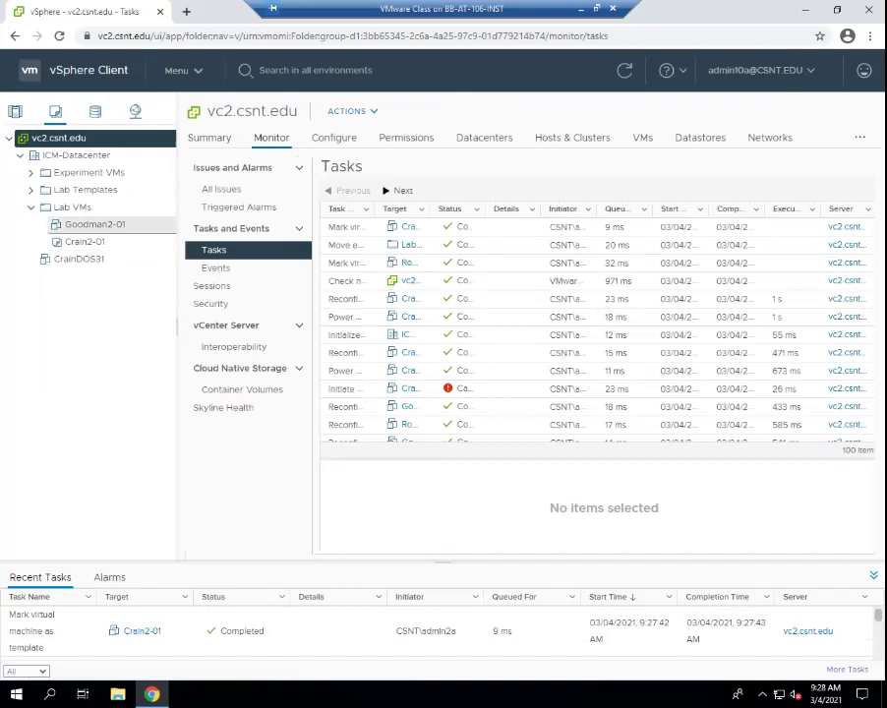
right_click(98, 224)
mouse_move(157, 230)
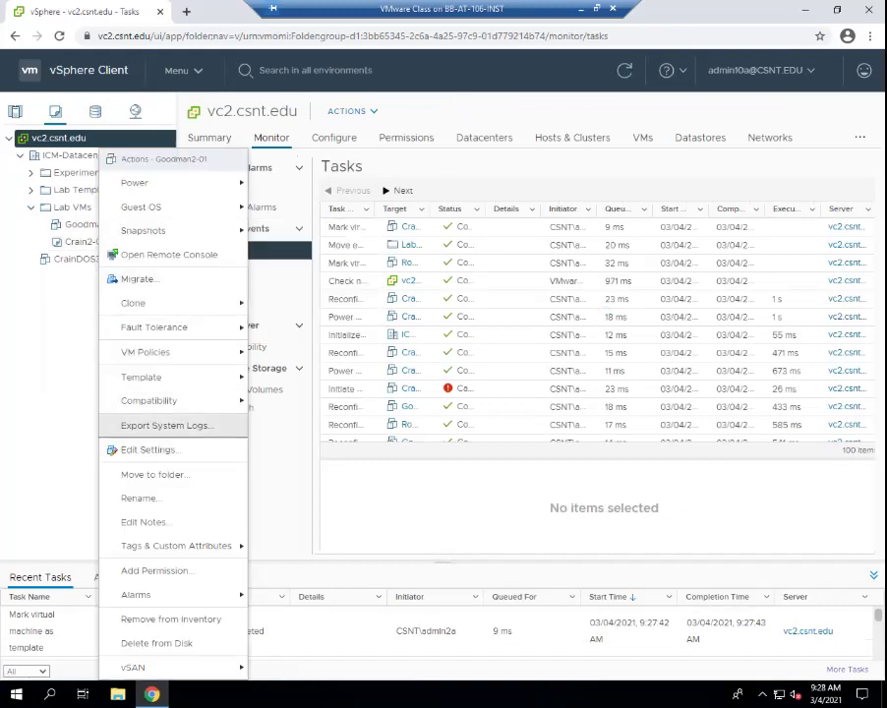
- Convert Goodman2-01 to a template via Template > Convert to Template, confirming Yes
mouse_move(147, 303)
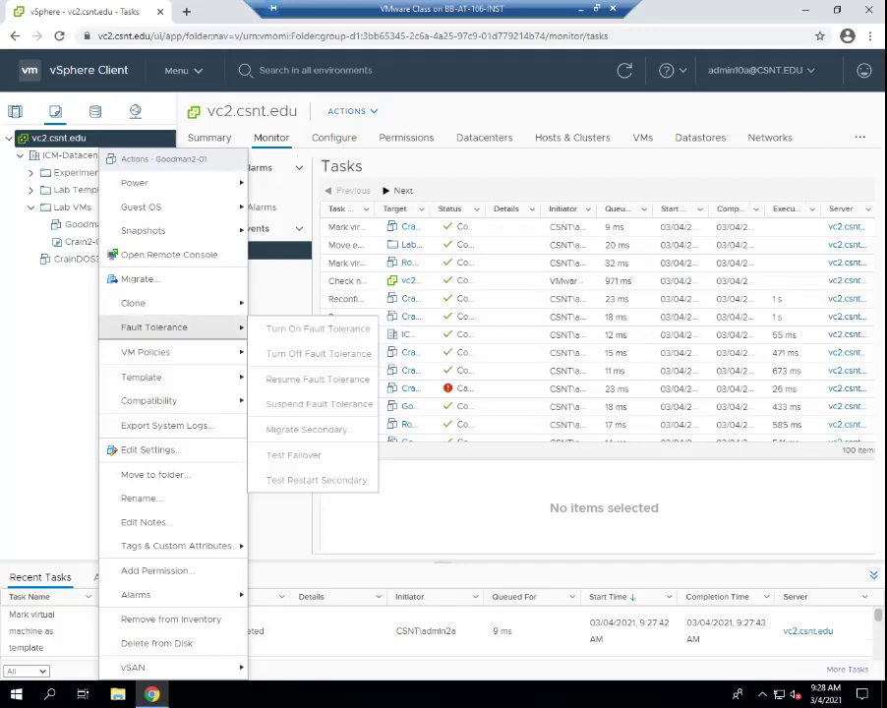
mouse_move(147, 377)
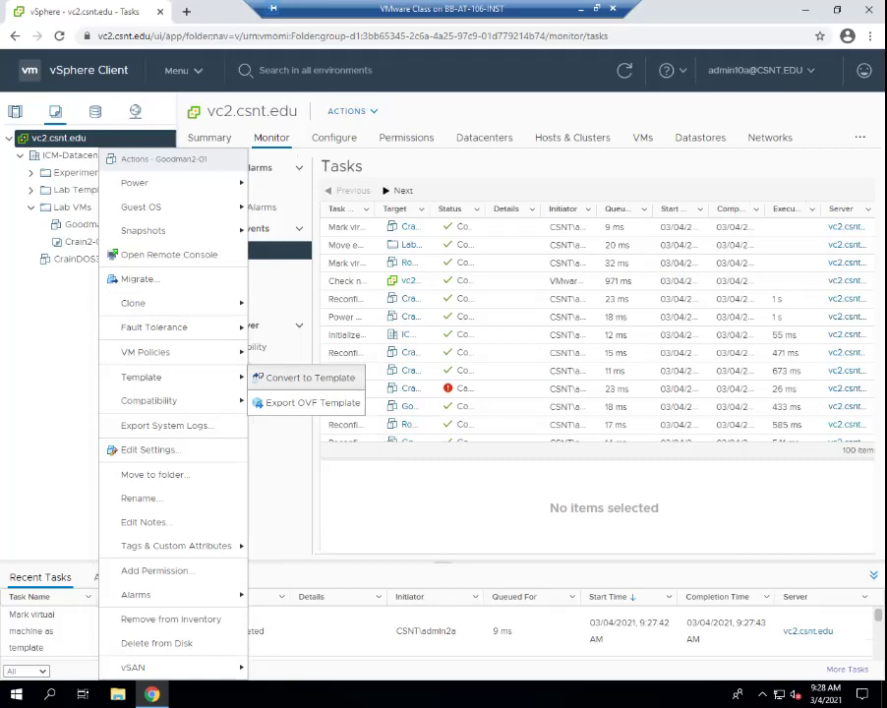
left_click(305, 378)
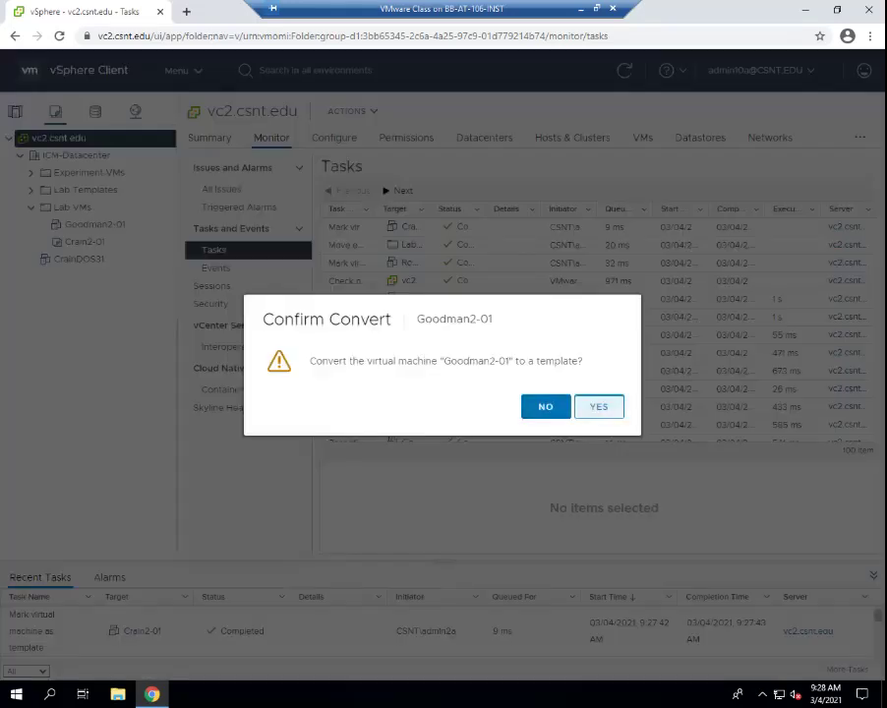
key("Return")
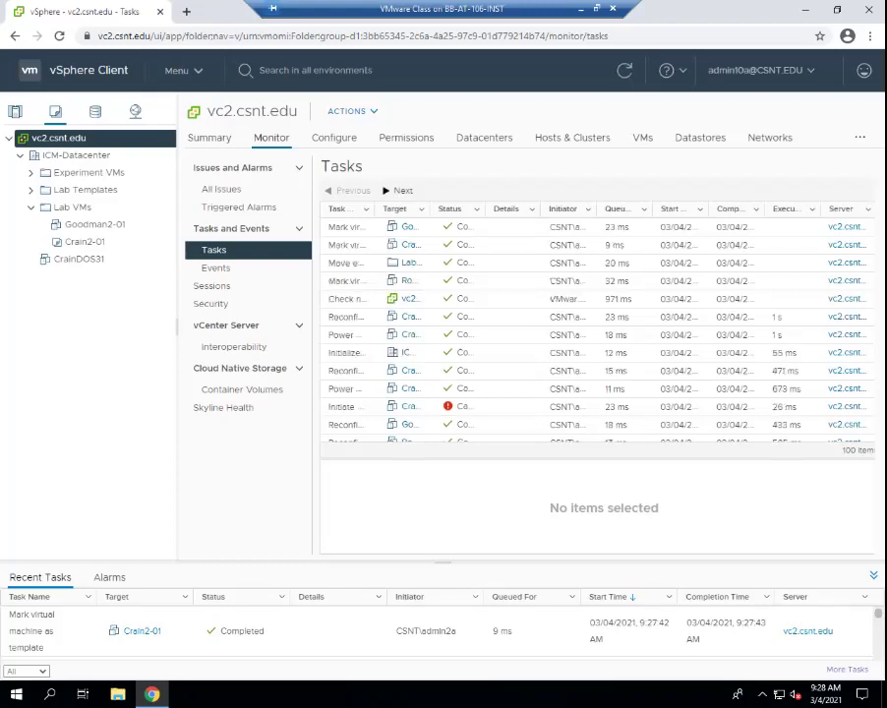
- Drag Goodman2-01 into the Lab Templates folder and return to the Lab 16 notes
left_click_drag(94, 258, 113, 211)
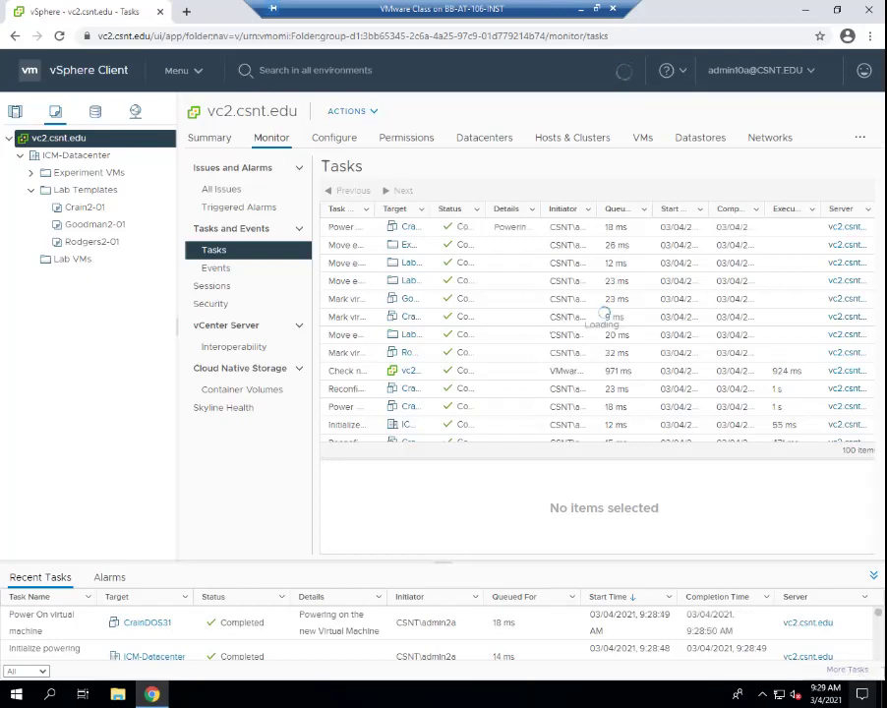
key("alt+Tab")
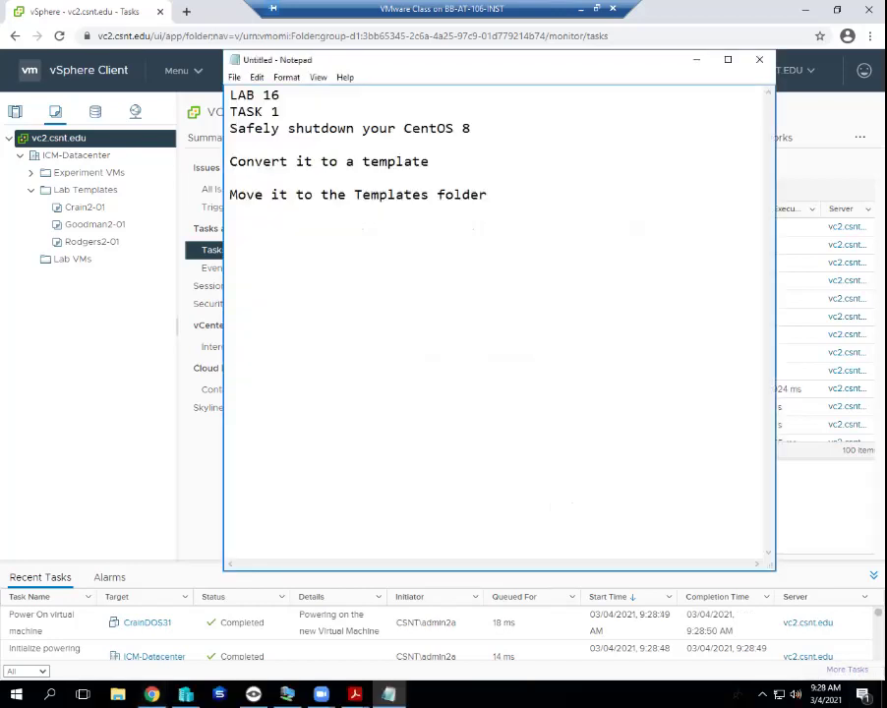
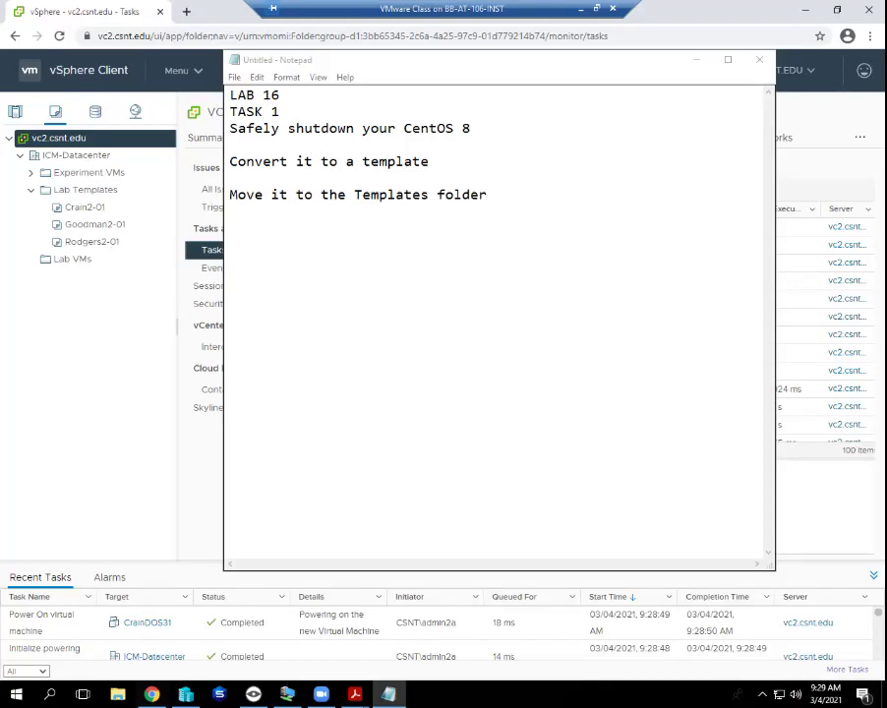
- Add a 'TASk 2' heading and the line 'Create a custom spec under' below the Task 1 notes
left_click(229, 244)
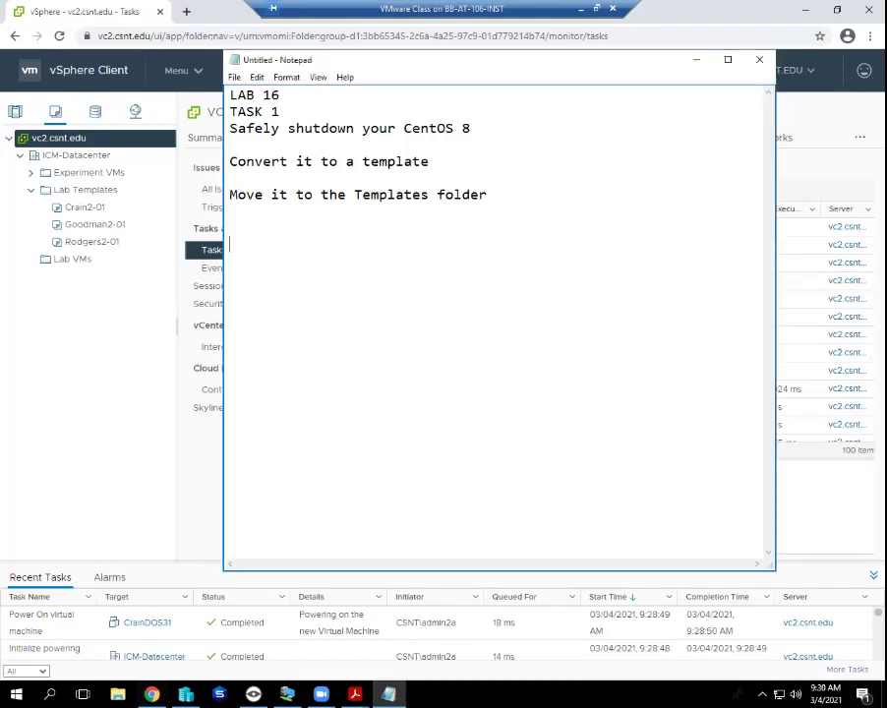
type("TASk 2")
key("Return")
key("Return")
type("Create")
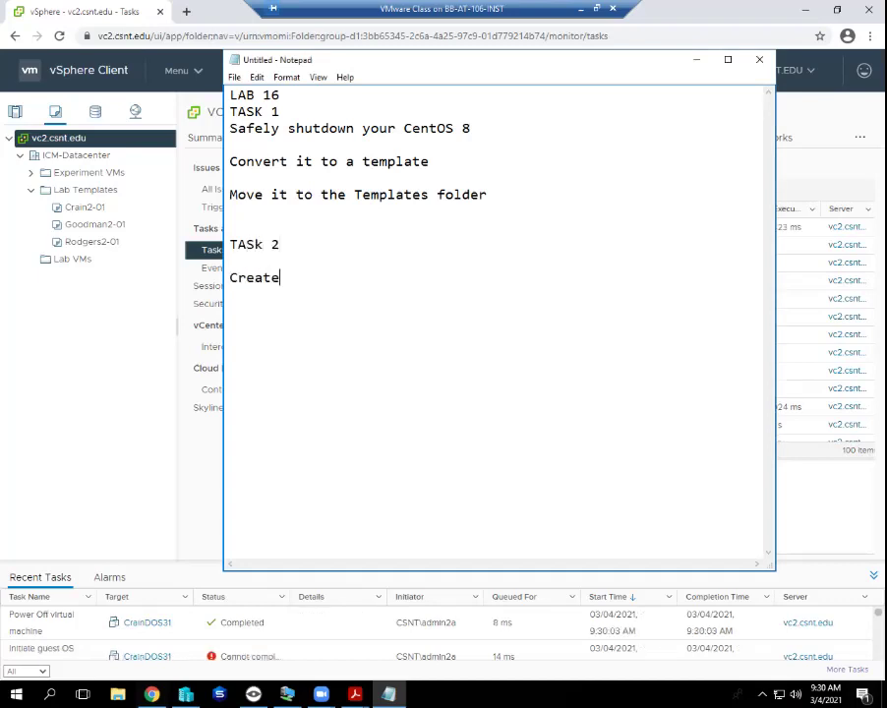
type(" a custom spec under")
key("Return")
- Add the lines 'Menu -> policy...something' and 'name the spec lastname-spec'
type("Menu ")
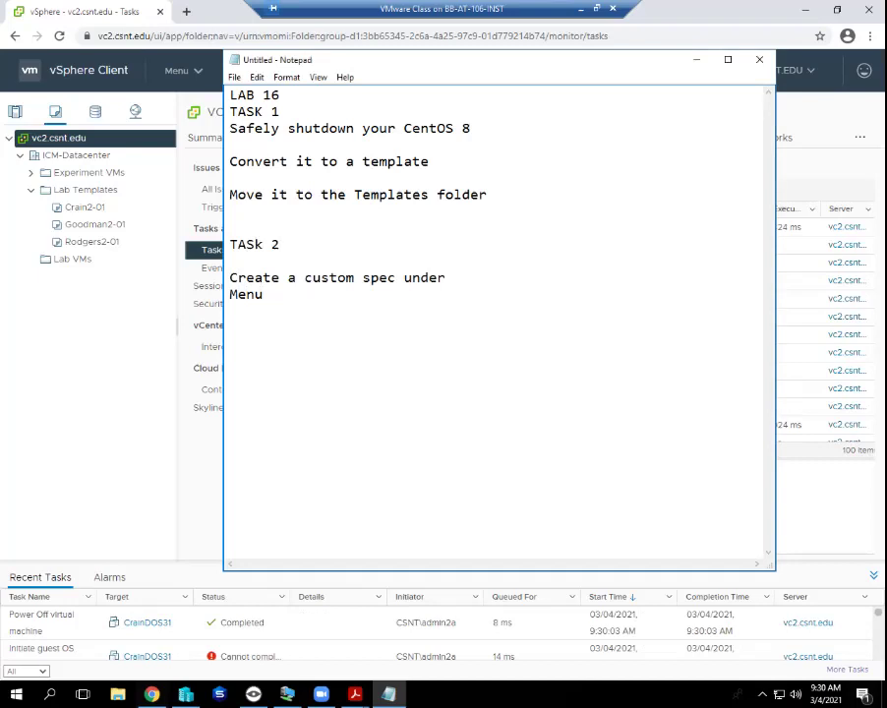
type("-> polci")
type("y")
key("BackSpace")
key("BackSpace")
key("BackSpace")
type("icy...someth8ng")
key("BackSpace")
key("BackSpace")
key("BackSpace")
type("ing")
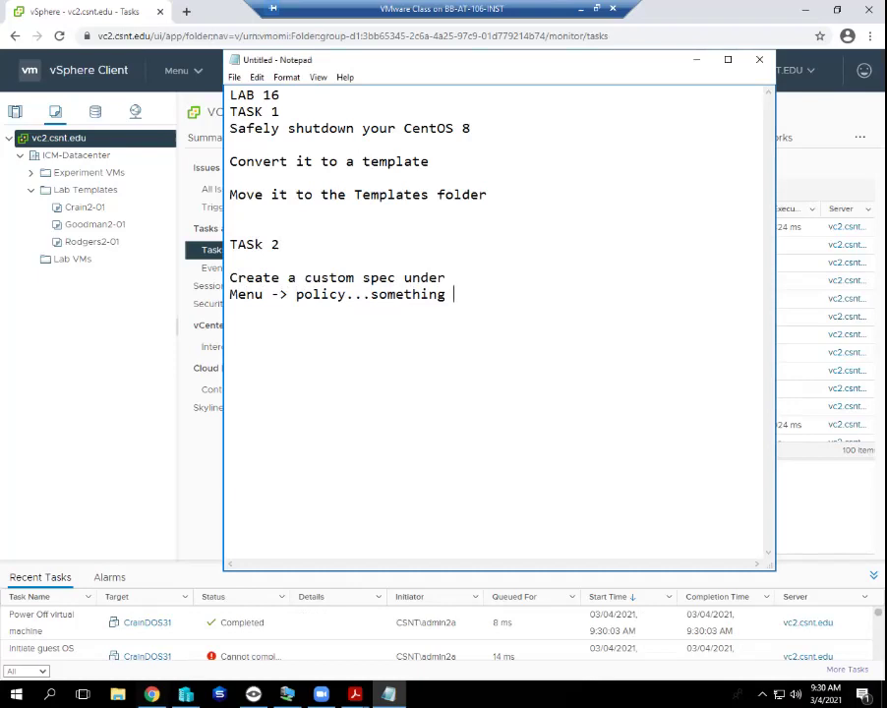
key("Return")
type("name the spec ")
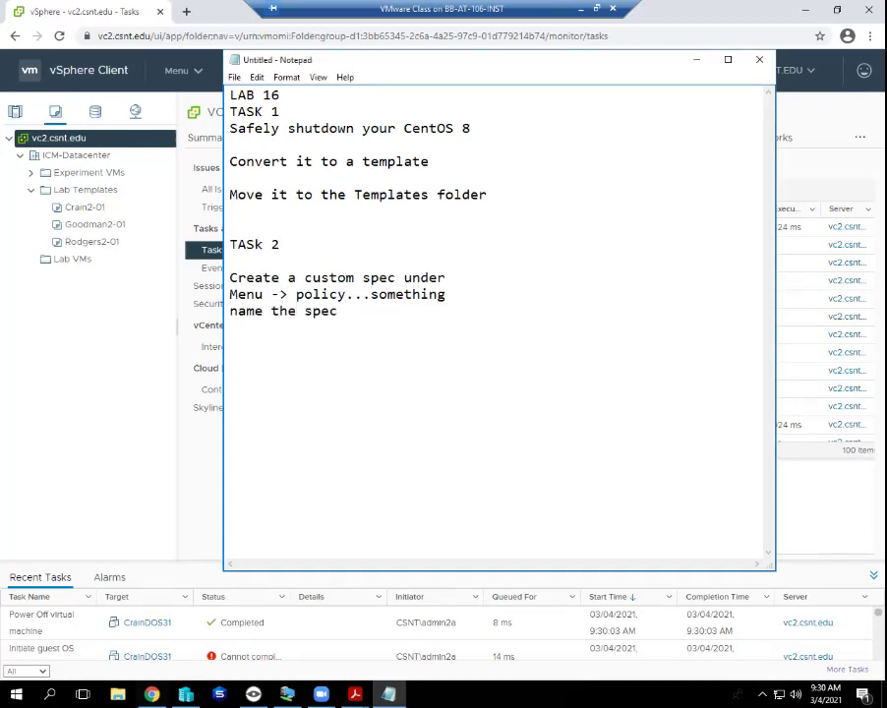
type("lastname-spec \\")
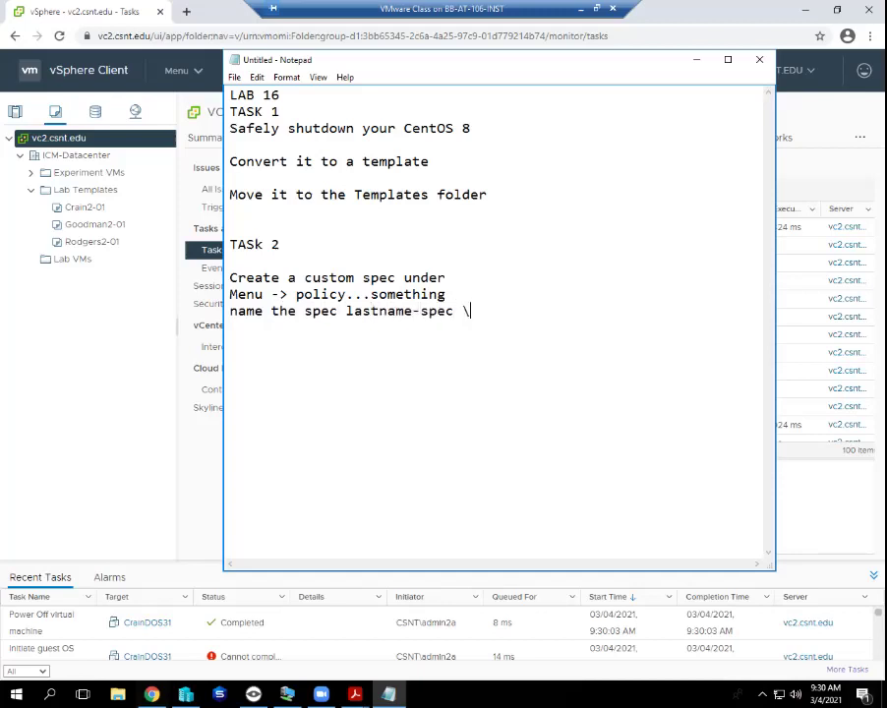
key("BackSpace")
key("BackSpace")
key("Return")
key("Return")
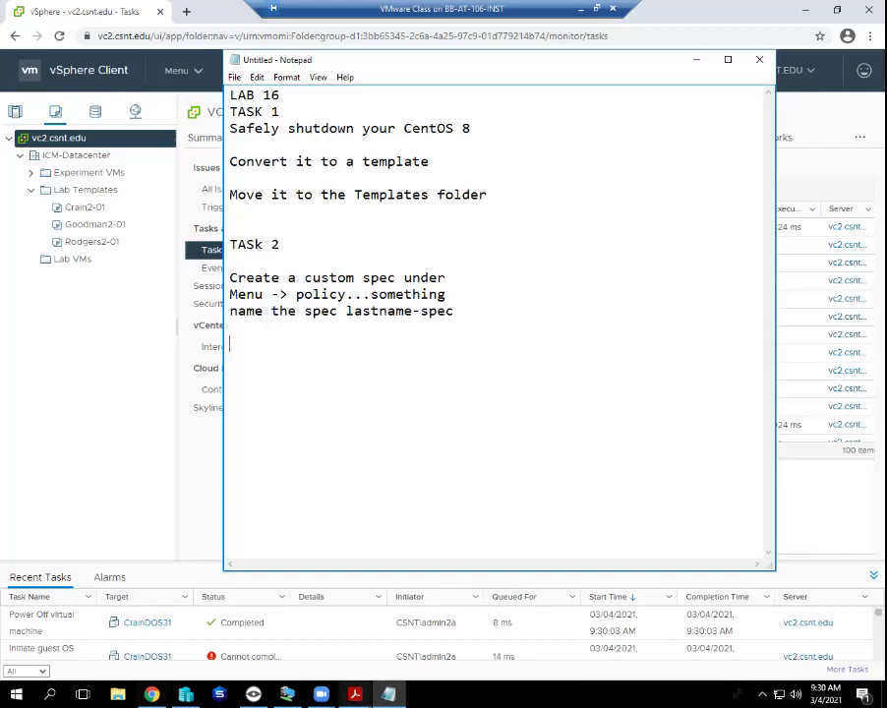
- In the lab PDF, find Task 2: Create Customization Specifications on page 54 and select Photon-CustomSpec
mouse_move(355, 694)
left_click(429, 610)
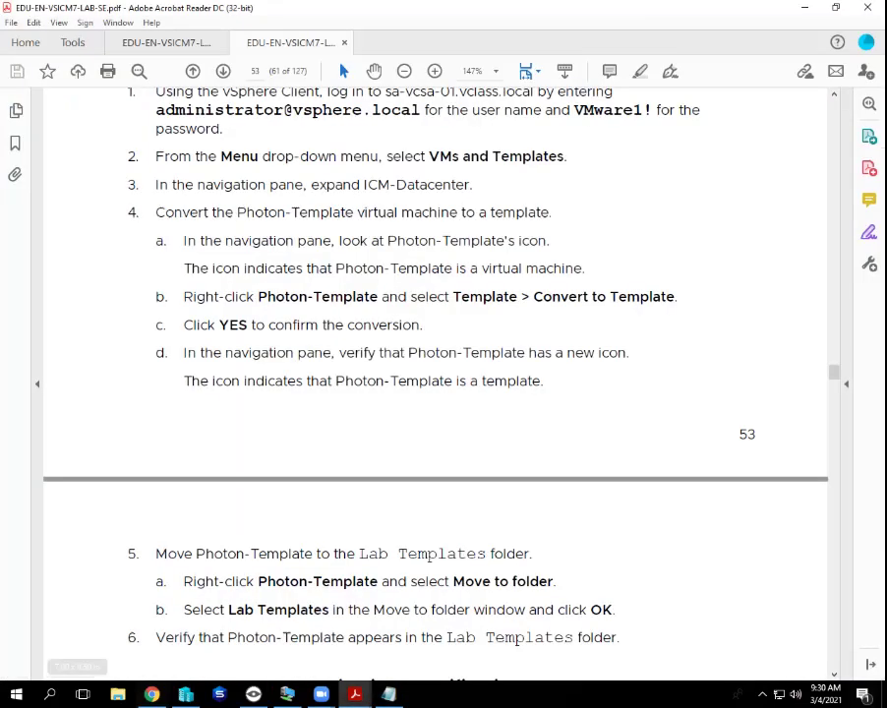
scroll(432, 383, "up", 1)
scroll(433, 383, "down", 6)
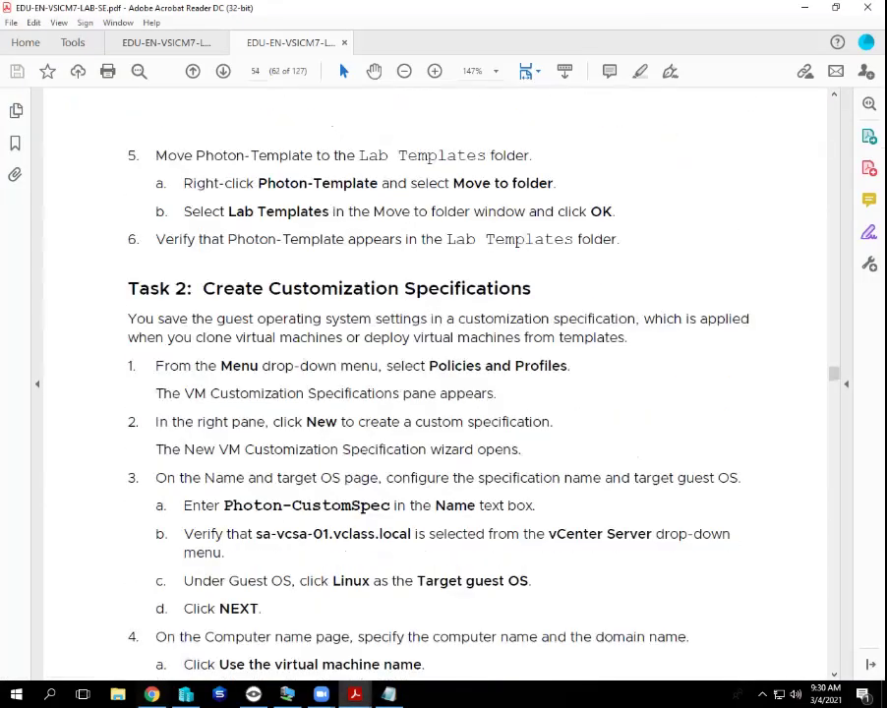
scroll(433, 384, "down", 2)
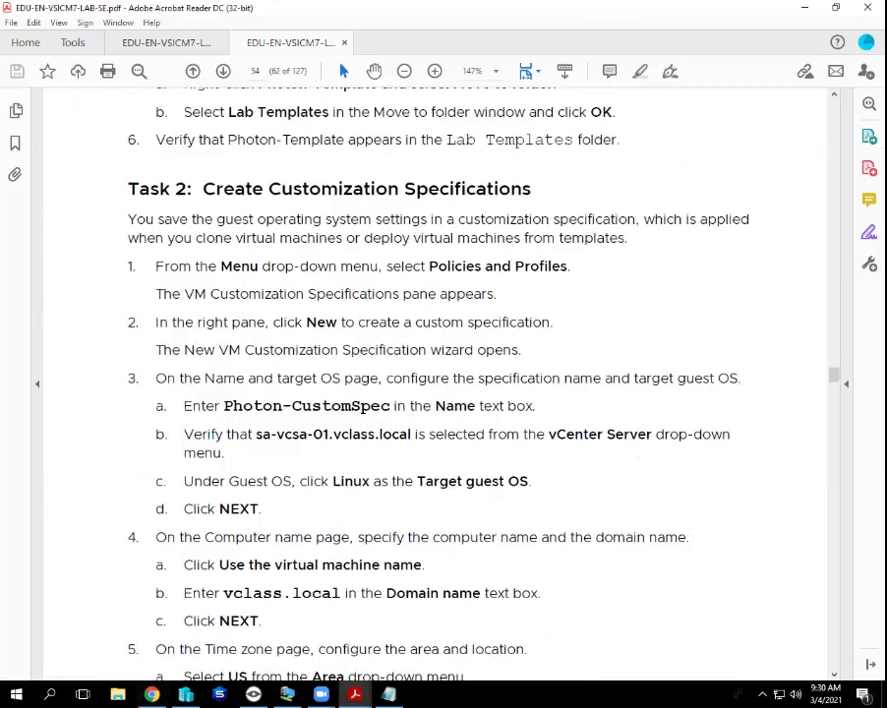
scroll(433, 383, "down", 1)
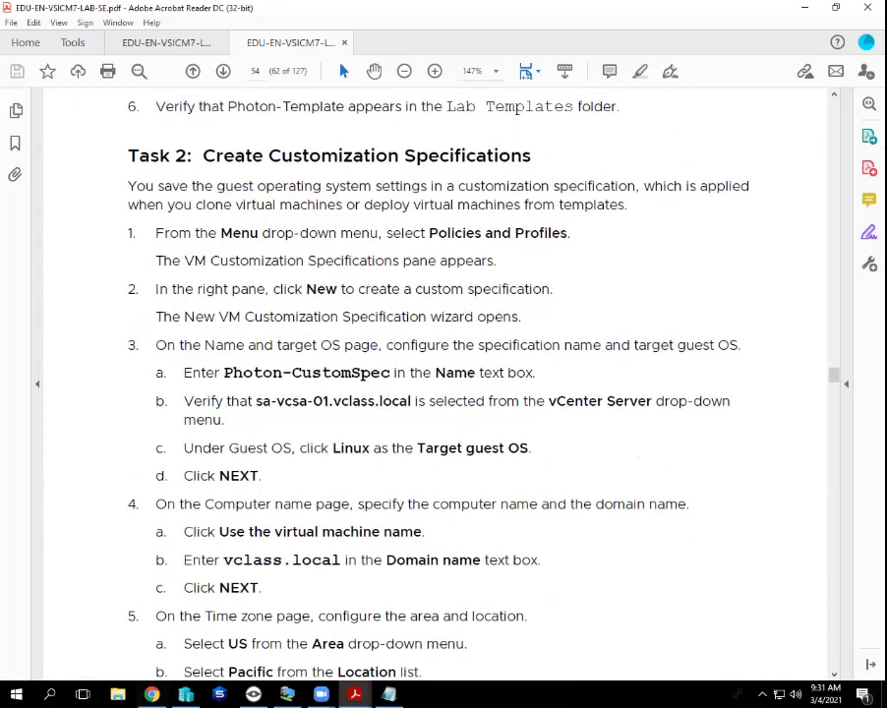
scroll(224, 340, "down", 1)
left_click_drag(224, 340, 390, 339)
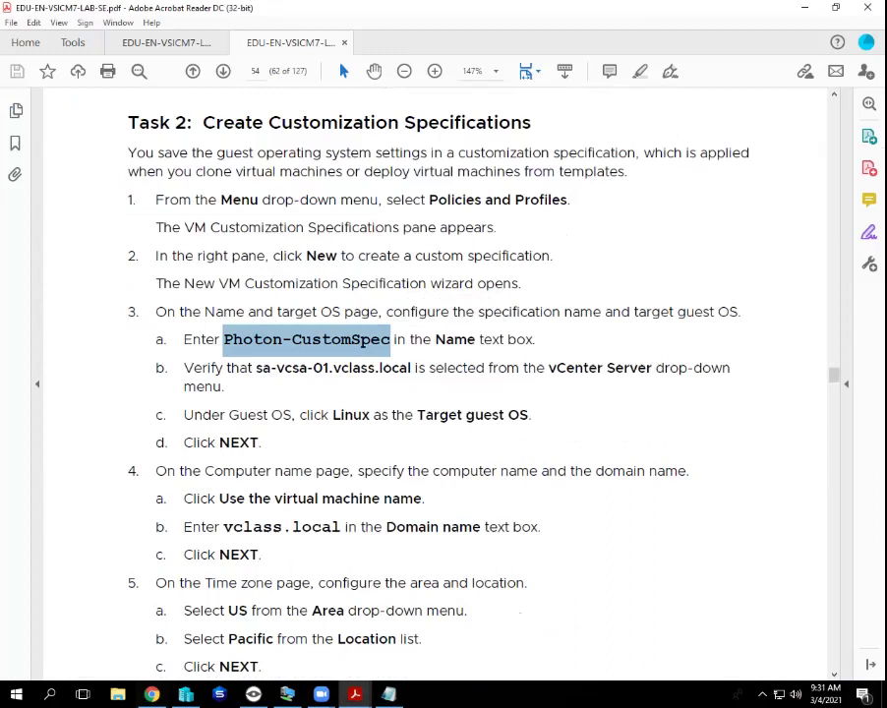
scroll(443, 384, "down", 2)
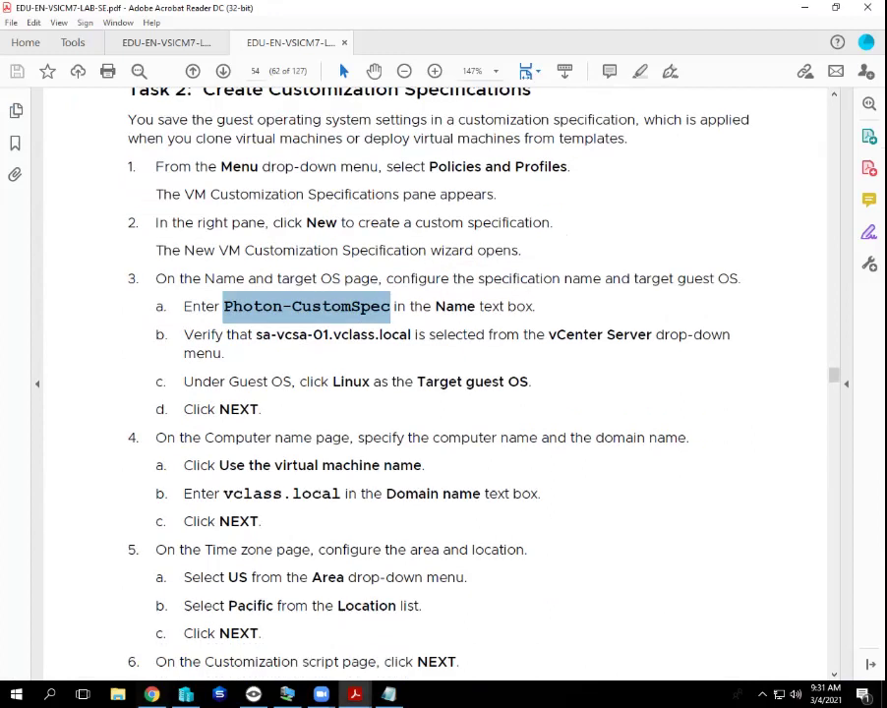
scroll(443, 384, "down", 2)
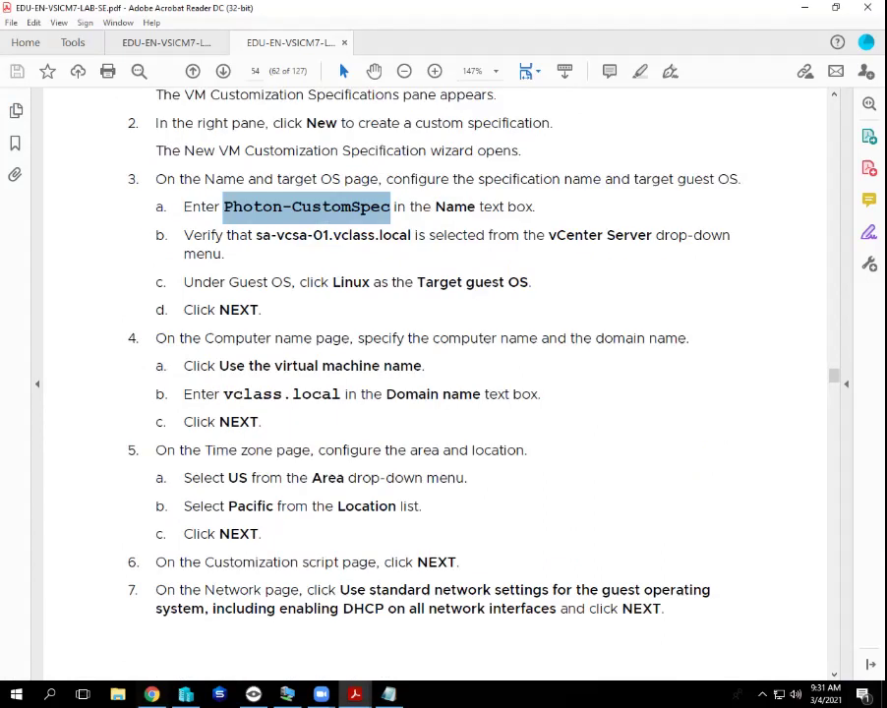
key("alt+Tab")
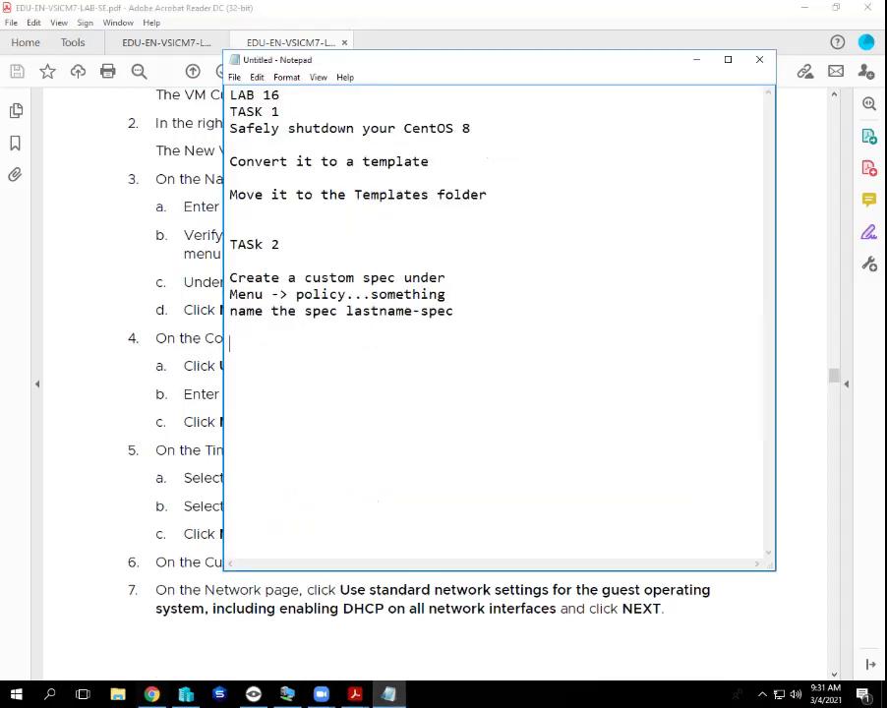
- Add 'domain is csnt.edu' to the Task 2 notes
left_click_drag(425, 59, 614, 63)
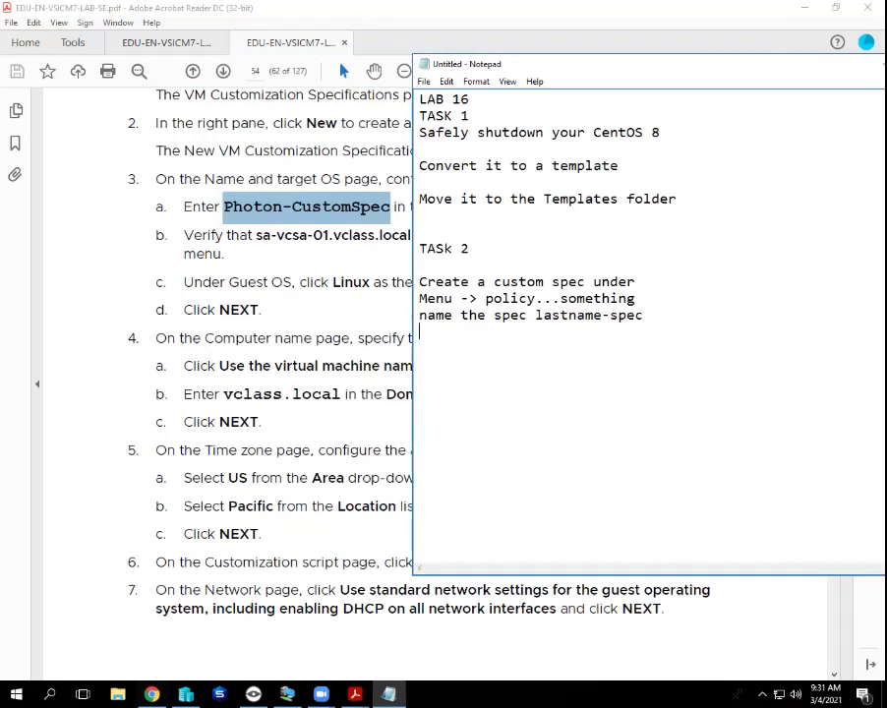
type("domain is csnt.edu")
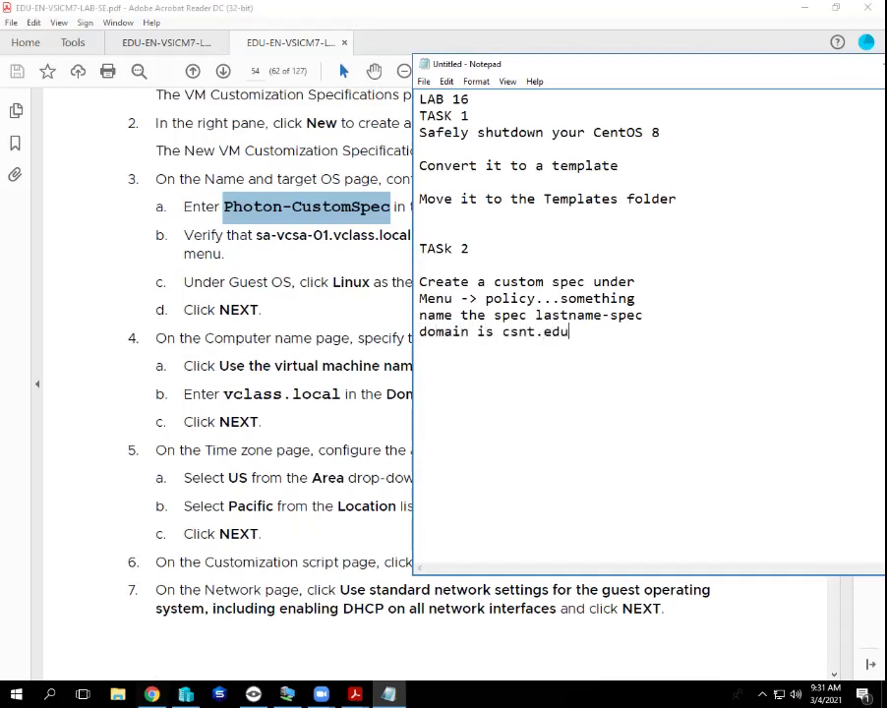
key("Return")
- Add 'use our time zone' on the line below the domain note
left_click_drag(590, 63, 502, 64)
key("BackSpace")
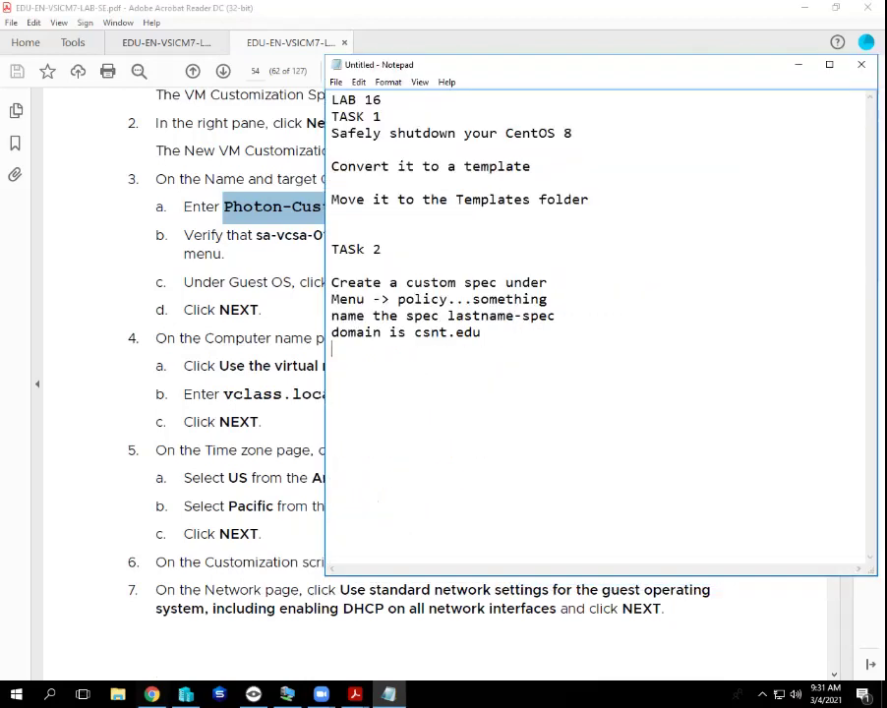
type("use our time zone")
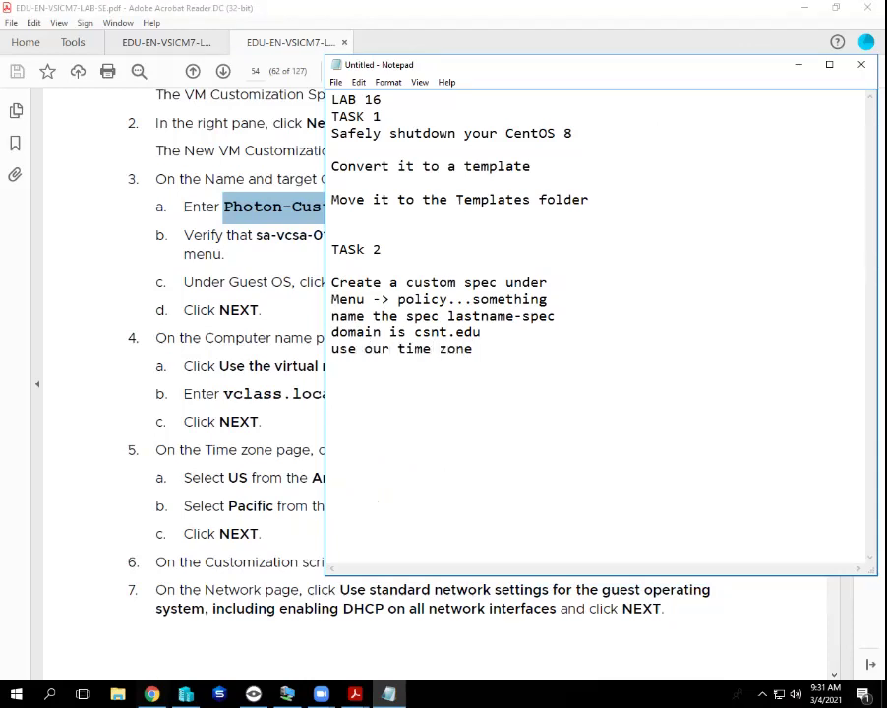
left_click_drag(488, 79, 540, 49)
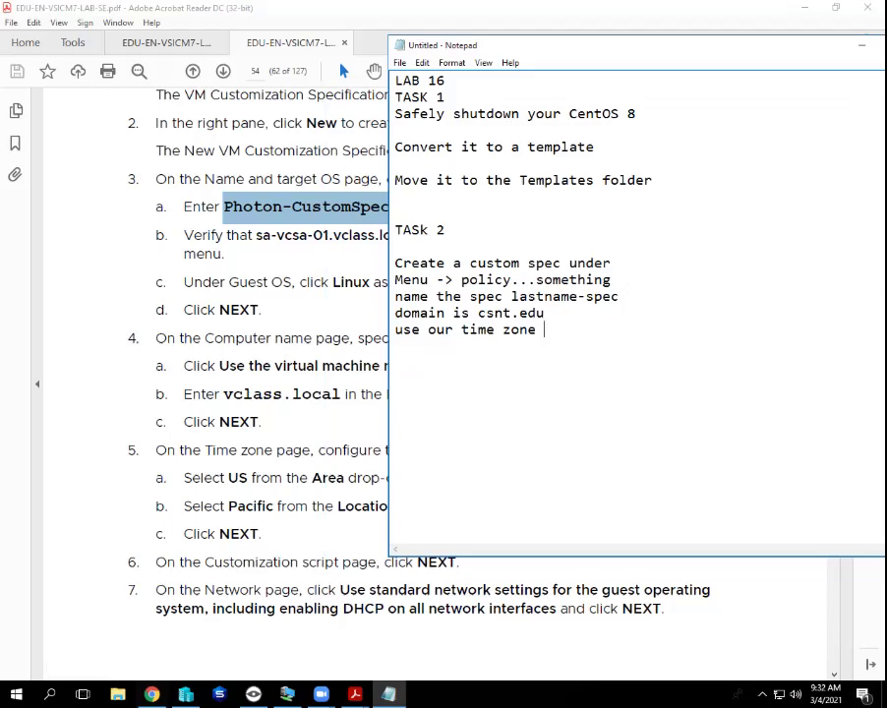
- Start a DNS line reading 'DNS 10.10.'
scroll(217, 364, "down", 3)
scroll(216, 364, "down", 4)
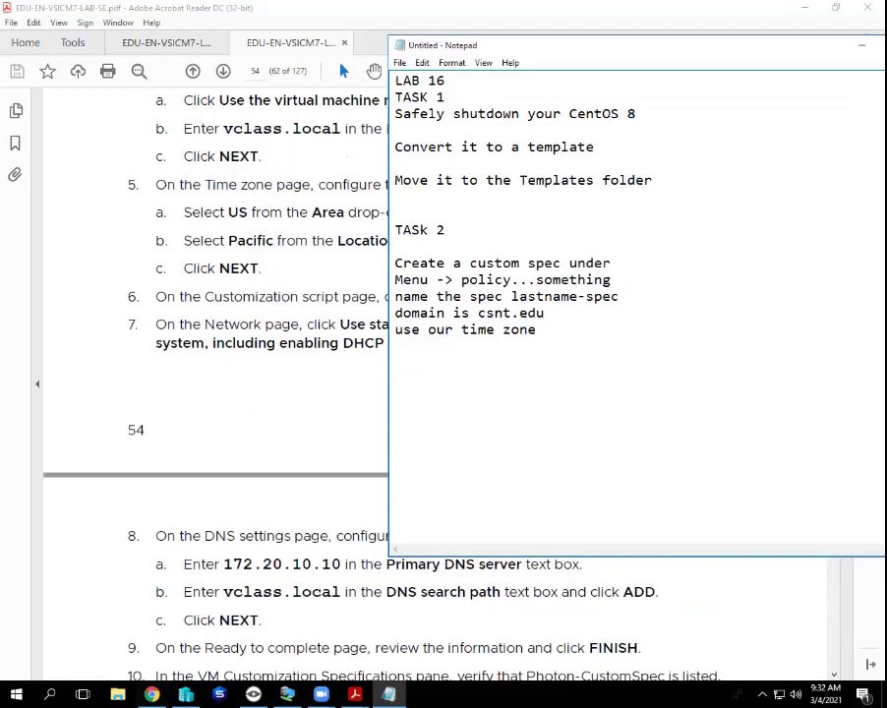
scroll(217, 364, "up", 1)
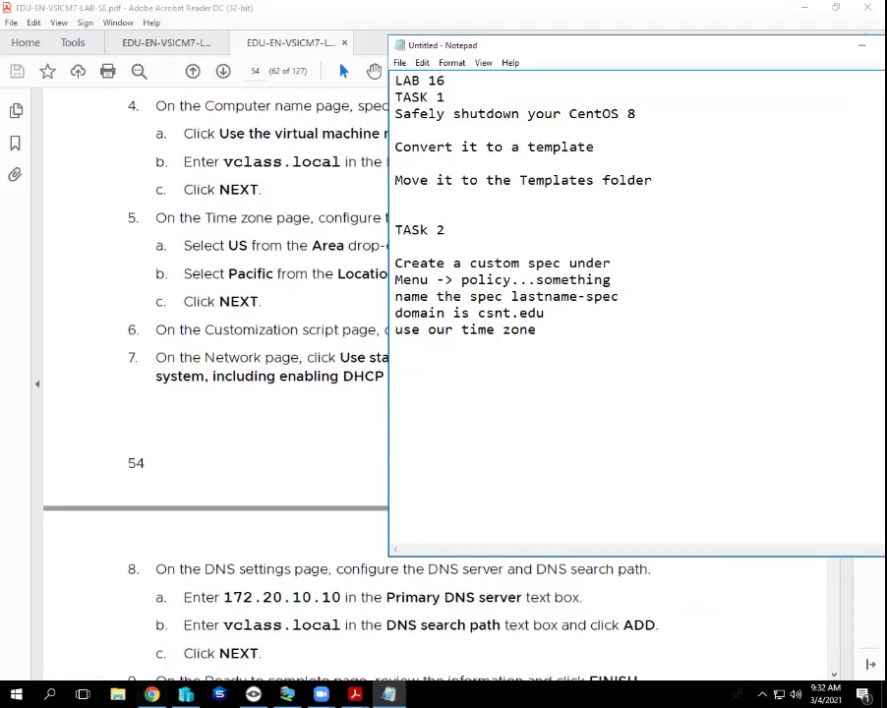
key("Return")
type("DNS")
type("10.10.")
mouse_move(186, 694)
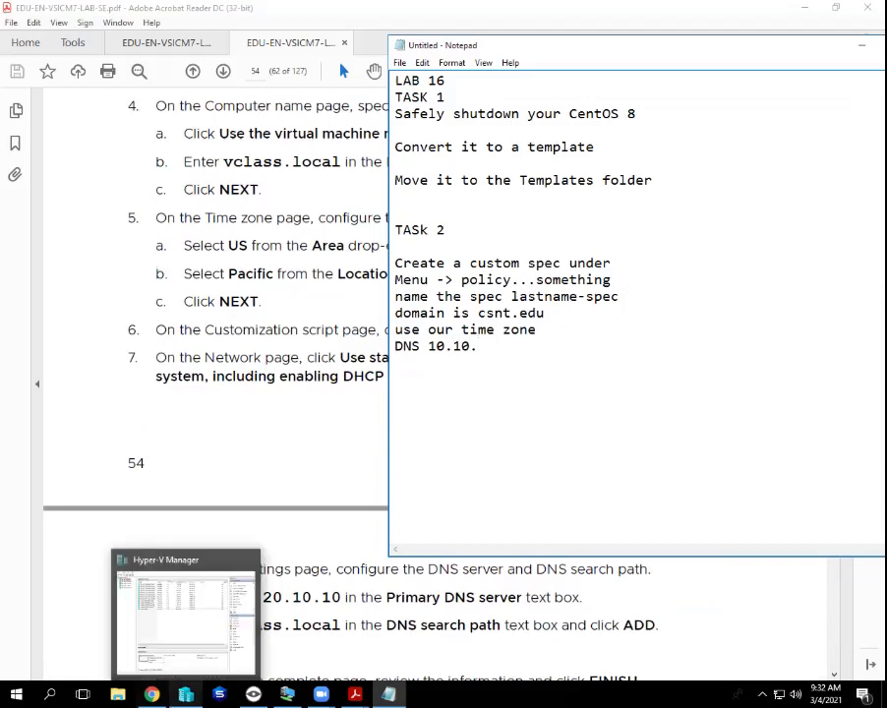
left_click(287, 695)
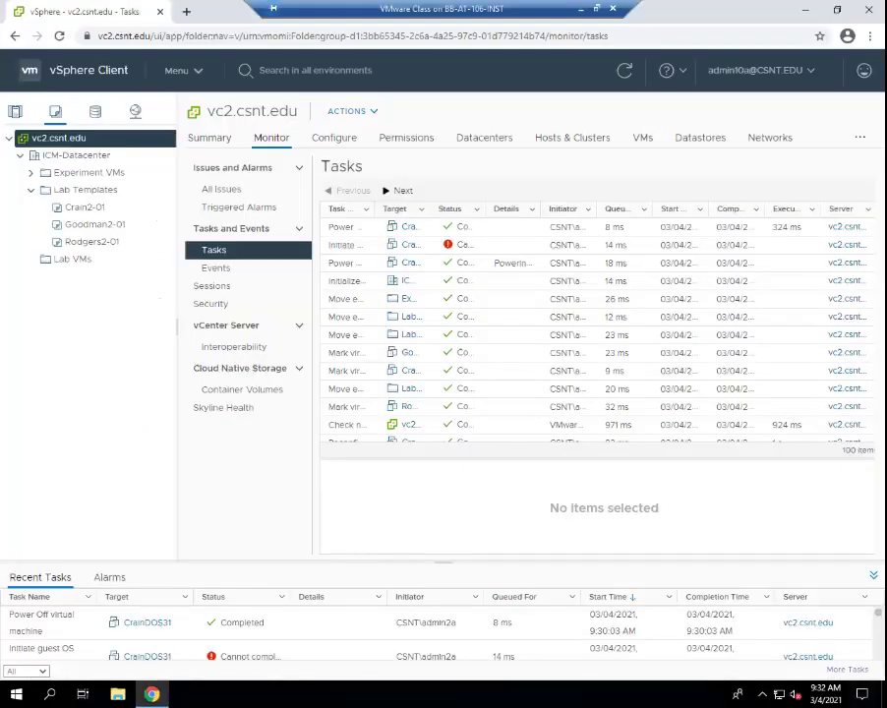
right_click(779, 695)
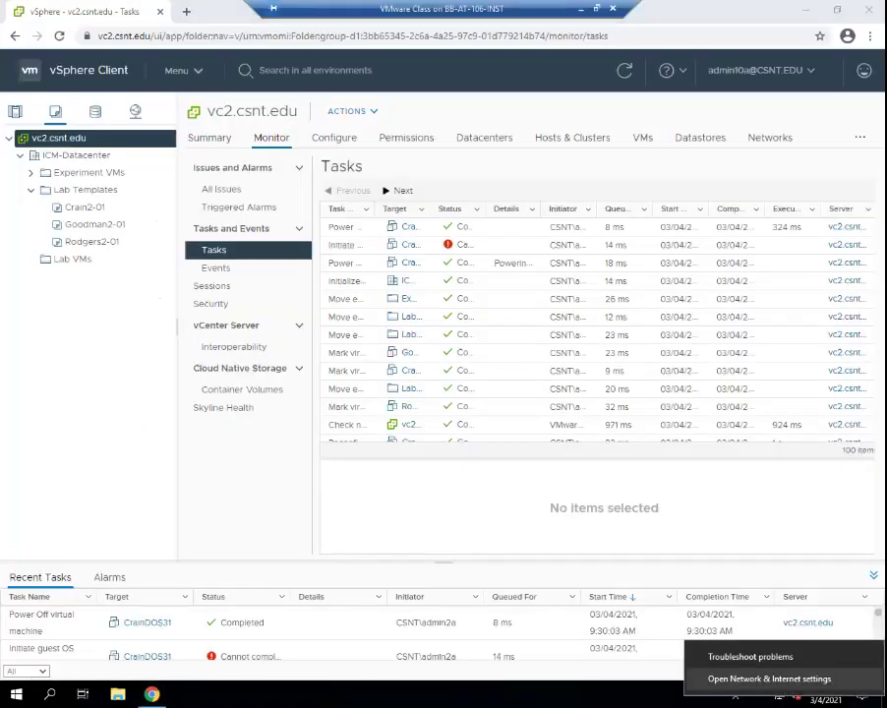
key("Escape")
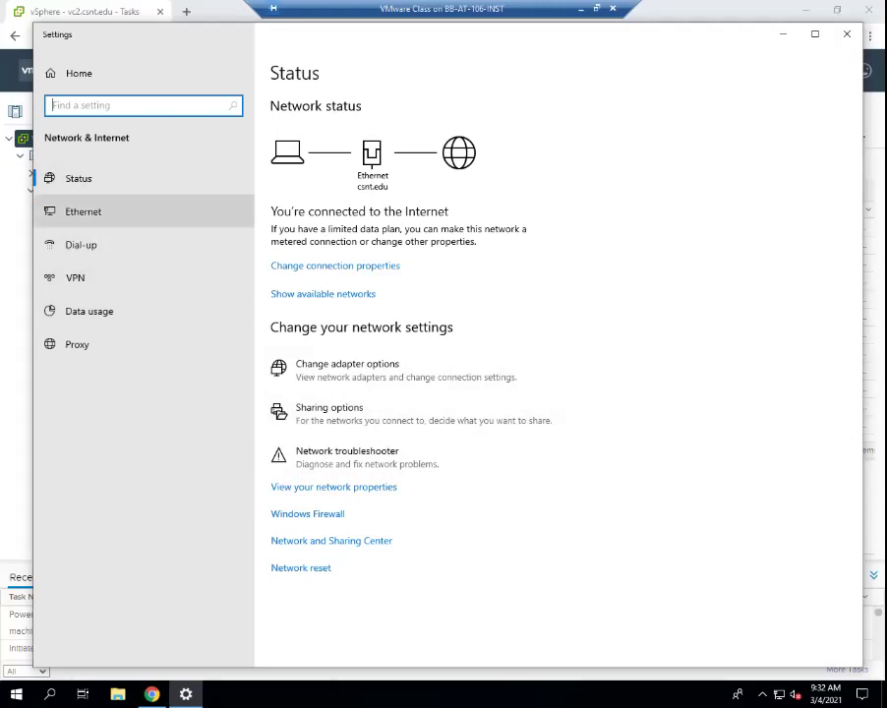
left_click(84, 212)
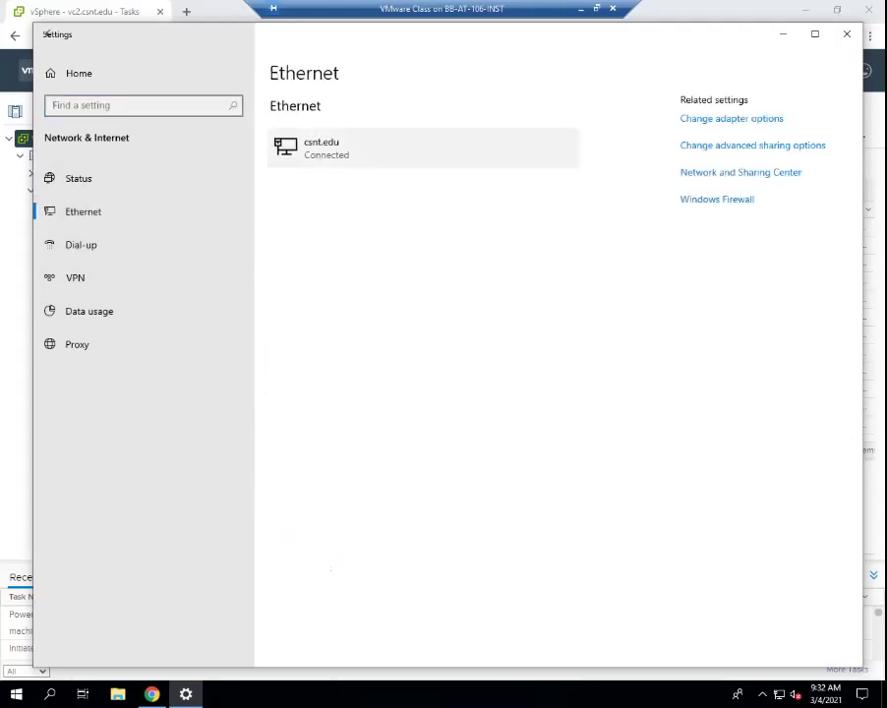
left_click(321, 148)
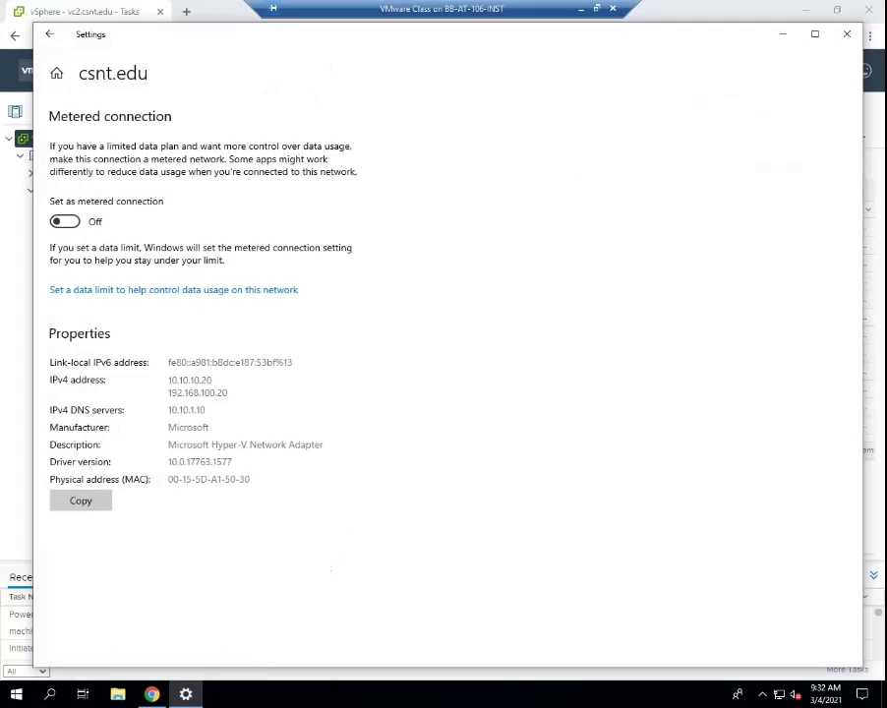
key("alt+F4")
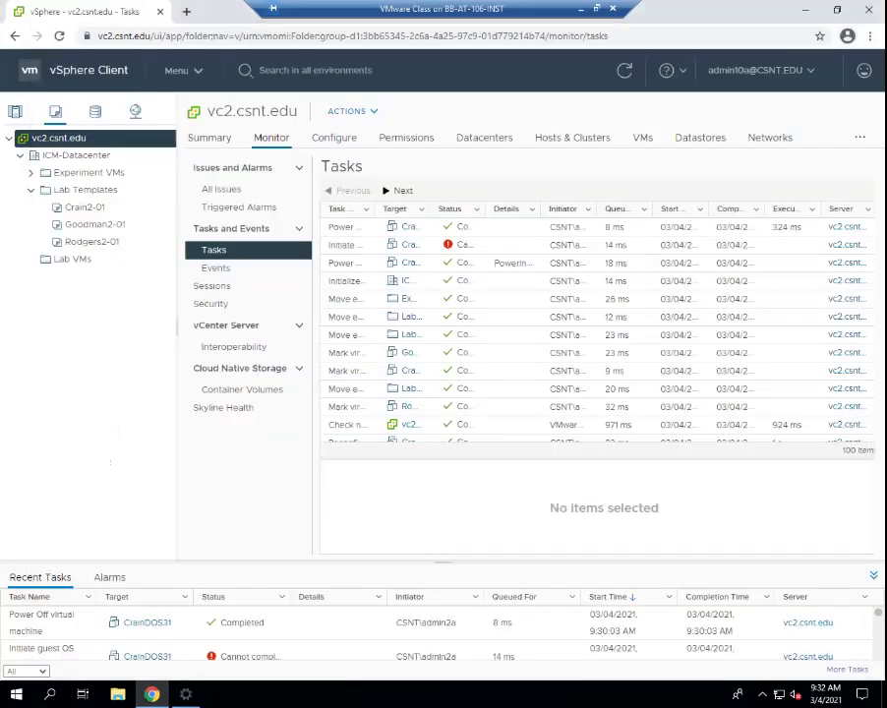
- Complete the DNS line as 10.10.1.10 and check it against the lab PDF
key("alt+Tab")
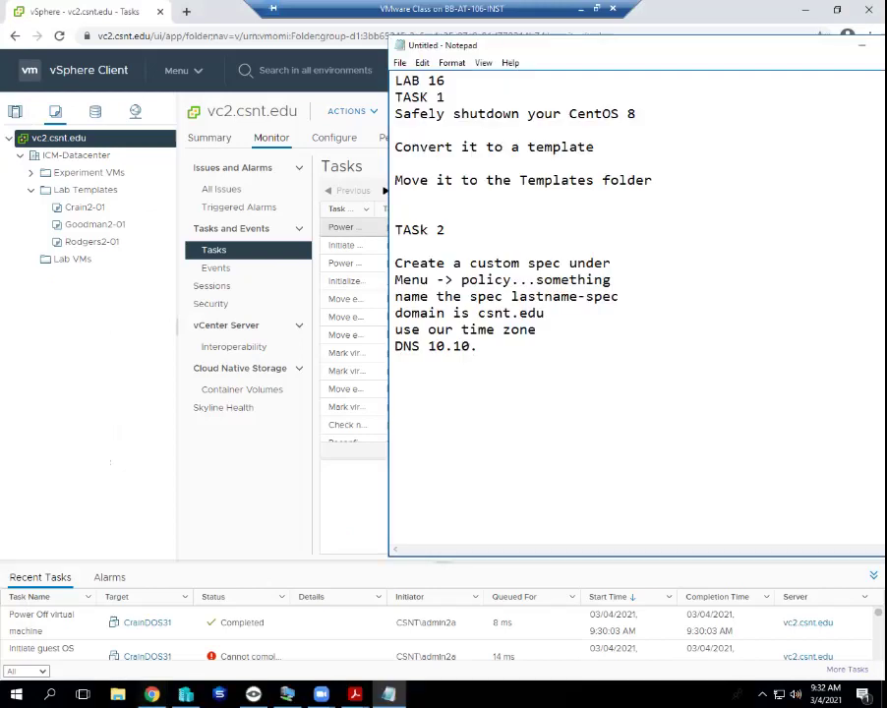
type("1.10")
left_click(355, 695)
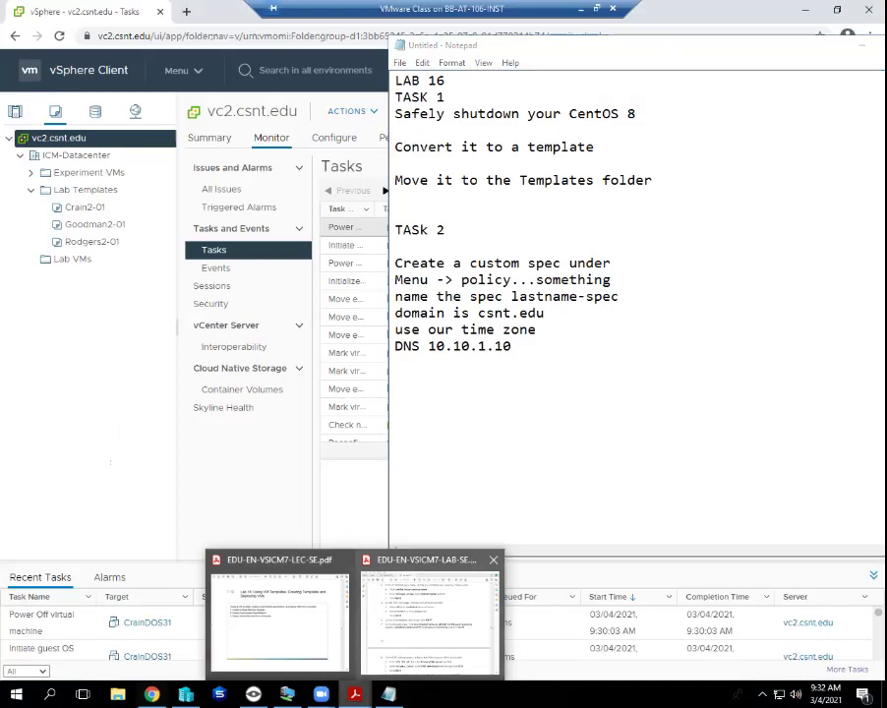
left_click(431, 614)
scroll(435, 383, "down", 1)
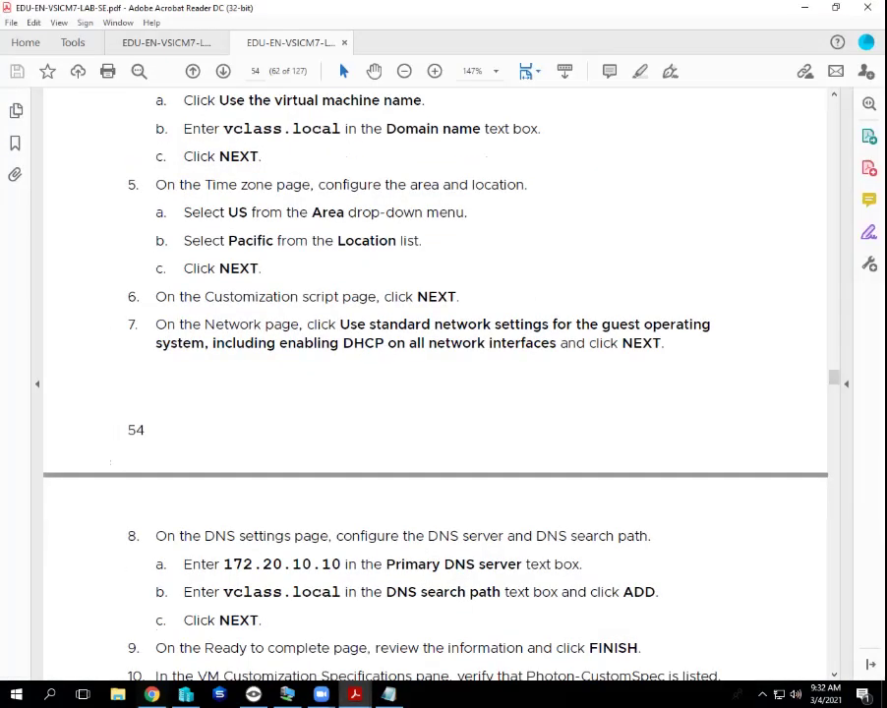
scroll(435, 384, "down", 1)
key("alt+Tab")
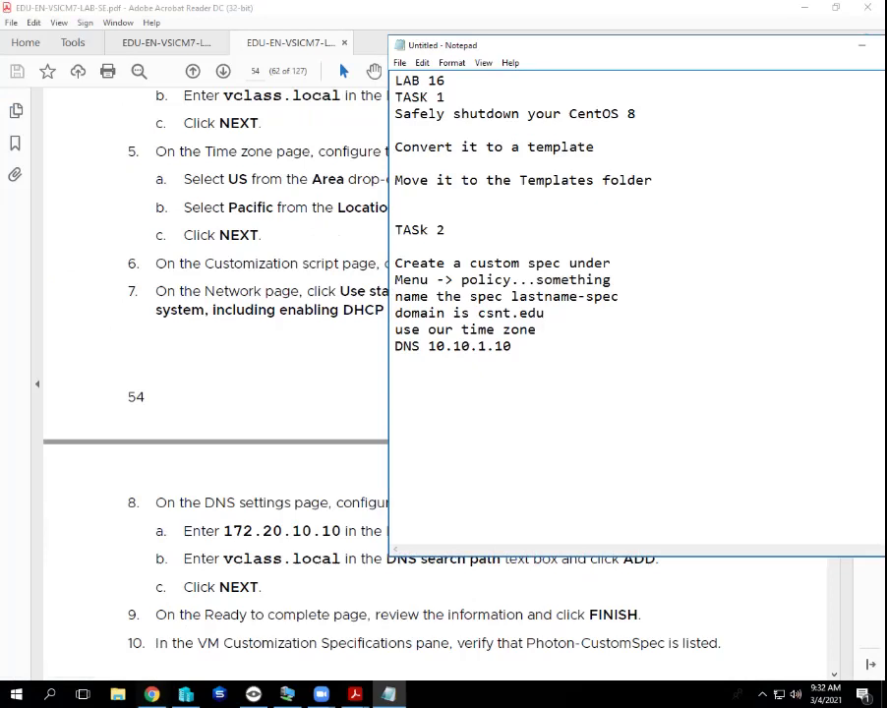
- Correct the heading 'TASk 2' to 'TASK 2'
left_click_drag(544, 313, 461, 313)
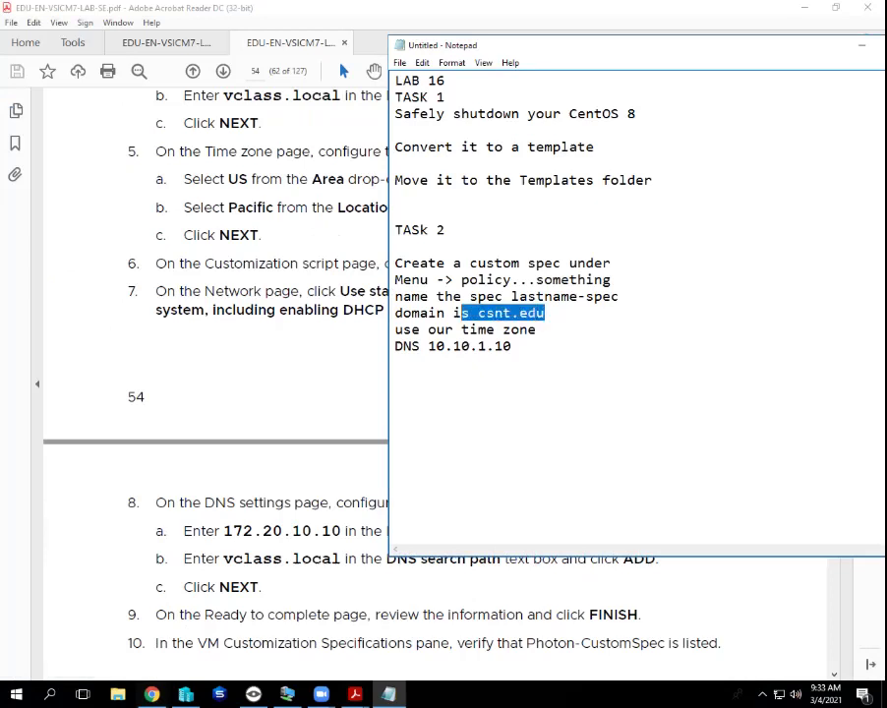
scroll(197, 393, "down", 1)
scroll(197, 394, "up", 2)
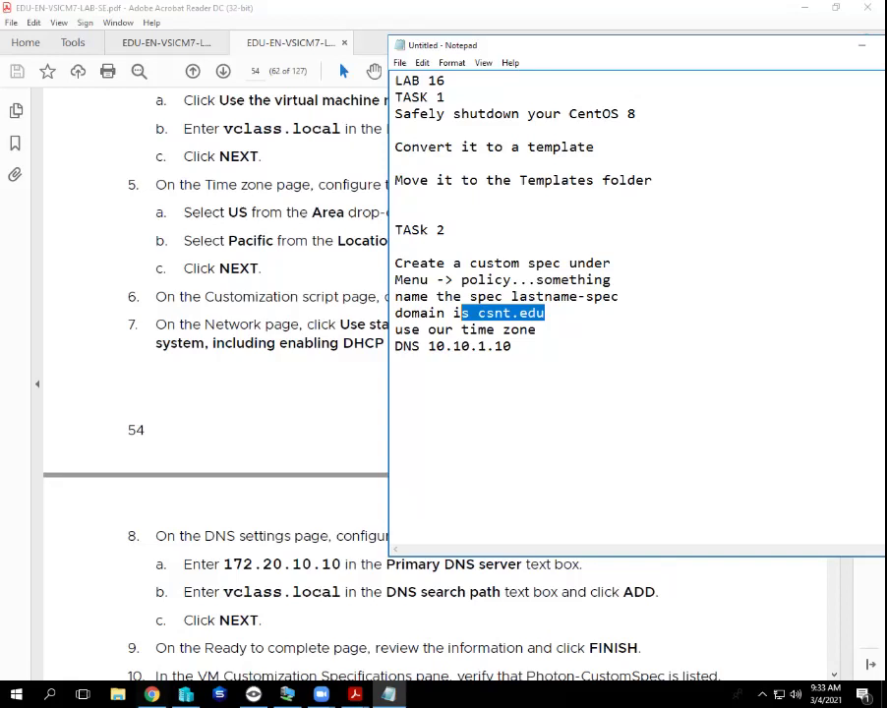
scroll(217, 374, "up", 5)
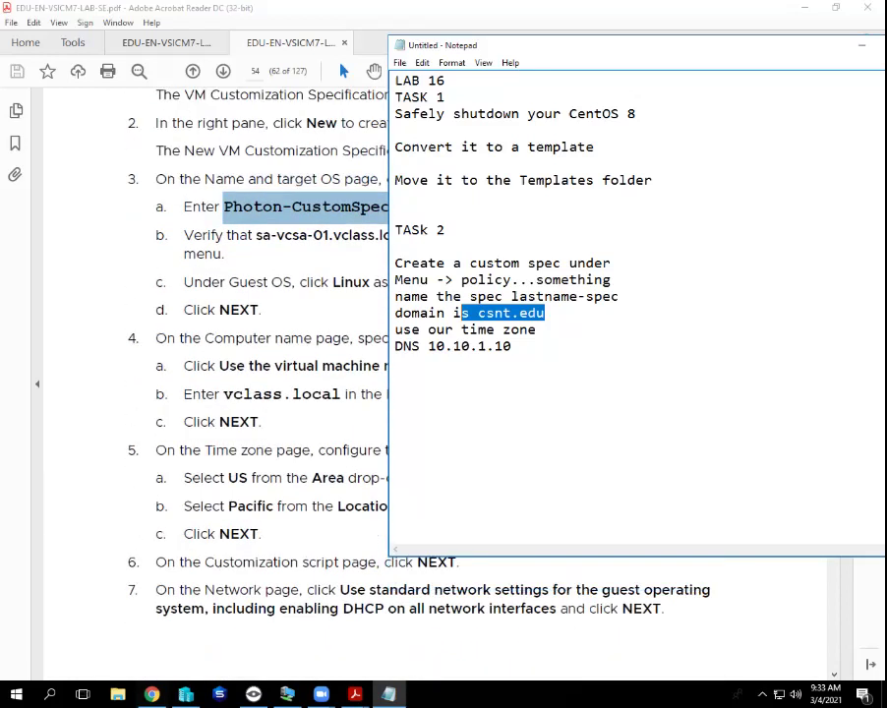
scroll(216, 374, "up", 3)
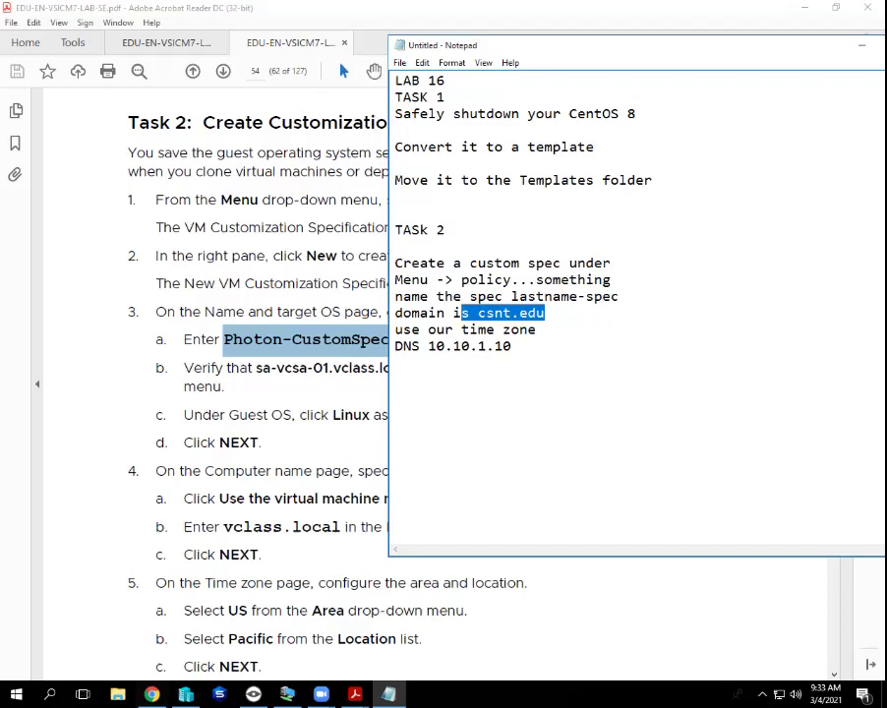
left_click_drag(420, 229, 429, 229)
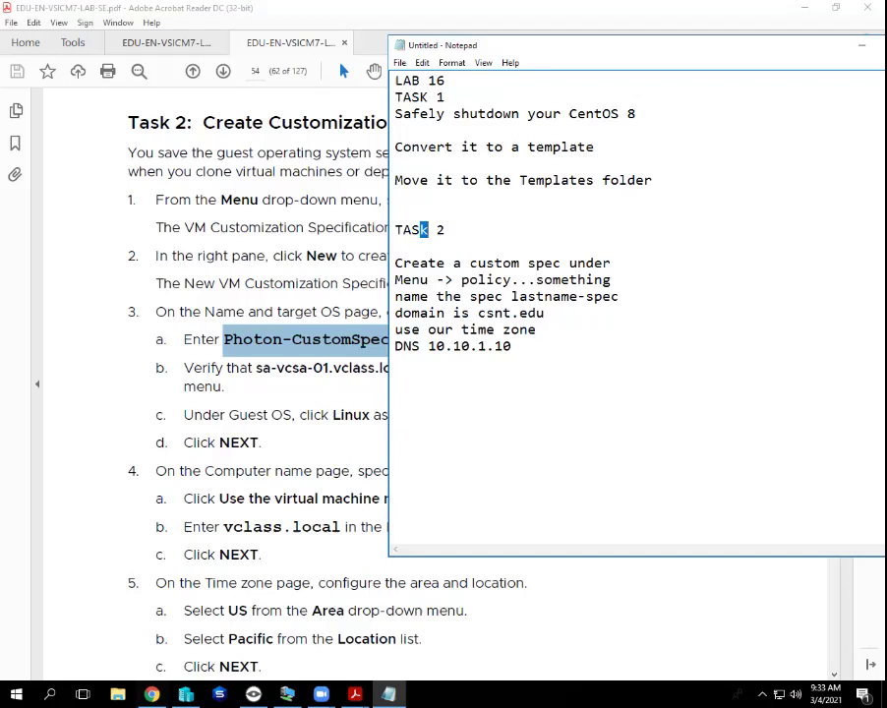
type("K")
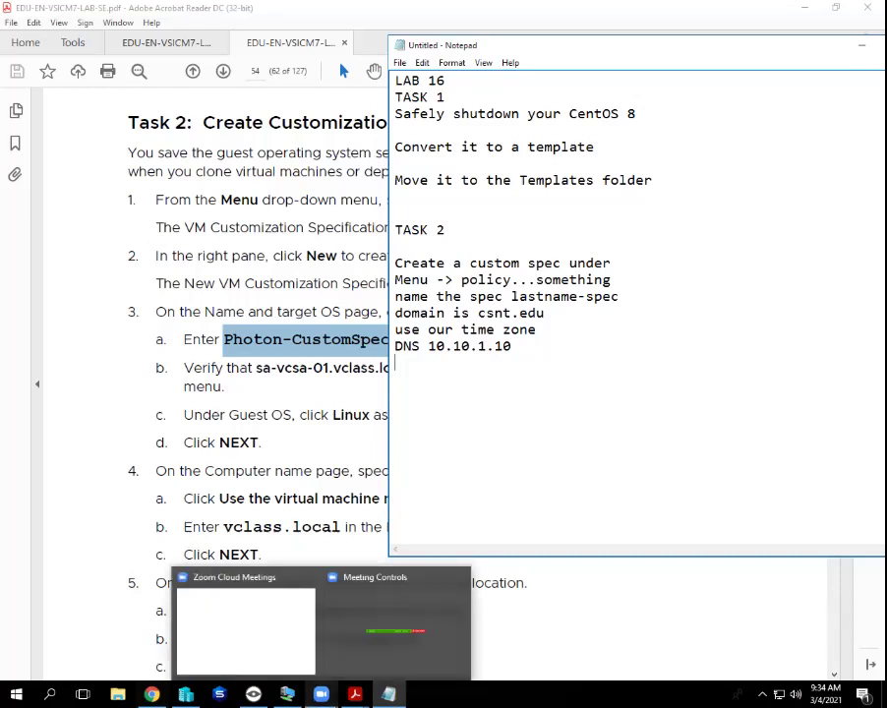
mouse_move(287, 694)
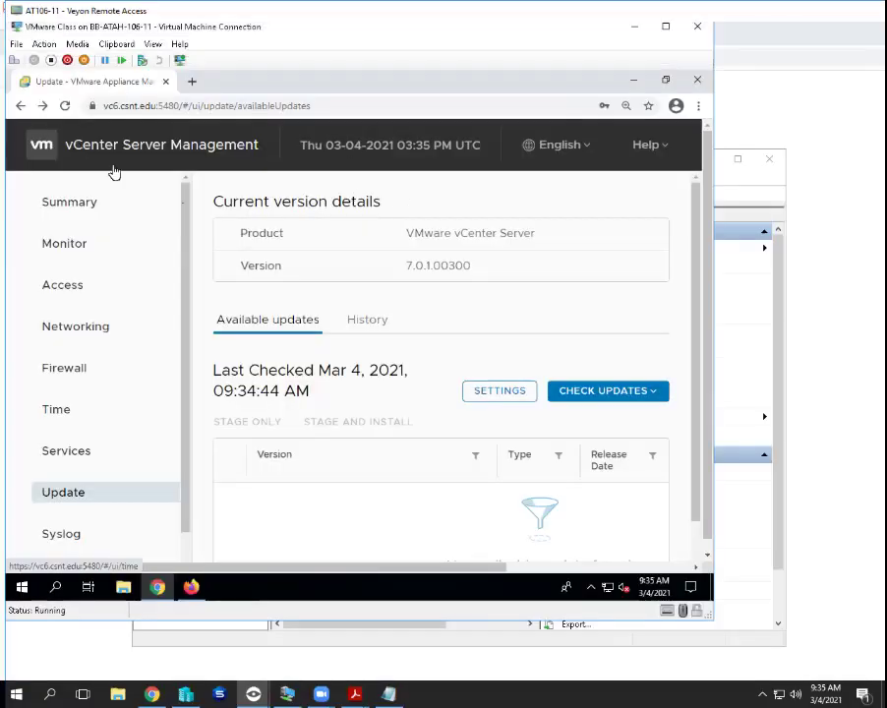
- Load vc6.csnt.edu in the remote workstation's browser
left_click(20, 105)
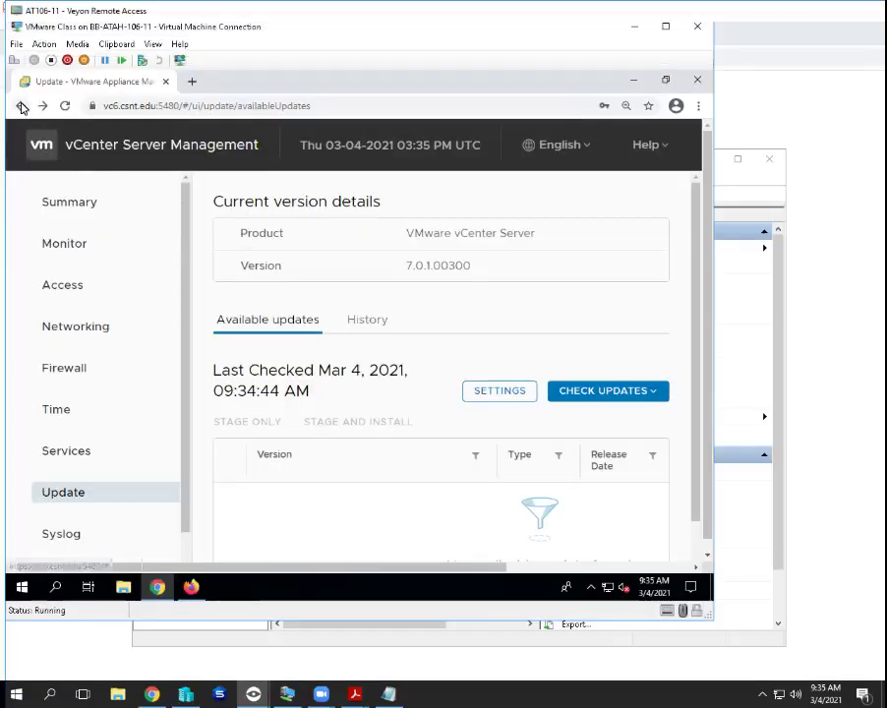
left_click(252, 107)
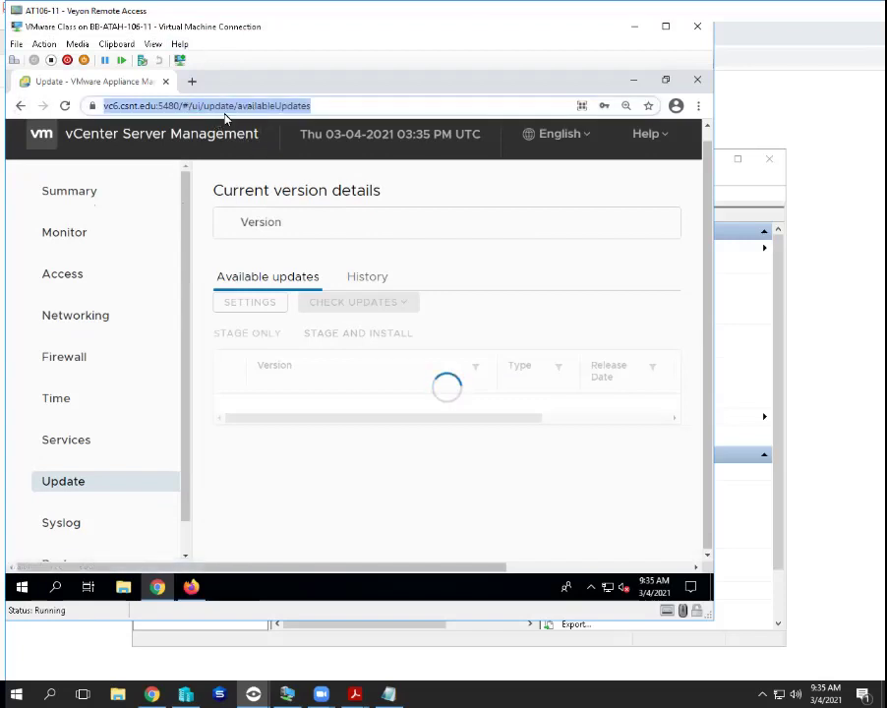
type("vc6")
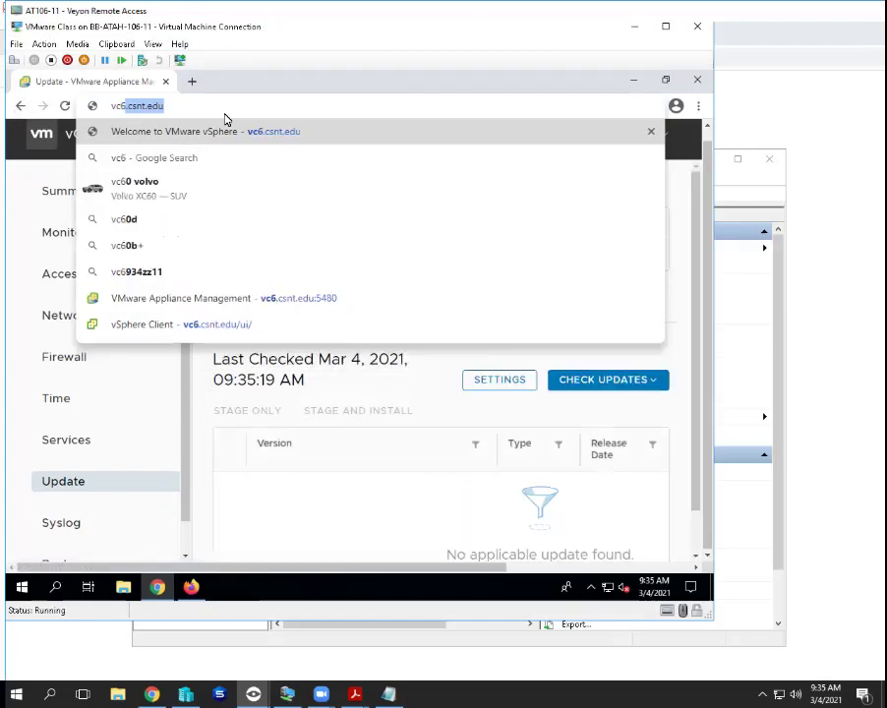
type(".csnt.edu")
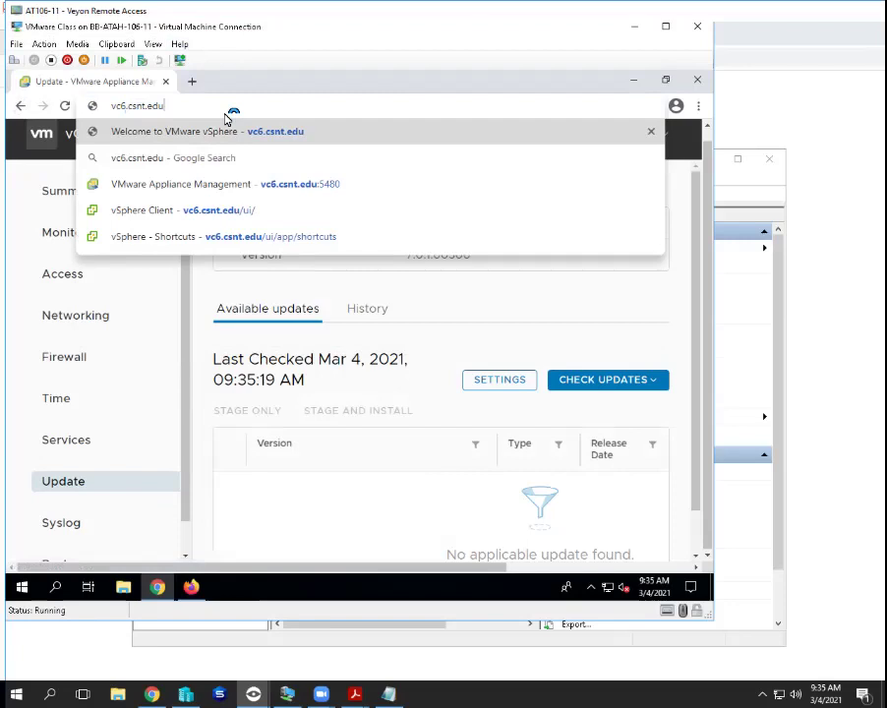
key("Return")
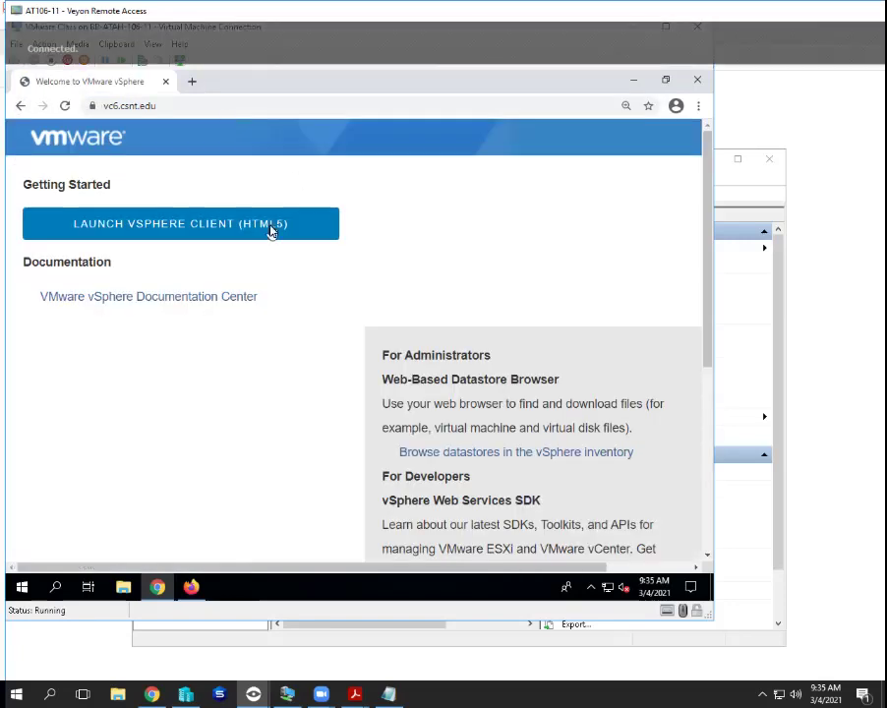
- Glance at the lab manual and notes, then close the Veyon remote view
key("alt+Tab")
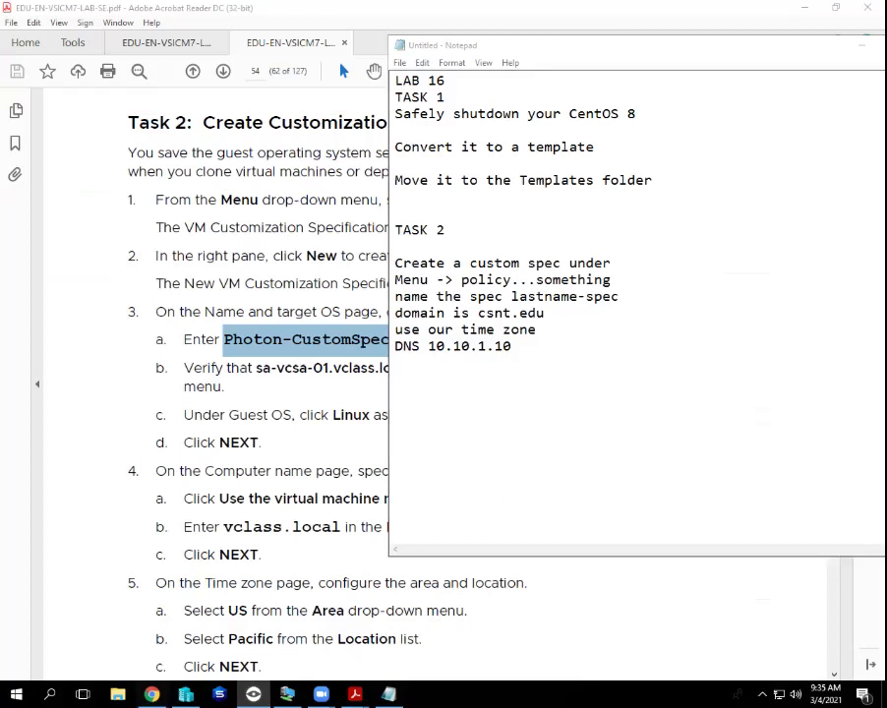
left_click(283, 414)
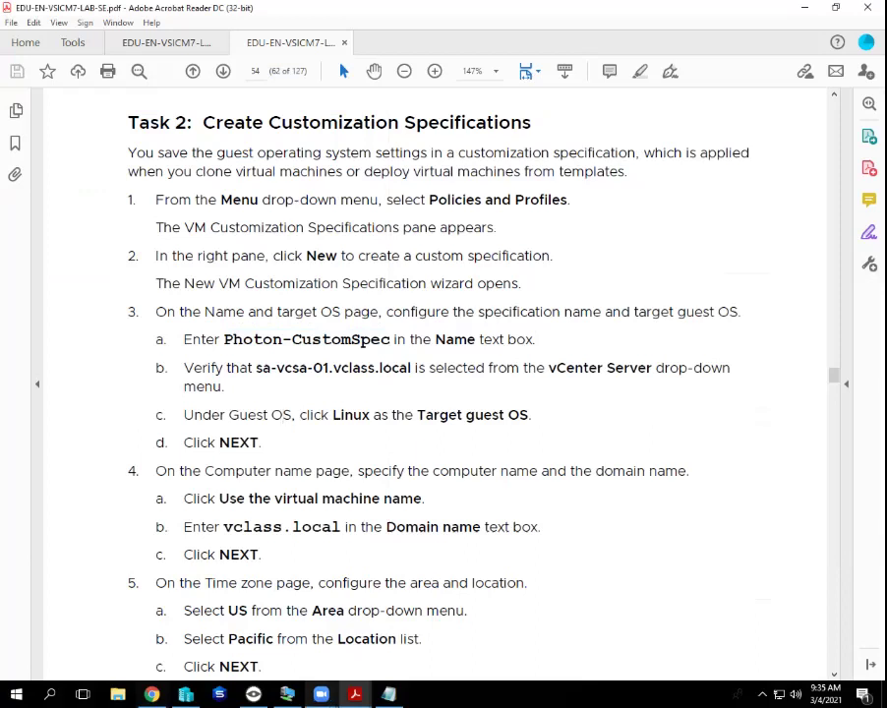
key("alt+Tab")
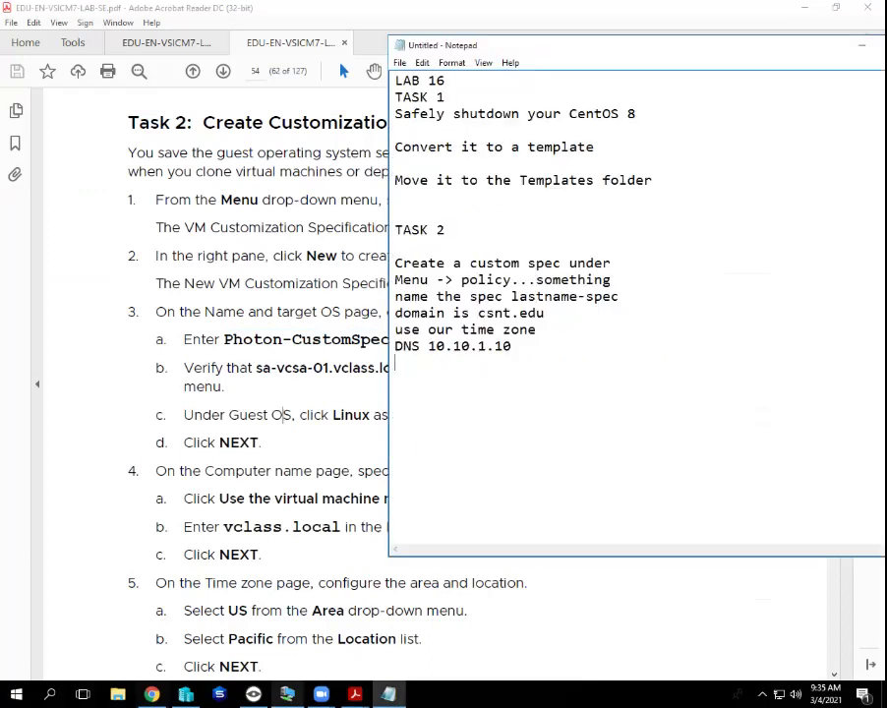
mouse_move(288, 695)
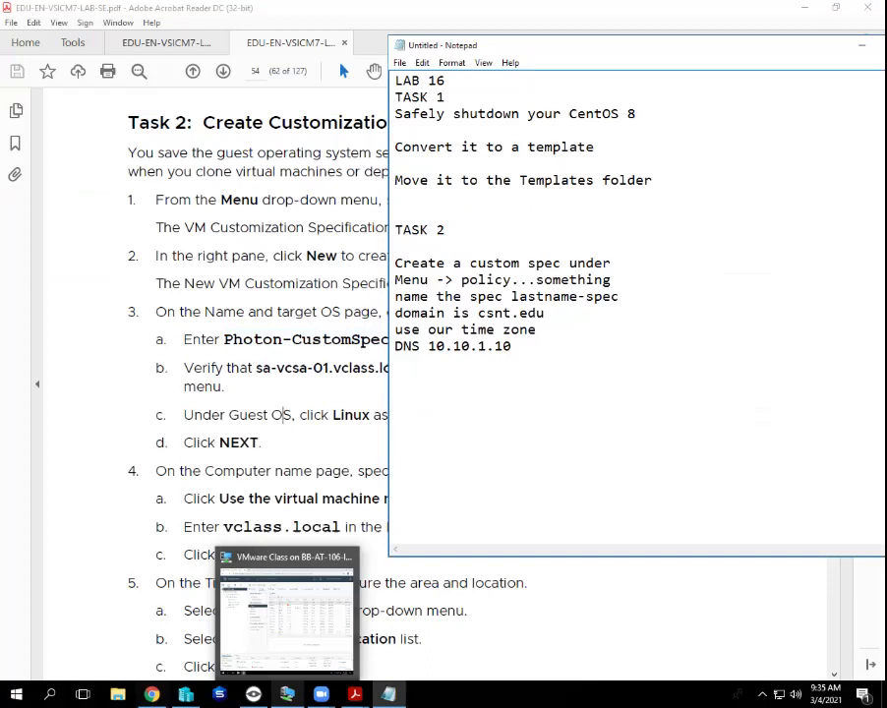
left_click(253, 694)
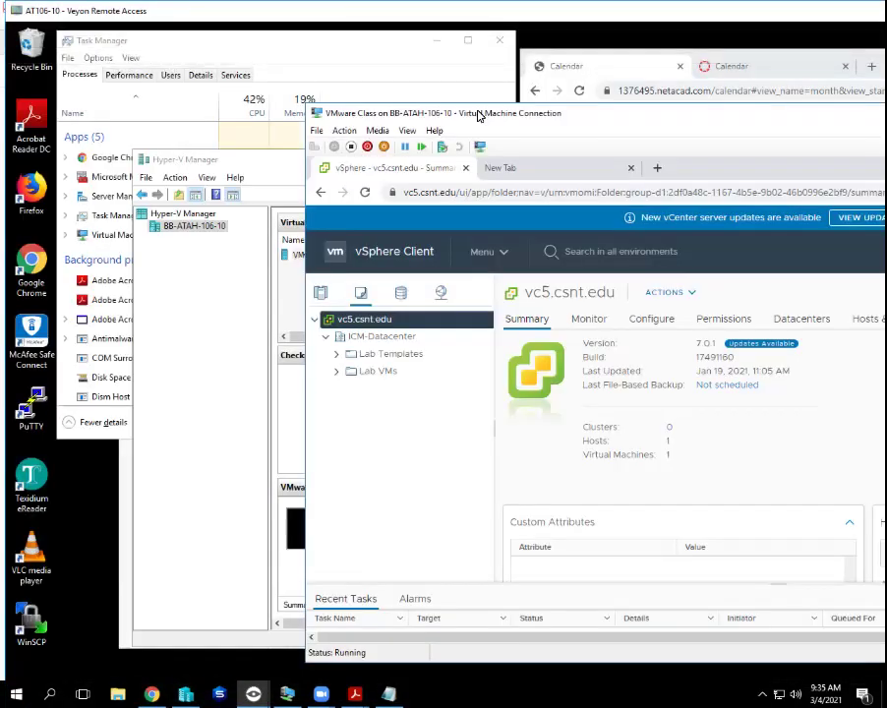
left_click(239, 43)
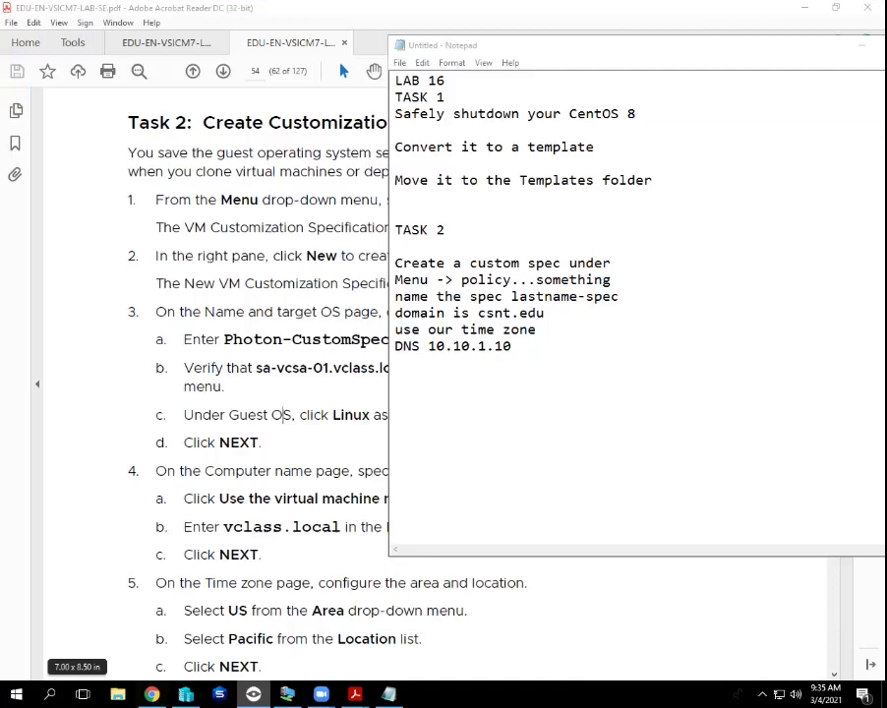
- Start a new VM customization specification from Policies and Profiles
mouse_move(253, 695)
mouse_move(288, 695)
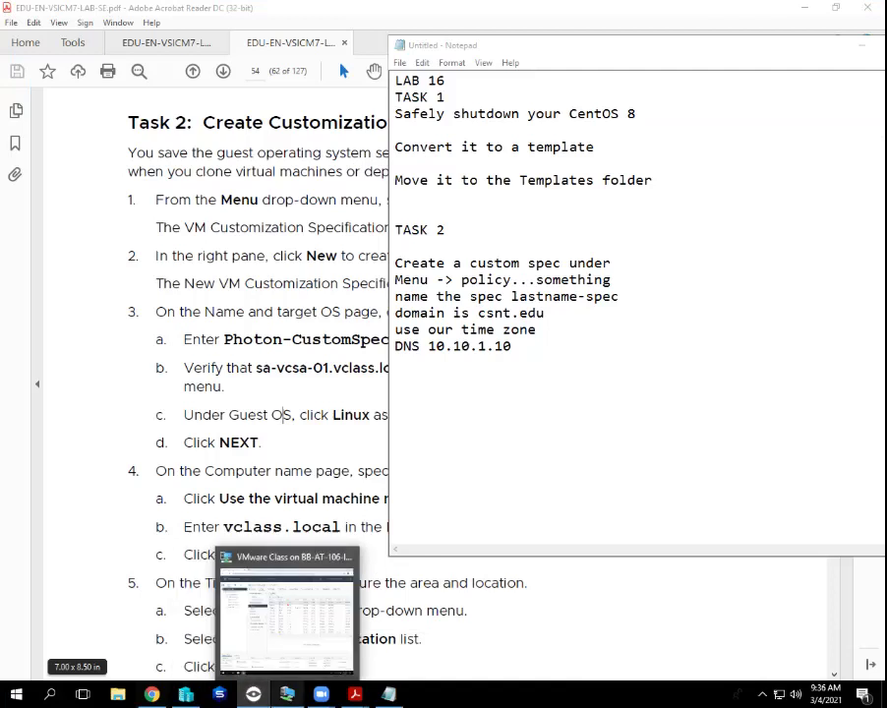
left_click(288, 695)
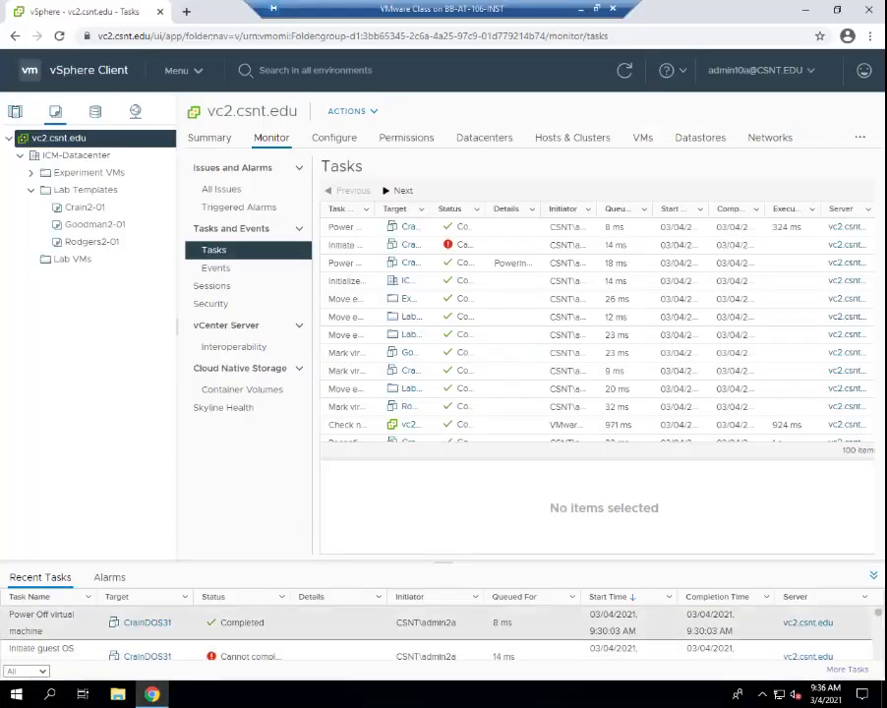
left_click(183, 70)
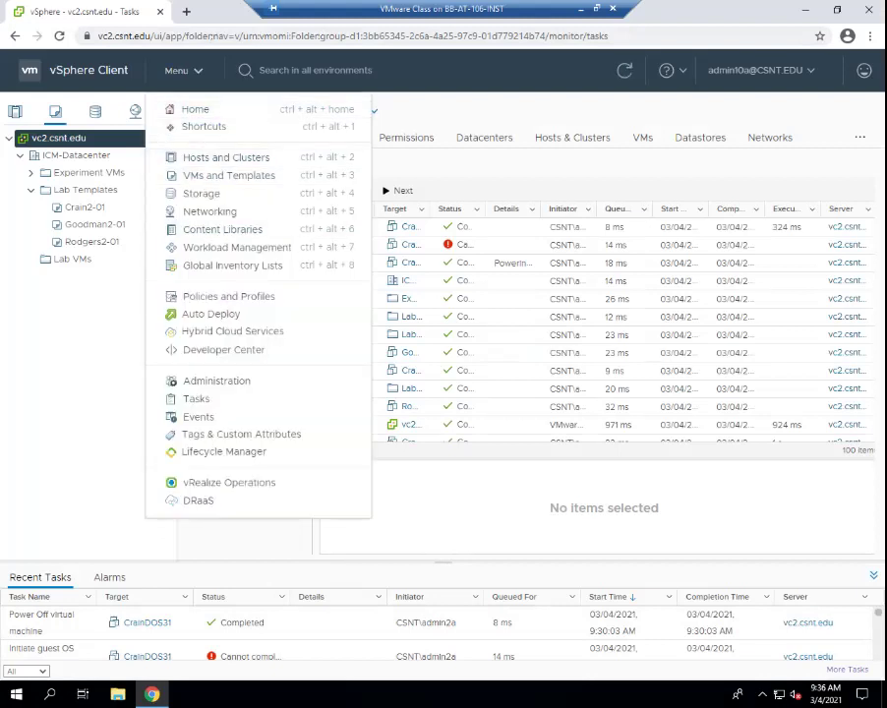
left_click(228, 296)
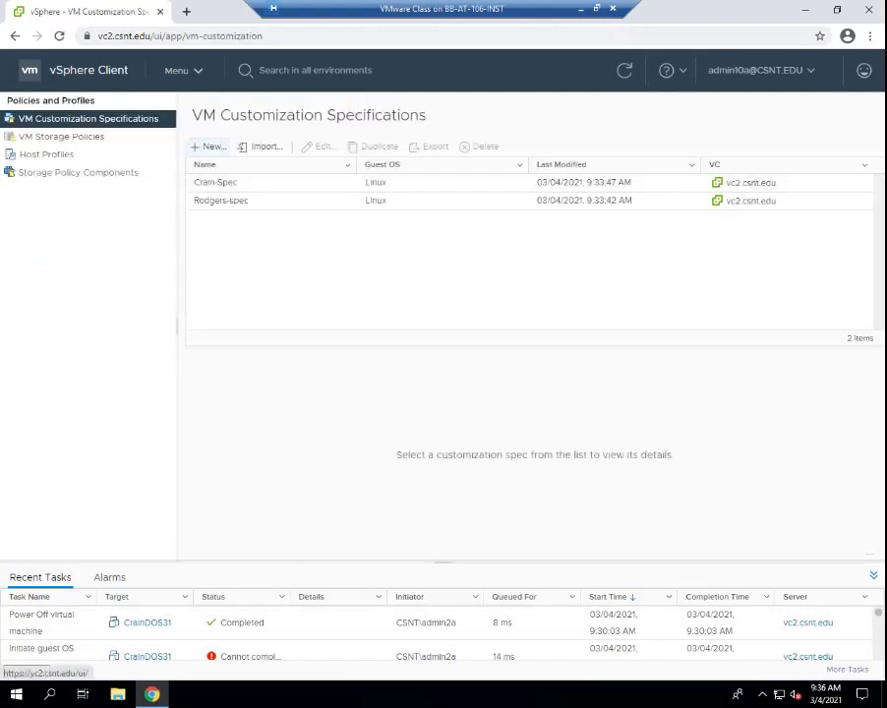
left_click(210, 147)
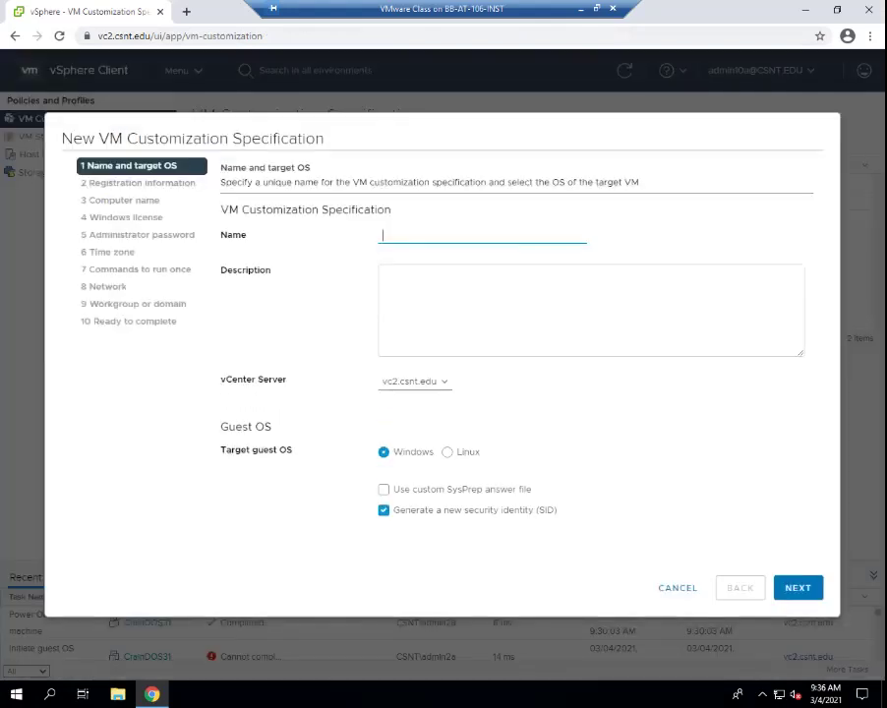
- Name the spec with the surname plus '-spec', add a short description, and target Linux
type("Goodman-spec")
left_click(386, 276)
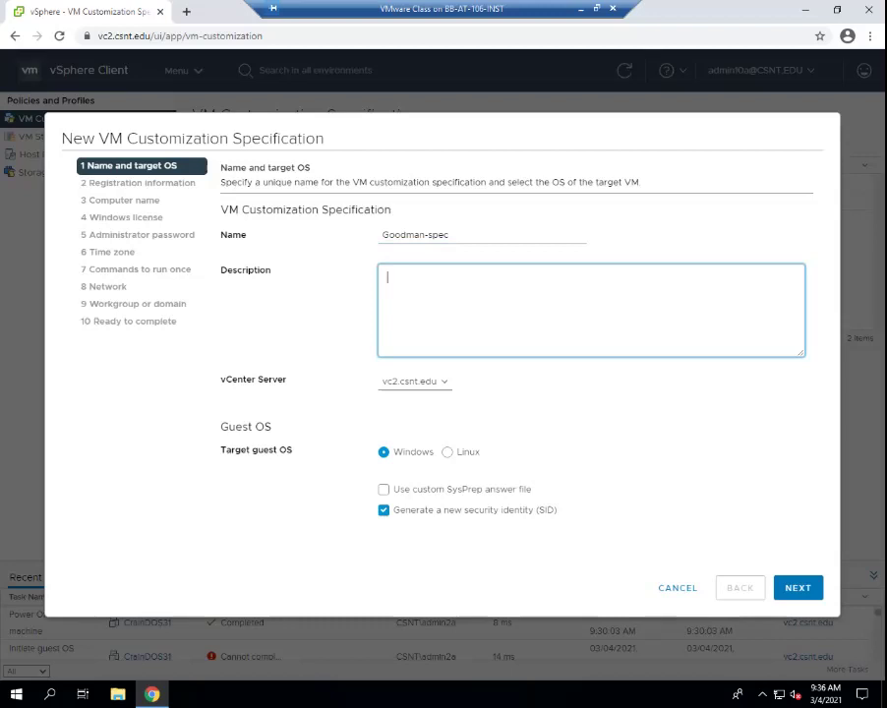
type("Sean, lets attack MR")
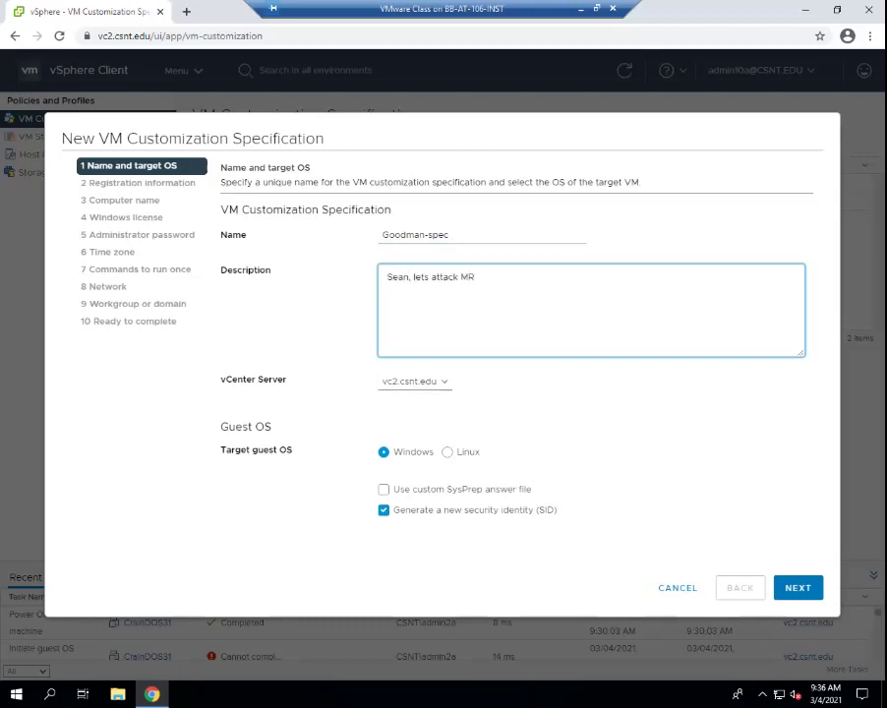
key("Tab")
left_click(448, 451)
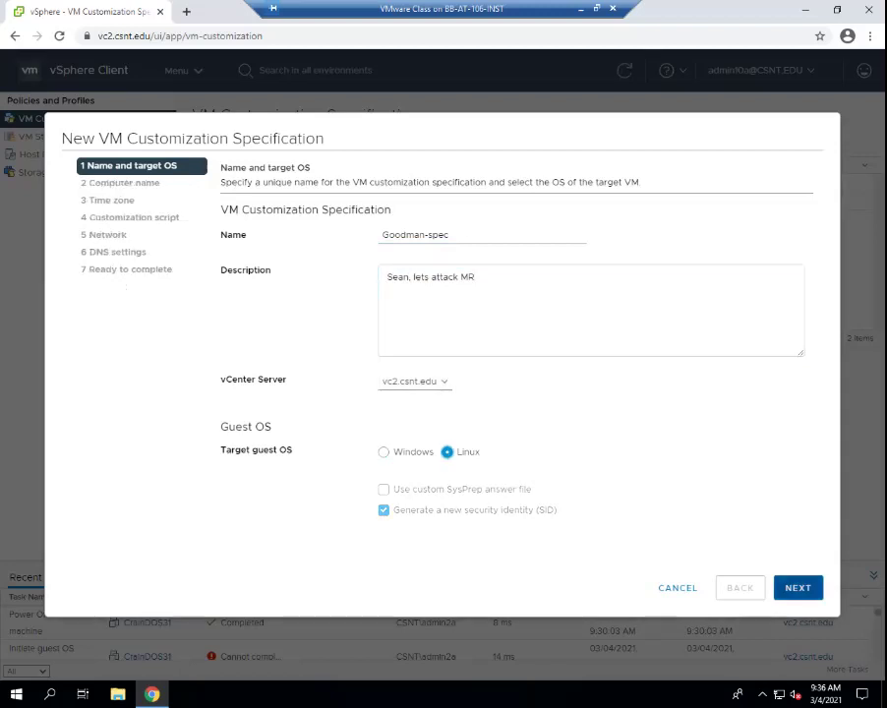
key("Return")
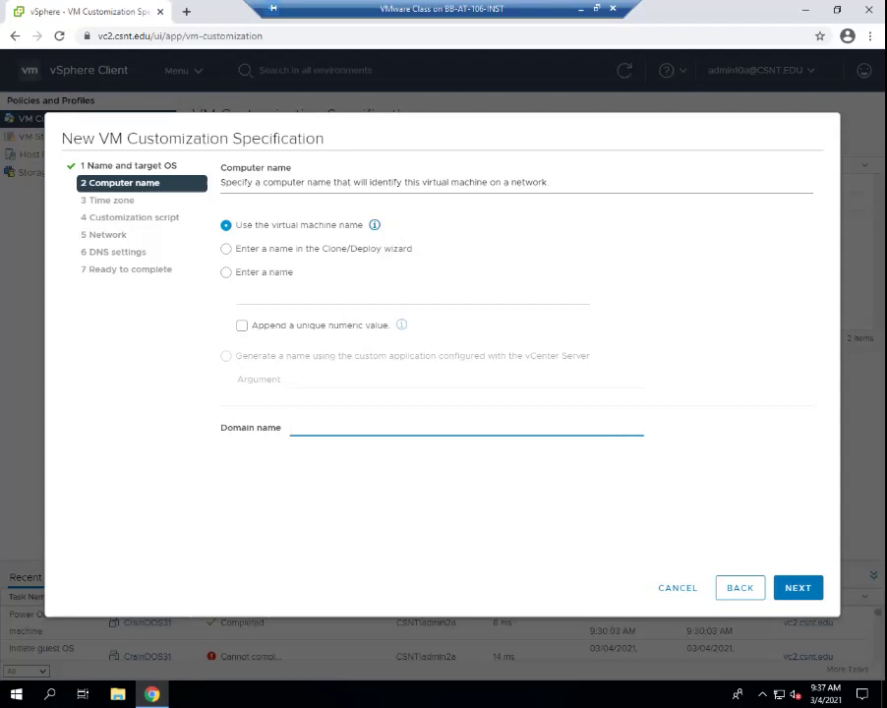
- Enter csnt.edu as the domain name and continue to the Time zone step
type("csnt.edu")
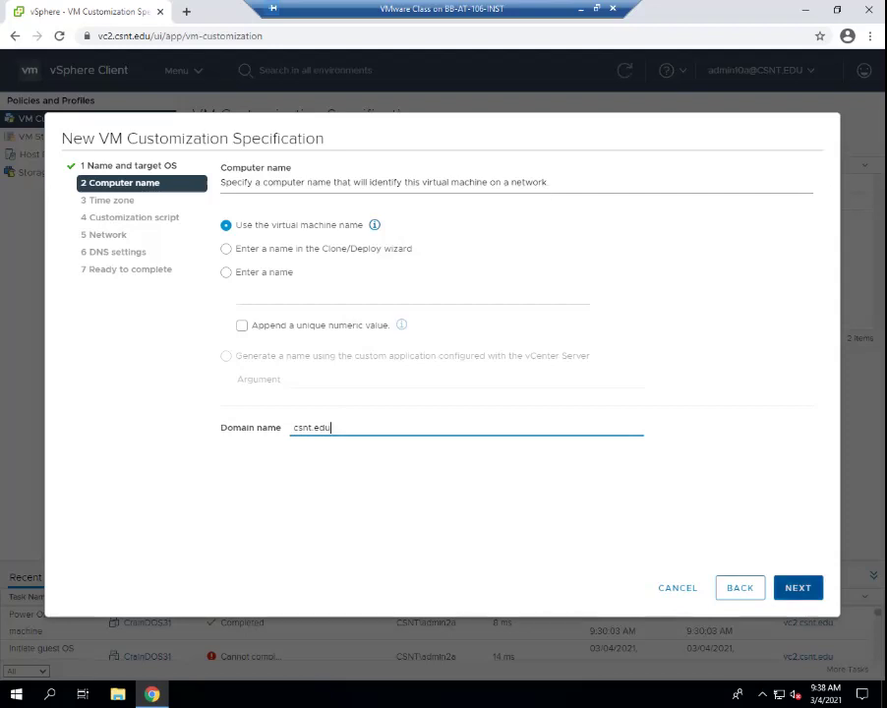
key("Return")
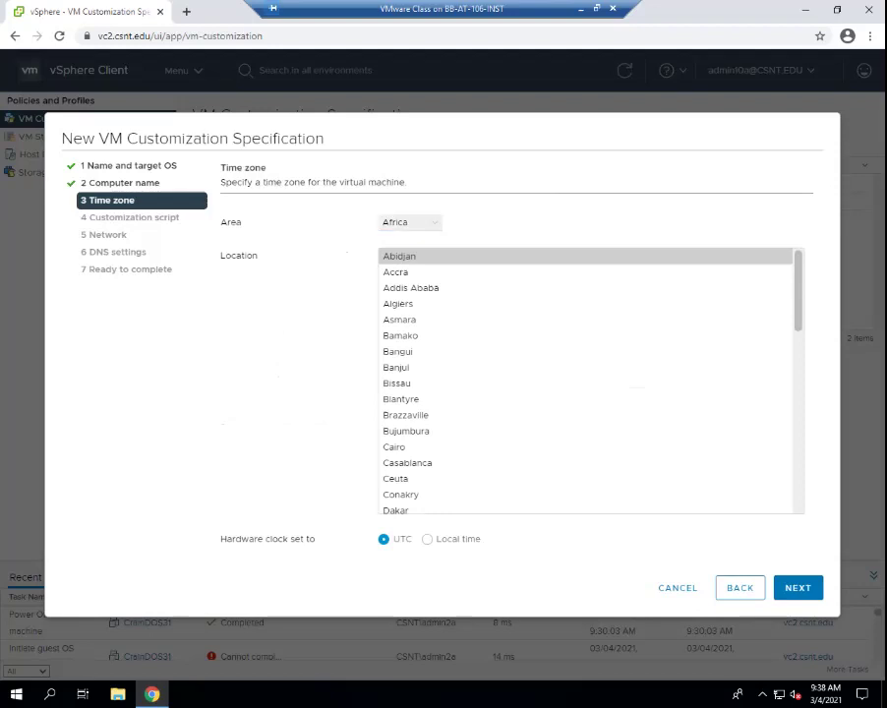
- Set the time zone area to US and location to Central
key("alt+Down")
key("Down")
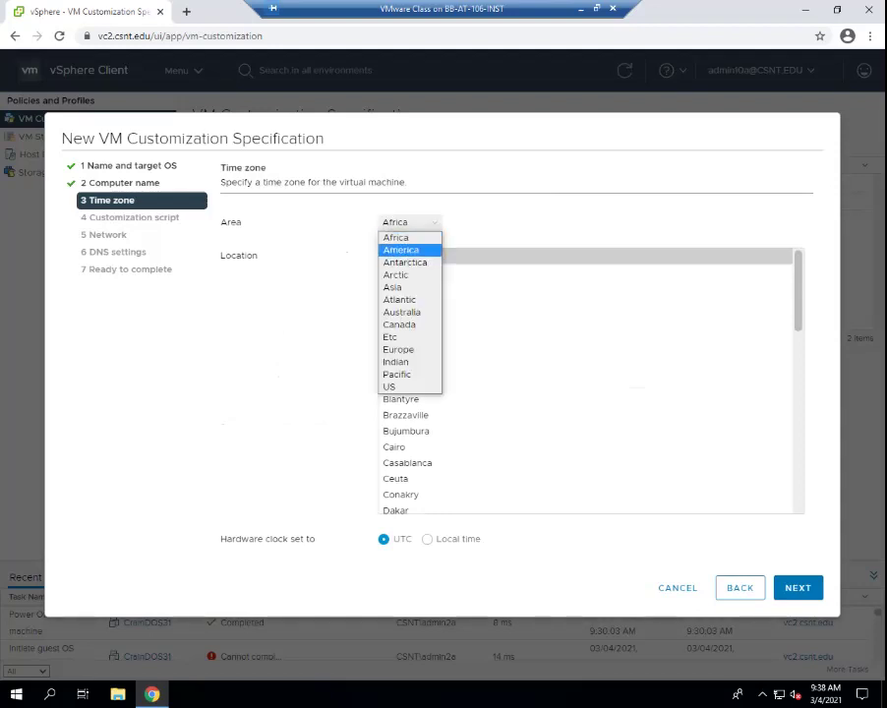
key("Down")
key("Down")
key("Down")
key("Down")
key("Down")
key("Down")
key("Down")
key("Down")
key("Down")
key("Down")
key("Down")
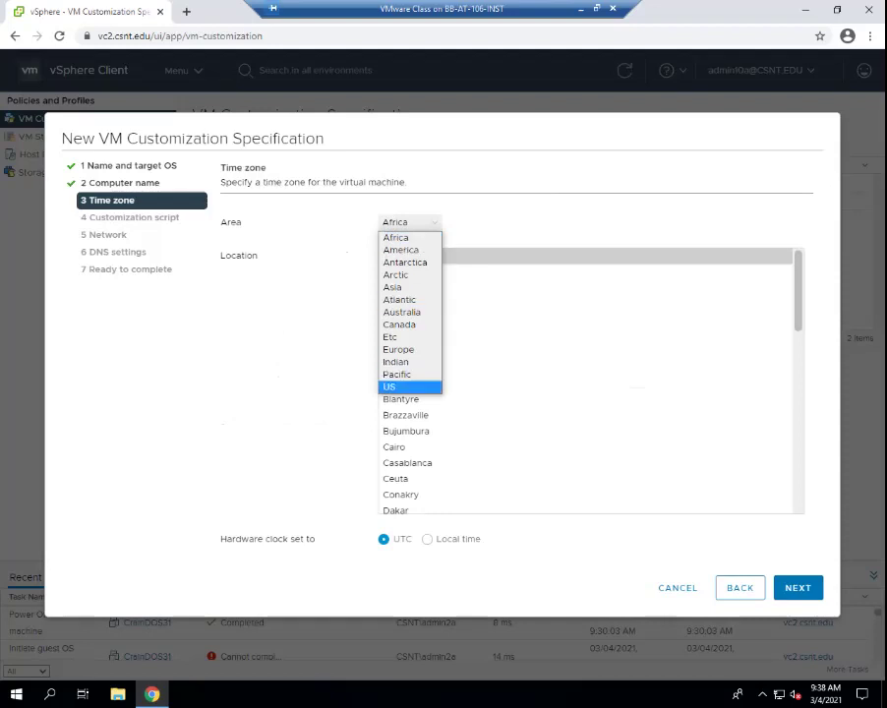
key("Return")
left_click(585, 304)
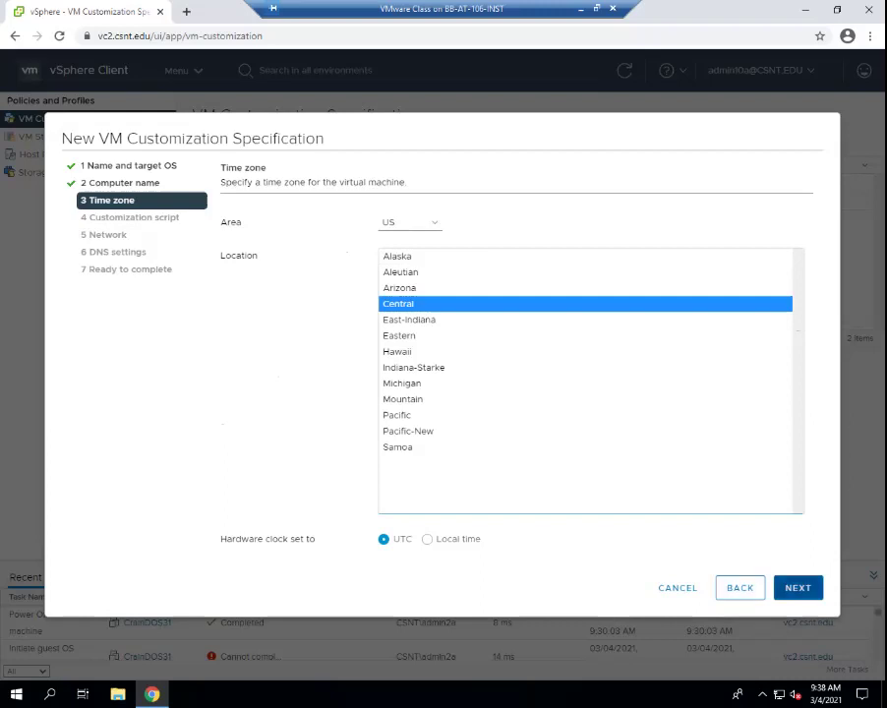
left_click(798, 588)
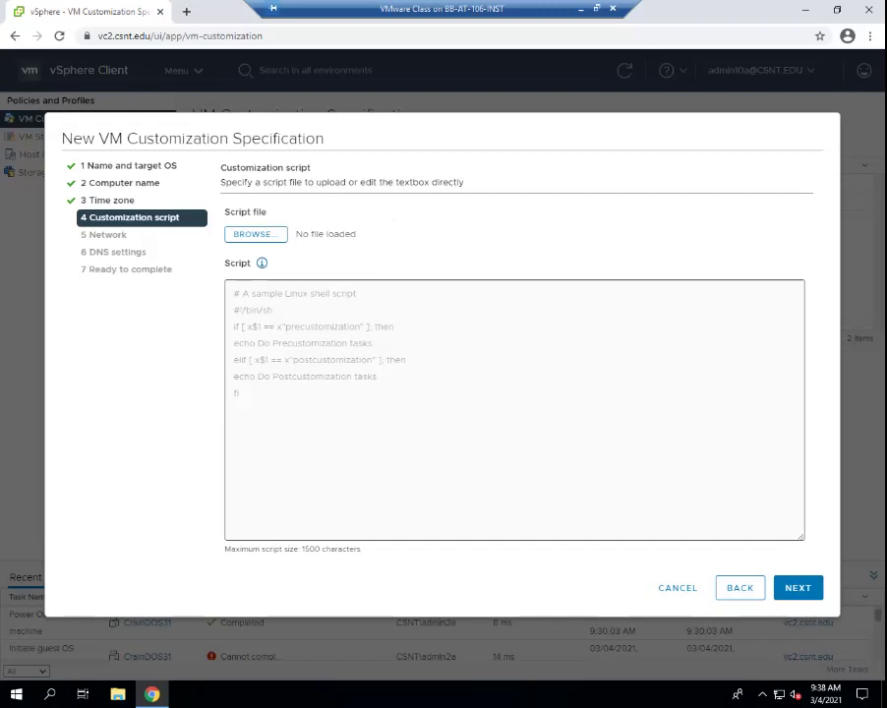
left_click(740, 588)
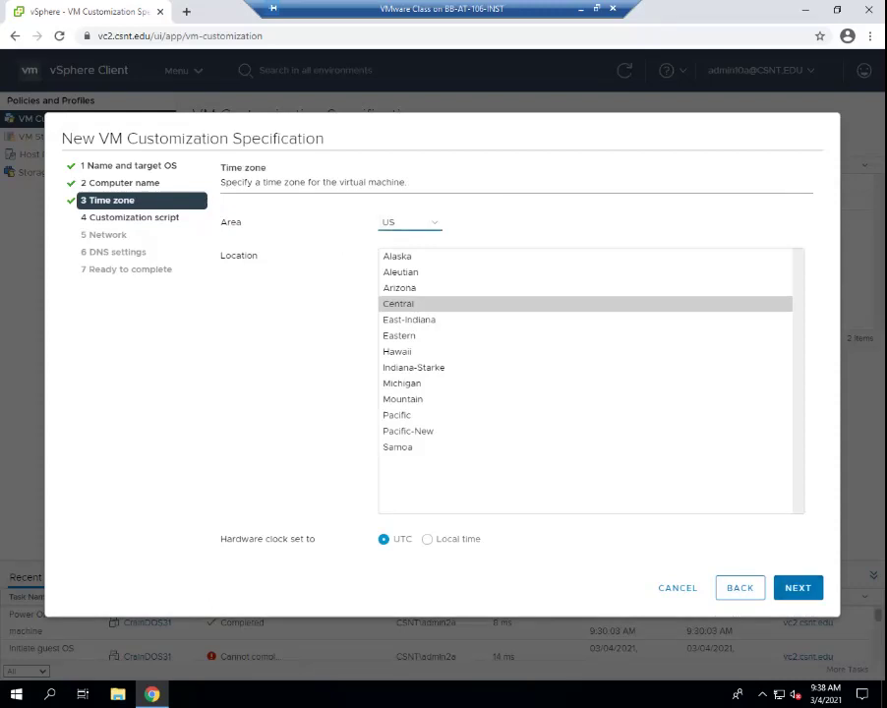
- Try America/Chicago, then revert the time zone to US/Central
left_click(410, 222)
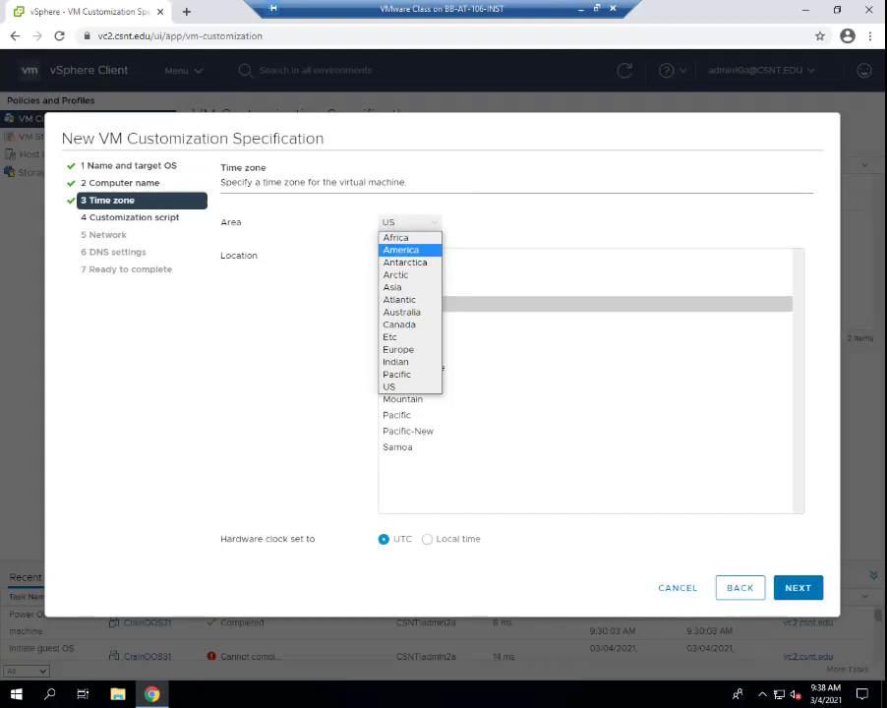
key("Return")
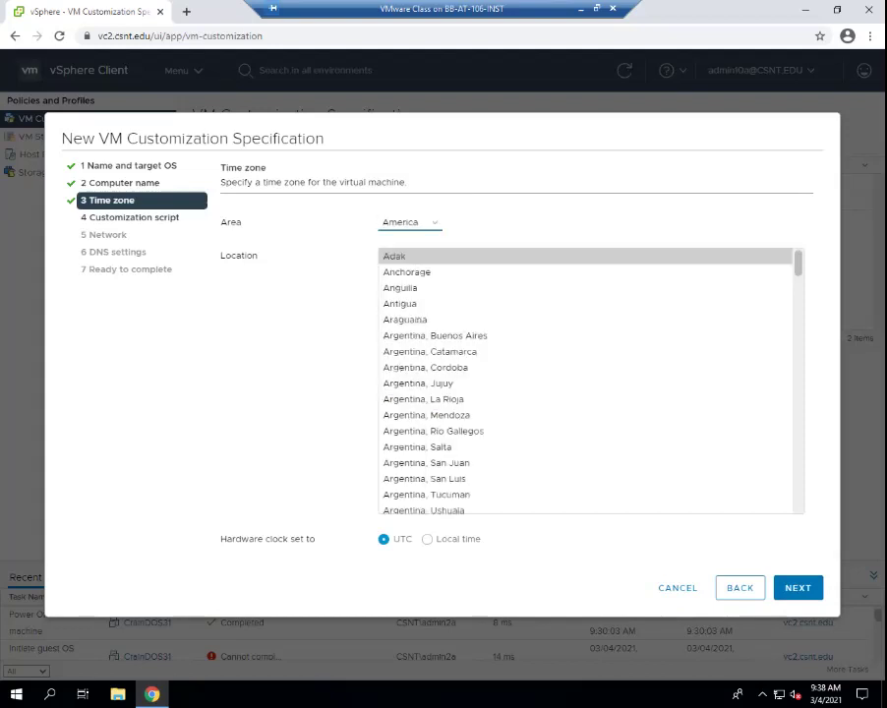
scroll(590, 381, "down", 4)
scroll(591, 381, "up", 3)
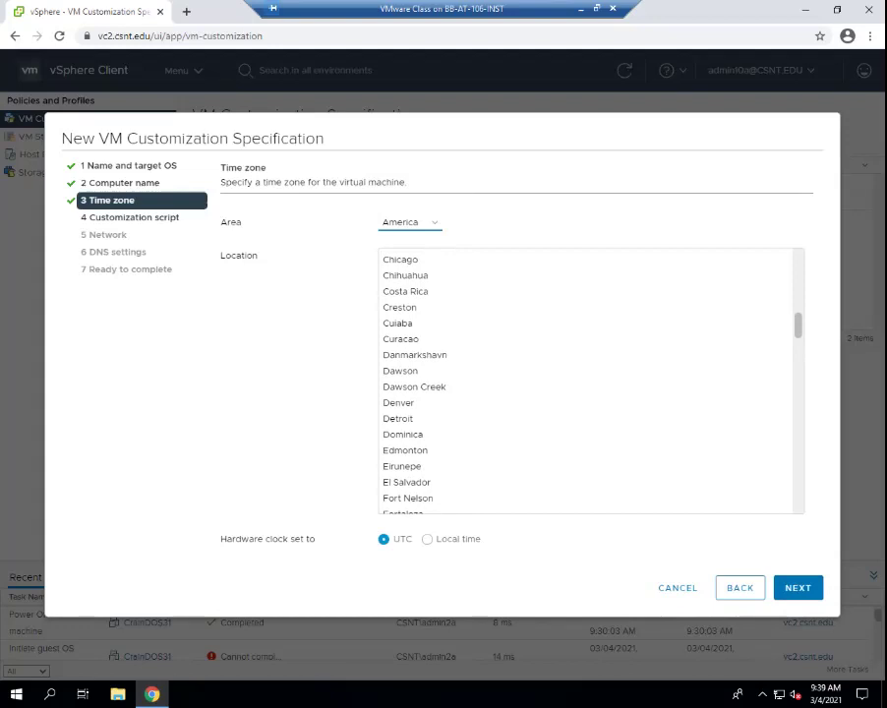
left_click(401, 260)
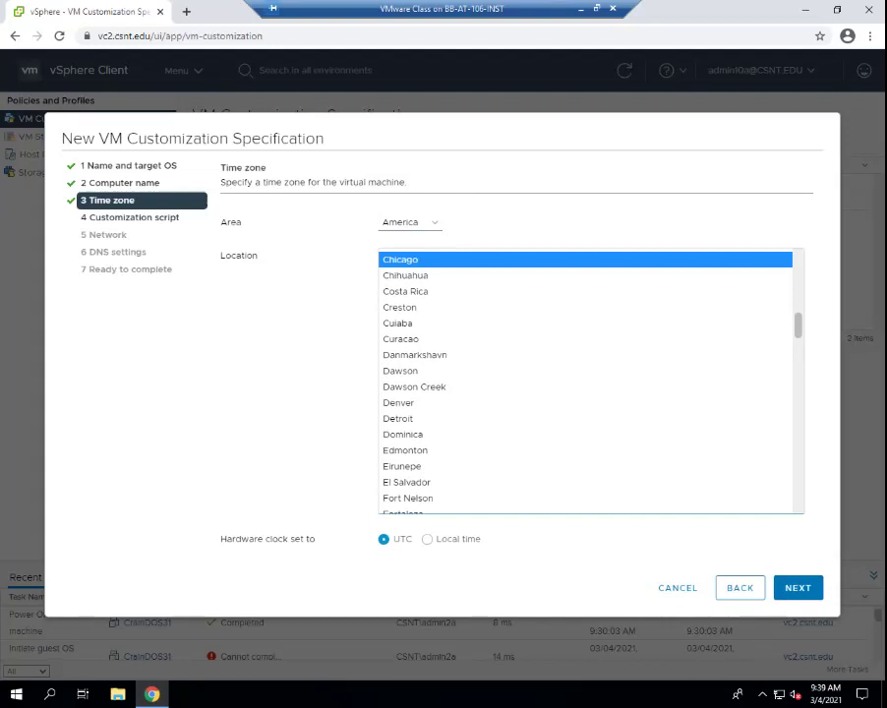
left_click(410, 223)
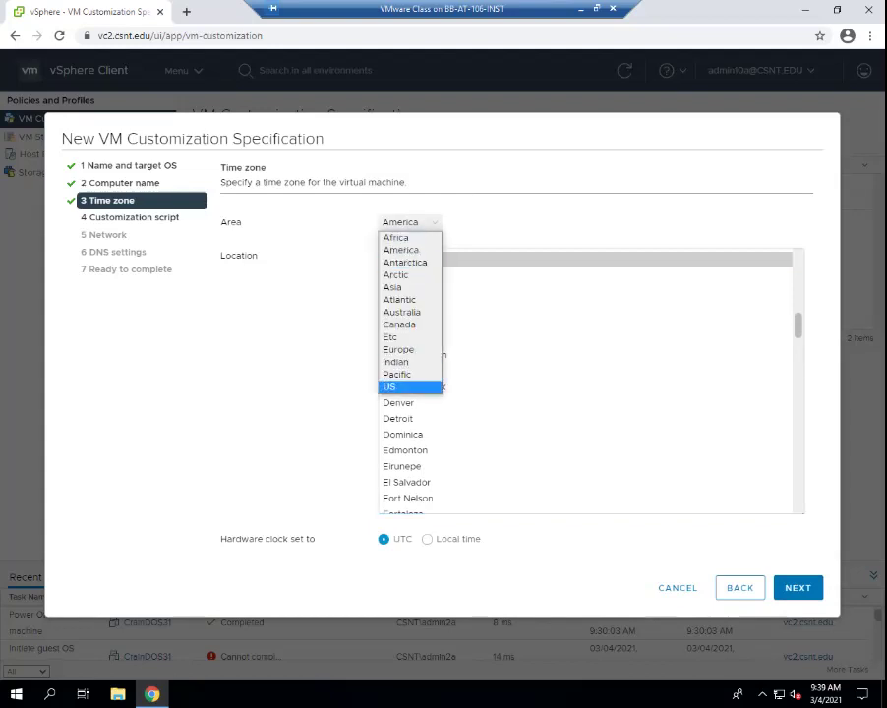
key("Return")
left_click(399, 303)
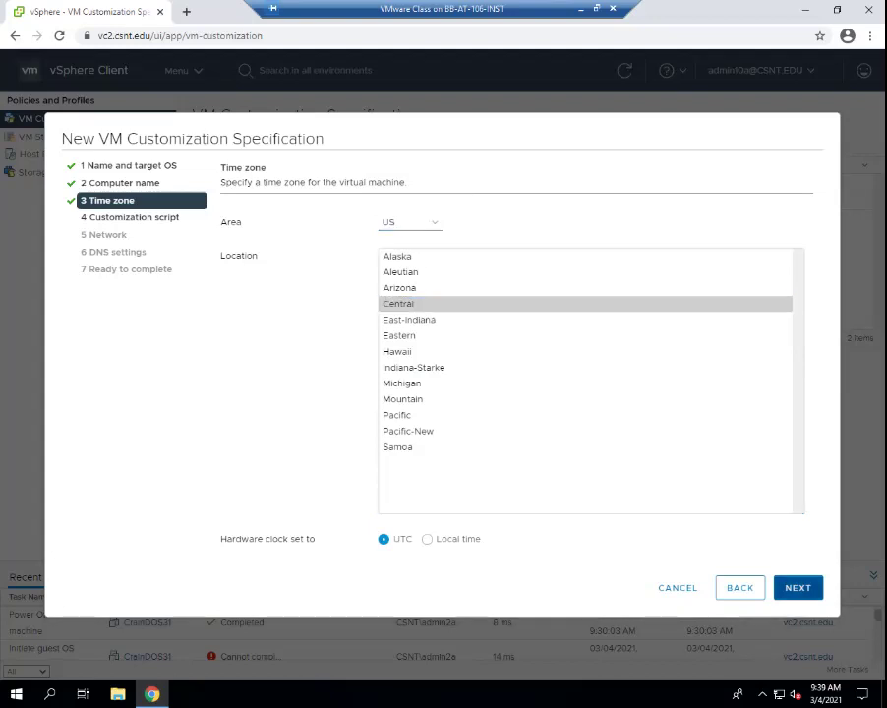
- Skip the customization script and keep standard DHCP network settings
key("Return")
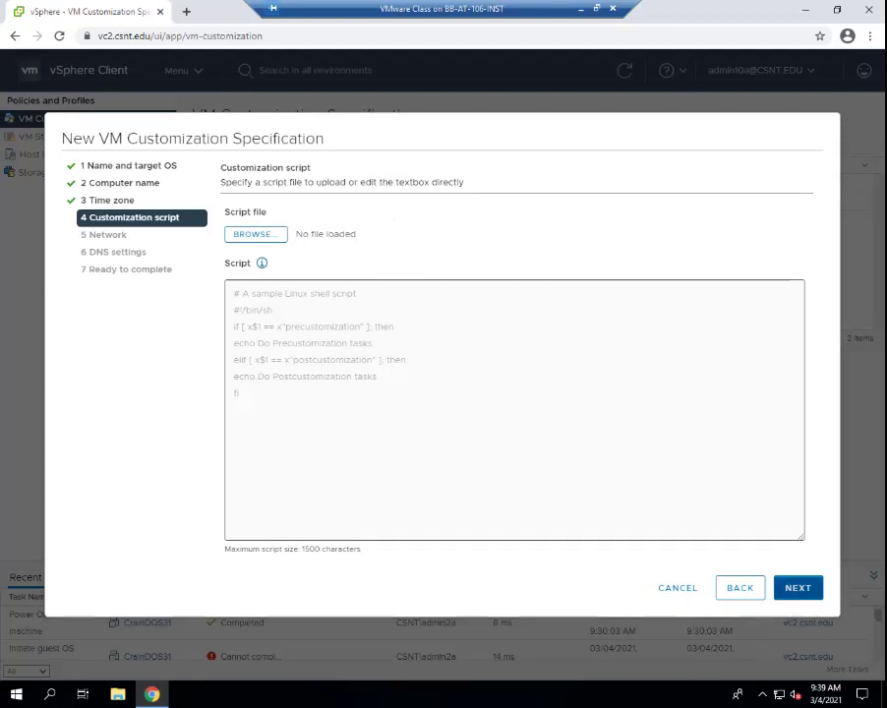
key("Return")
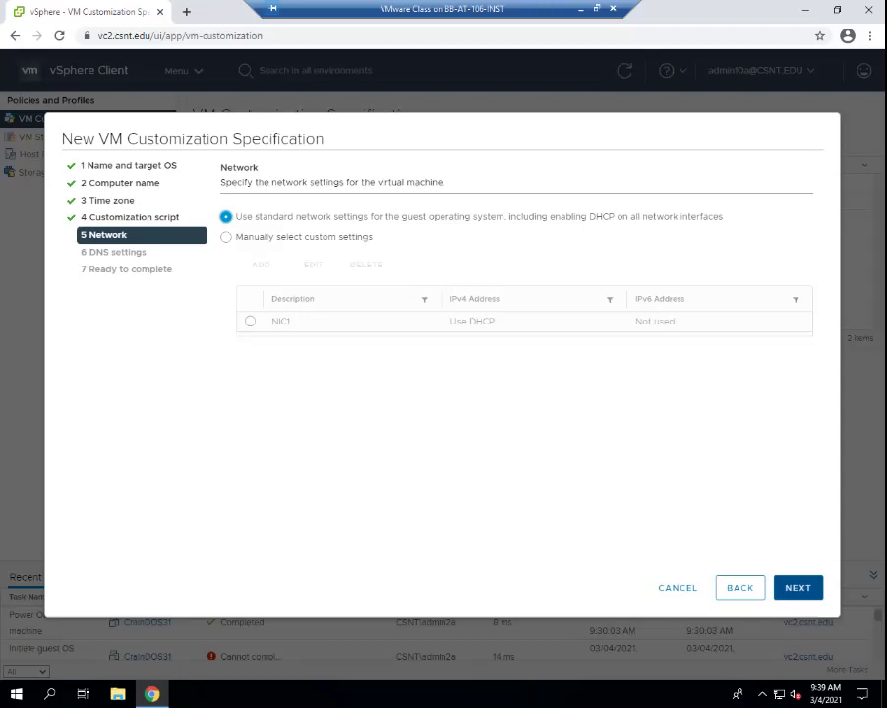
key("Return")
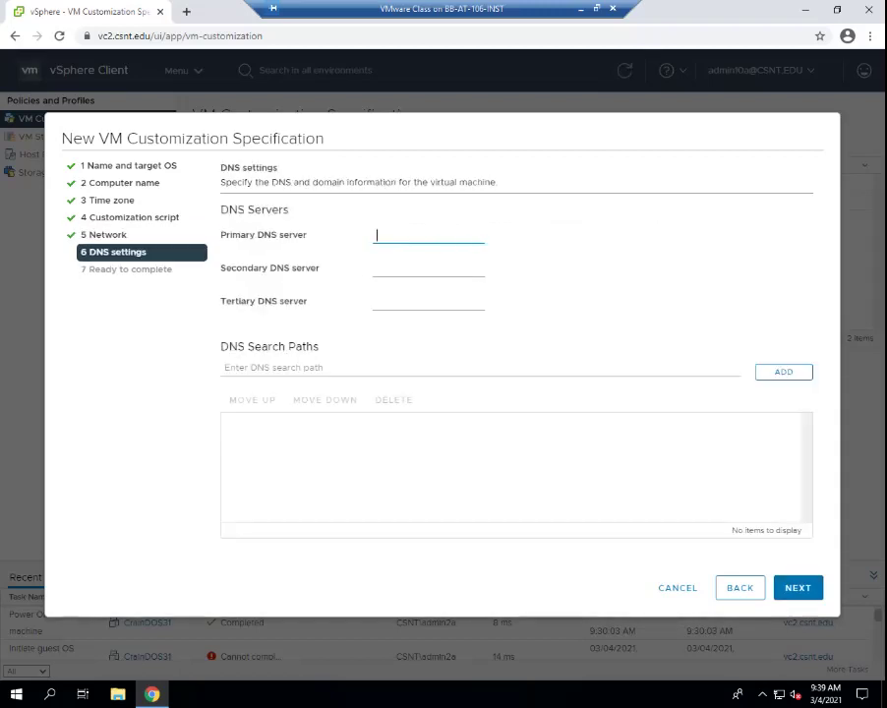
- Set primary DNS 10.10.1.10 and DNS search path csnt.edu, then go to review
type("10.10.1.10")
left_click(295, 368)
type("csnt.edu")
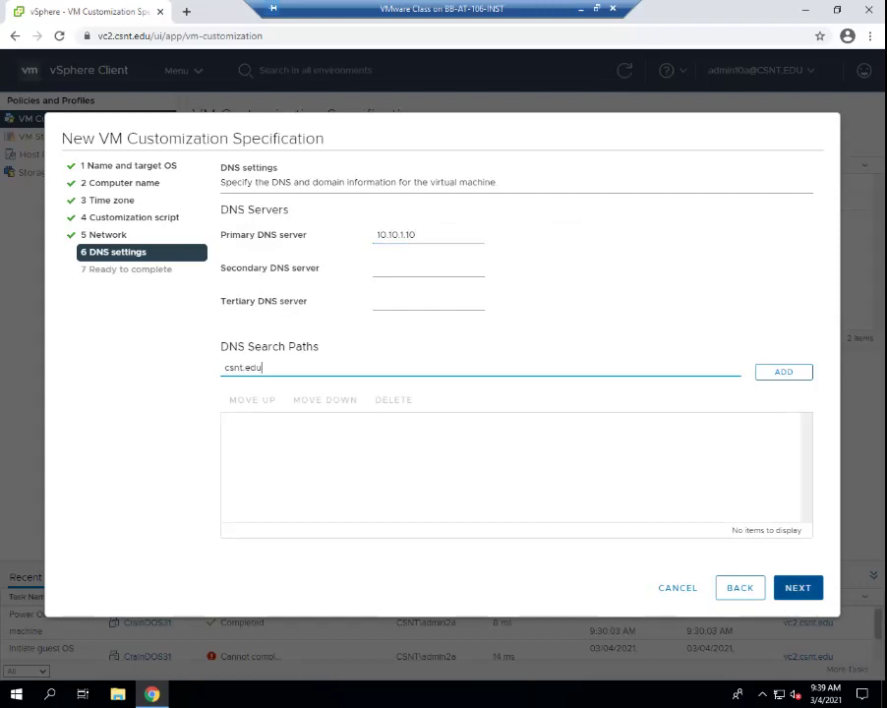
left_click(798, 588)
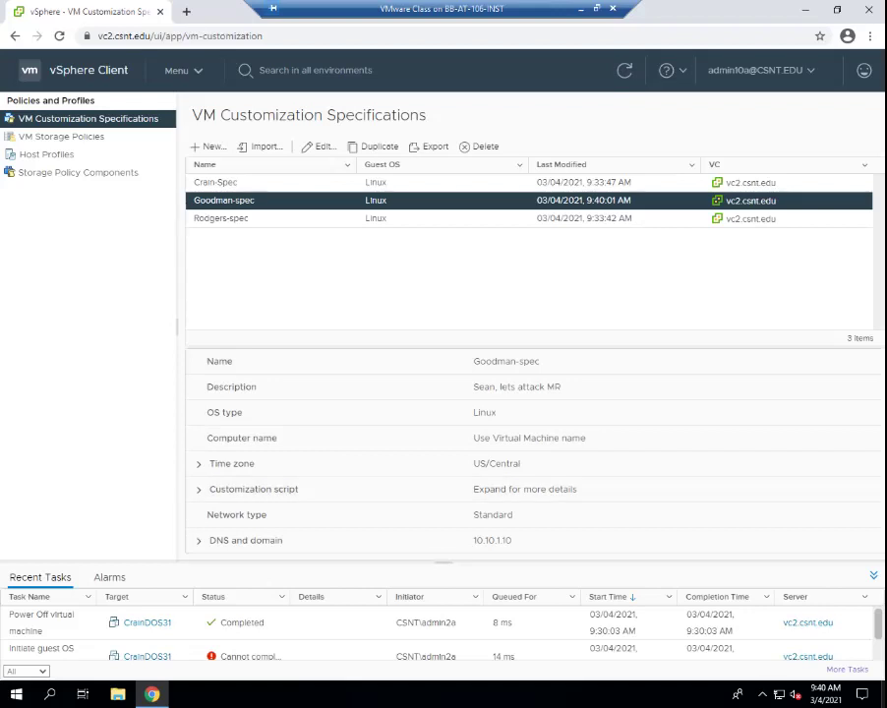
- Type a 'TASK 3' heading after the Task 2 notes in Notepad
key("alt+Tab")
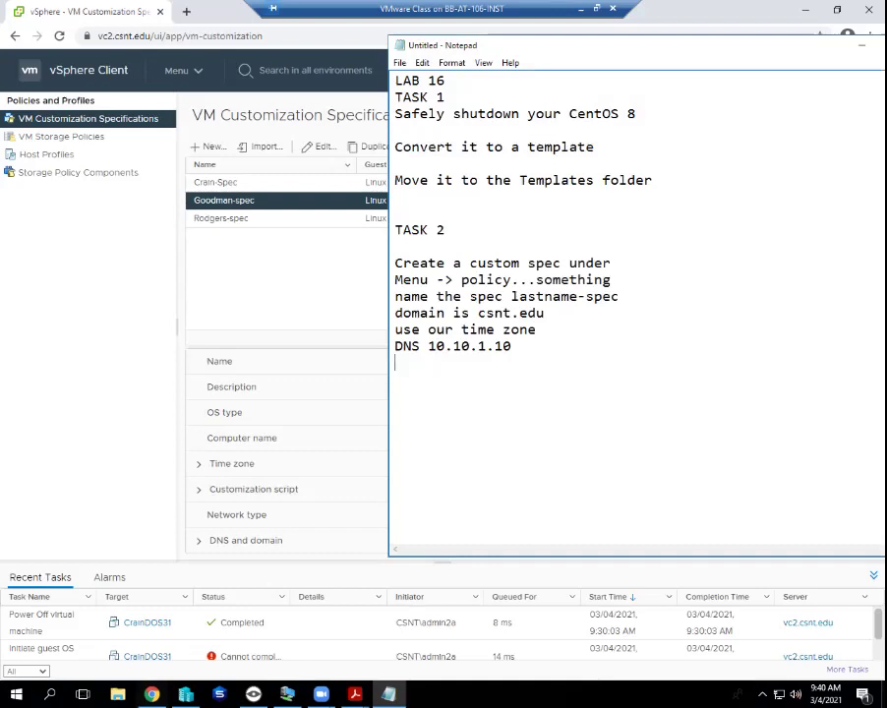
type("TASK 3")
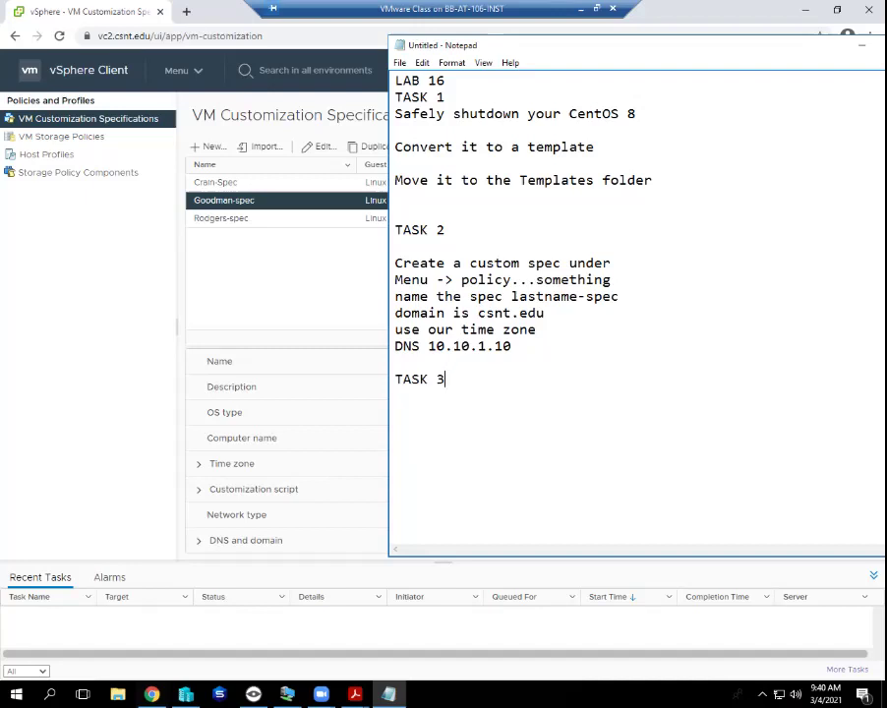
- Scroll the lab PDF to Task 3, Deploy Virtual Machines from a Template, then return to vSphere
mouse_move(355, 694)
left_click(433, 610)
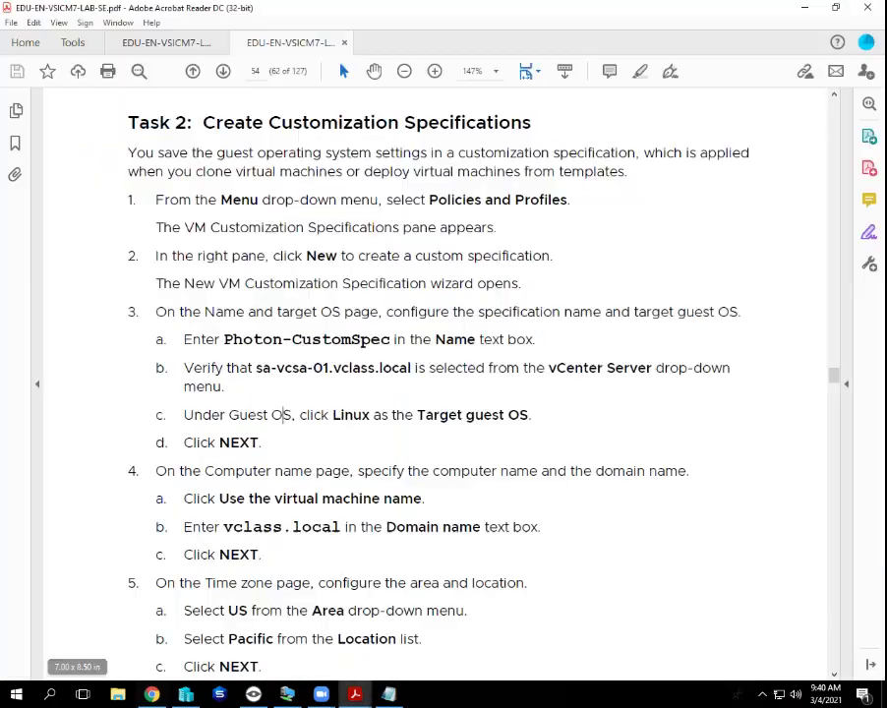
scroll(284, 414, "down", 10)
scroll(433, 384, "down", 5)
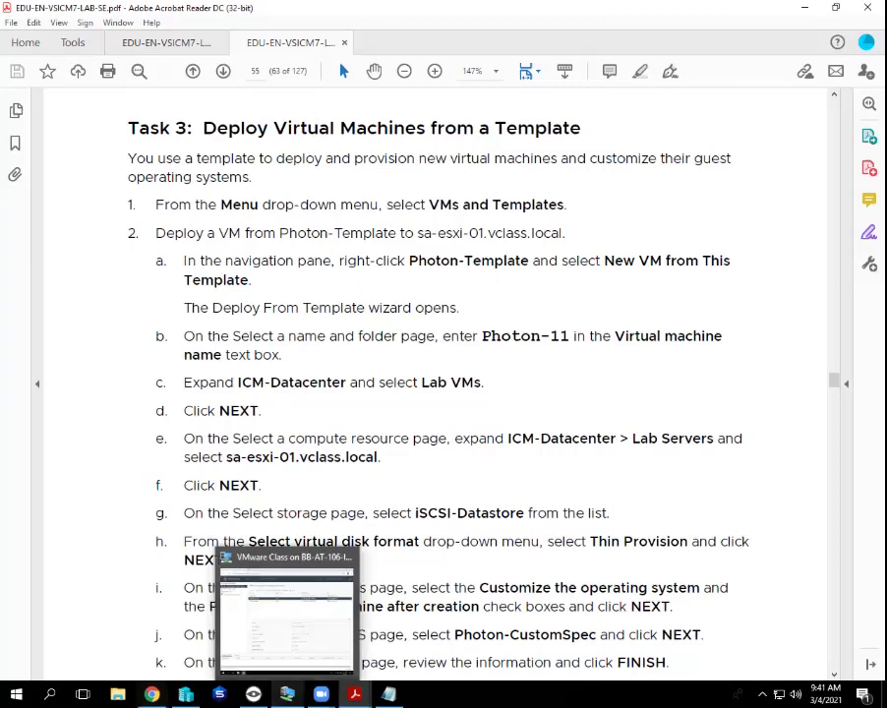
left_click(287, 694)
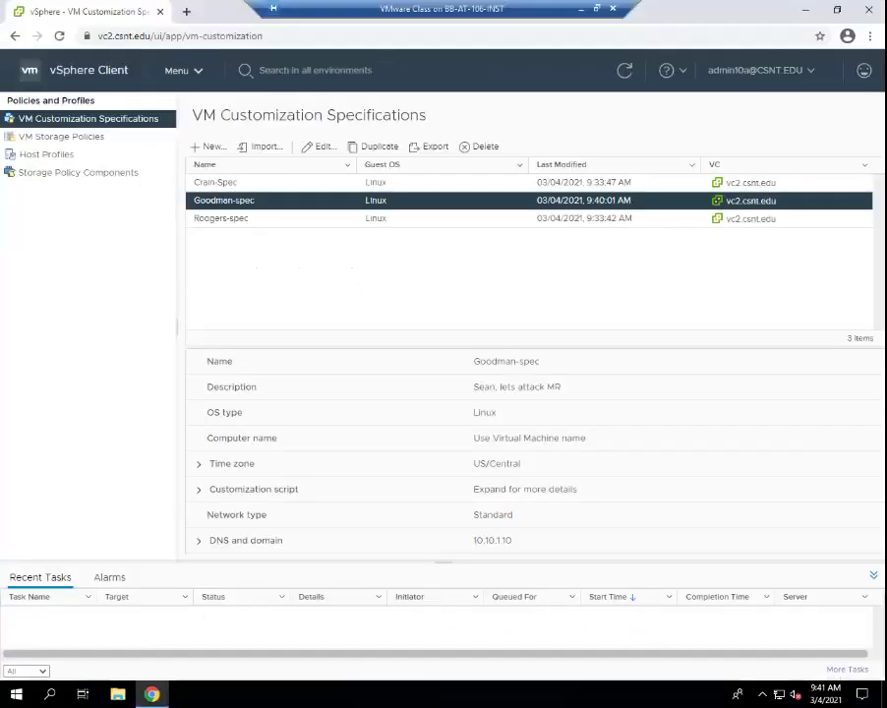
- Show the VMs and Templates inventory with the Lab Templates folder, then switch back to the lab PDF
left_click(183, 70)
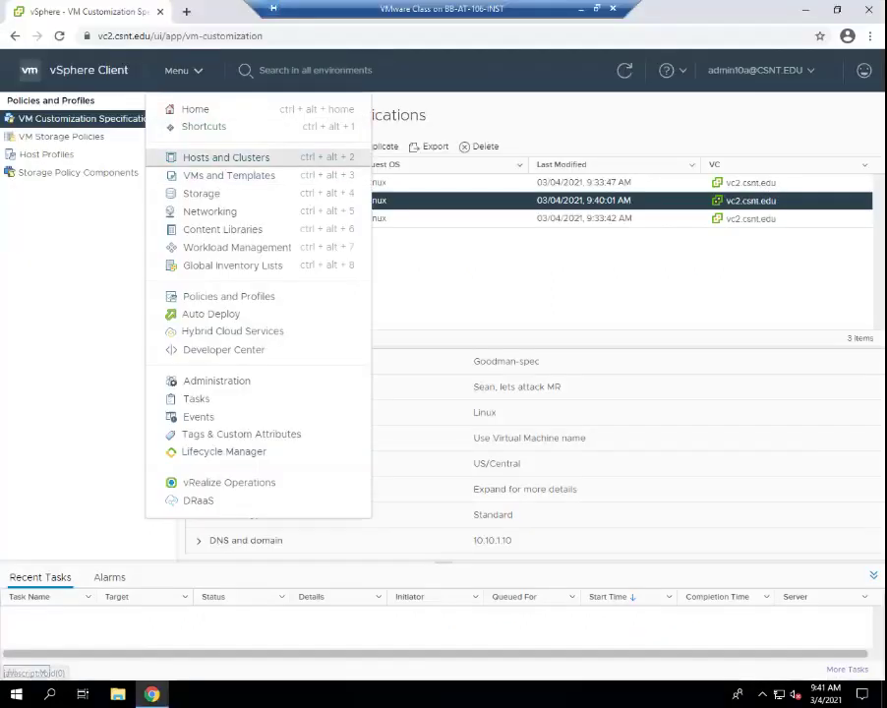
left_click(228, 175)
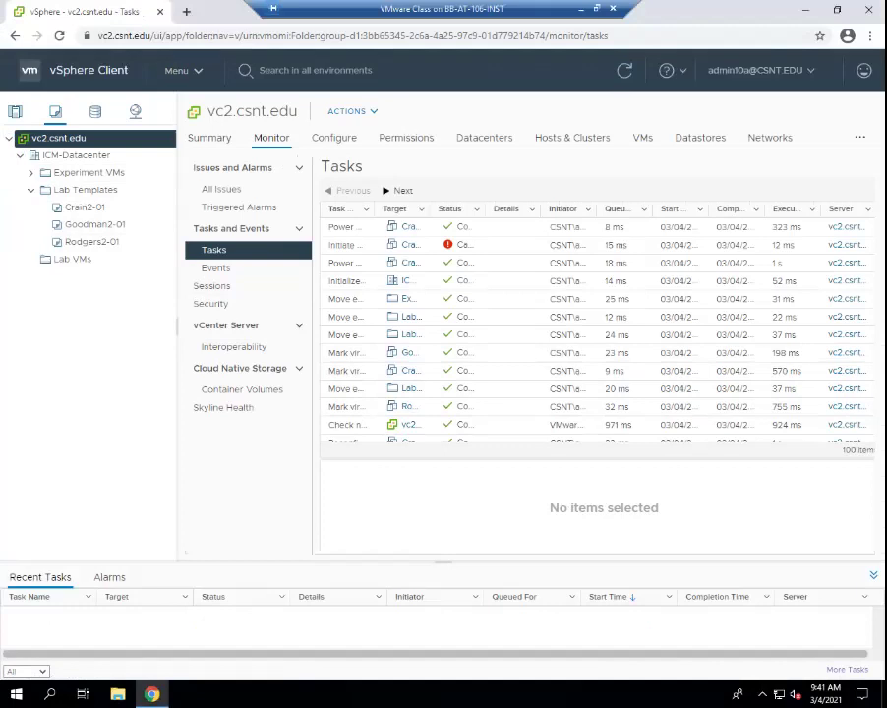
key("alt+Tab")
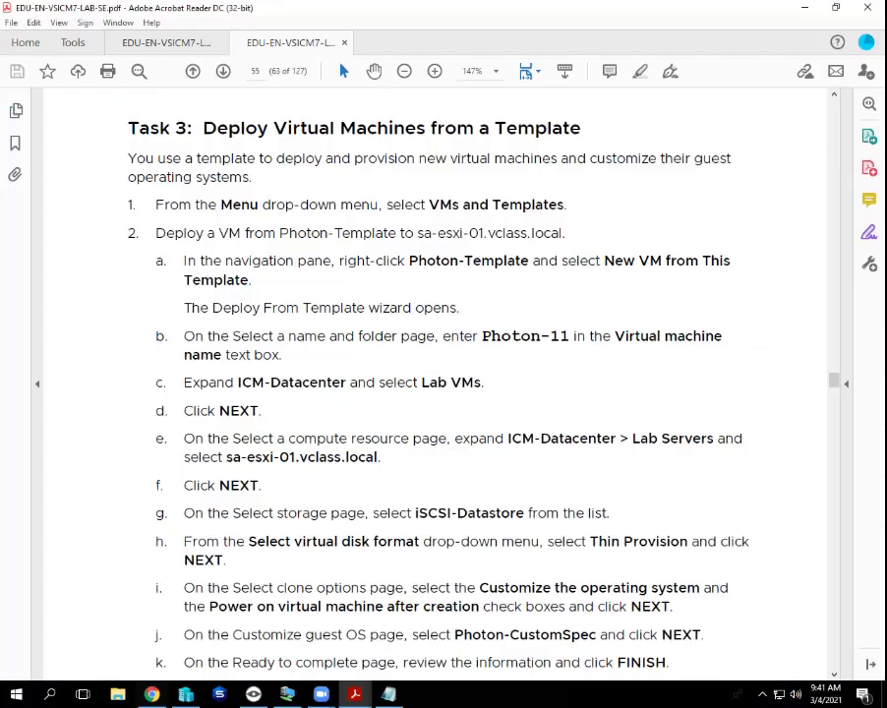
- Read the Task 3 steps in the PDF, then return to the vSphere and Notepad window
scroll(442, 384, "down", 1)
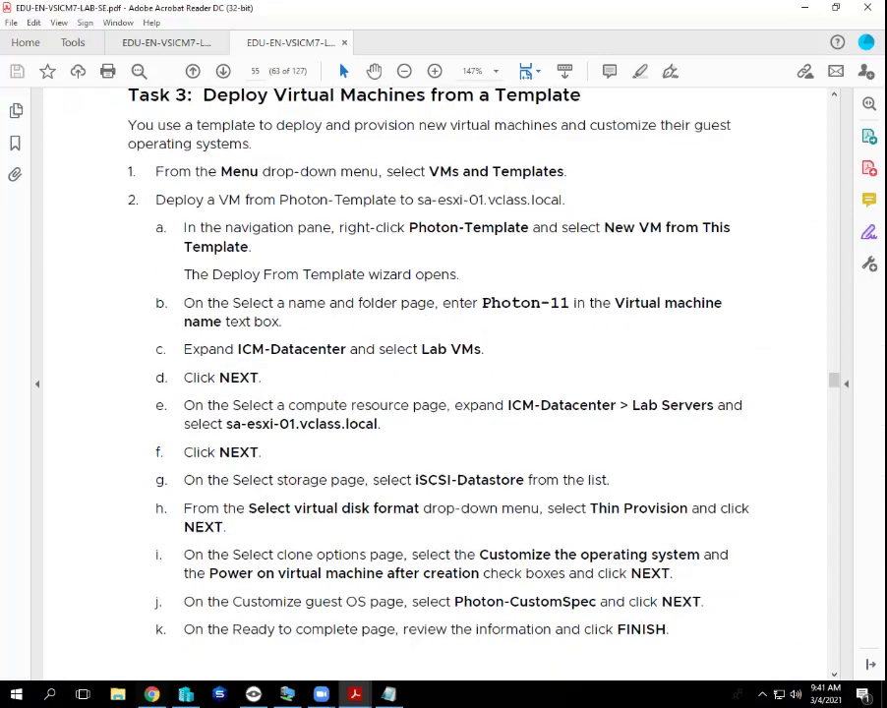
key("alt+Tab")
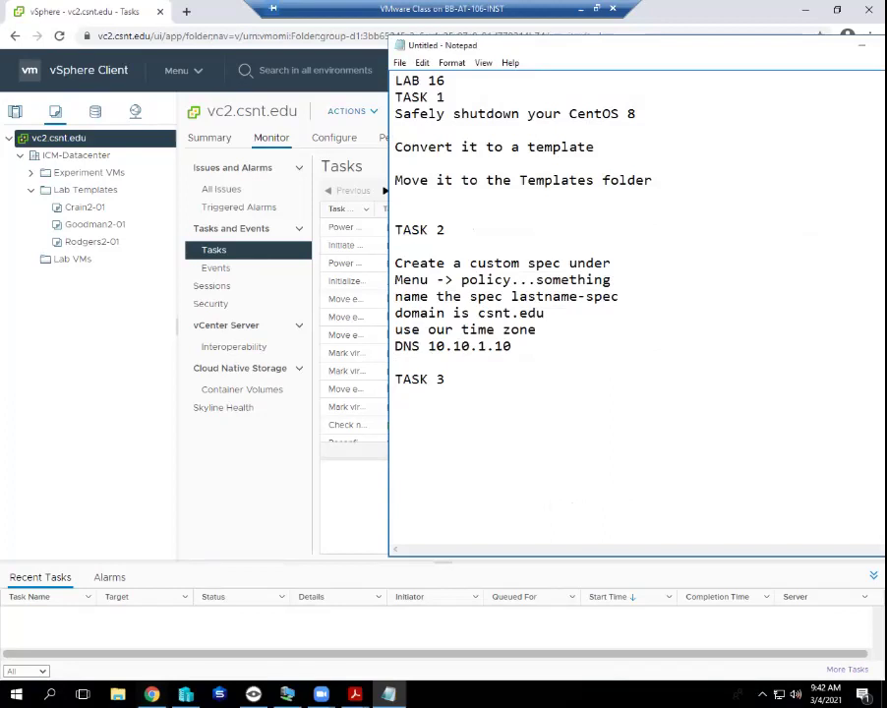
- Add the Task 3 notes 'New VM from your template' and 'name is lastname#-02'
type("New VM from your template")
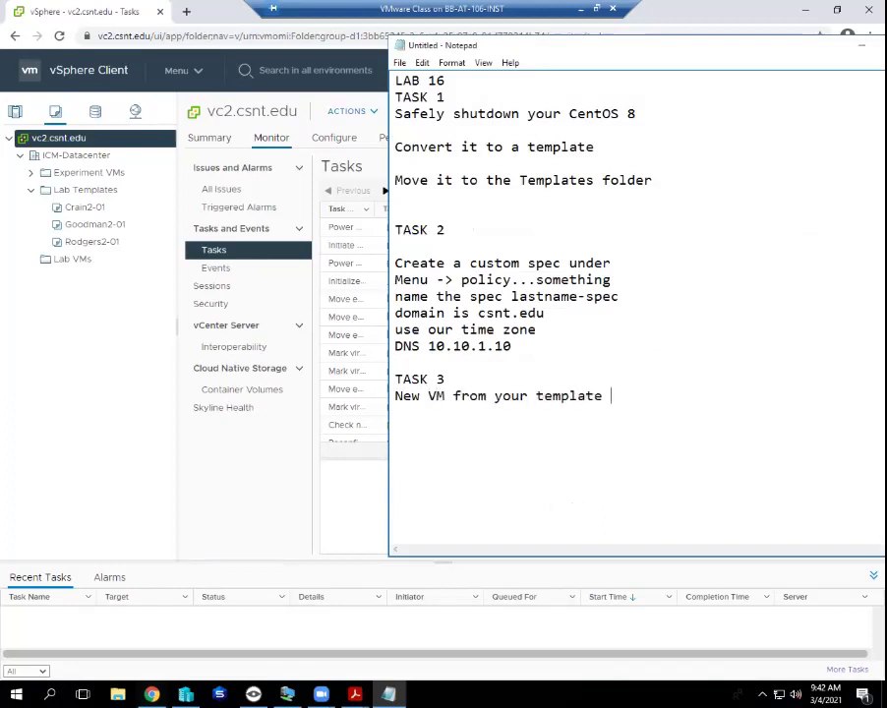
key("Return")
type("name is lastname")
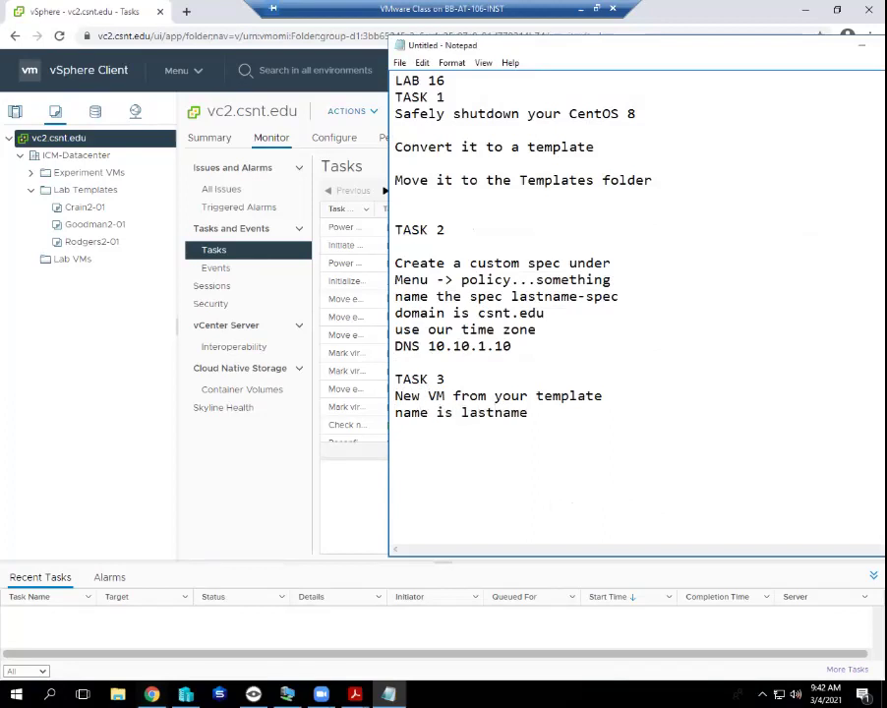
type("#-02")
key("Return")
- Append '# = your group number' to the name line, then bring the lab PDF back
key("BackSpace")
type("# =")
key("BackSpace")
type("= your grop n")
key("BackSpace")
key("BackSpace")
key("BackSpace")
key("BackSpace")
type("op")
key("BackSpace")
type("up number")
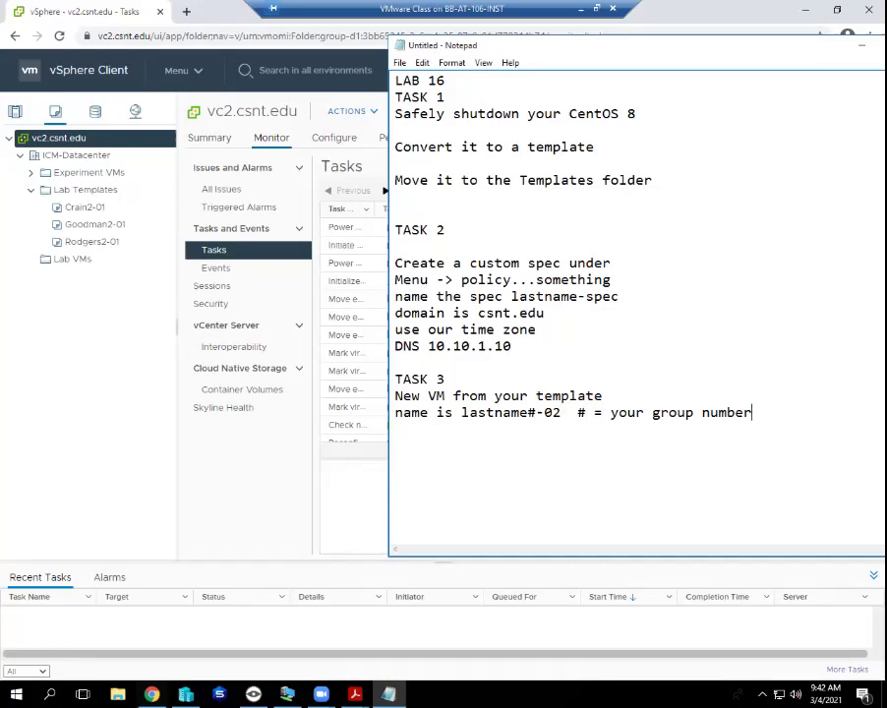
key("alt+Tab")
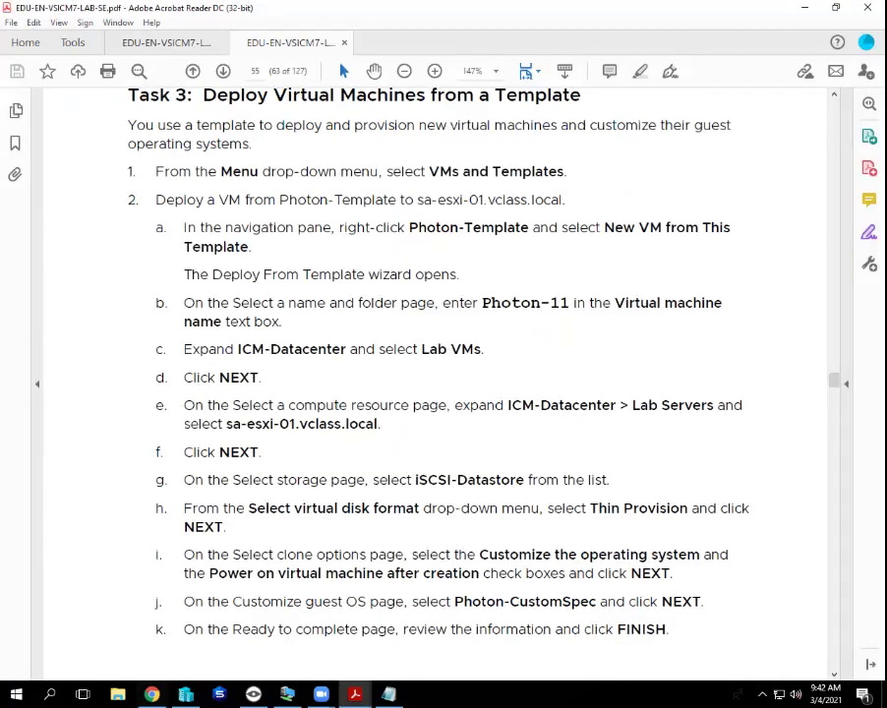
- Snap Notepad to the right half with the Acrobat lab guide widened on the left
key("alt+Tab")
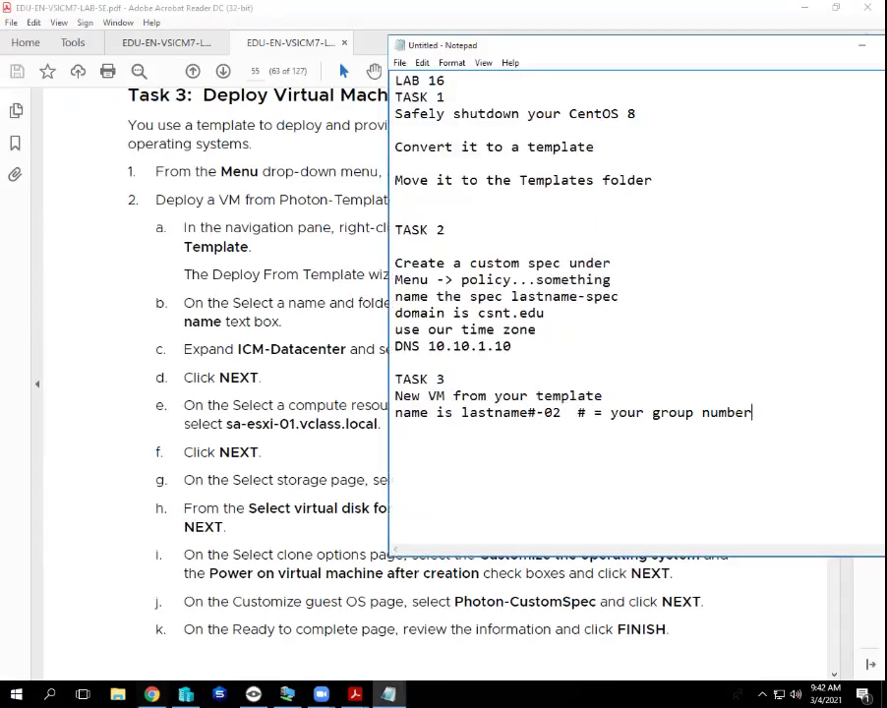
left_click_drag(492, 45, 719, 45)
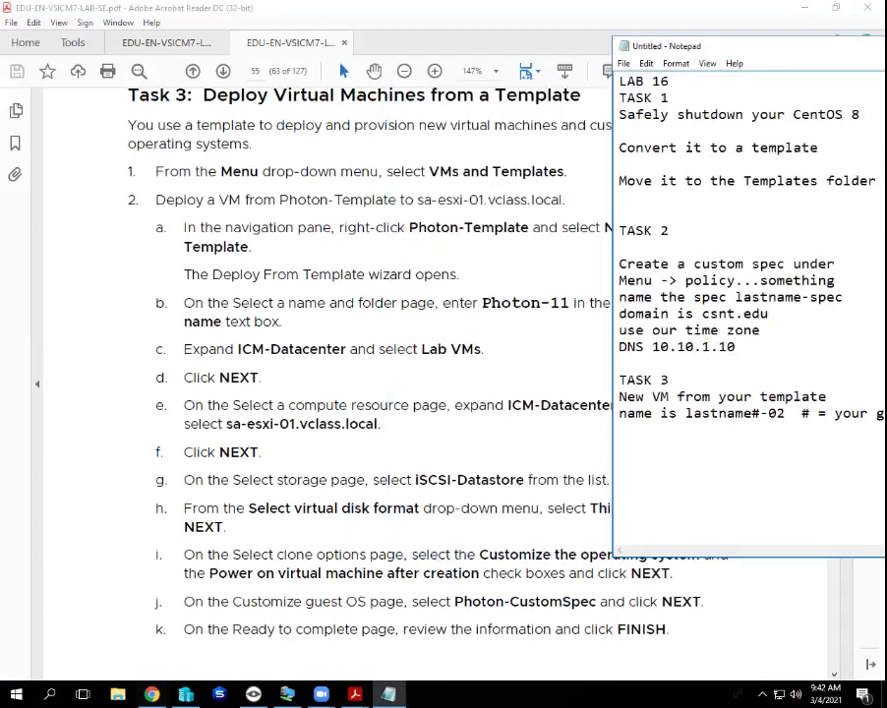
left_click_drag(868, 43, 886, 44)
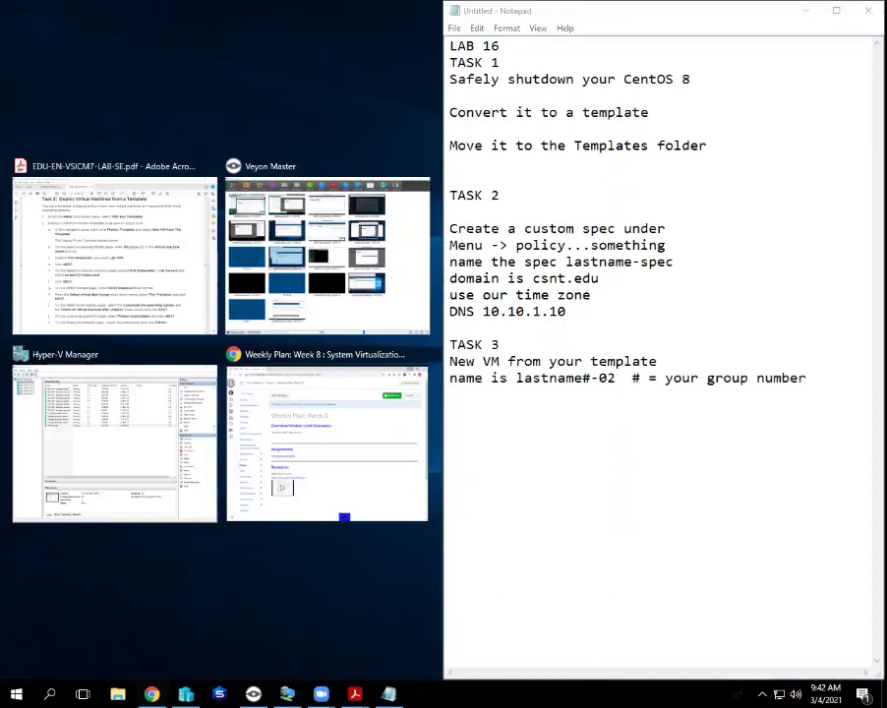
left_click(115, 250)
left_click_drag(443, 295, 624, 295)
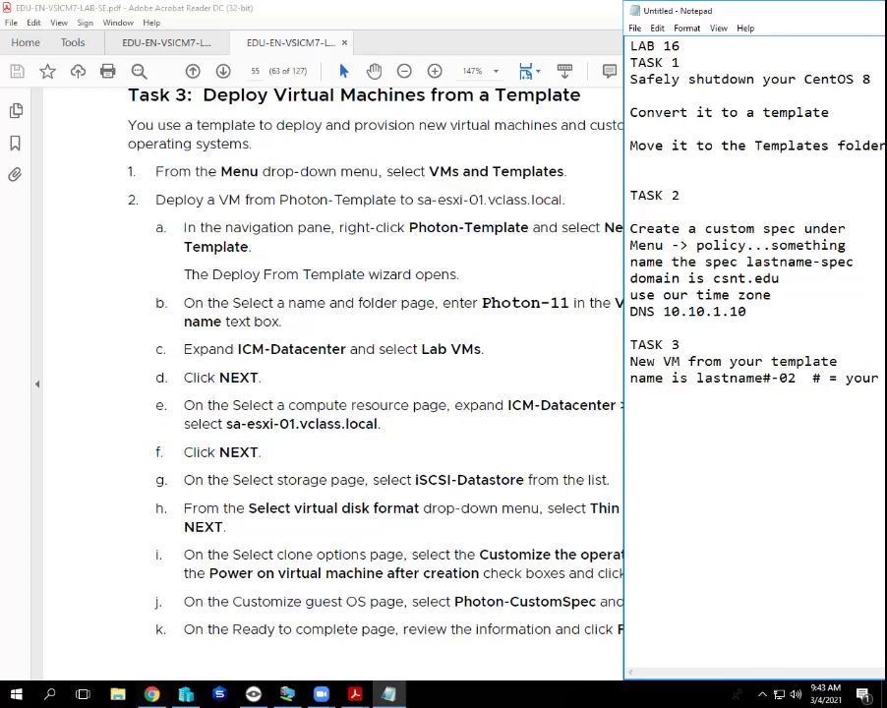
left_click_drag(798, 22, 813, 31)
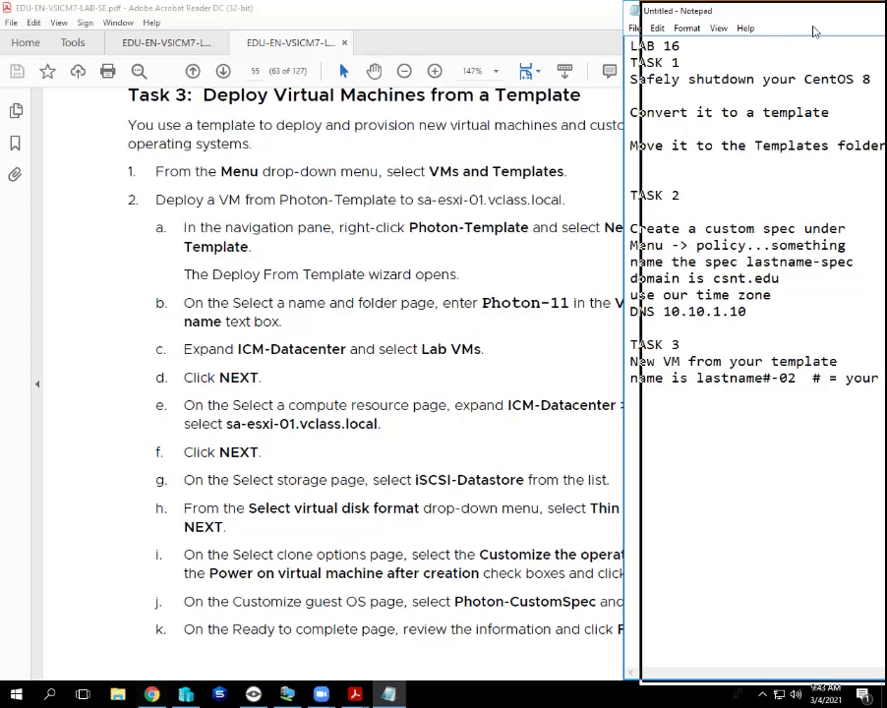
left_click_drag(813, 32, 818, 31)
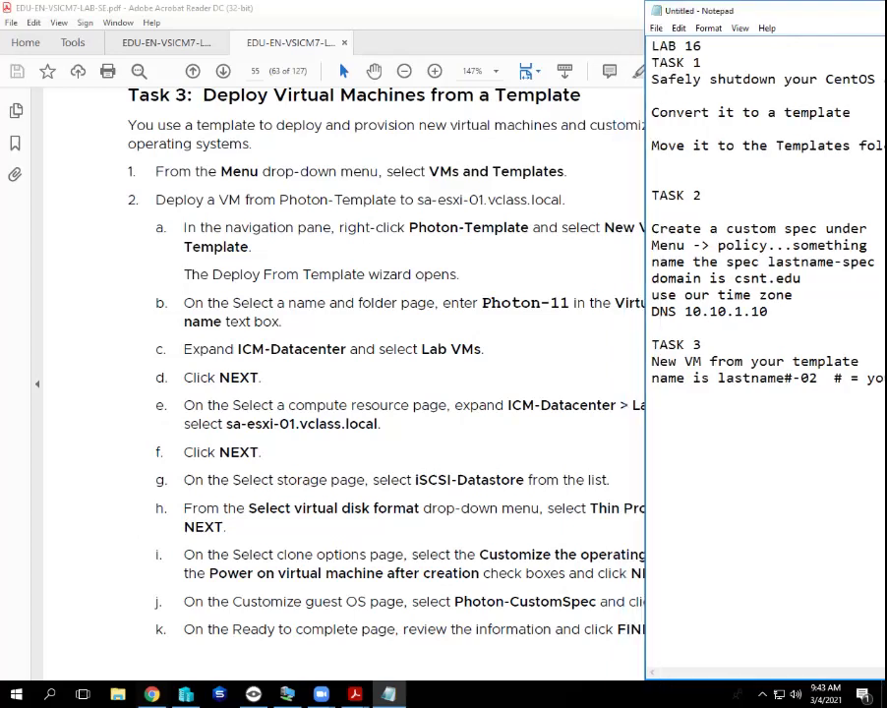
scroll(239, 43, "down", 2)
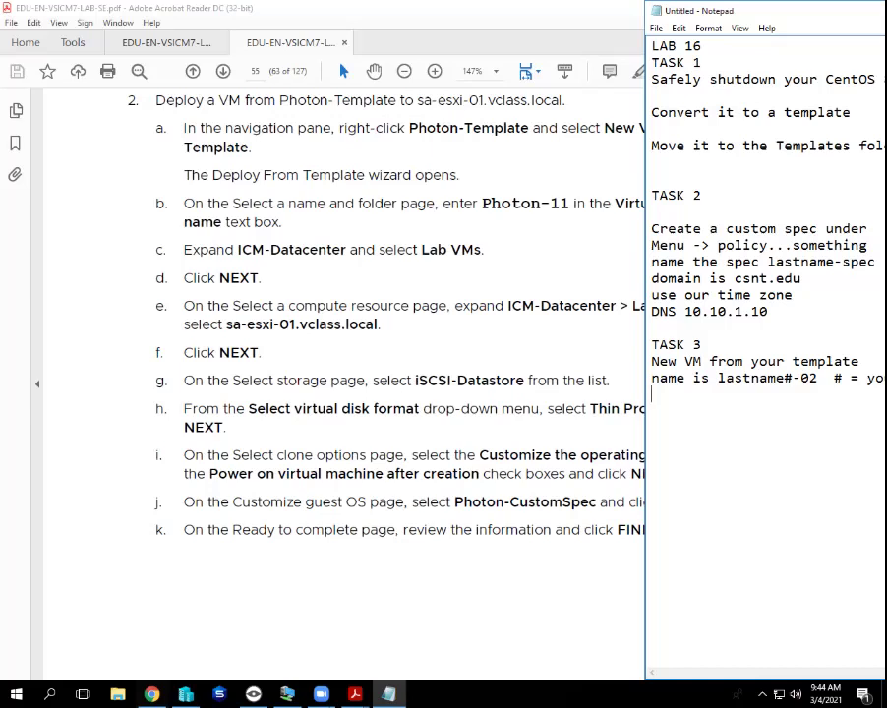
- Add a 'DATASTORE location' note with '1 - 3 share01' and '4 - 6 share02'
key("Return")
type("DATASTORE loca")
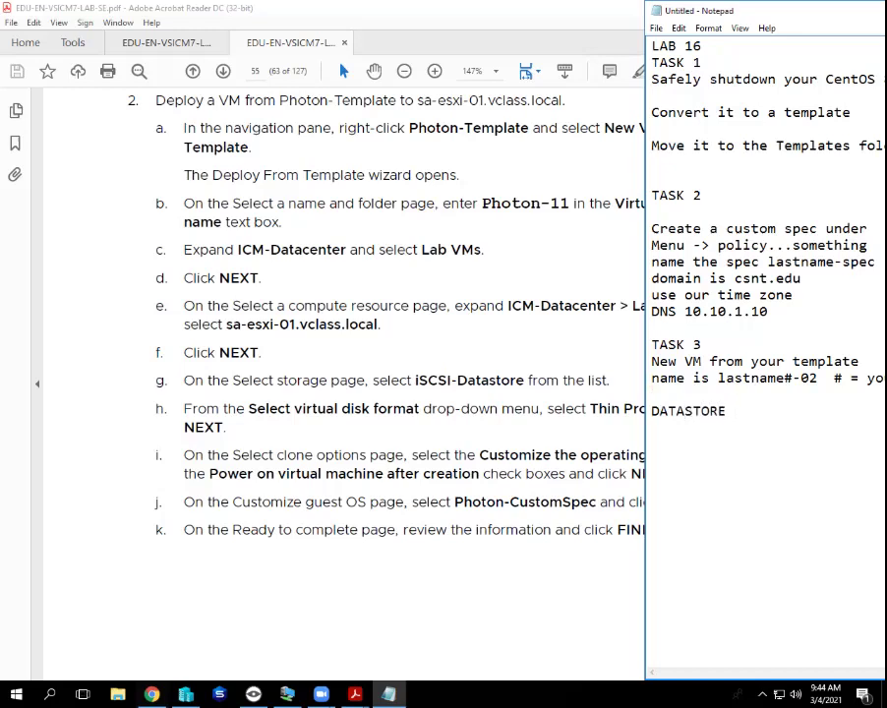
type("tion")
type("1 - 3 ")
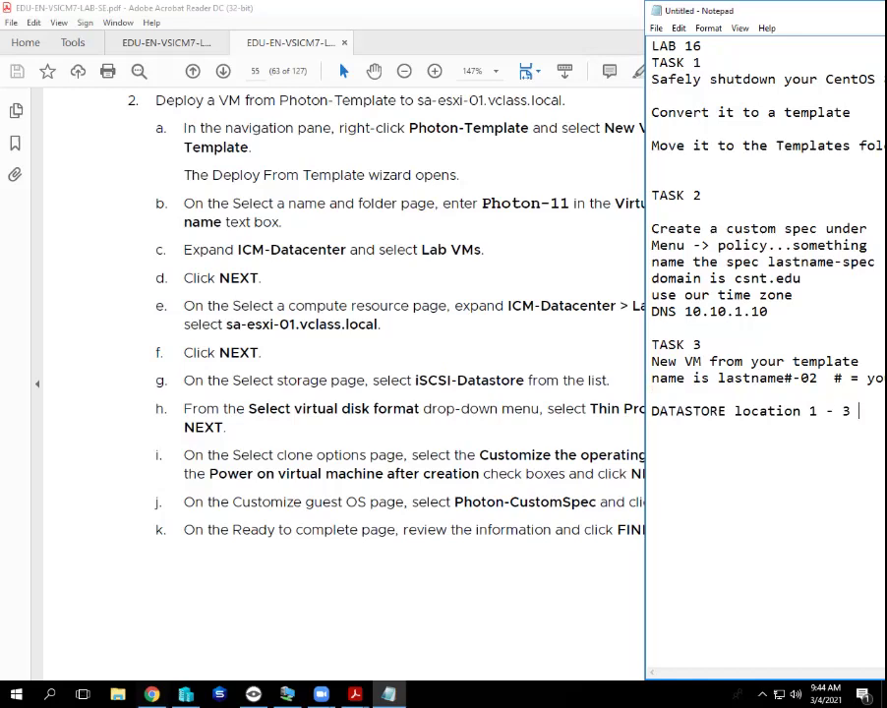
type("sha")
left_click_drag(708, 10, 474, 11)
type("01")
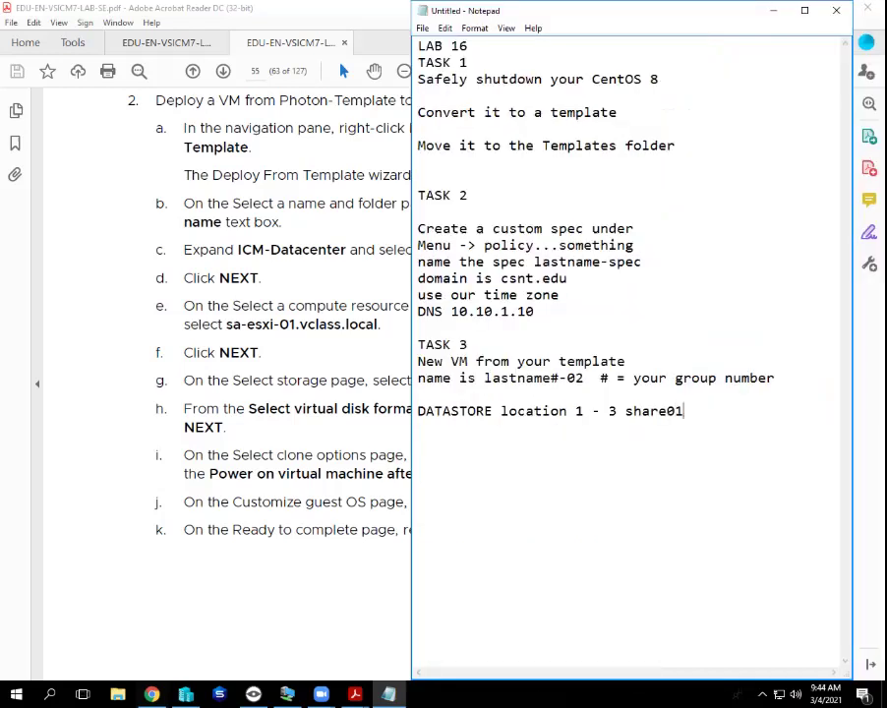
key("Return")
type("4 - 6 share02")
- Add the third datastore line '7 - 9 share03'
key("Return")
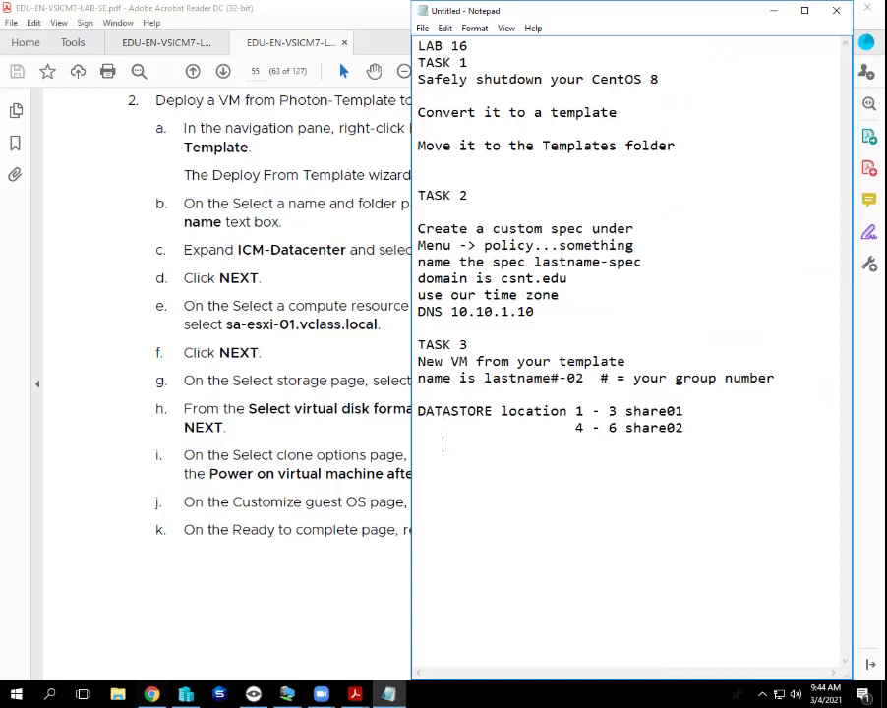
key("BackSpace")
type("8")
key("BackSpace")
type("7-")
key("BackSpace")
type("- 9 share03")
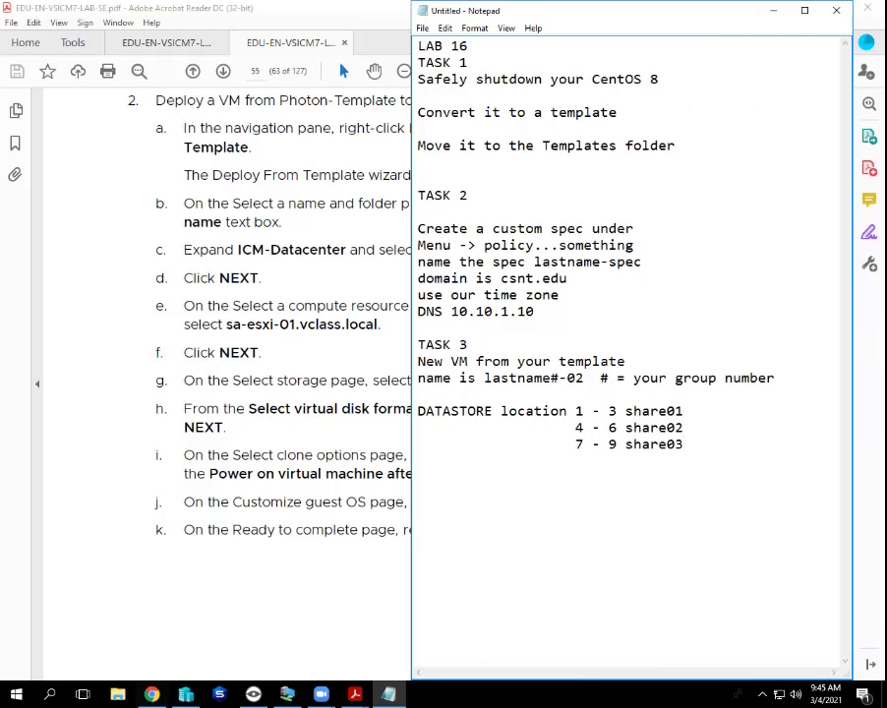
- Snap the notes to the right half and switch to the full-screen remote vSphere session
left_click_drag(452, 15, 691, 15)
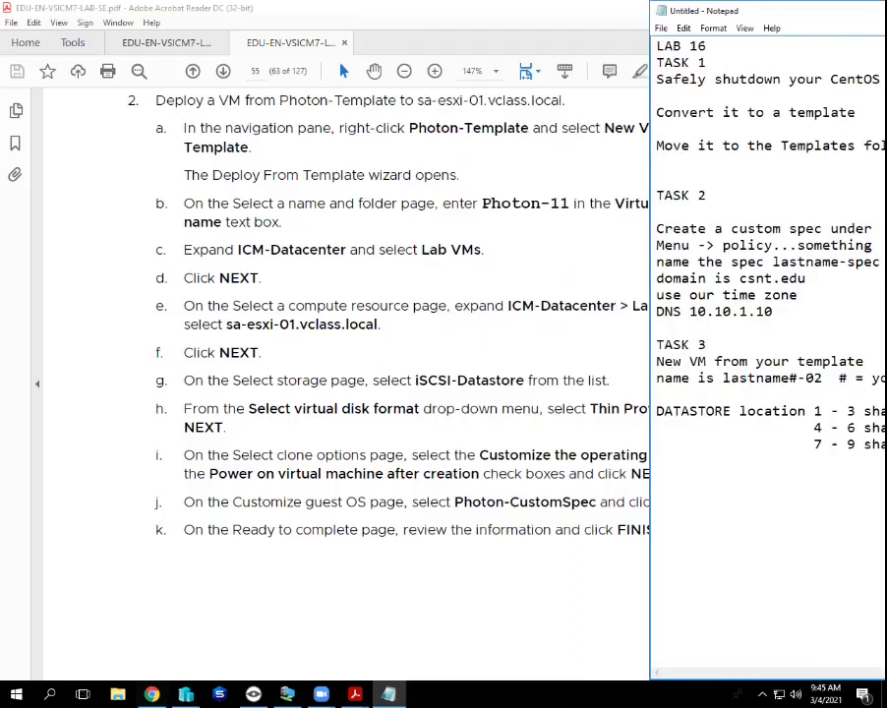
key("super+Right")
key("Escape")
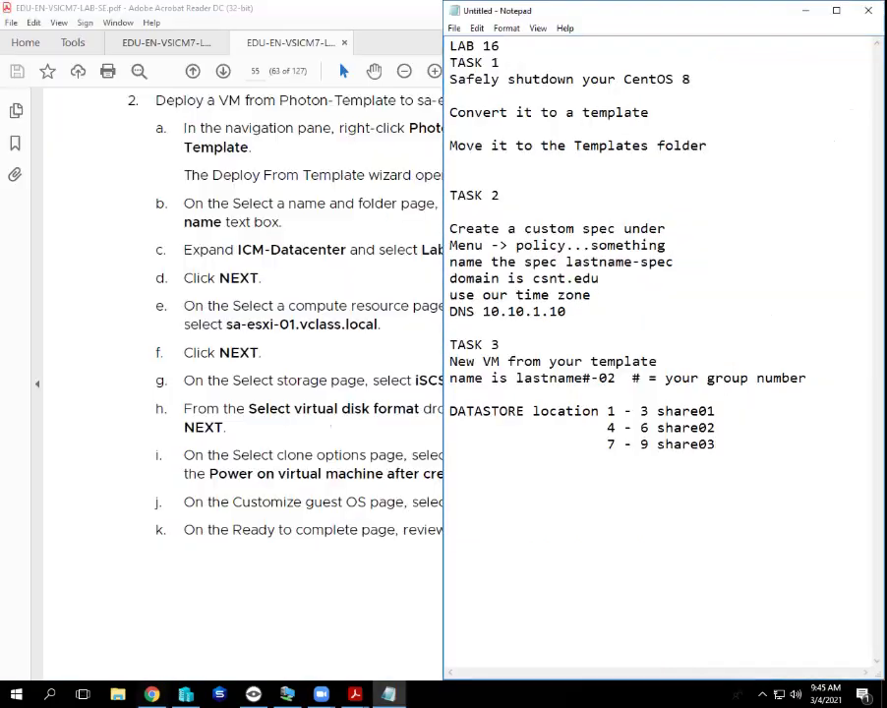
key("alt+Tab")
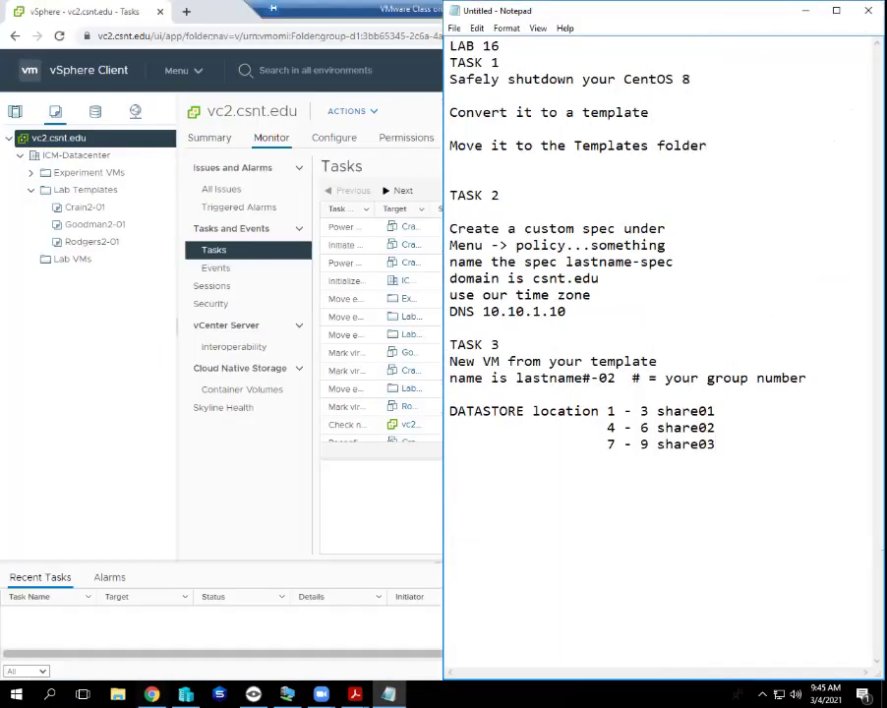
key("alt+Tab")
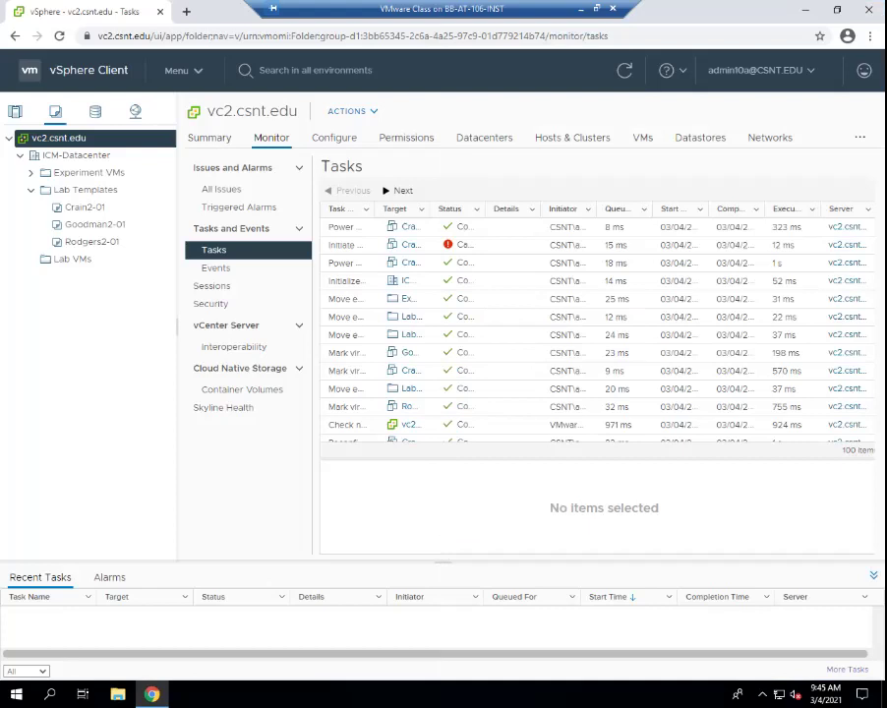
- Leave the remote desktop and return to the Acrobat lab guide at page 55
key("alt+Tab")
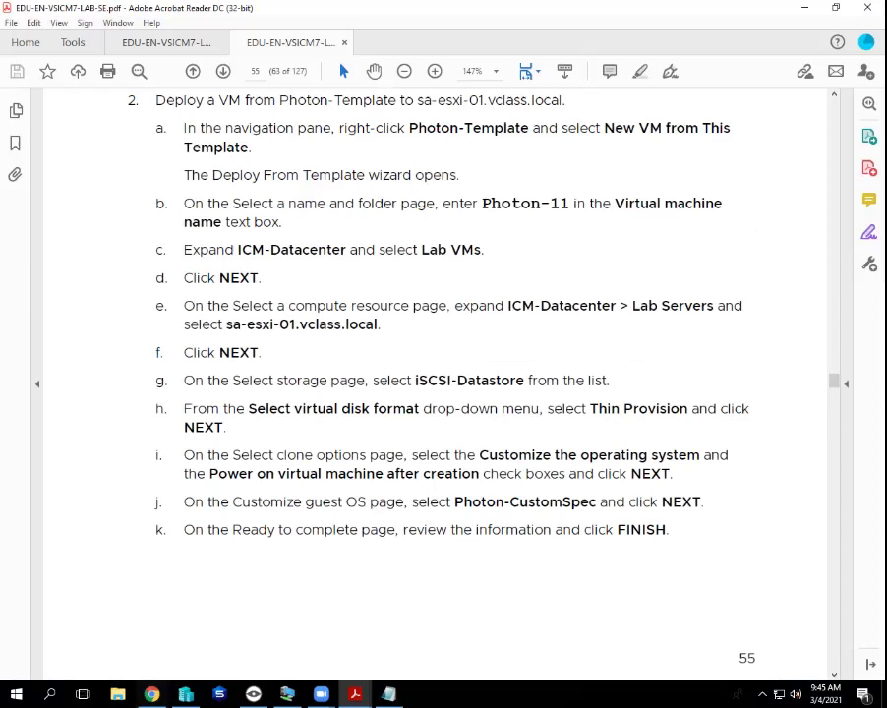
- Scroll the lab guide from page 55 to page 57, ending at closing both console tabs
scroll(443, 374, "down", 1)
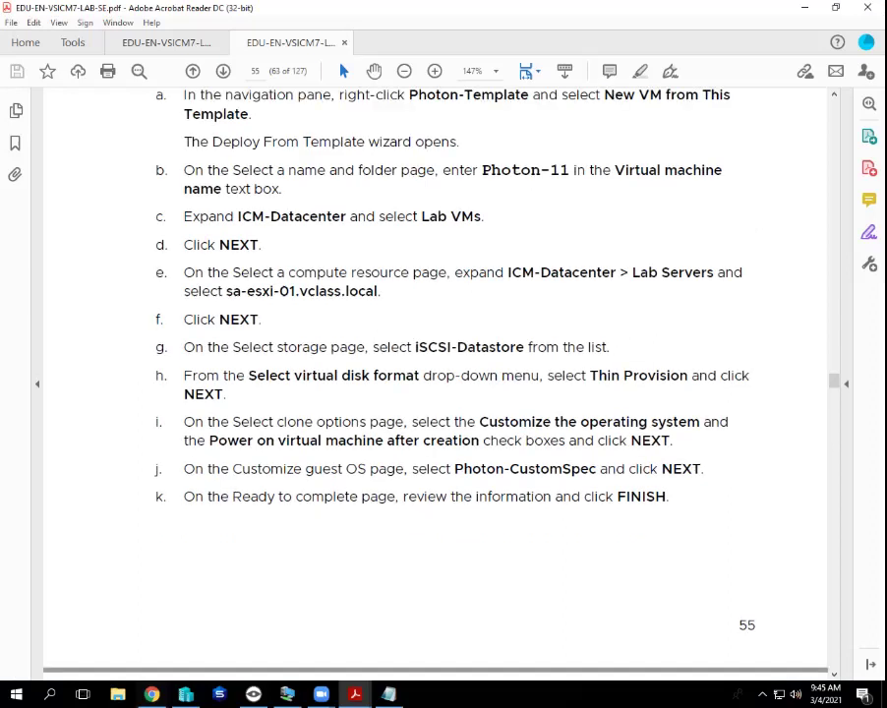
scroll(443, 374, "down", 1)
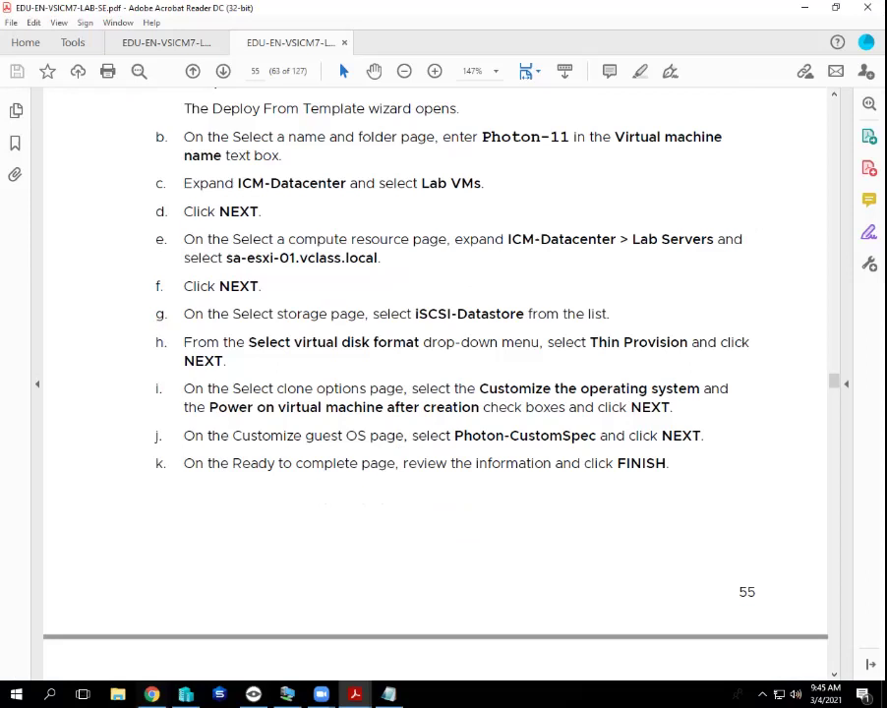
scroll(442, 374, "down", 5)
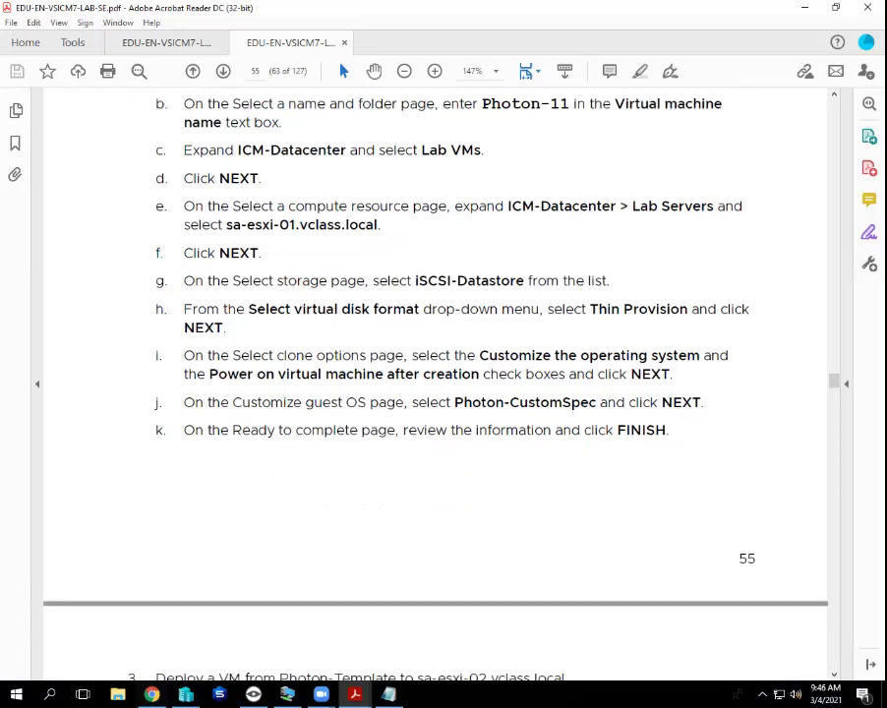
scroll(443, 374, "down", 4)
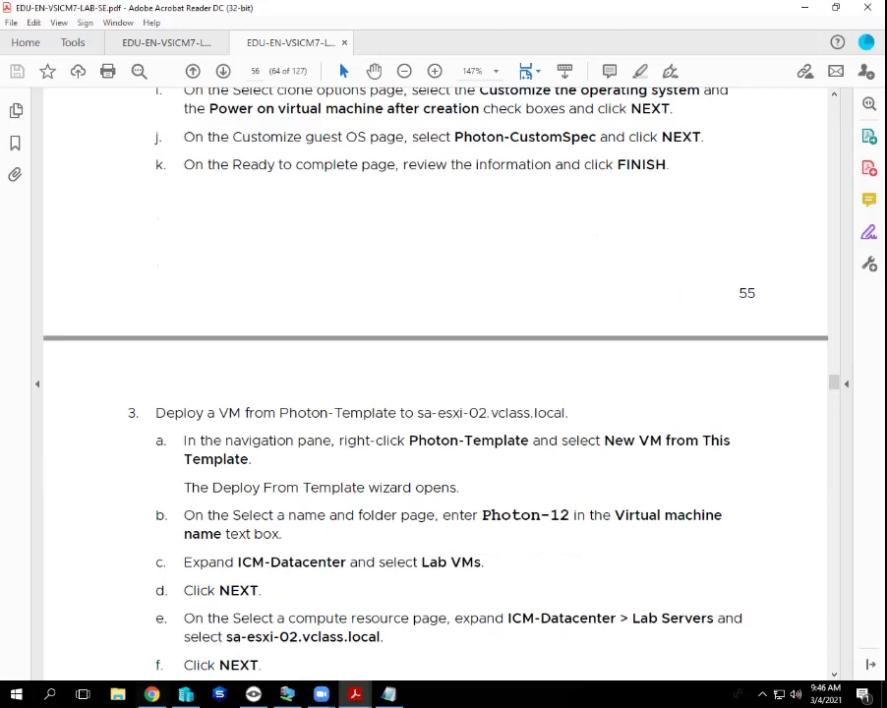
scroll(436, 384, "down", 2)
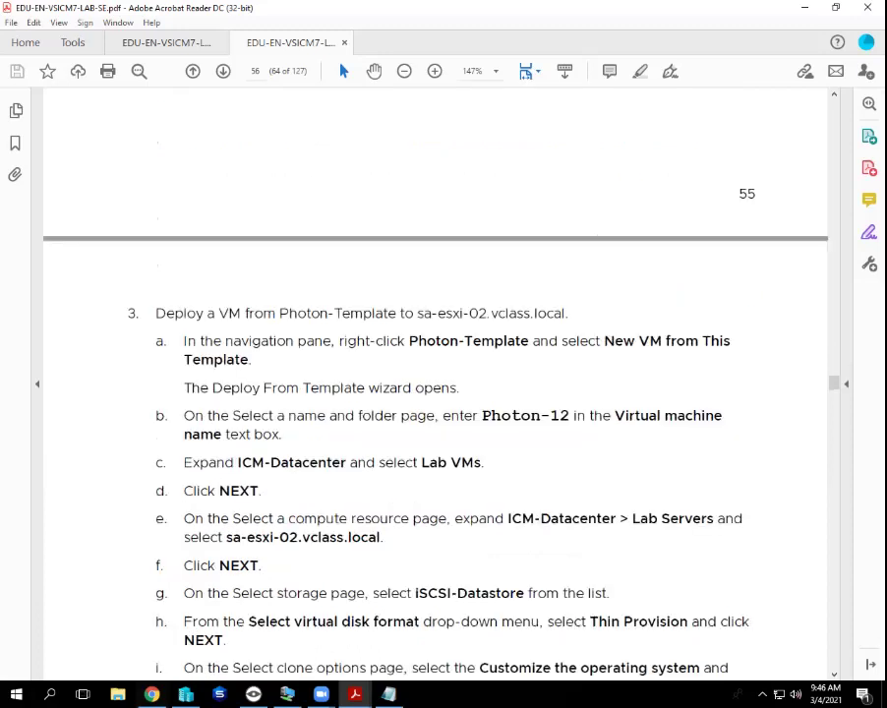
scroll(436, 384, "down", 1)
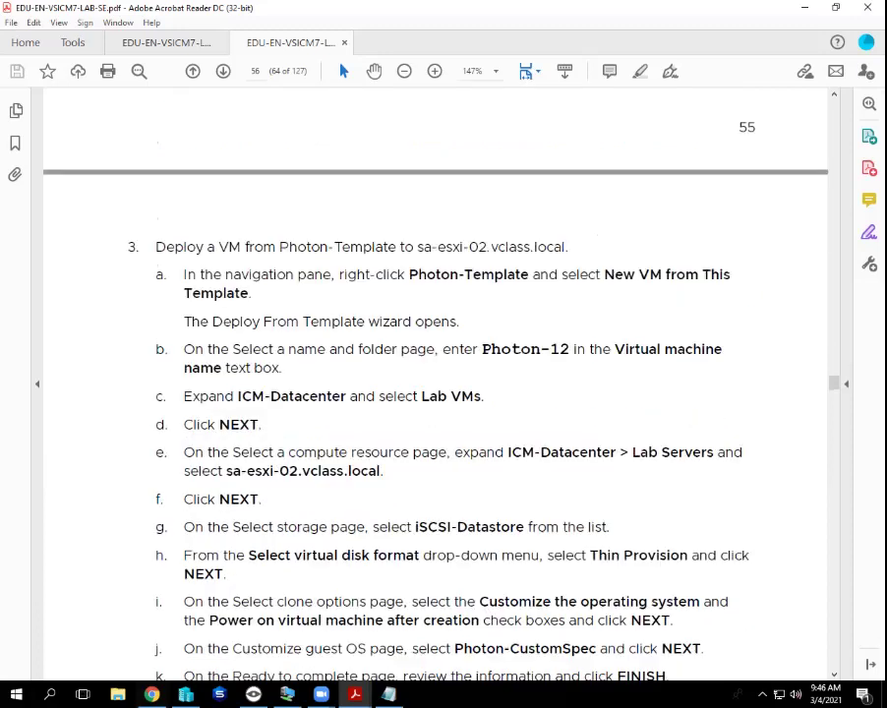
scroll(436, 384, "down", 1)
scroll(436, 383, "down", 1)
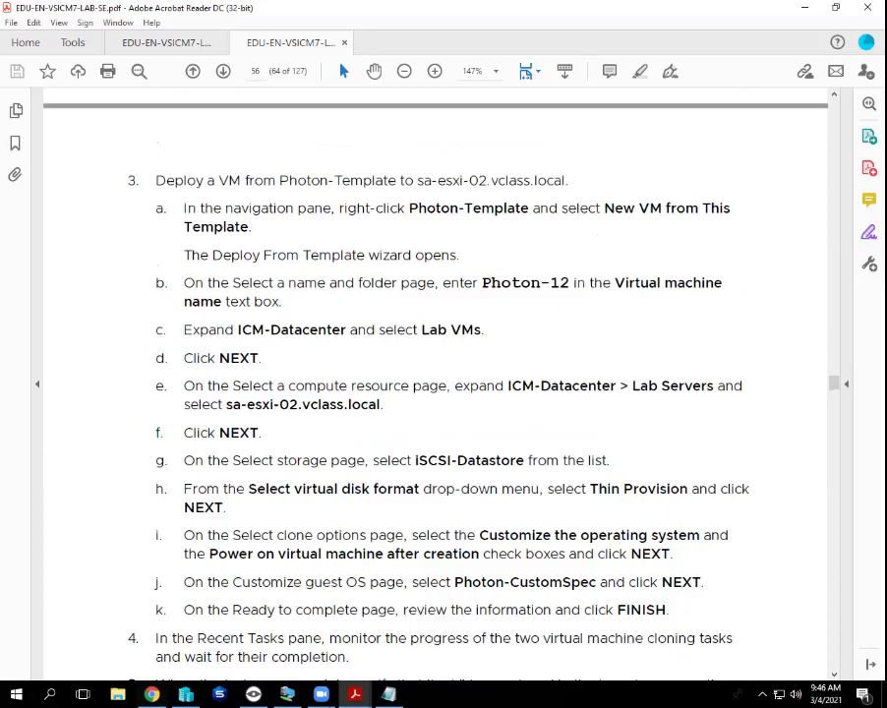
scroll(436, 384, "down", 3)
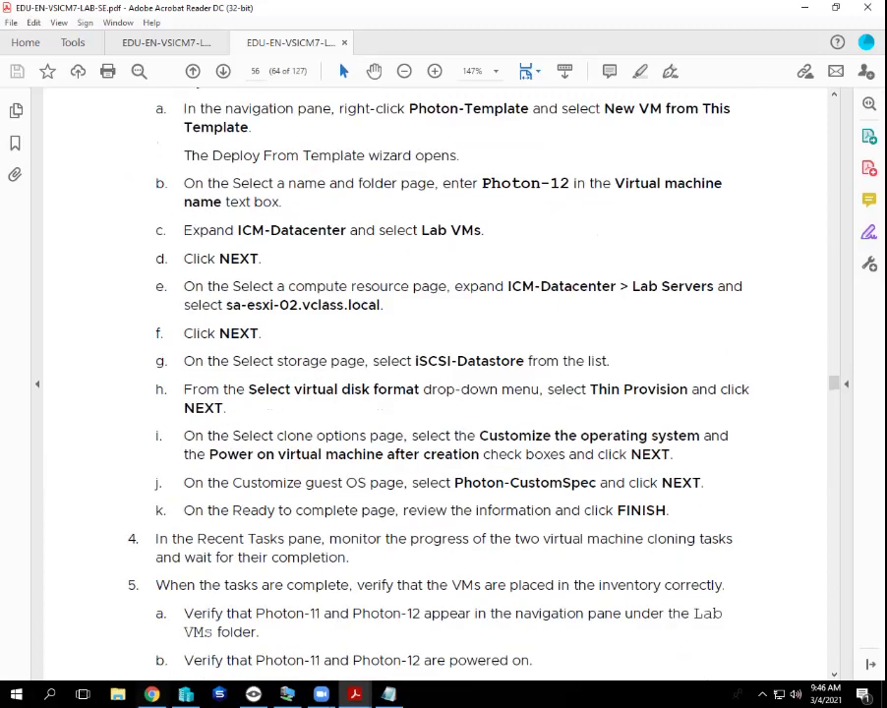
scroll(436, 384, "down", 1)
scroll(436, 384, "down", 2)
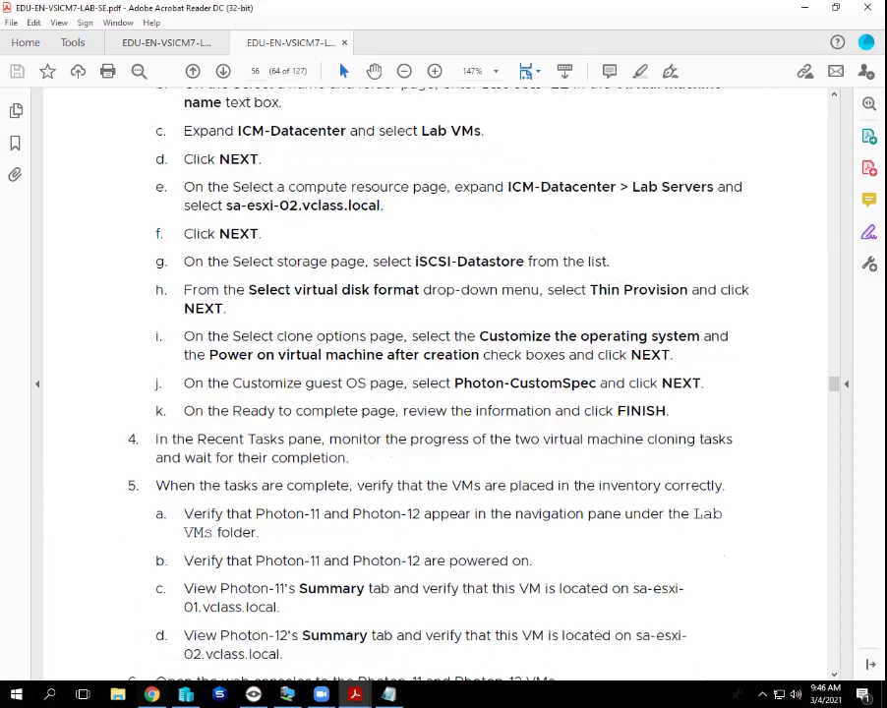
scroll(436, 384, "down", 1)
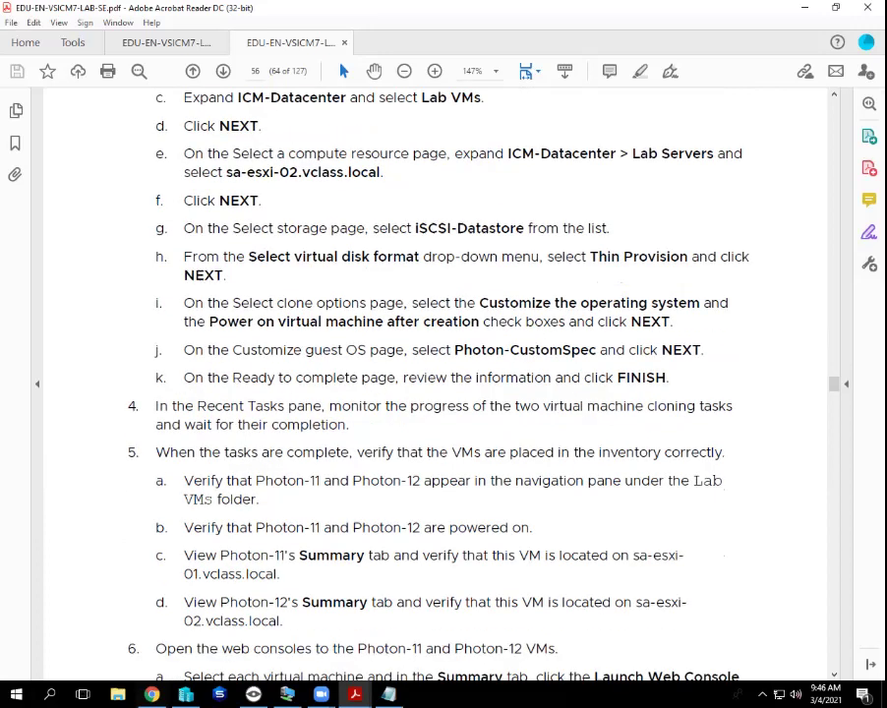
scroll(436, 384, "down", 1)
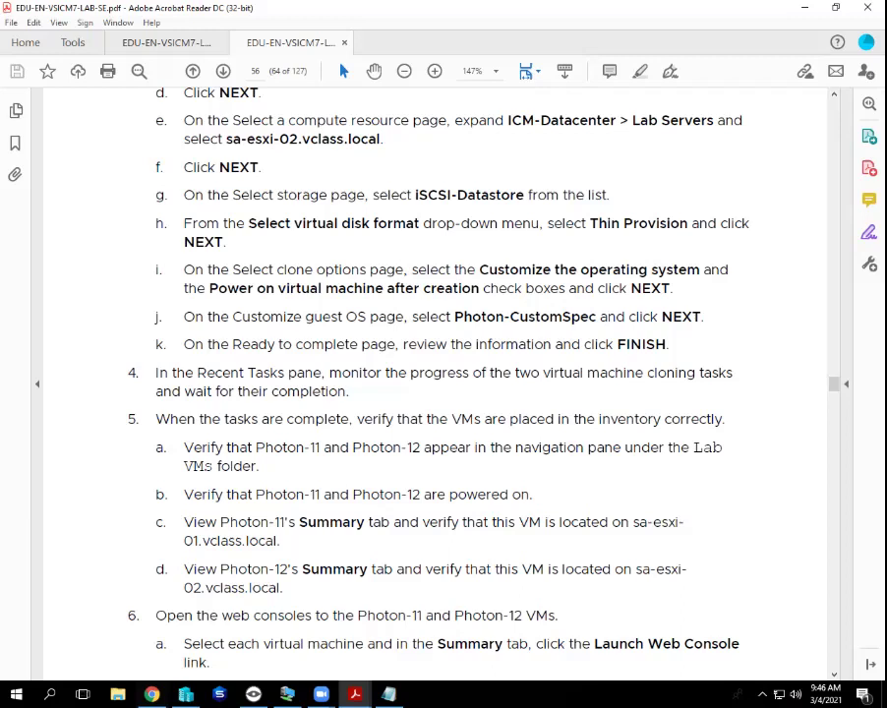
scroll(436, 384, "down", 1)
scroll(436, 384, "down", 1)
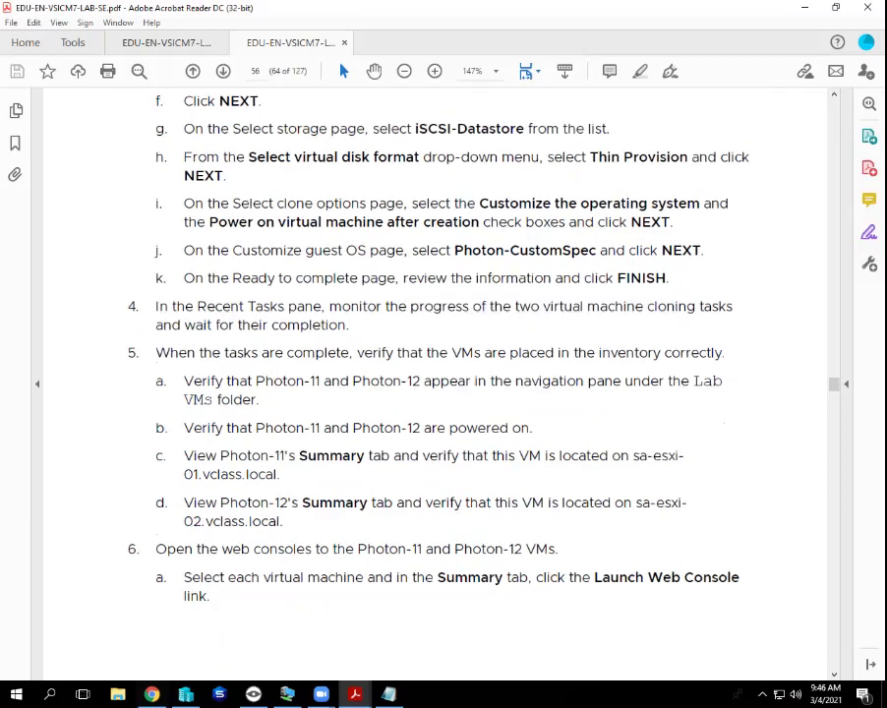
scroll(436, 383, "down", 8)
scroll(436, 384, "down", 10)
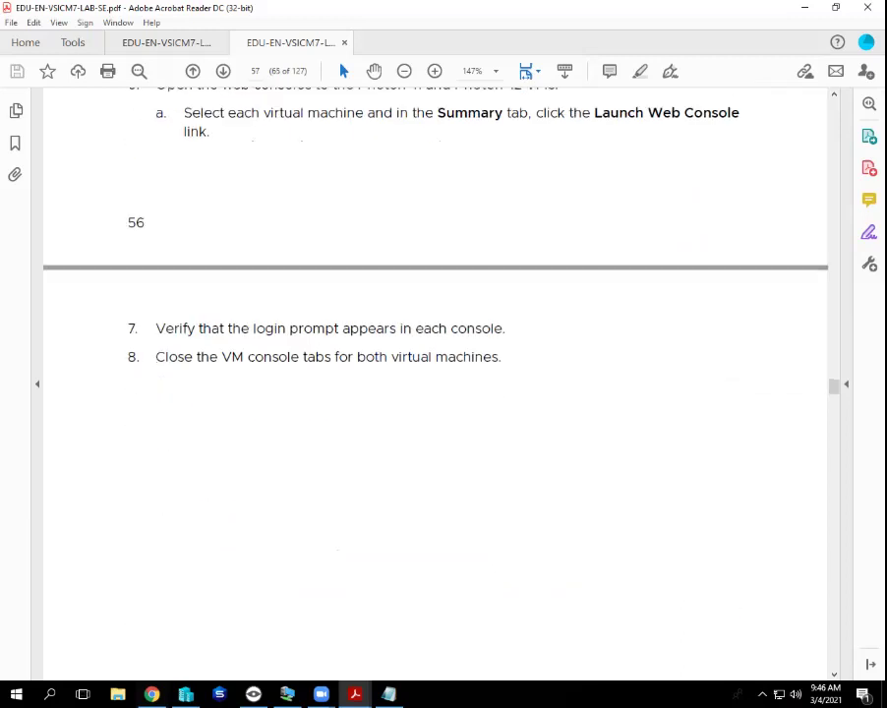
scroll(436, 383, "down", 4)
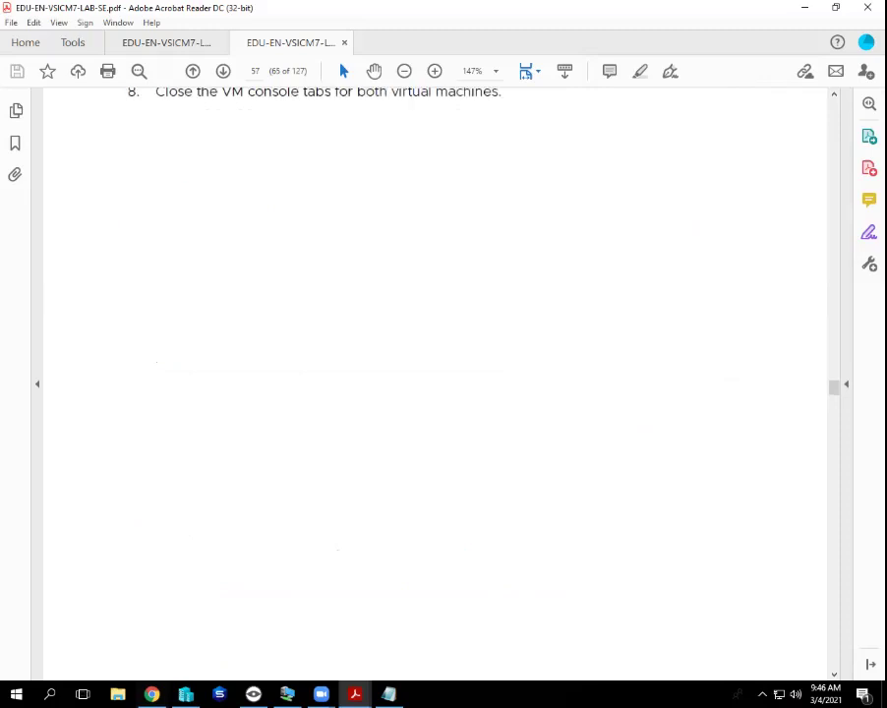
- Bring the Lab 16 notes forward, nudge the window up-left, and clear the temporary text selection
key("alt+Tab")
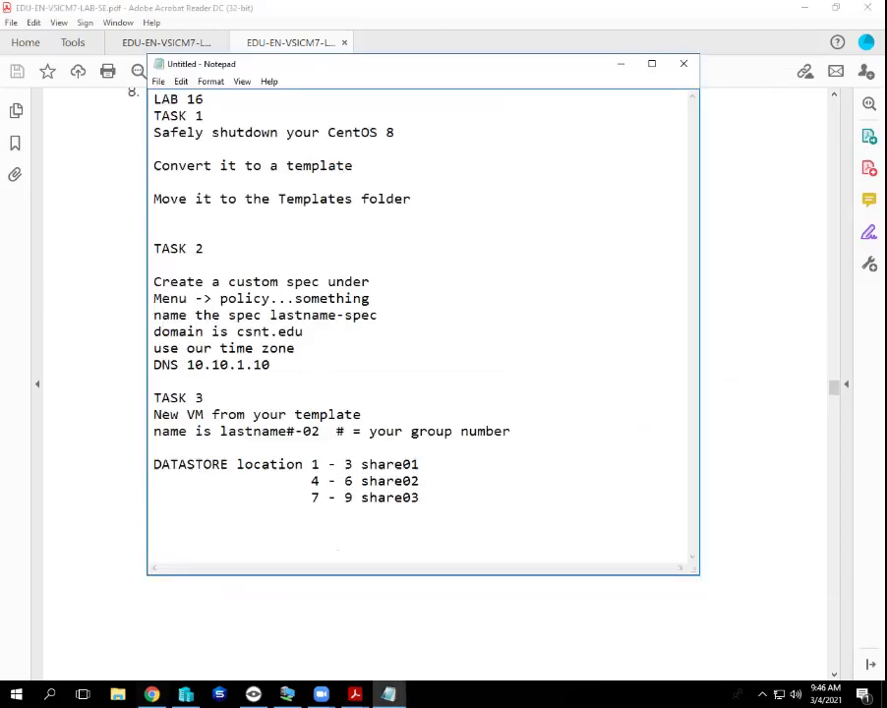
left_click_drag(320, 431, 310, 431)
left_click_drag(496, 69, 471, 52)
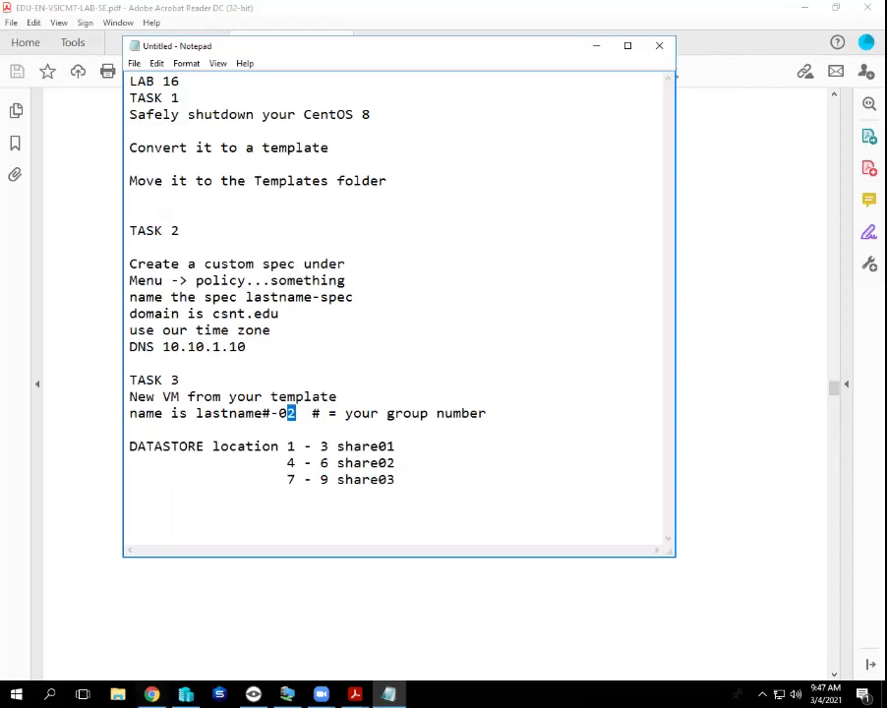
left_click(394, 479)
left_click(196, 413, "shift")
left_click(128, 397, "shift")
left_click(129, 364)
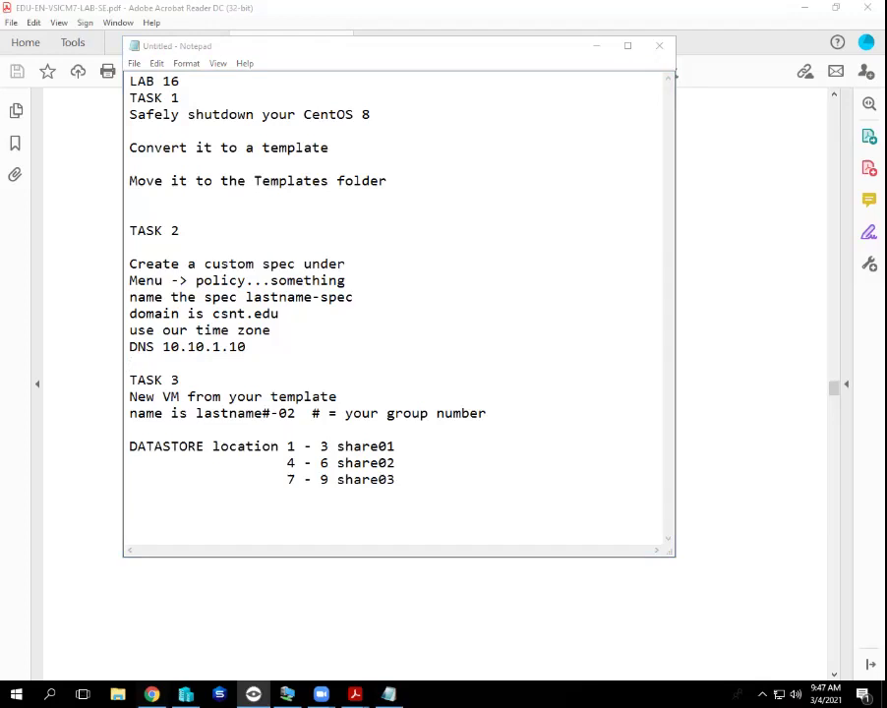
- In the VM web console, open and dismiss the Start power options, then close the console tab
key("alt+Tab")
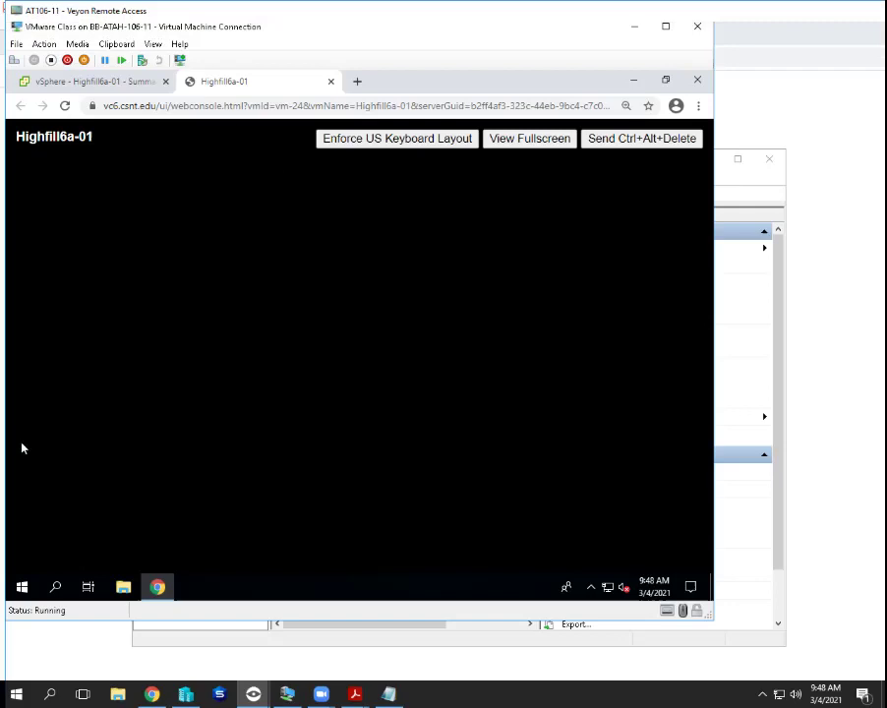
left_click(18, 587)
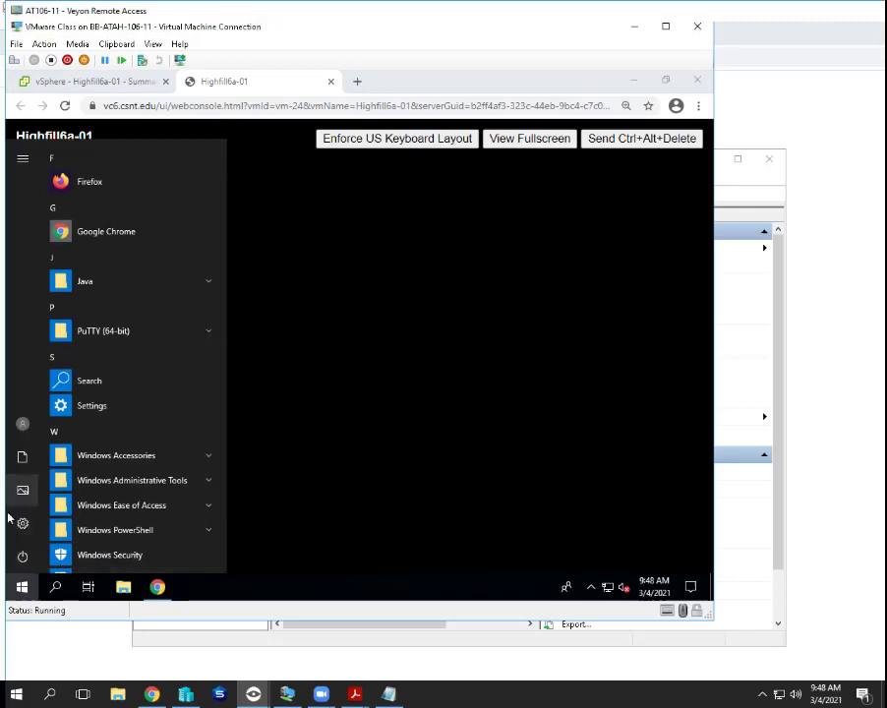
left_click(20, 556)
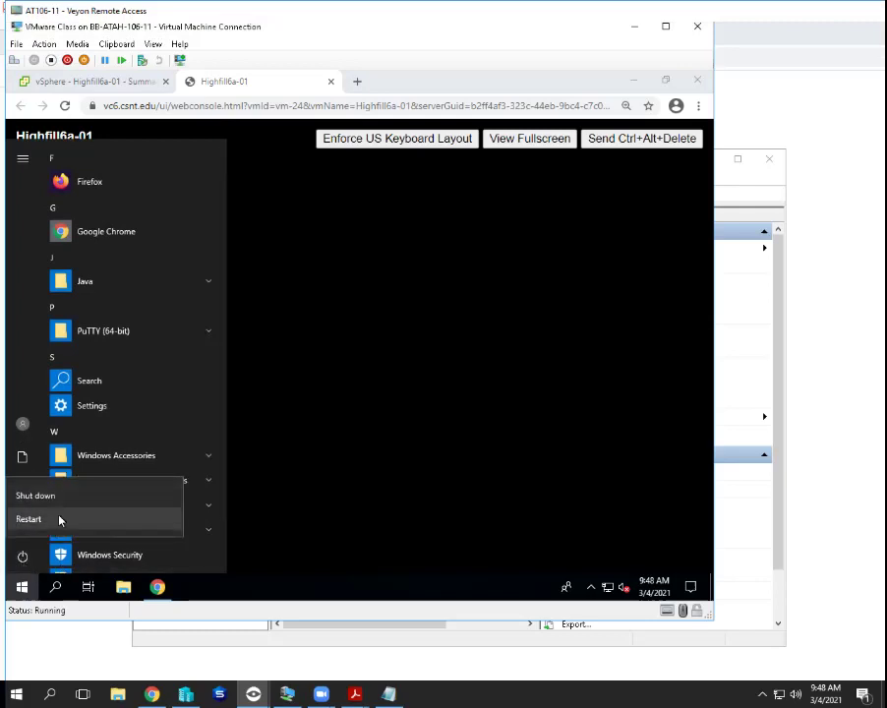
left_click(384, 453)
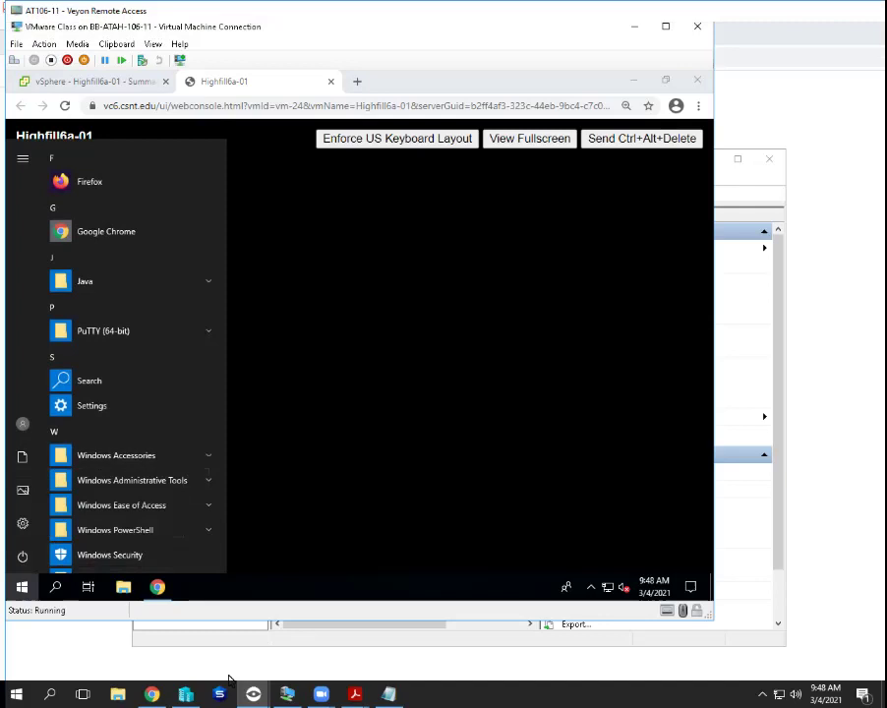
left_click(273, 595)
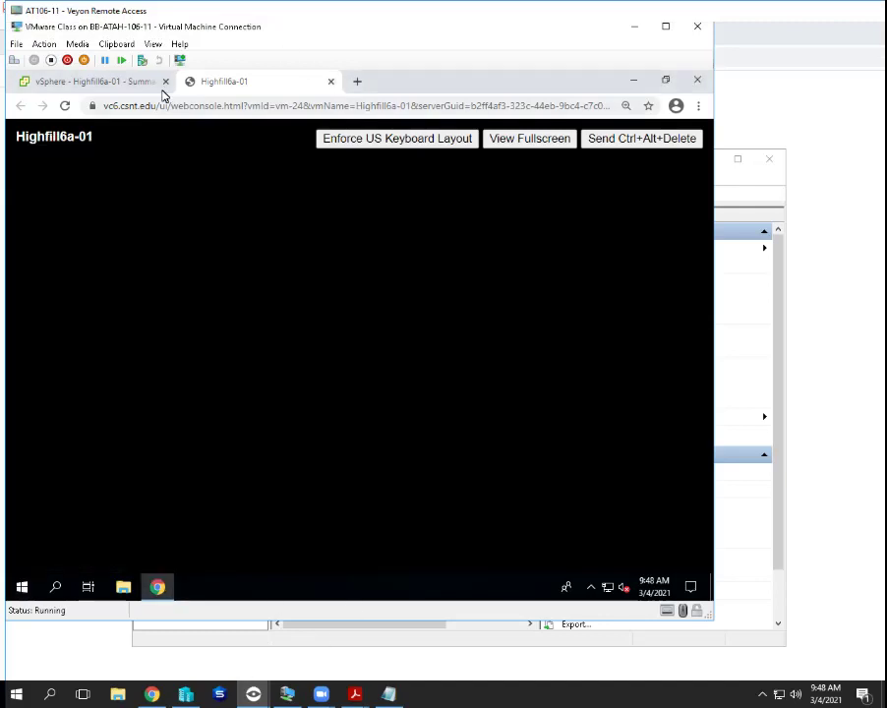
left_click(332, 85)
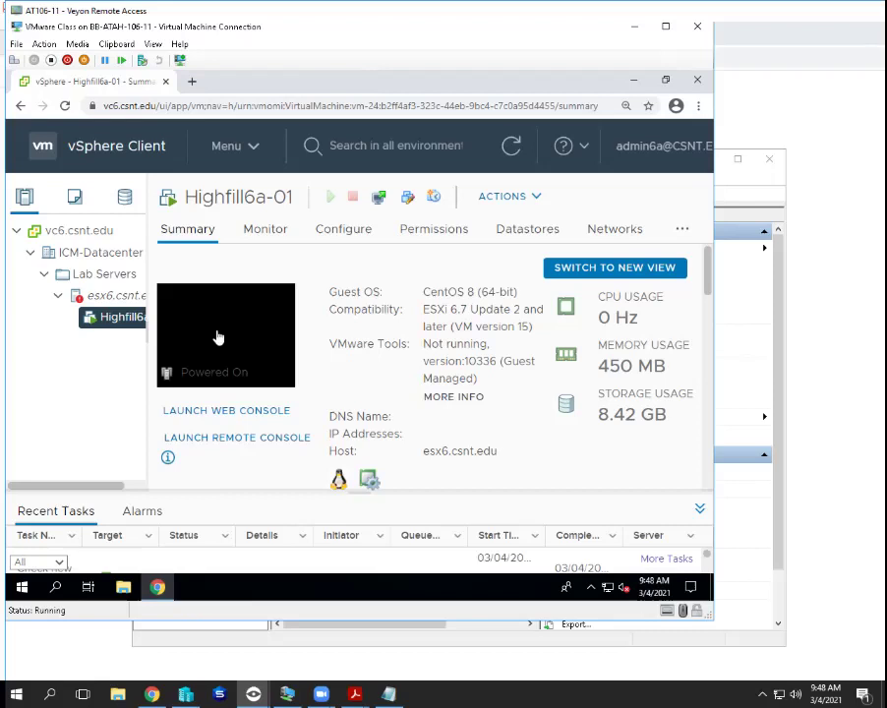
- Launch VMware Remote Console for the CentOS 8 VM and let the browser open it
right_click(218, 335)
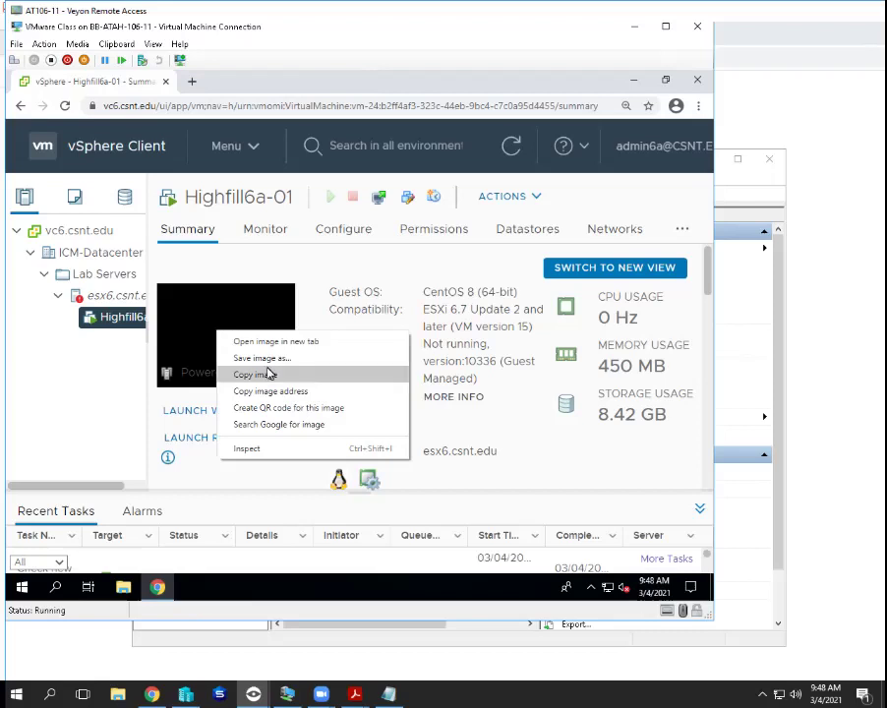
left_click(135, 429)
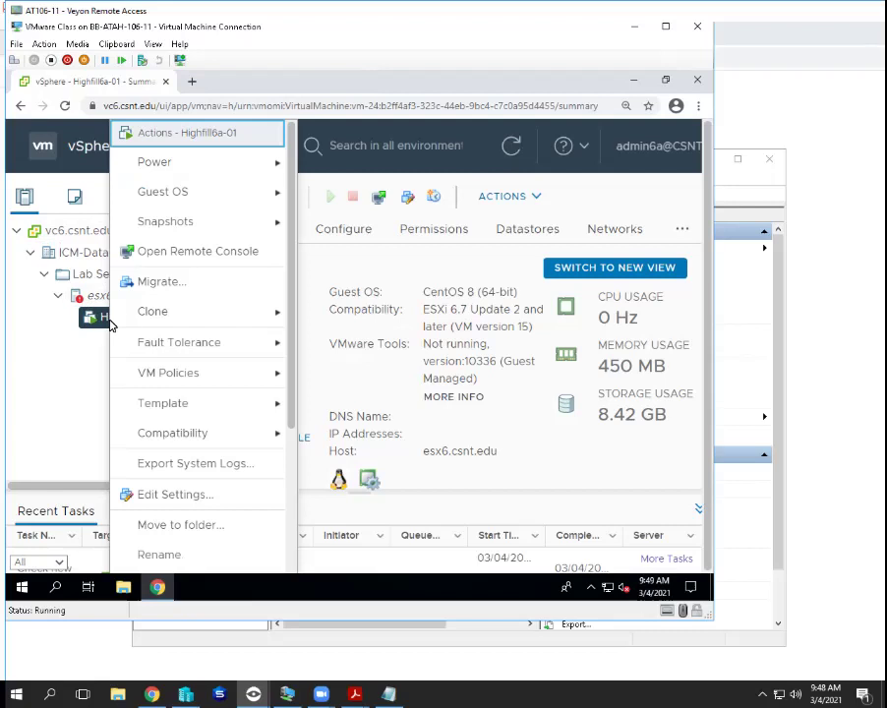
left_click(193, 255)
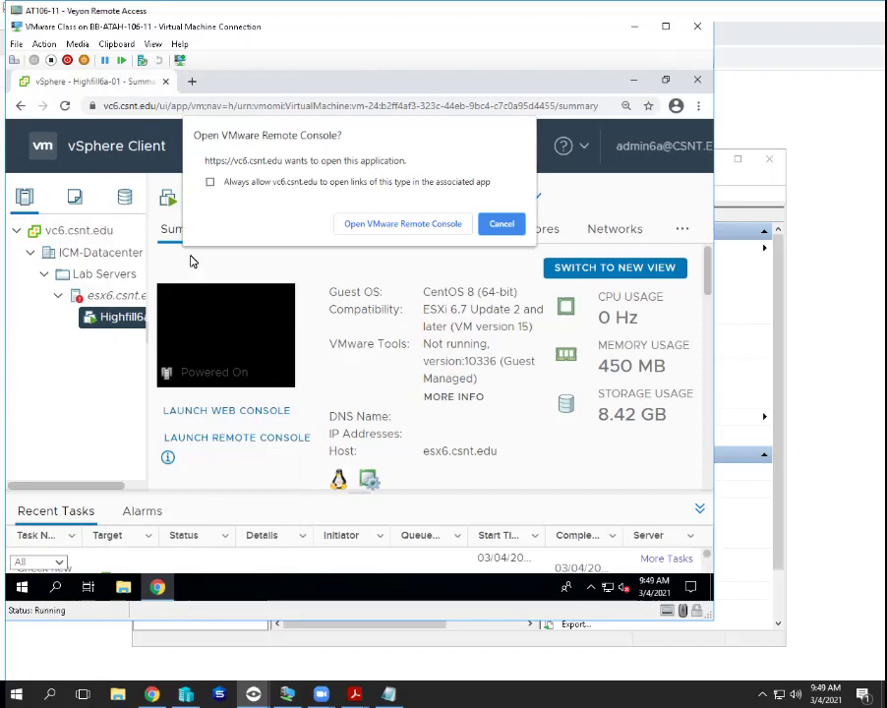
left_click(392, 224)
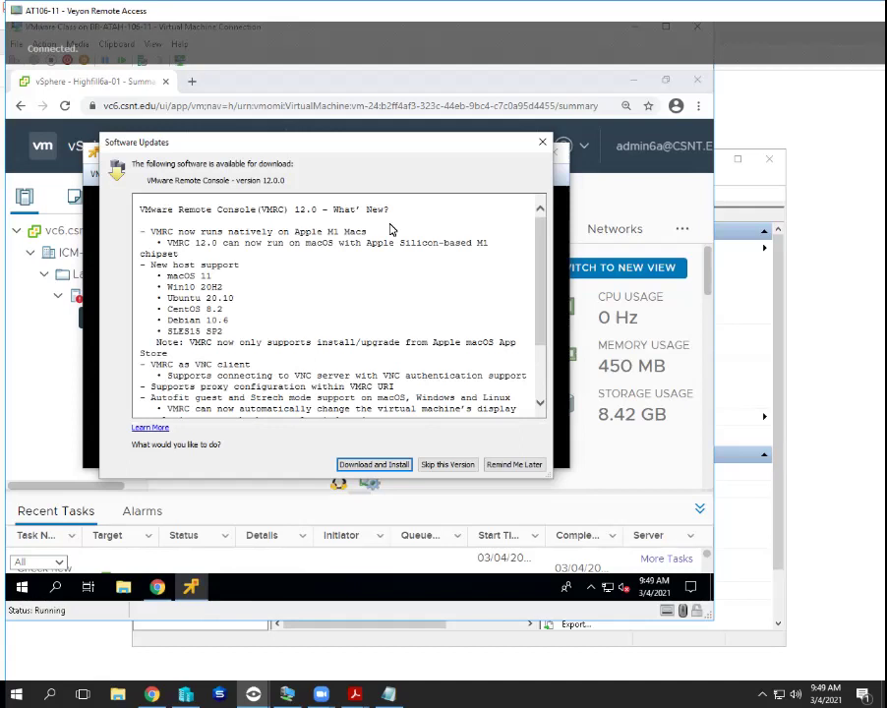
- Skip the VMRC 12.0 update and capture input in the VM's console
left_click(440, 466)
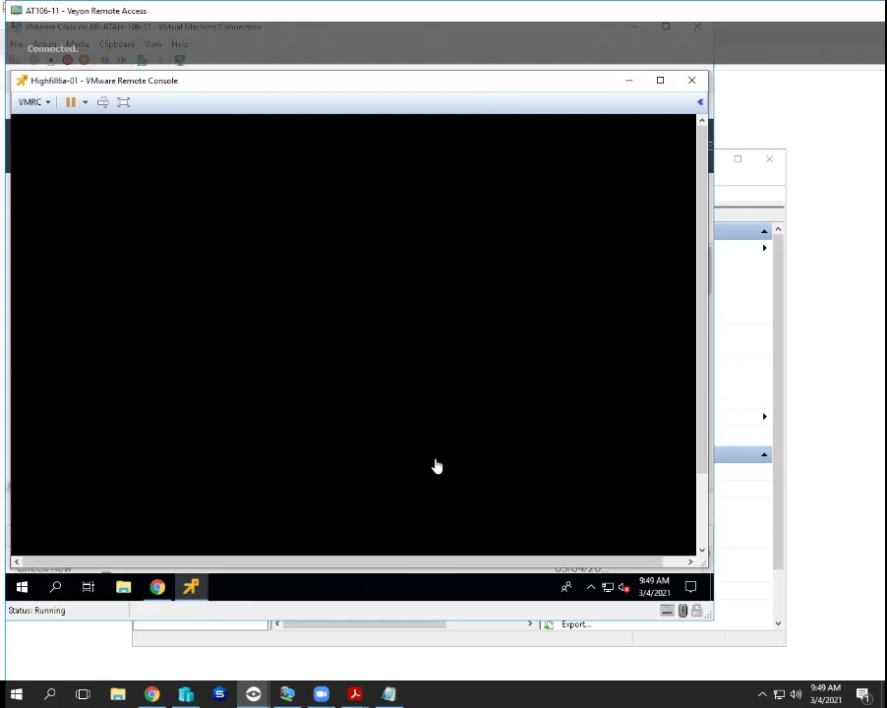
left_click(126, 476)
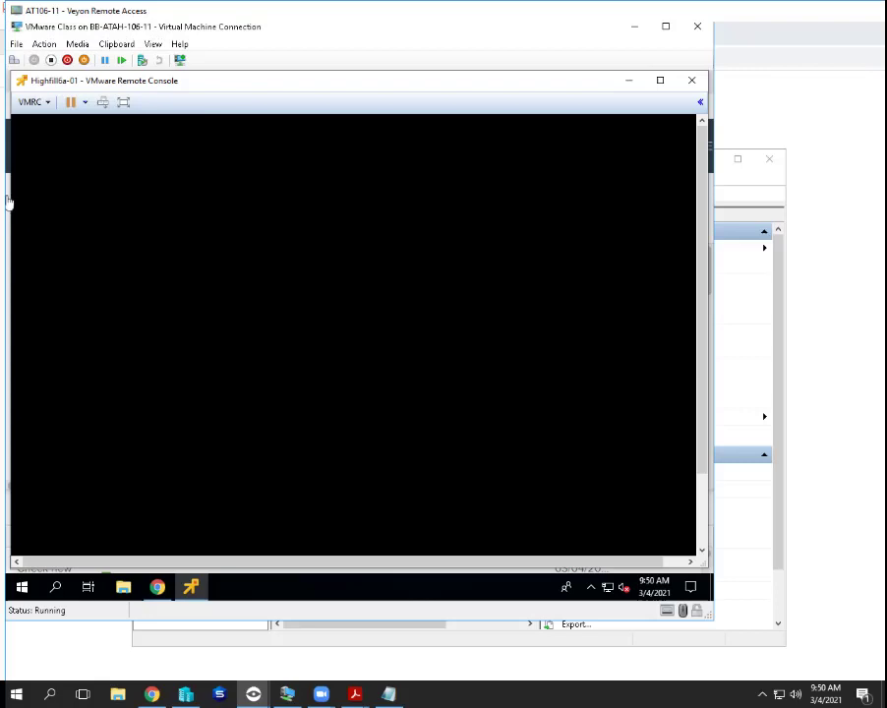
- Choose Power > Restart Guest from the VMRC menu
left_click(44, 103)
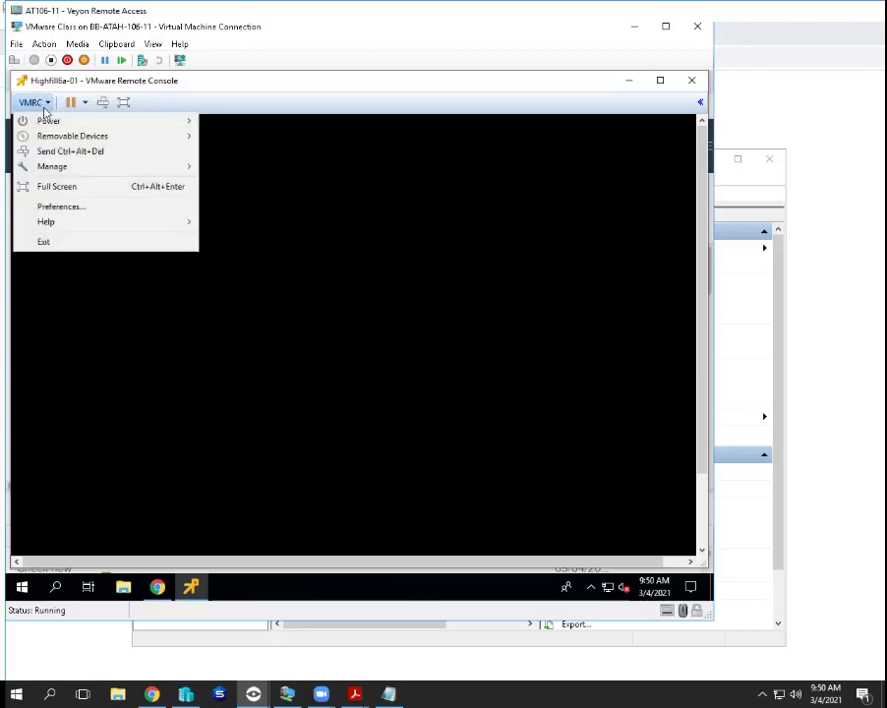
left_click(101, 108)
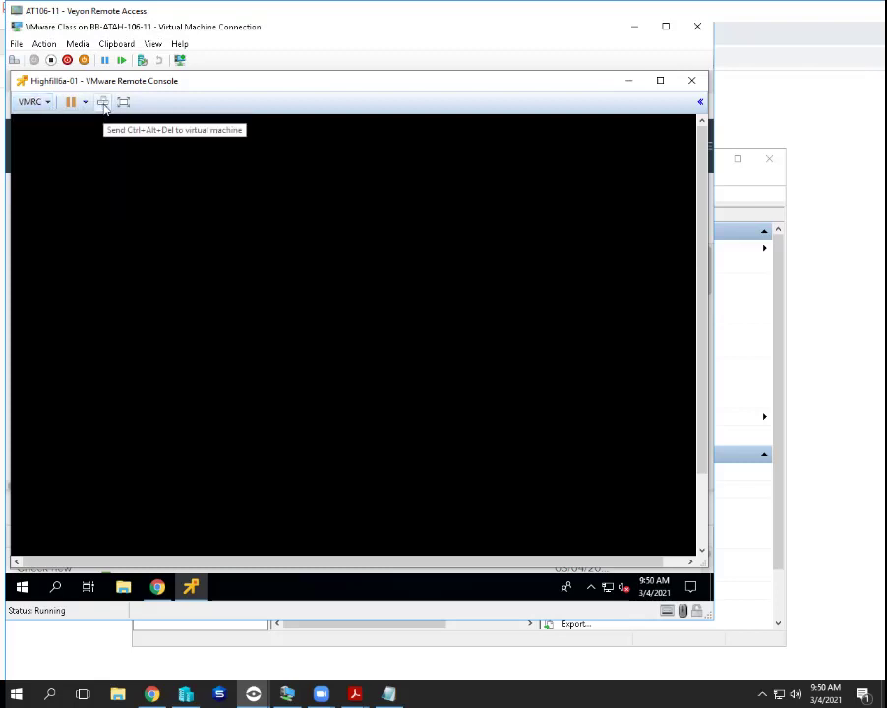
left_click(44, 104)
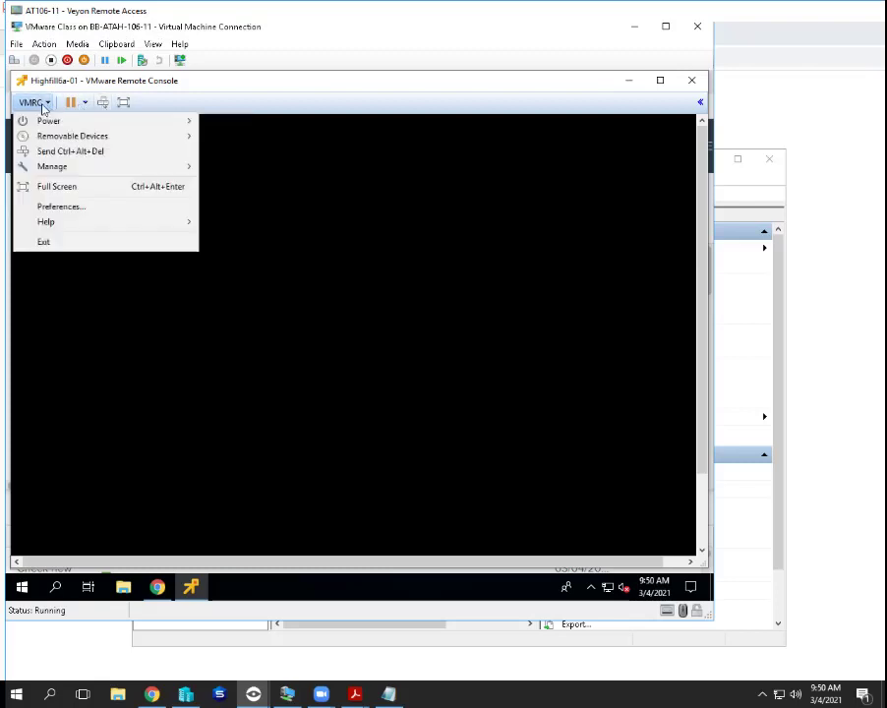
mouse_move(45, 120)
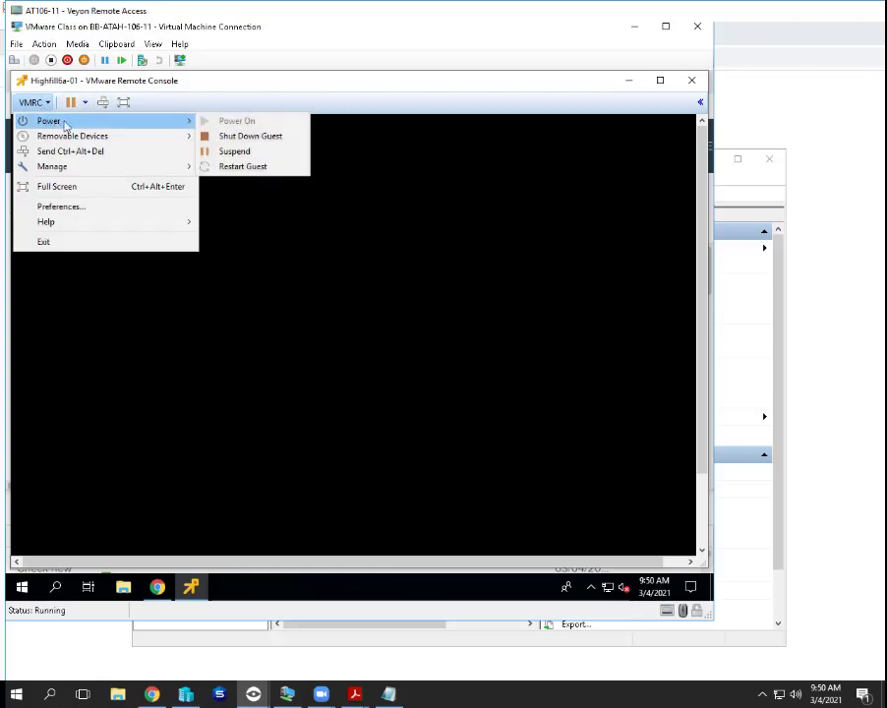
left_click(255, 166)
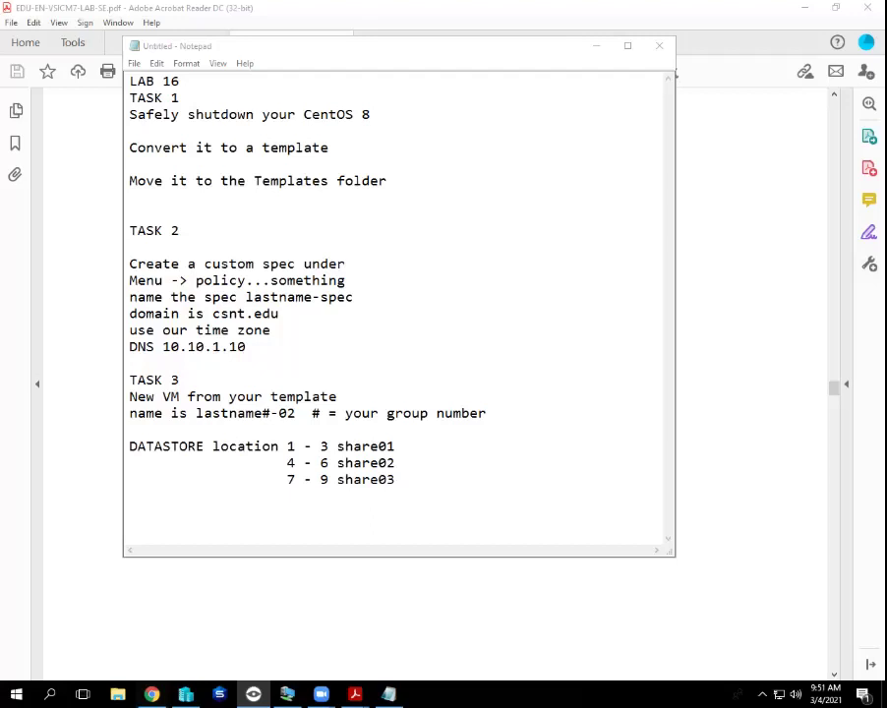
- Move the Notepad notes aside and bring the vSphere Client Tasks list to the front
left_click_drag(384, 49, 545, 52)
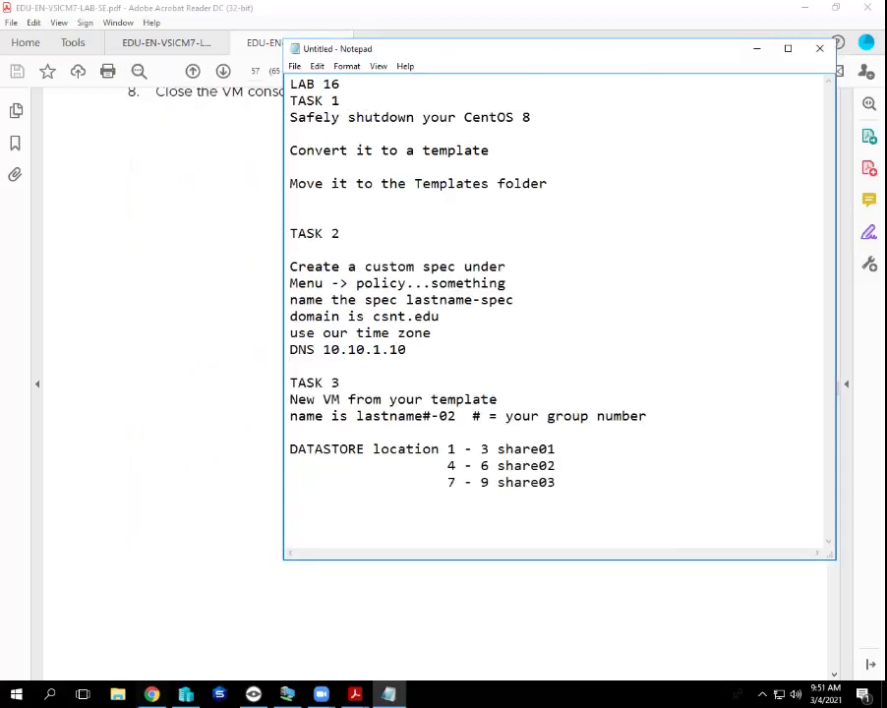
key("alt+Tab")
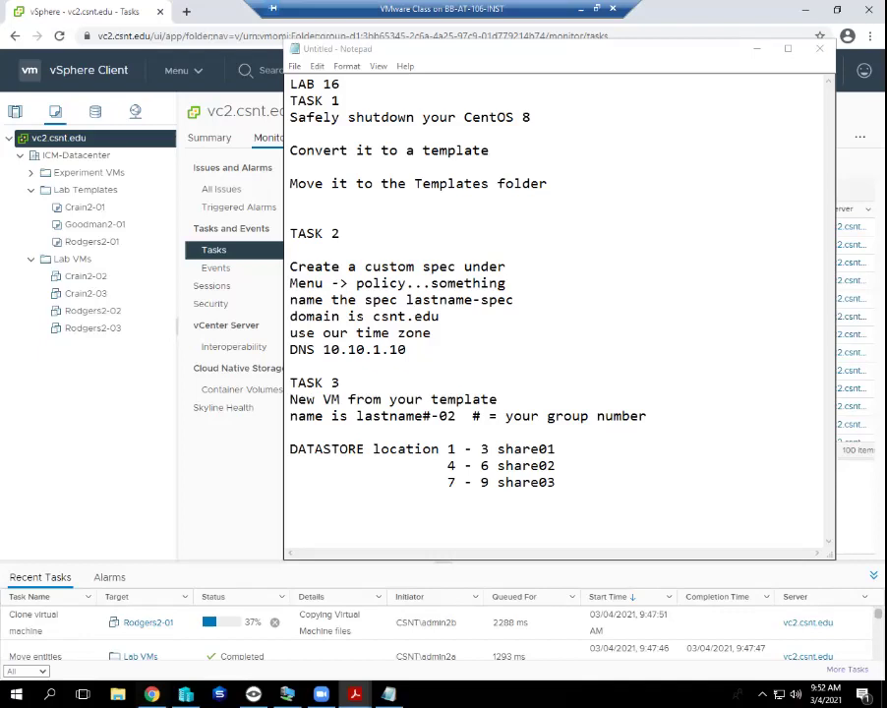
key("alt+Tab")
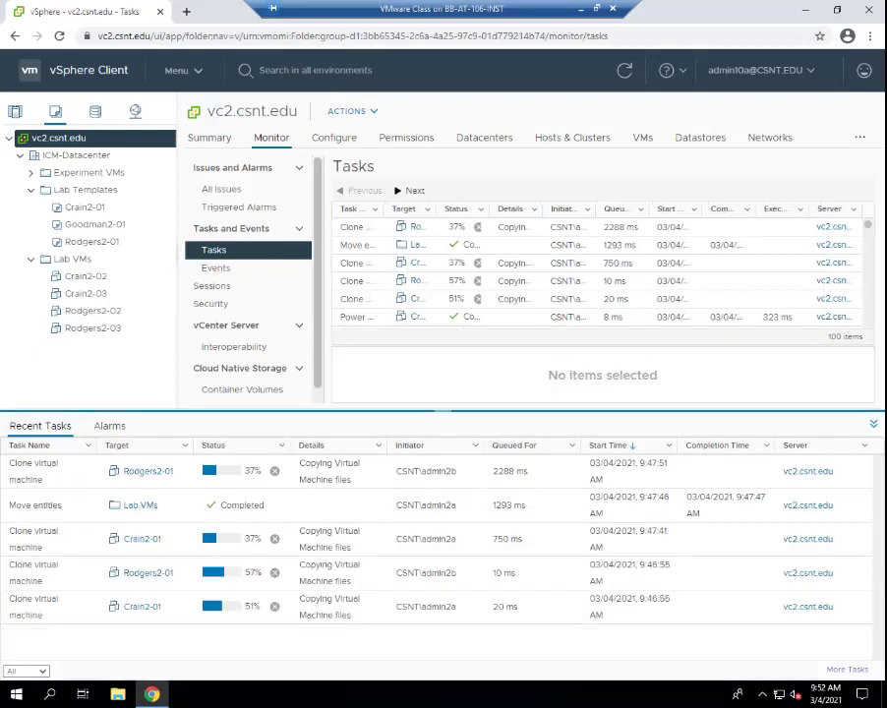
- Switch back to the Notepad lab notes
key("alt+Tab")
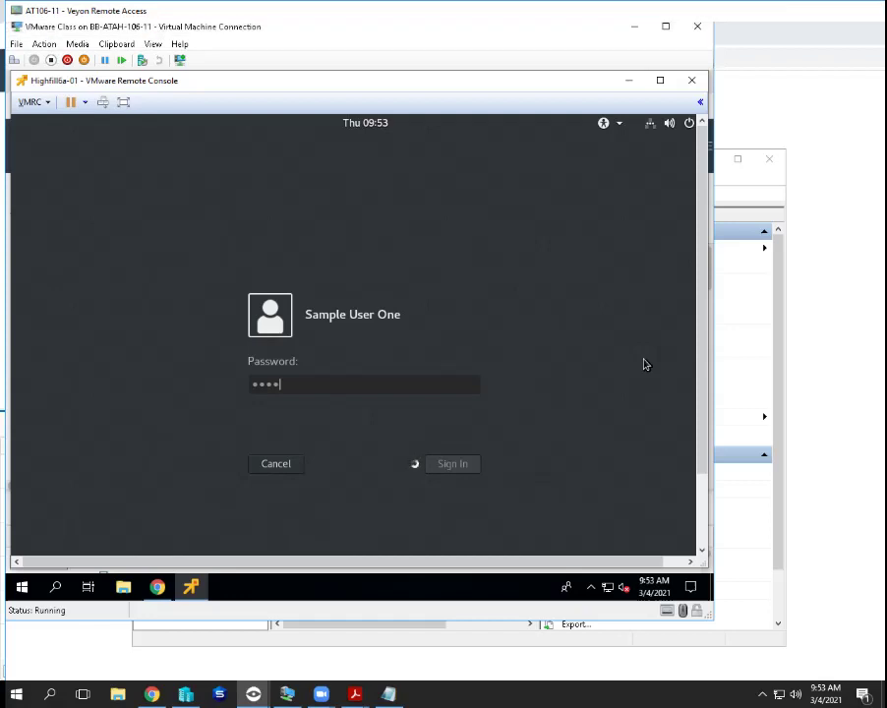
left_click(688, 123)
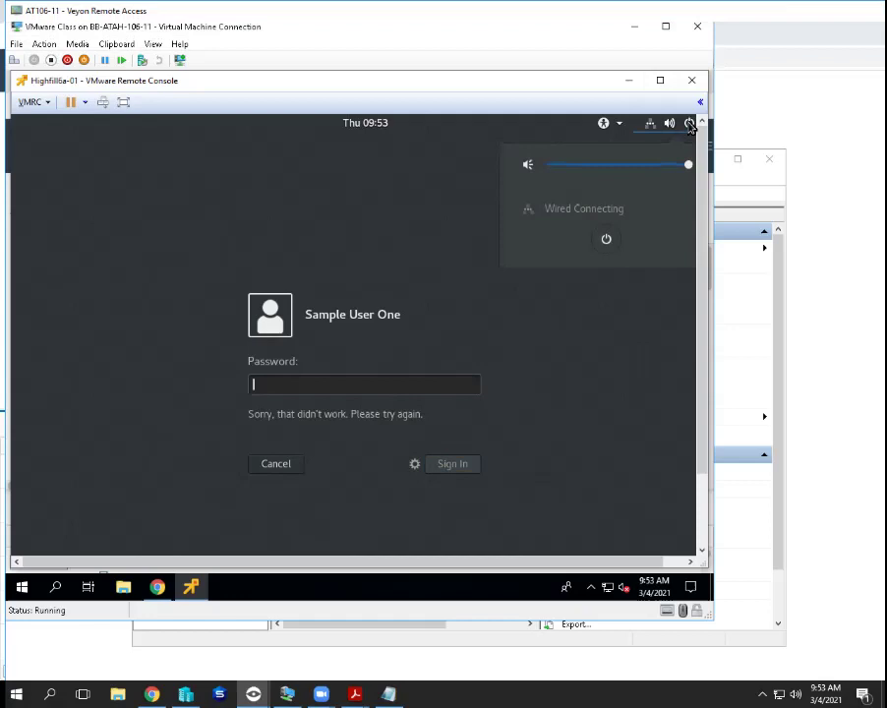
left_click(606, 240)
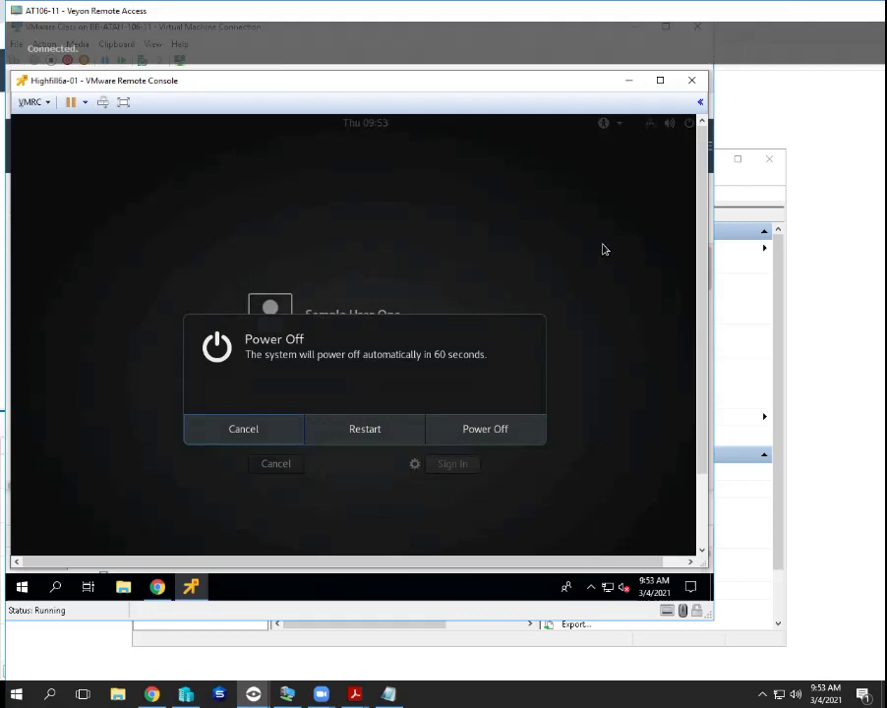
left_click(495, 439)
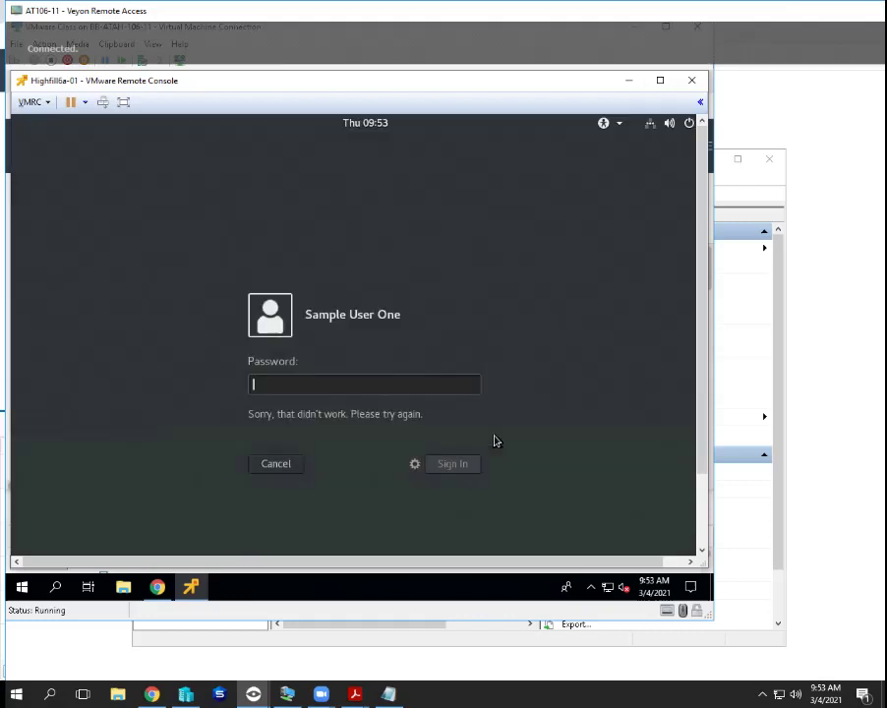
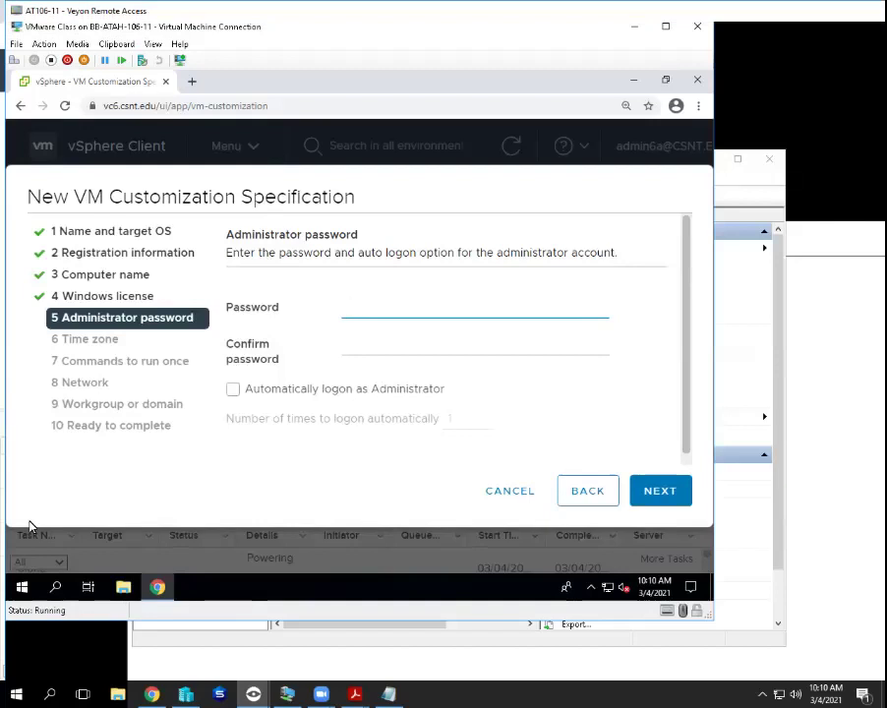
- Step back past the Windows license, computer name and registration pages to Name and target OS
left_click(588, 491)
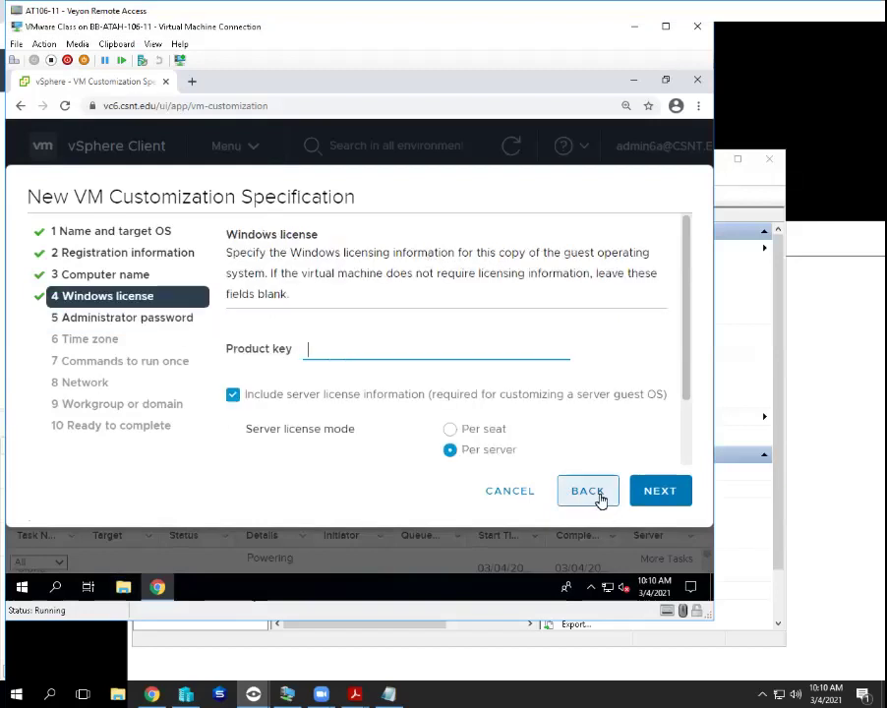
left_click(600, 500)
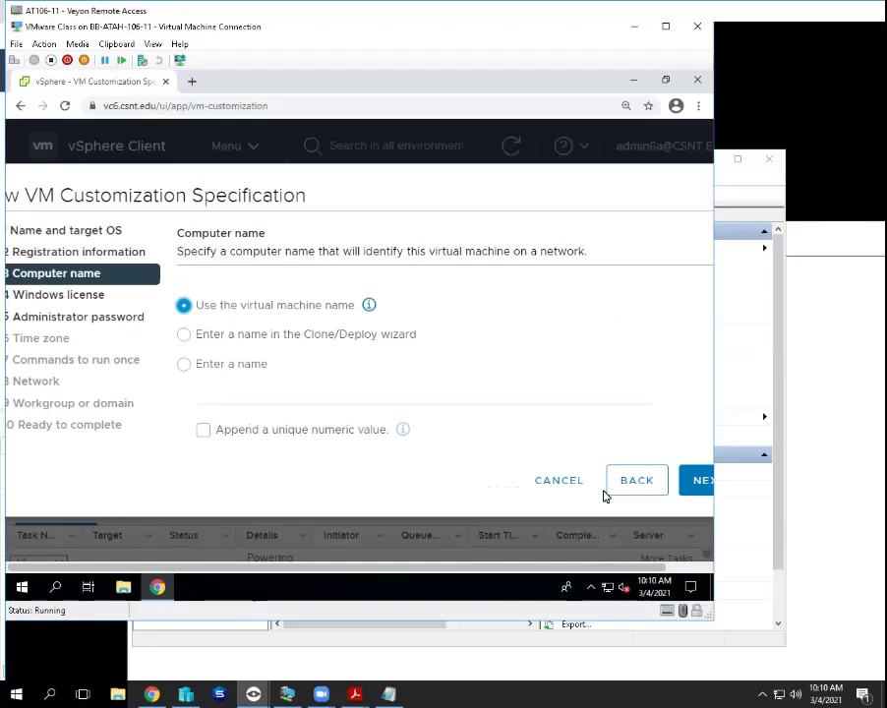
left_click(612, 492)
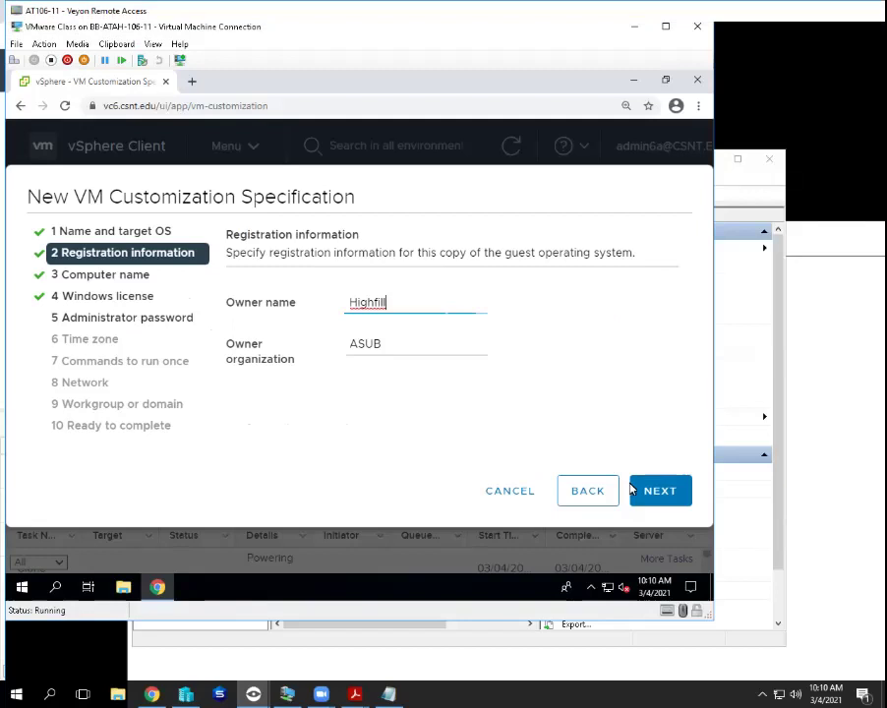
left_click(631, 490)
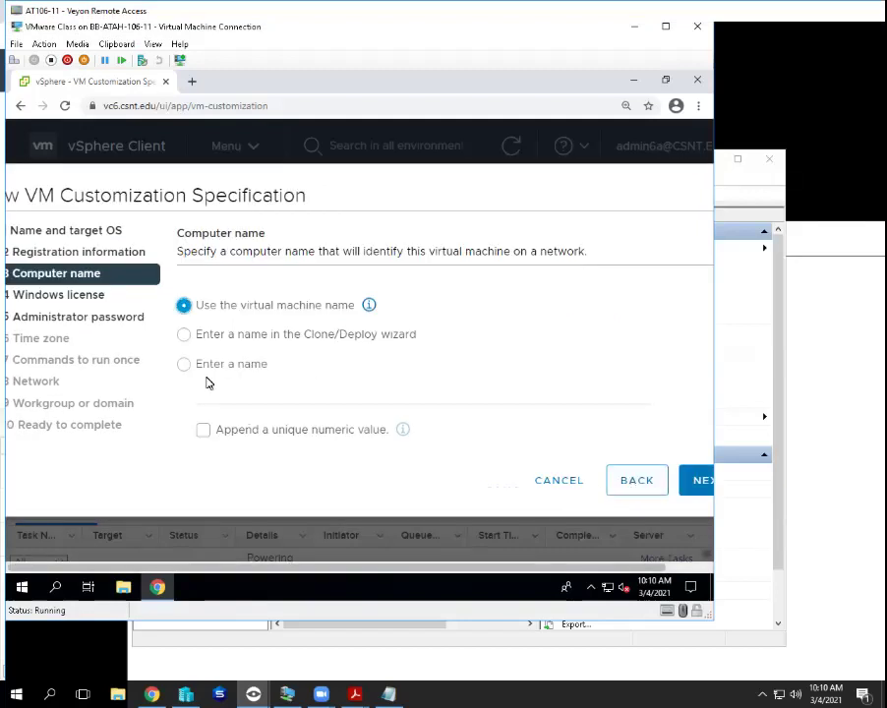
left_click(626, 492)
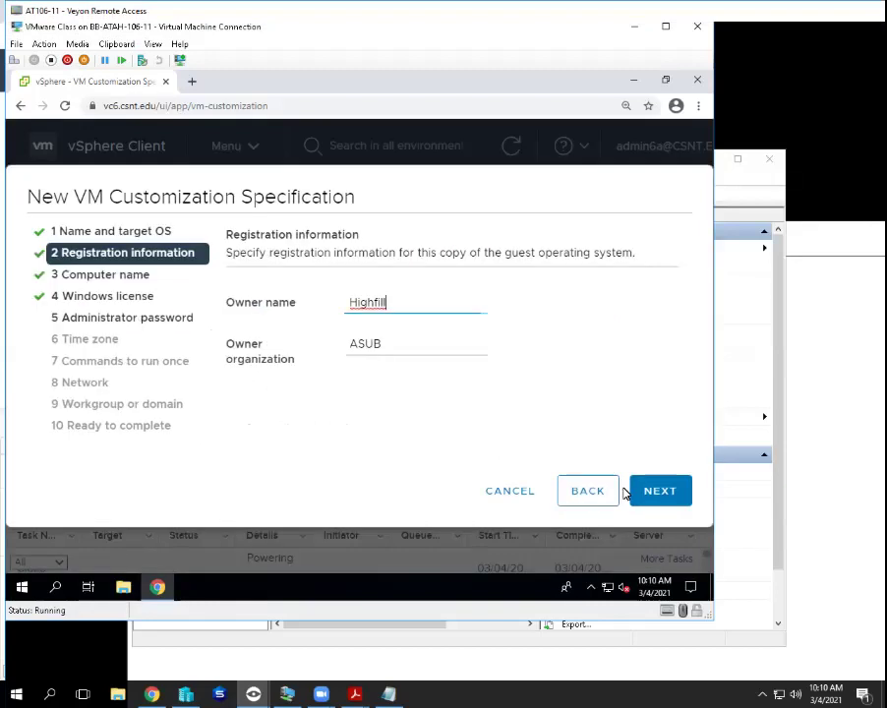
left_click(598, 493)
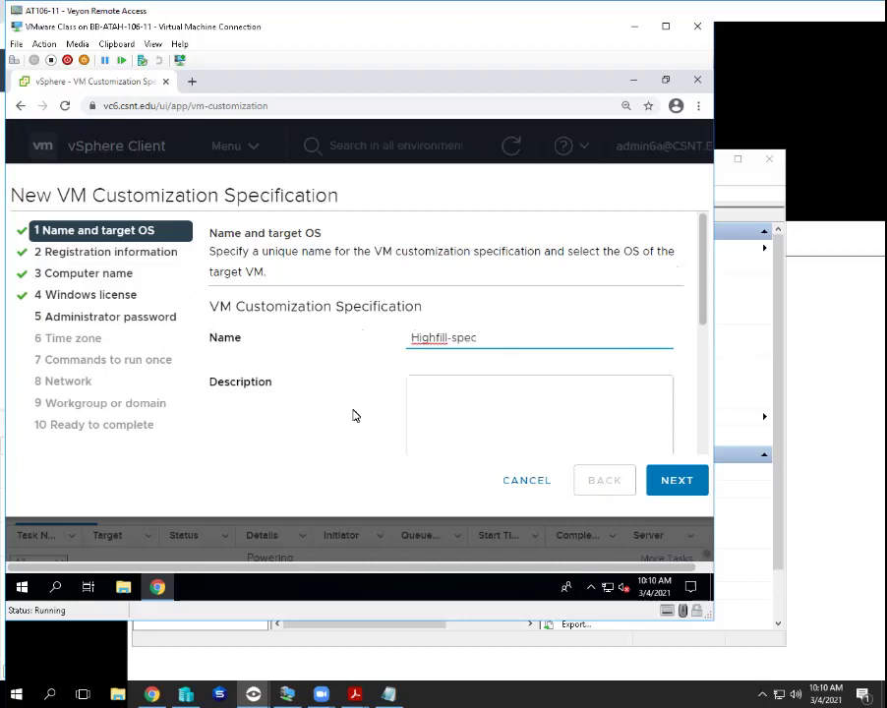
- Set the spec's target guest OS to Linux and continue to Computer name
scroll(354, 415, "down", 3)
scroll(354, 415, "down", 3)
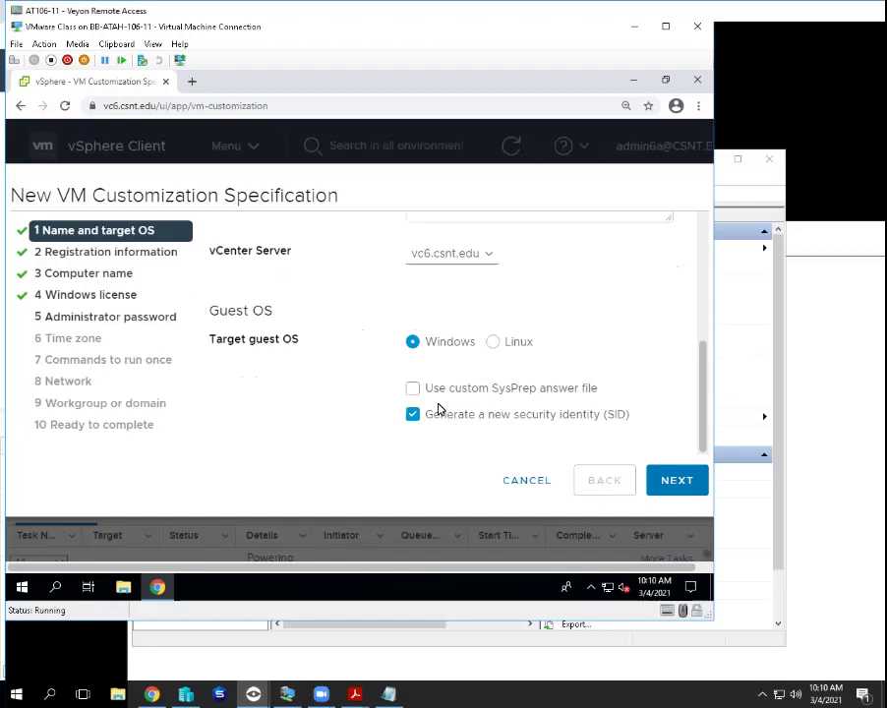
left_click(493, 343)
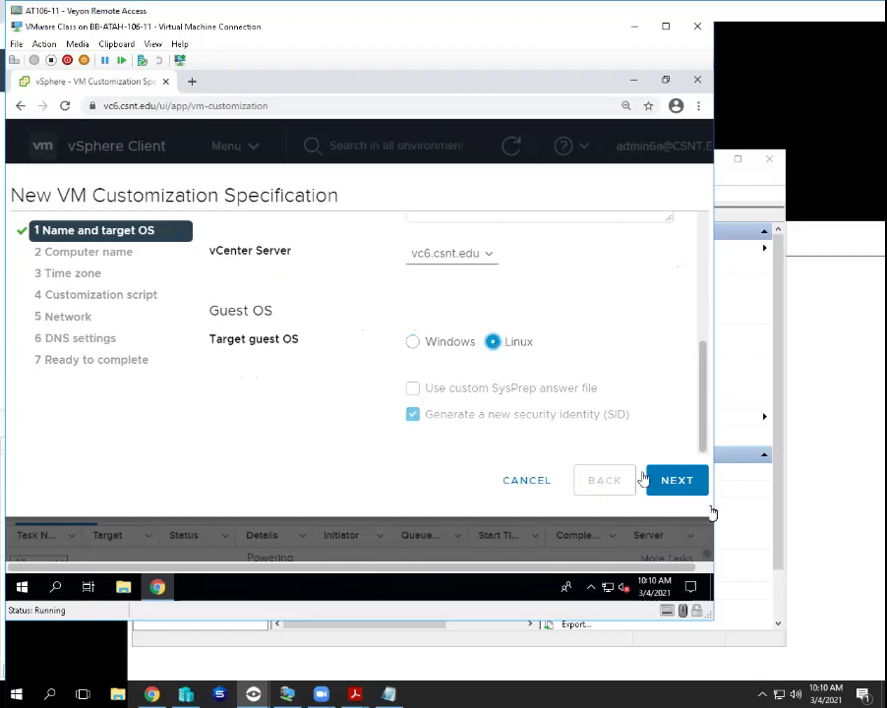
left_click(679, 489)
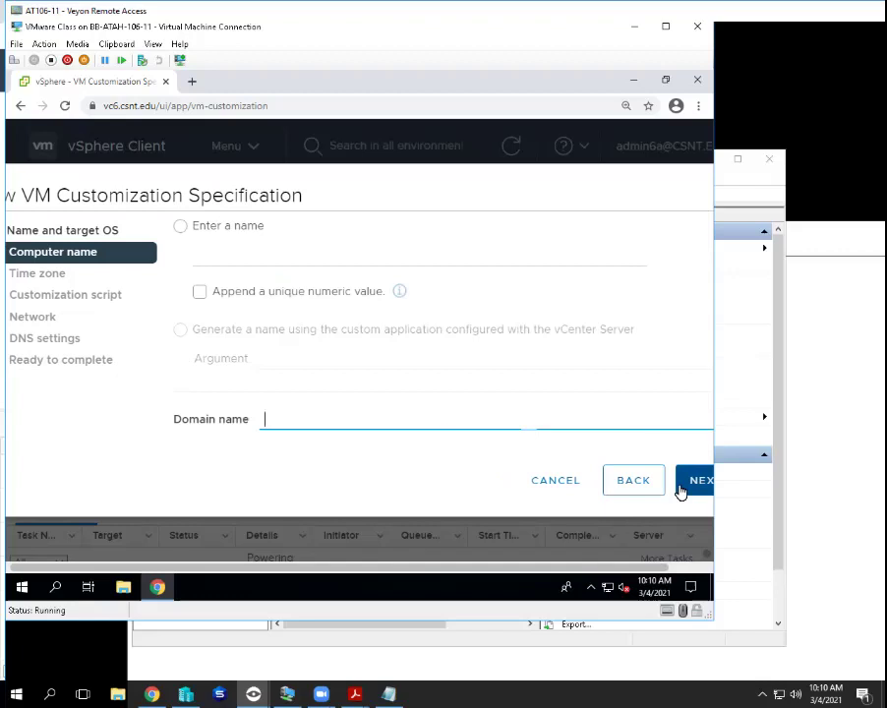
- Enter domain name csnt.edu and use the virtual machine name as the computer name
left_click(196, 232)
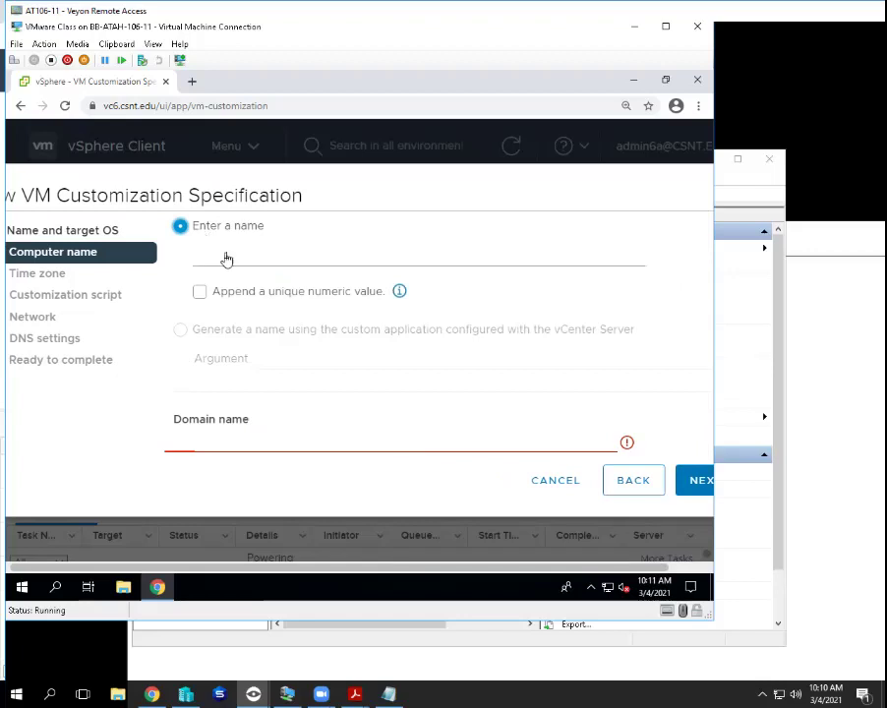
left_click(345, 439)
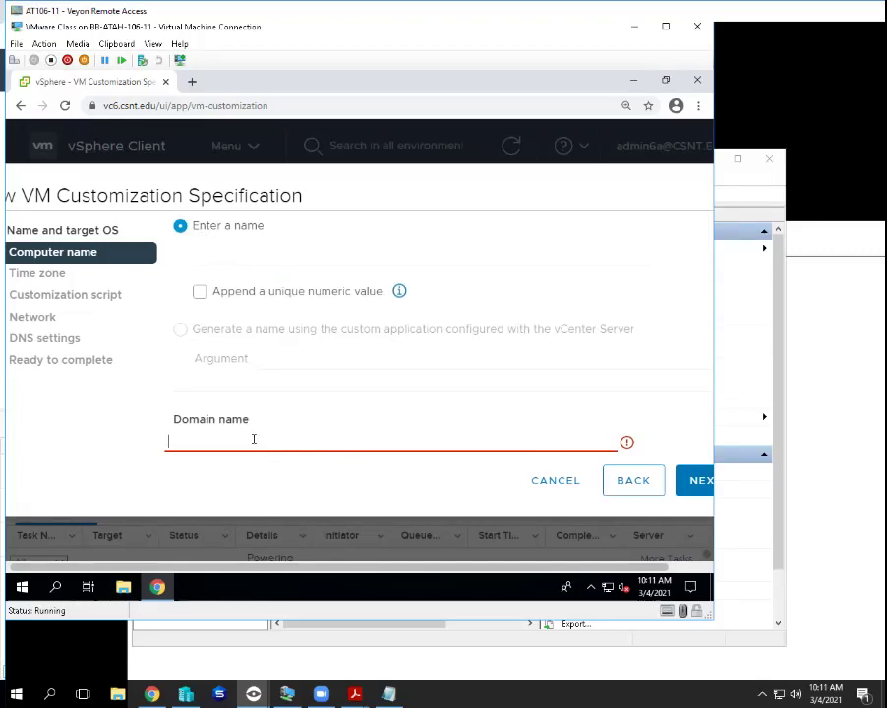
type("csnt.edu")
scroll(511, 344, "up", 3)
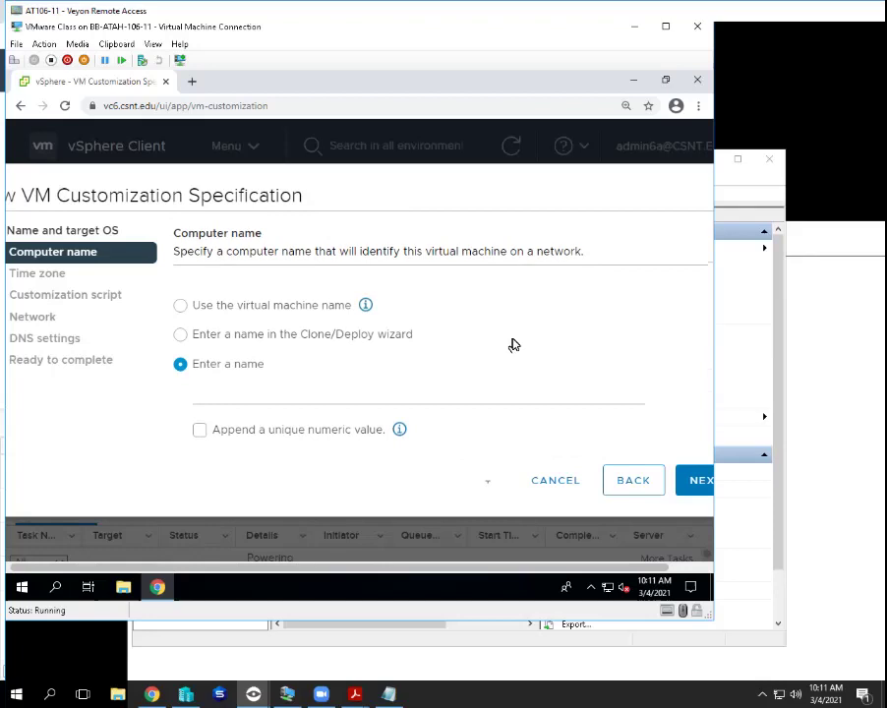
left_click(189, 308)
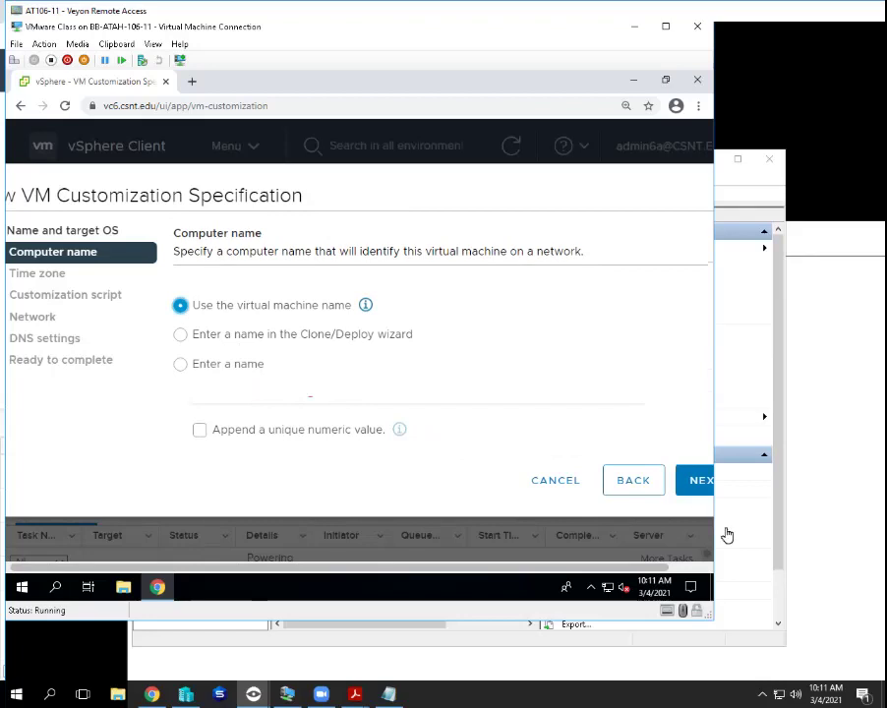
left_click(687, 489)
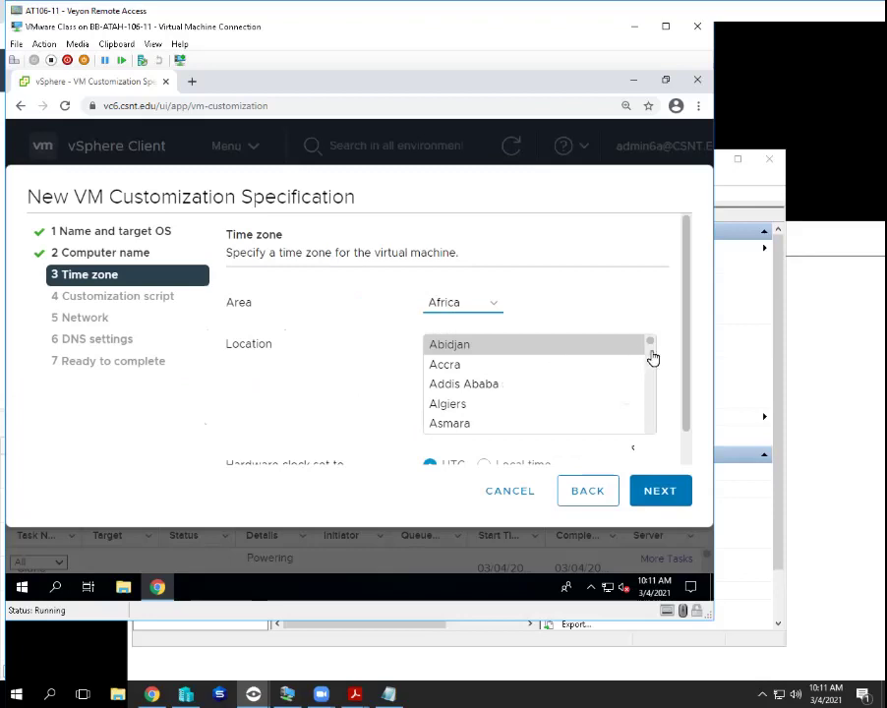
- Scroll through the Africa time zone Location list
scroll(482, 417, "down", 1)
scroll(485, 414, "down", 5)
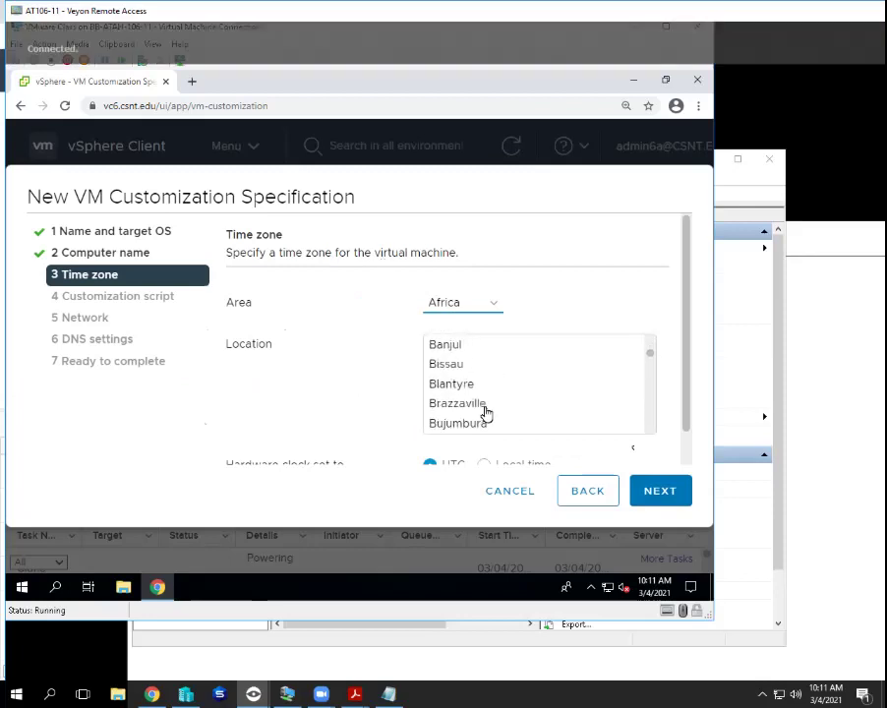
scroll(485, 414, "down", 3)
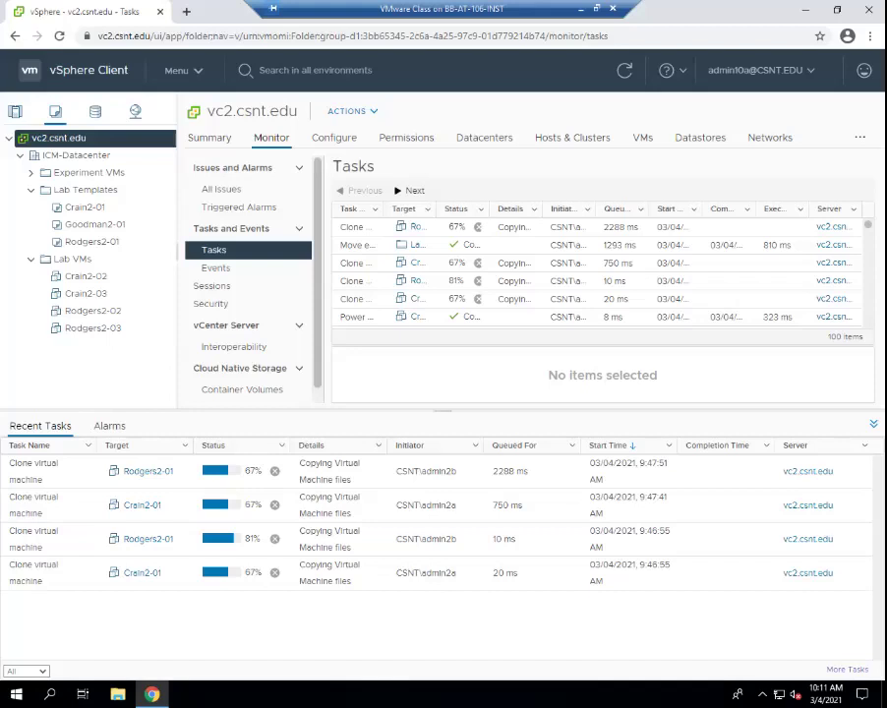
- Bring the LAB 16 Notepad instructions forward, then return to student machine AT106-06
key("alt+Tab")
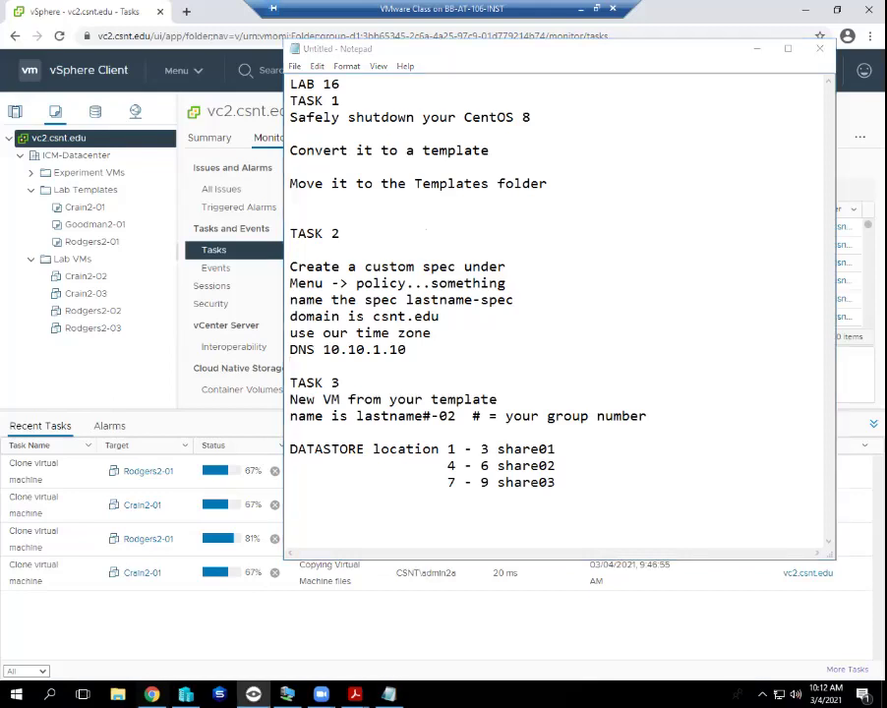
key("alt+Tab")
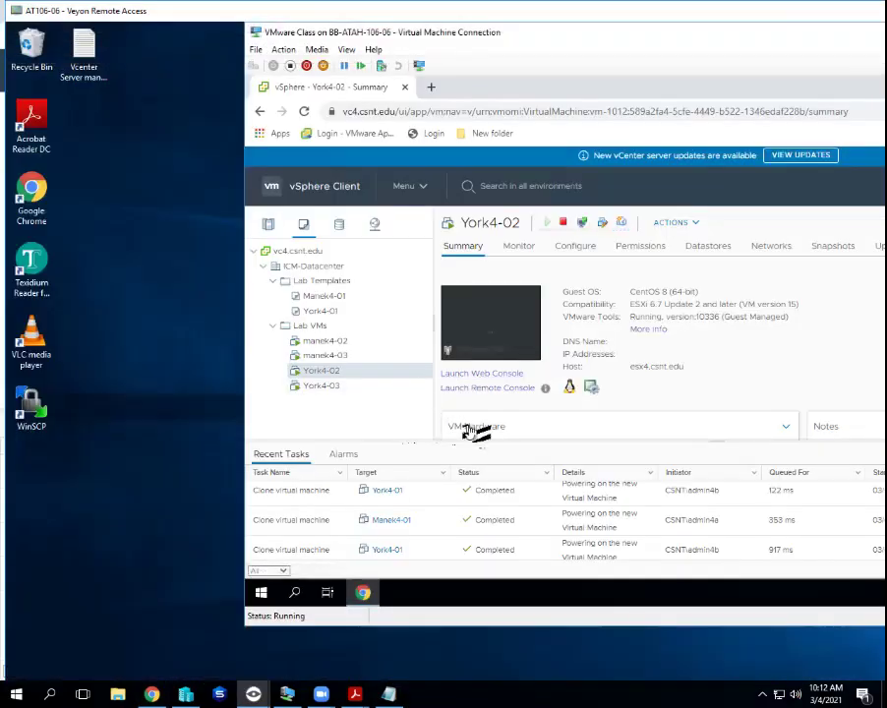
- Scroll up while reviewing the AT106-06 student's vSphere view
scroll(457, 536, "up", 1)
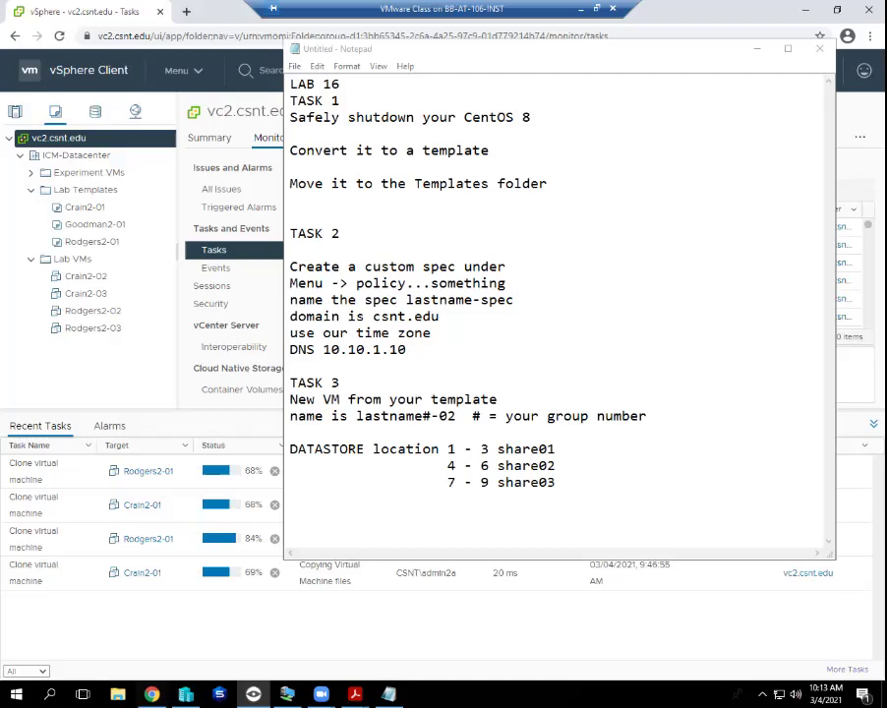
- Open a new browser tab to the vc10 server and launch the vSphere Client
key("alt+Tab")
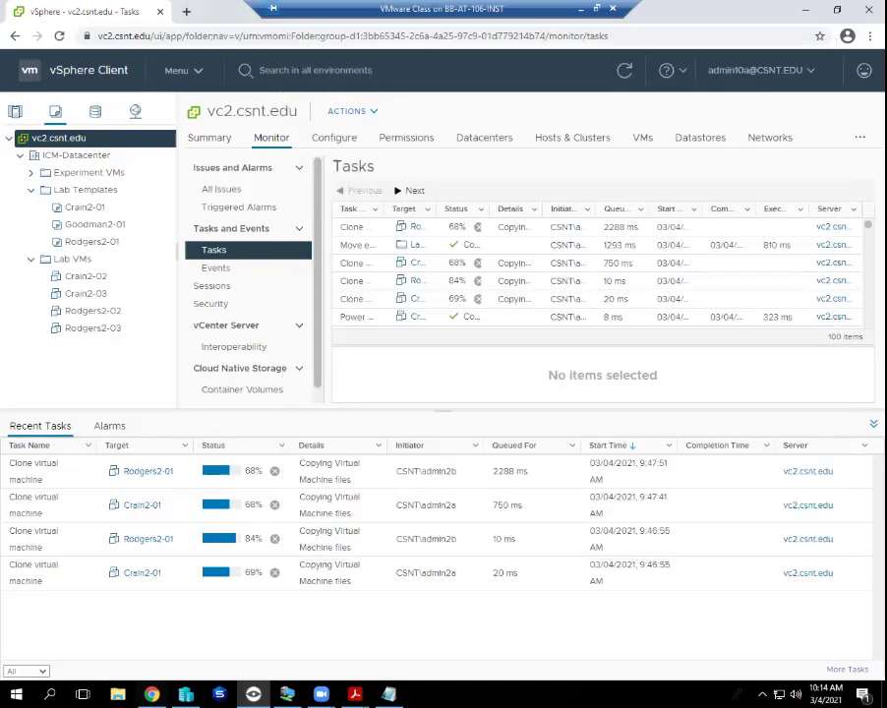
key("ctrl+t")
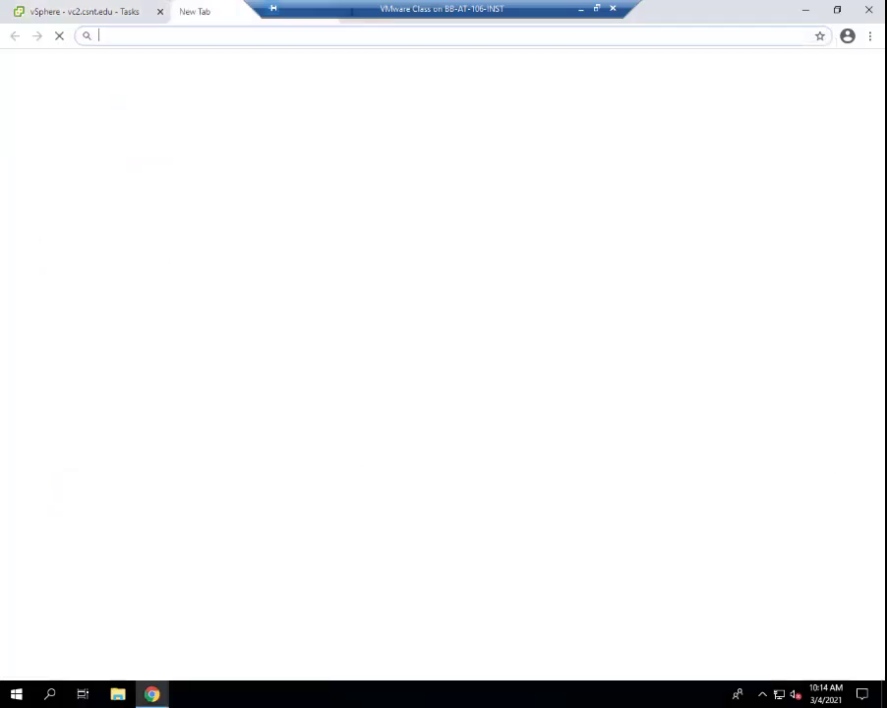
type("vc10")
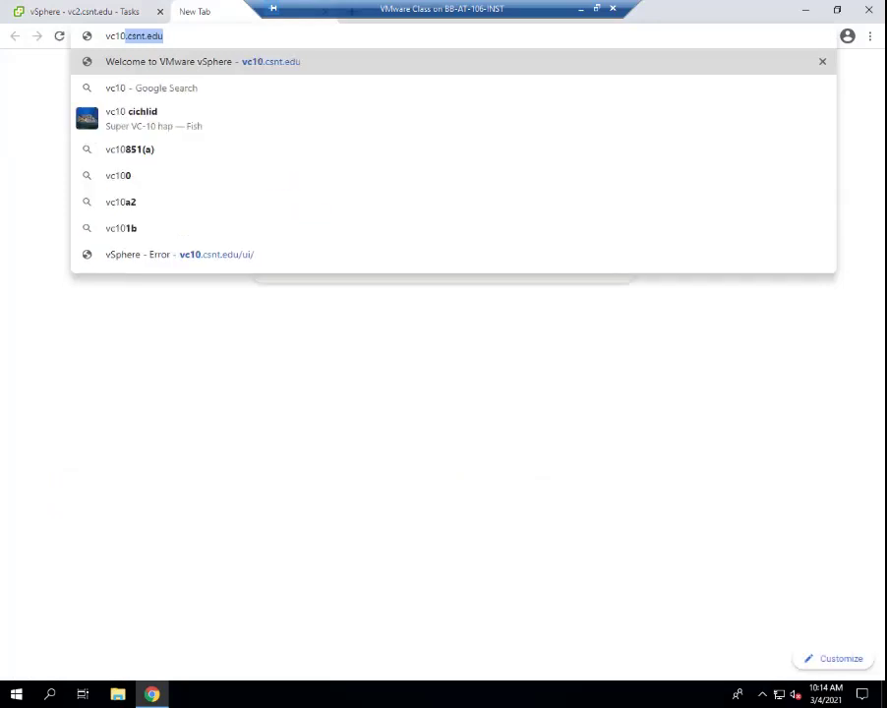
key("Return")
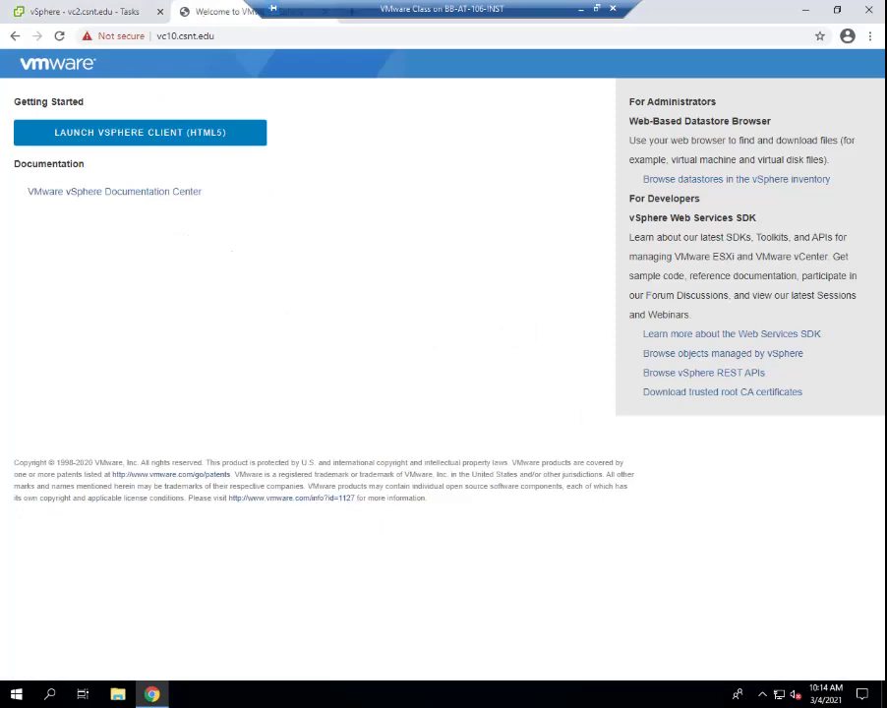
left_click(140, 132)
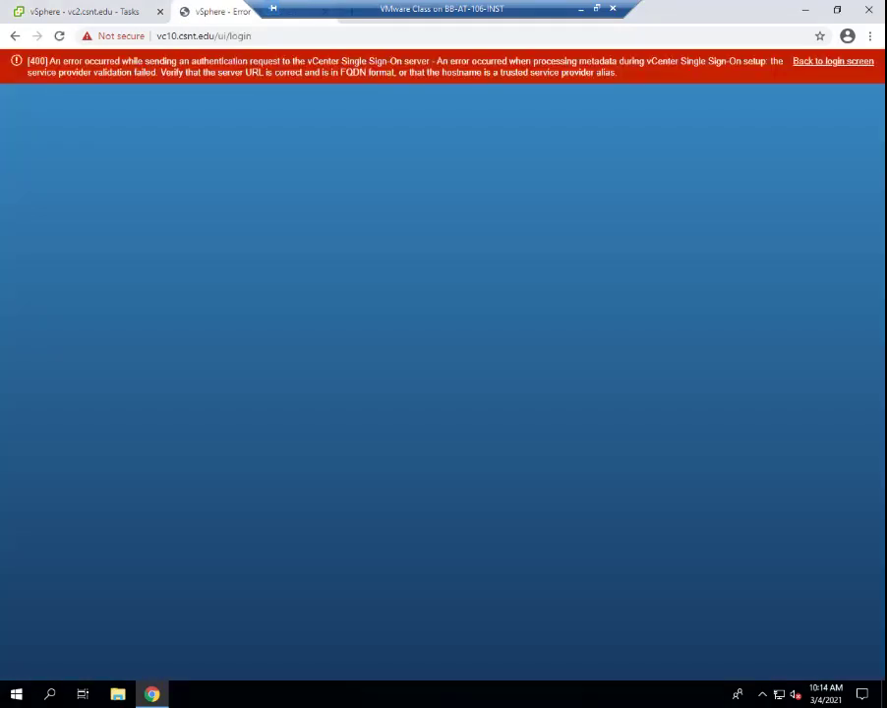
- Browse to 10.10.20.10 and launch the vSphere Client (HTML5) from its welcome page
left_click(177, 36)
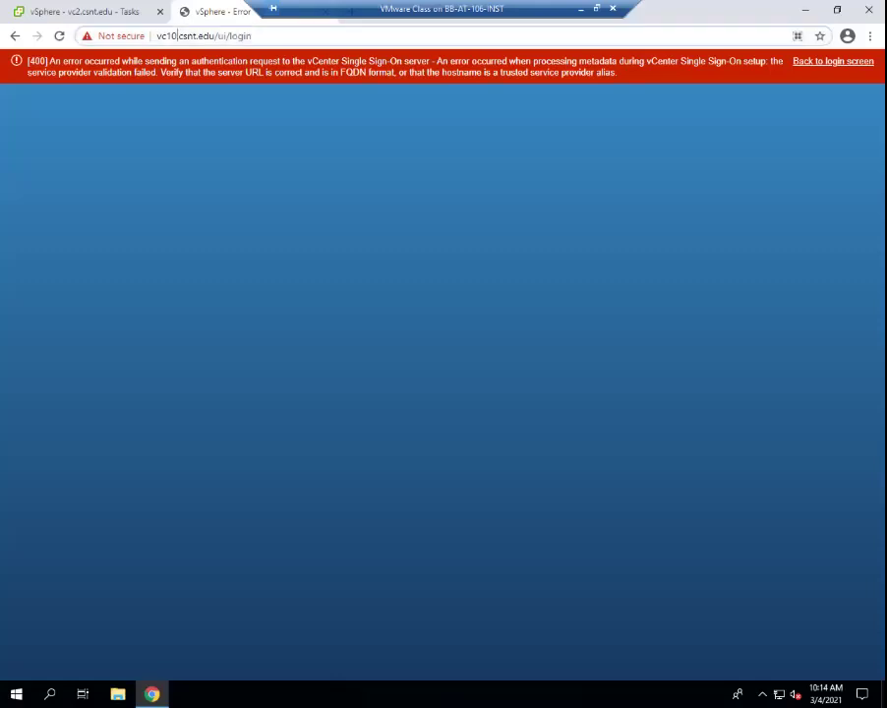
key("ctrl+a")
type("10")
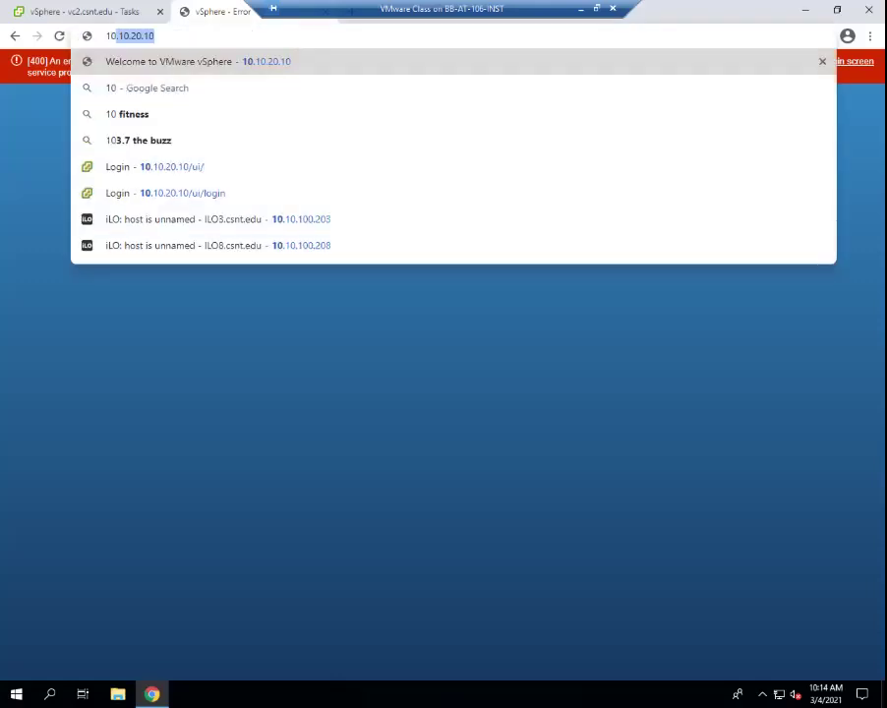
key("Return")
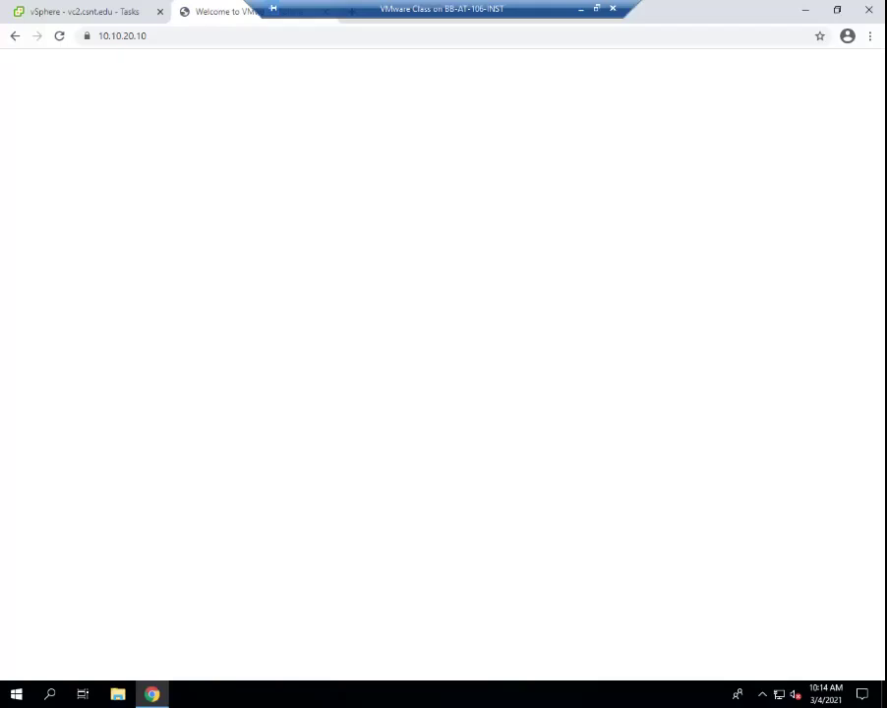
left_click(139, 132)
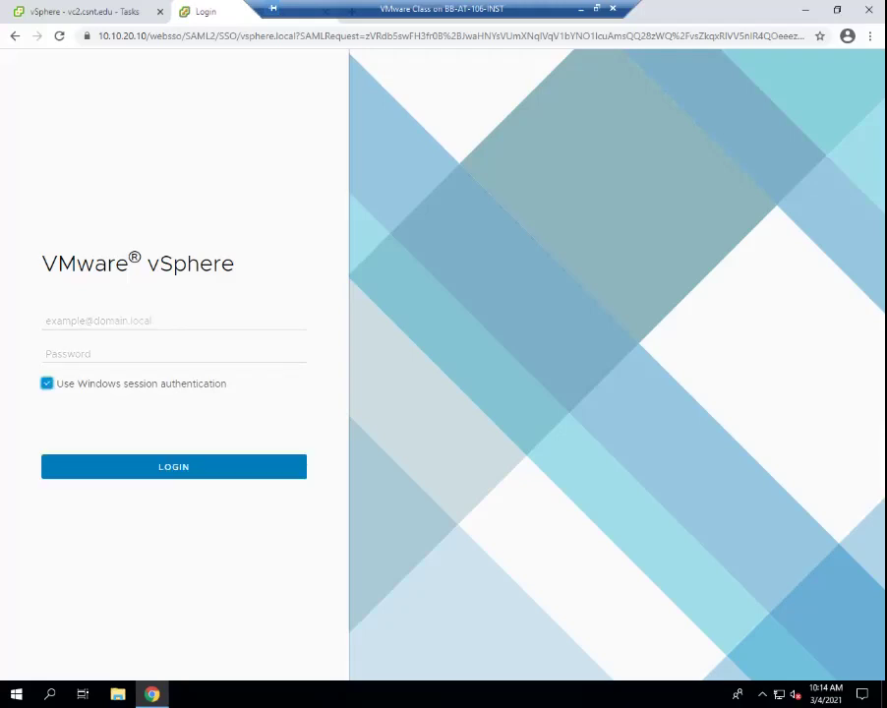
- Log in with Windows session authentication and select SAN-Access-Student7b in the inventory
key("Return")
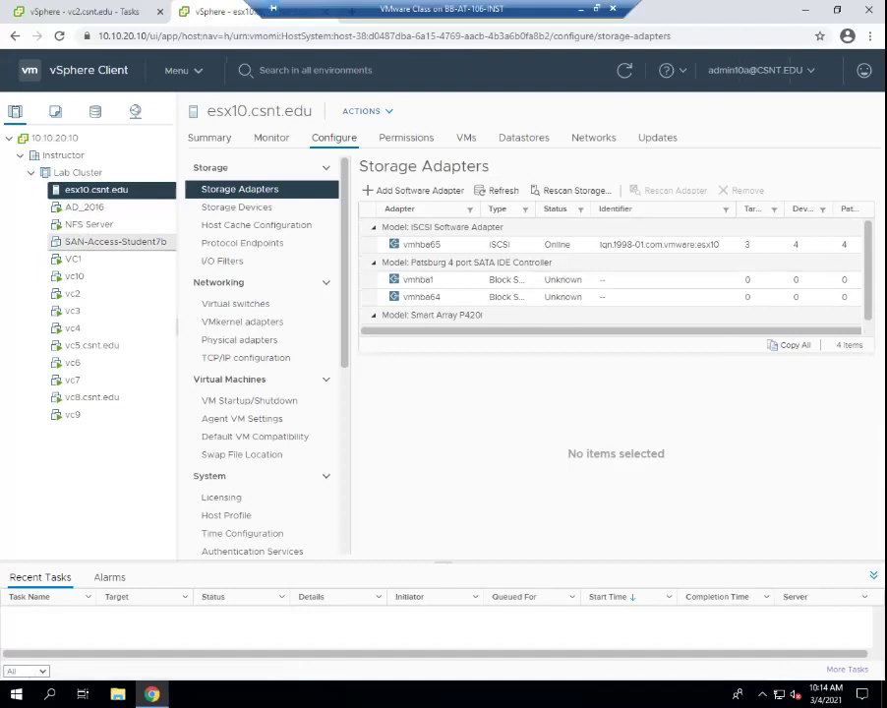
left_click(138, 242)
- Open a remote console to SAN-Access-Student7b and power the VM on
right_click(138, 241)
mouse_move(139, 235)
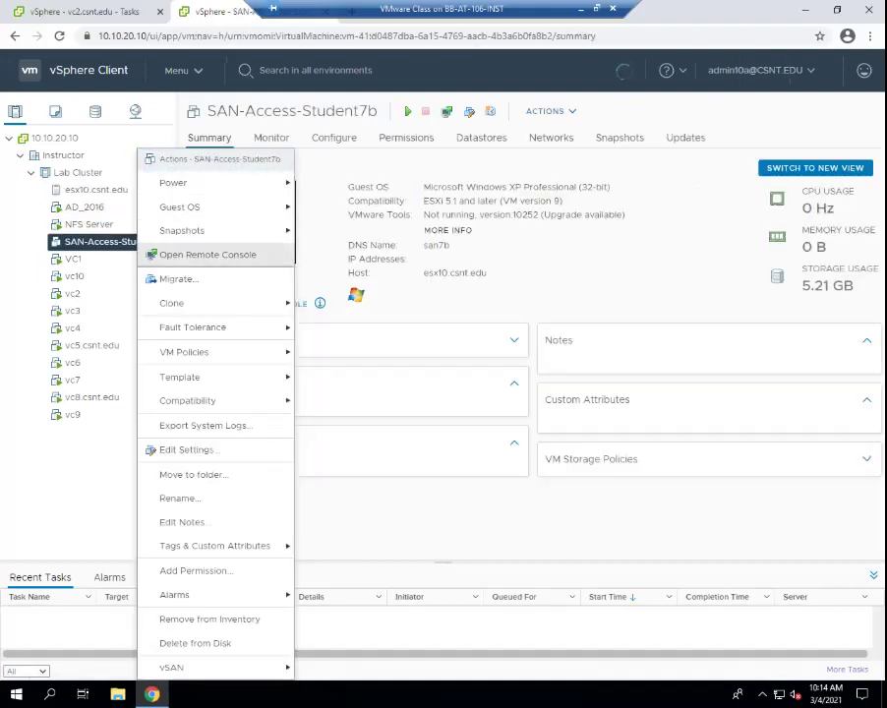
left_click(207, 254)
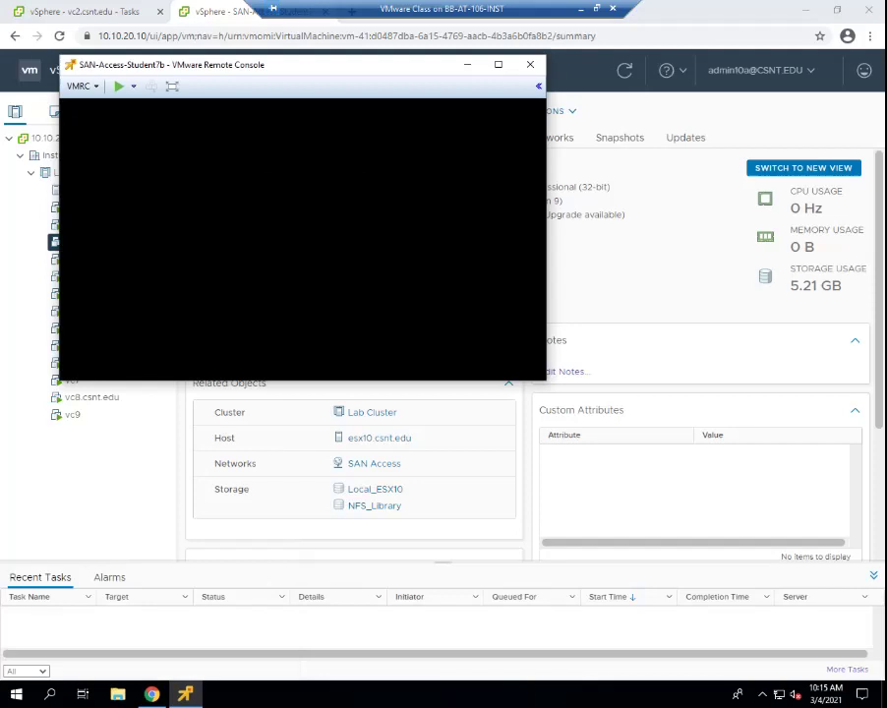
left_click(118, 86)
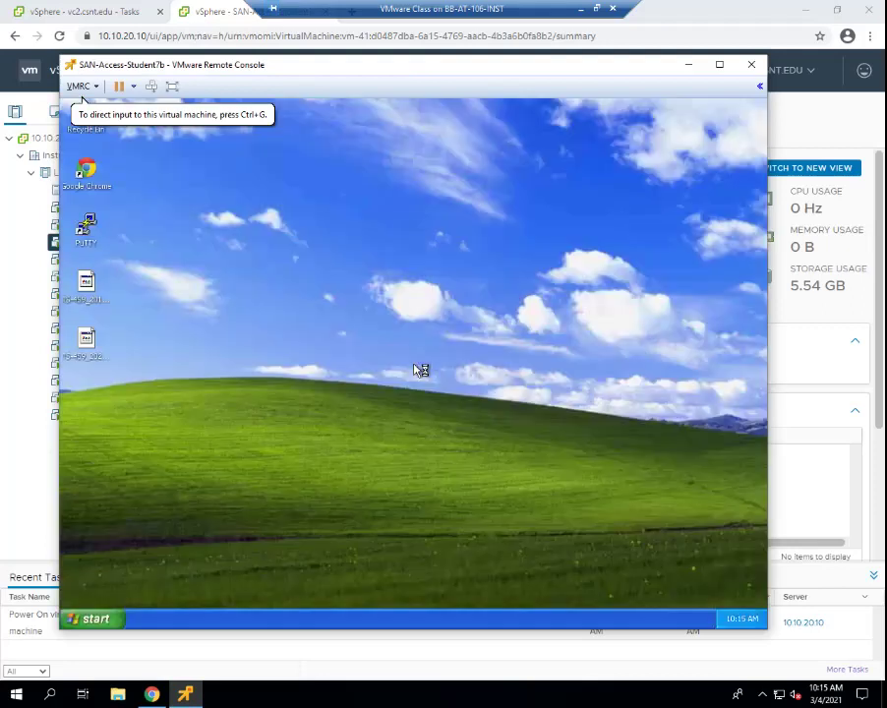
- In the VM's Chrome, open the help pages and close the unreachable support tab
left_click(420, 369)
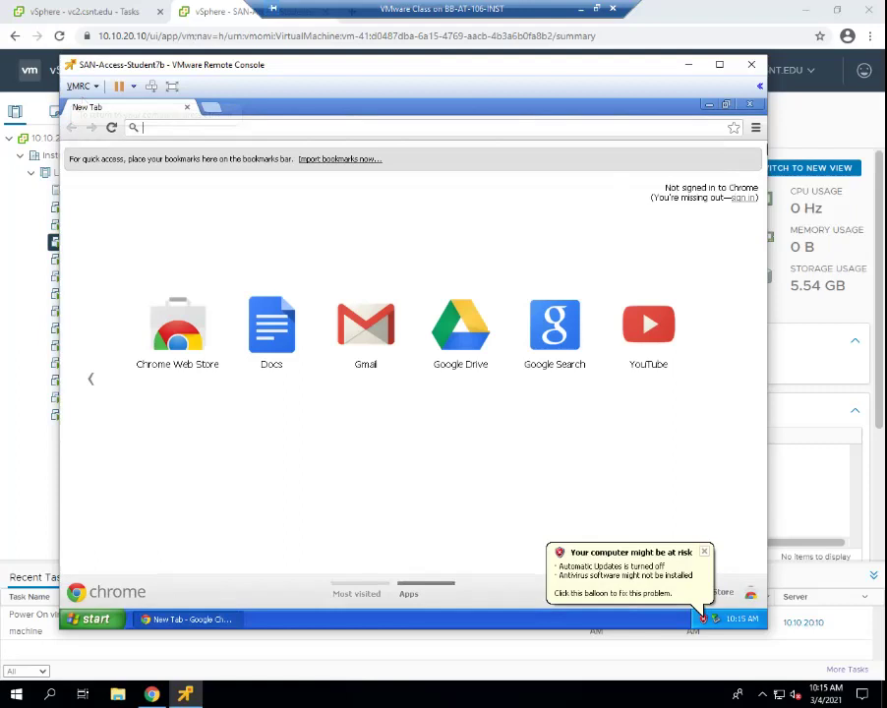
left_click(757, 128)
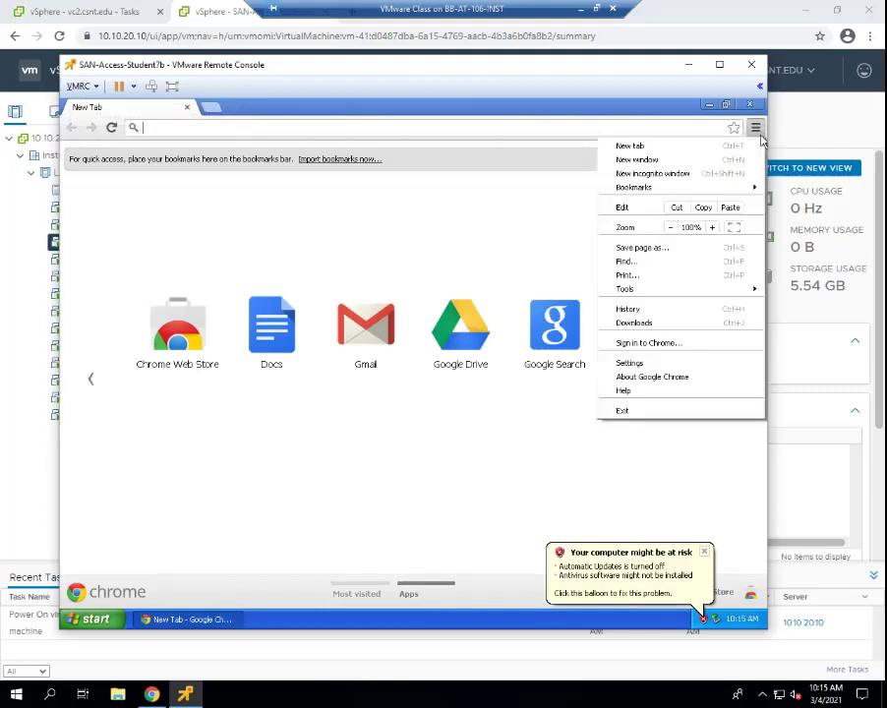
left_click(648, 391)
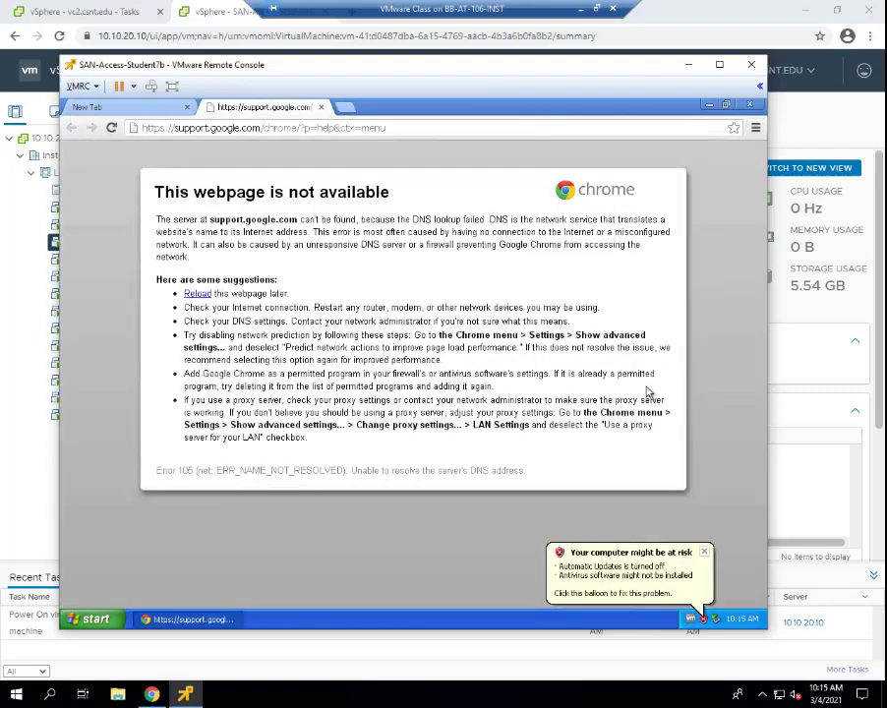
left_click(321, 107)
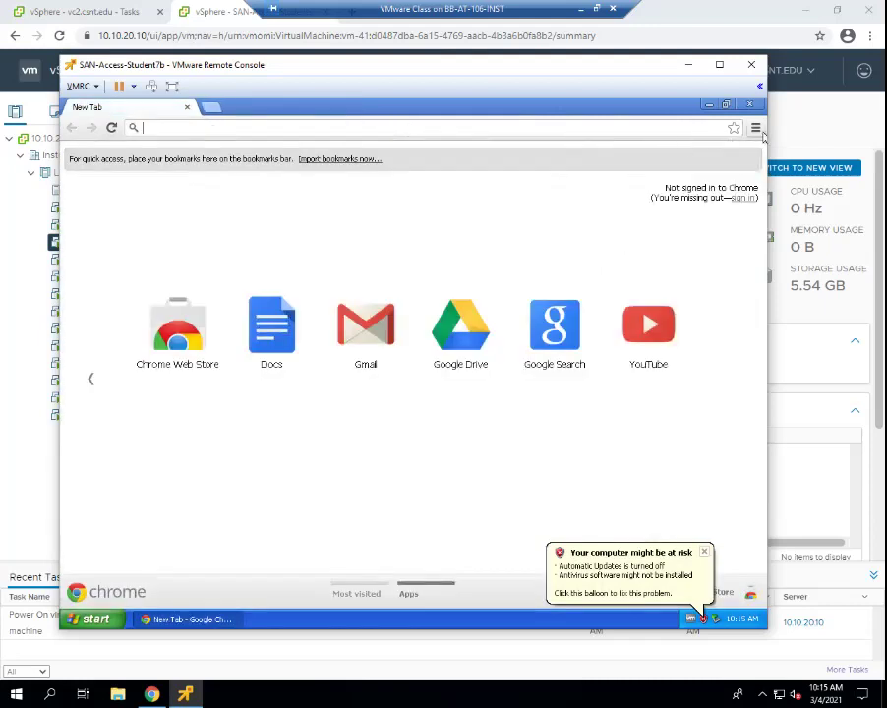
- Confirm Chrome version 24.0.1312.57 in About Google Chrome, then replace that tab with a new one
left_click(756, 128)
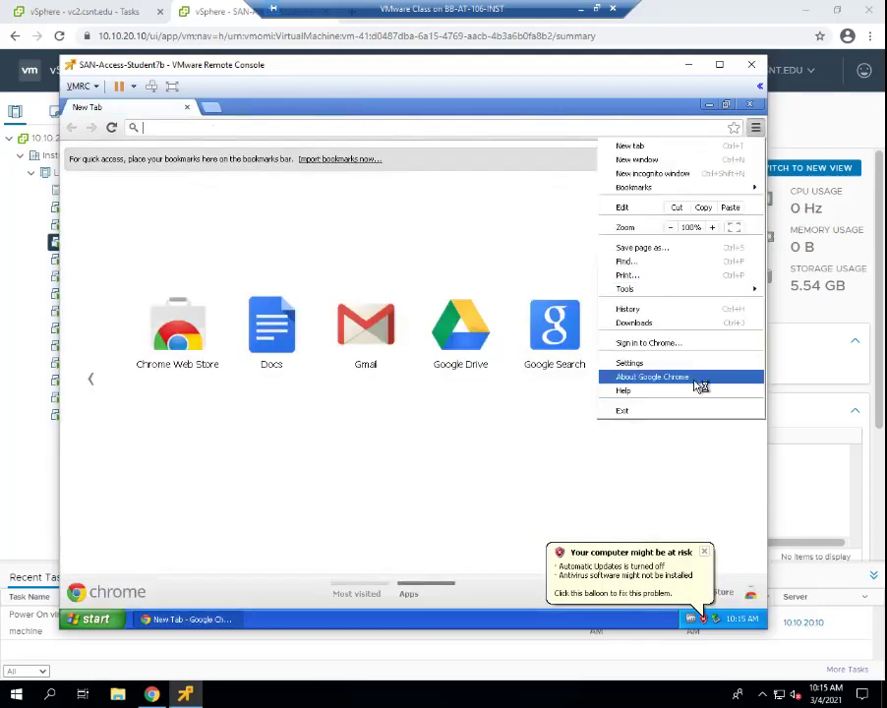
left_click(698, 378)
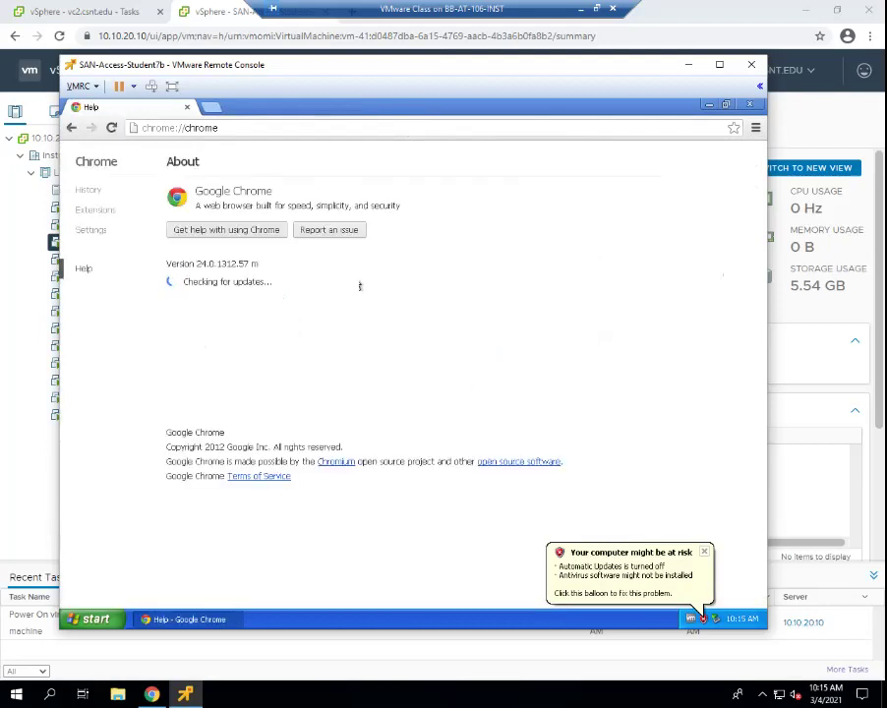
left_click(211, 107)
left_click(188, 108)
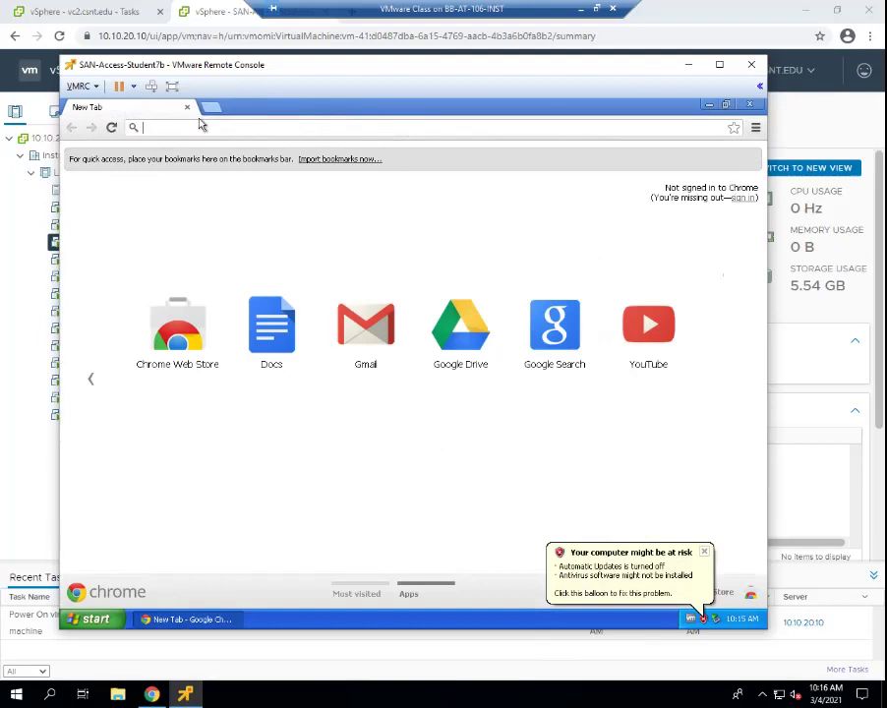
- Load QNAP1 at 192.168.1.52:8080, dismiss the security warnings, and log in as administrator
type("1")
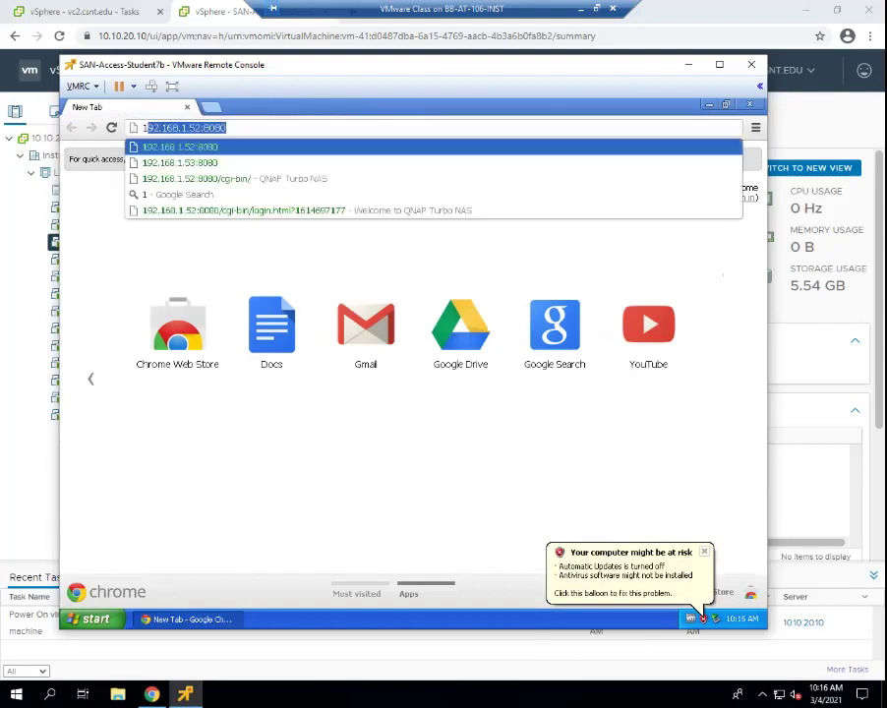
key("Return")
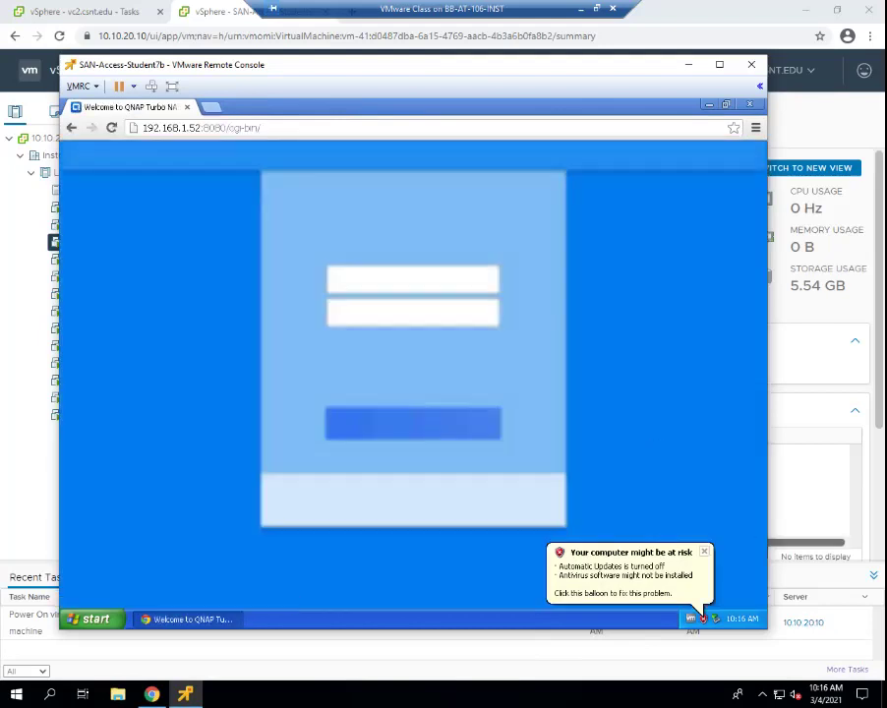
left_click(698, 556)
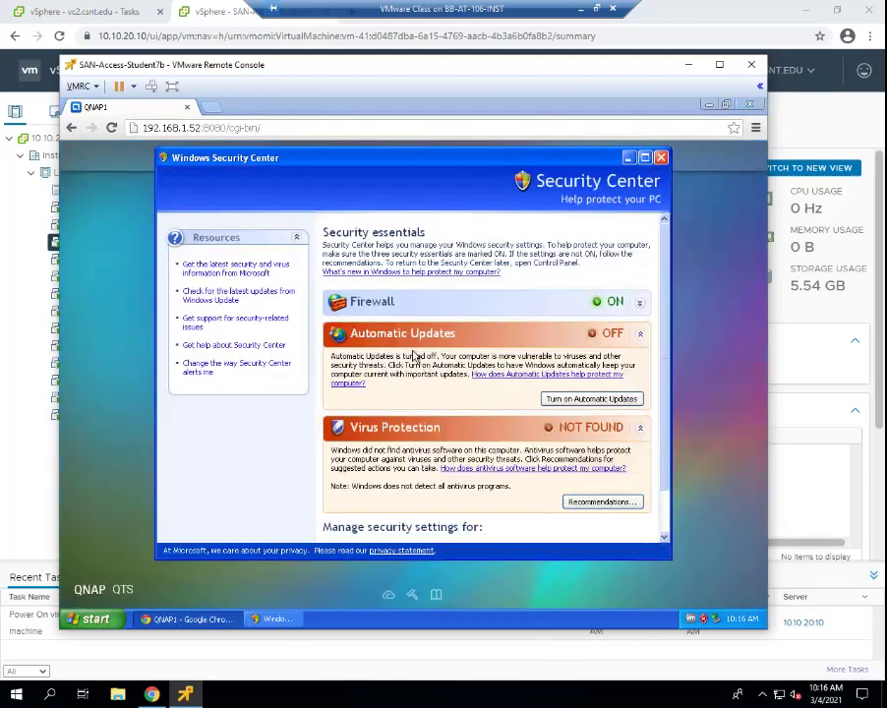
left_click(662, 159)
left_click(403, 283)
type("admin")
key("Tab")
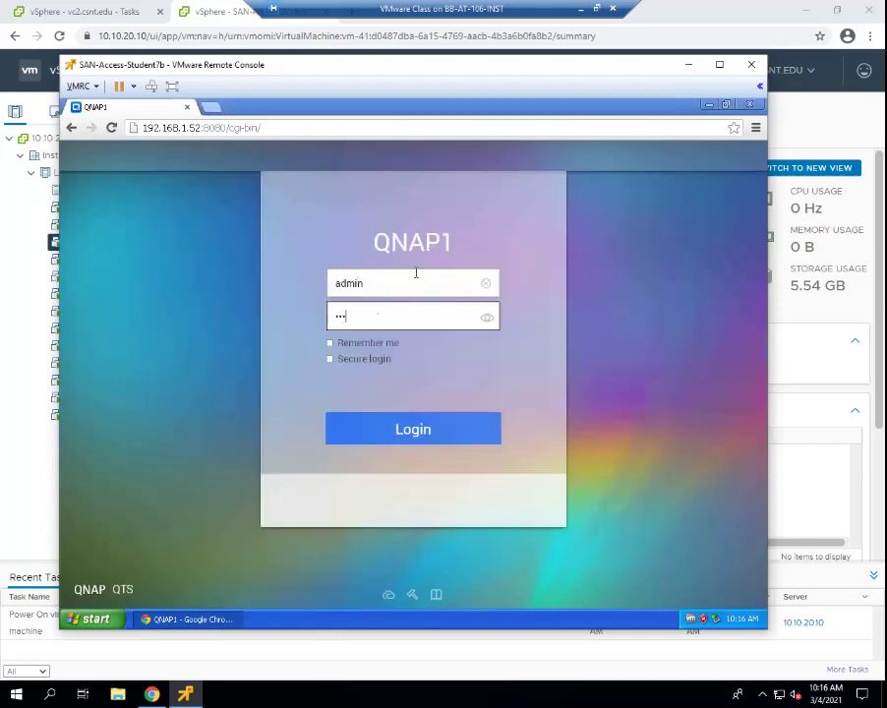
key("Return")
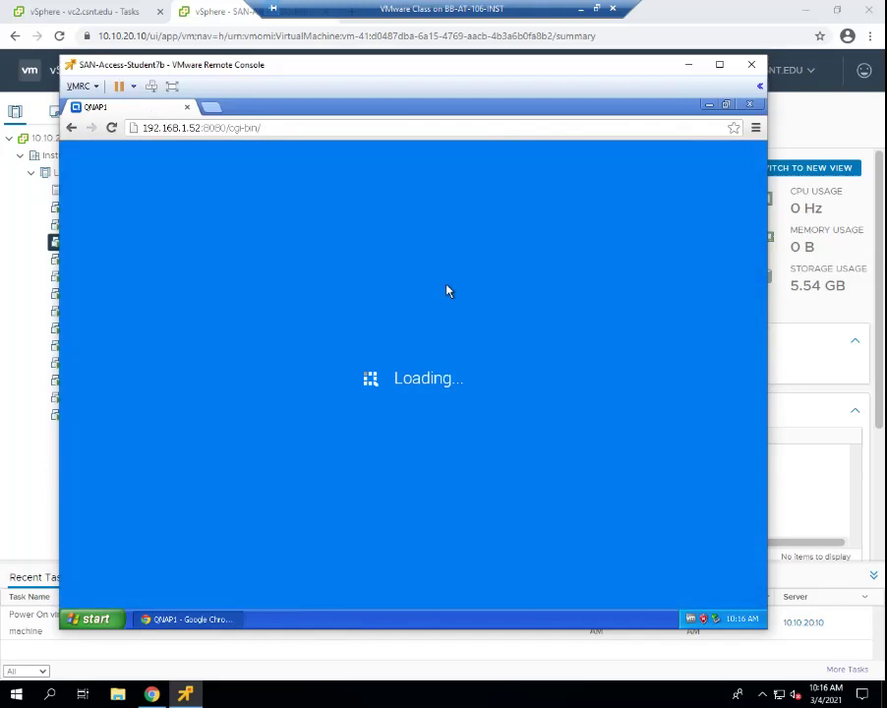
- Log into QNAP2 at 192.168.1.53:8080 in a new tab, then return to QNAP1 and dismiss its DNS warning
left_click(223, 111)
type("192")
key("Down")
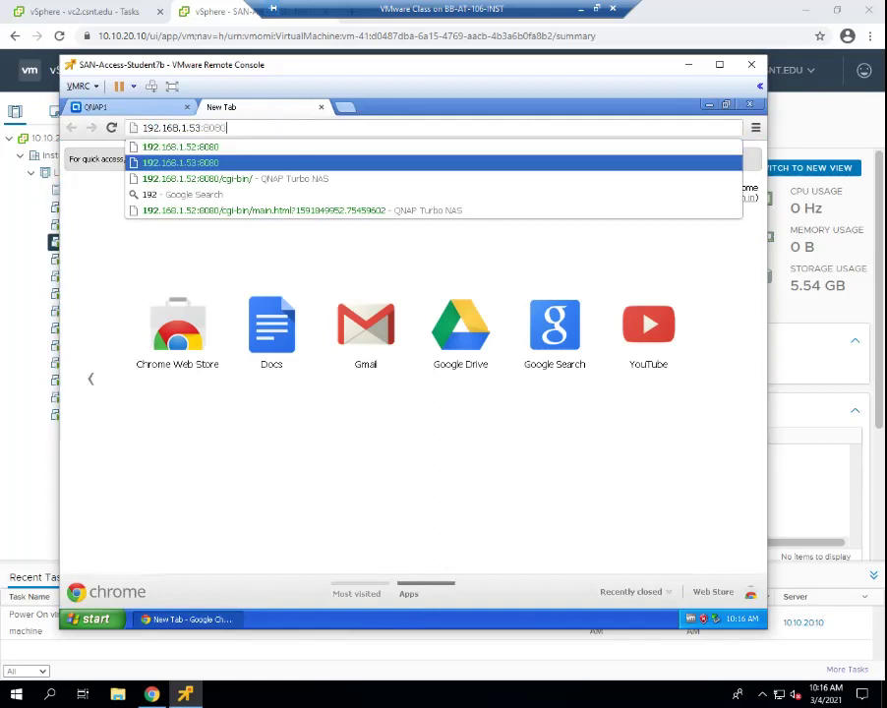
key("Return")
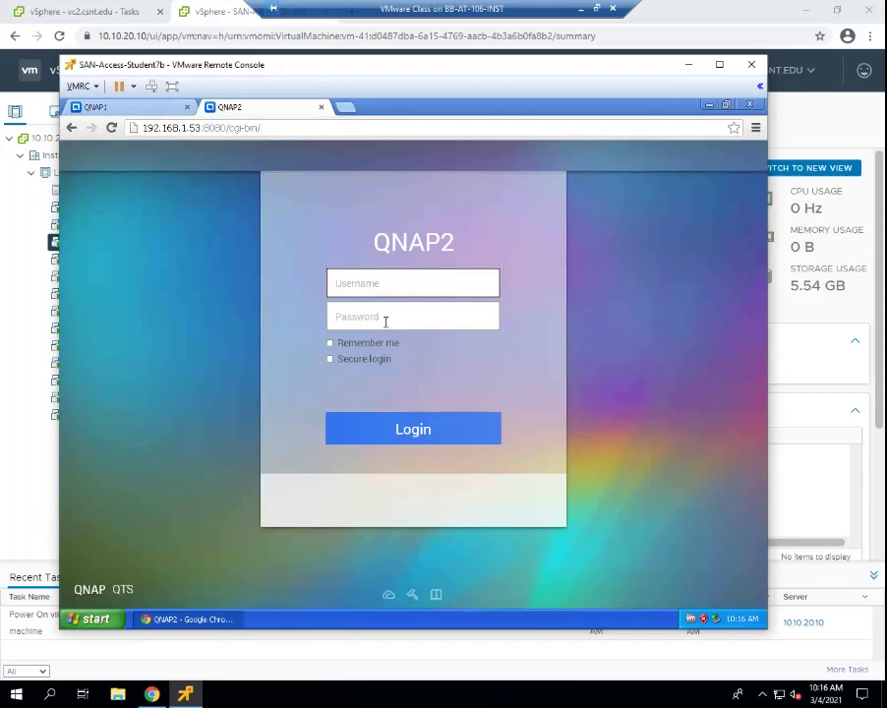
key("Tab")
key("Return")
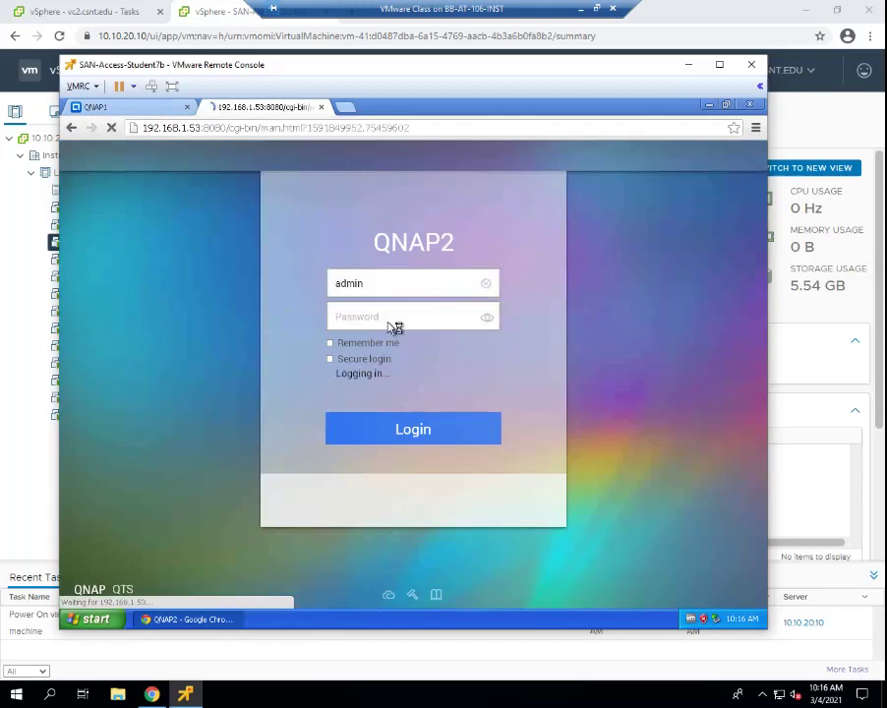
left_click(138, 109)
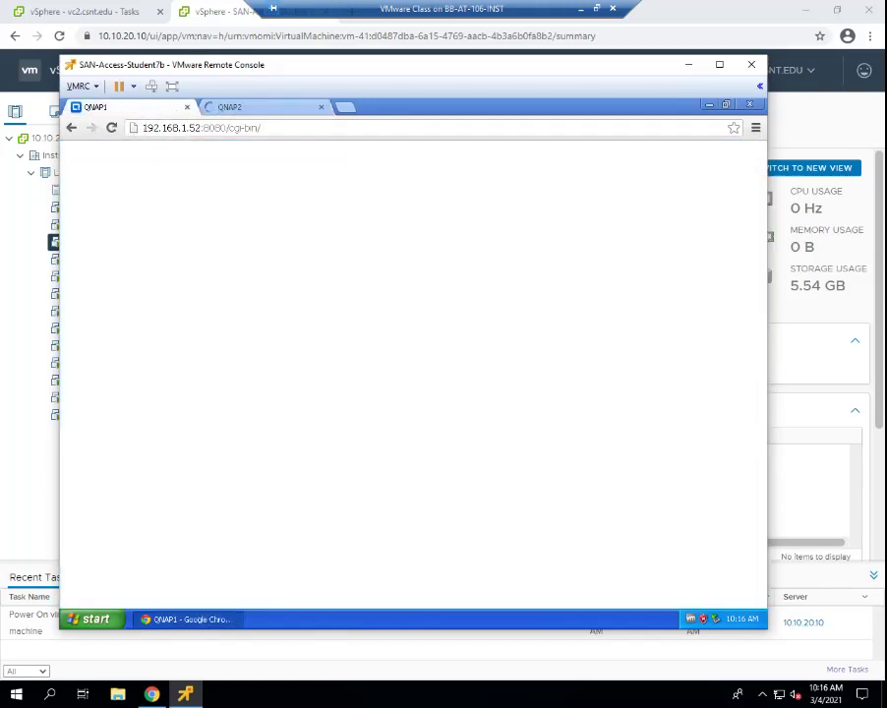
left_click(519, 436)
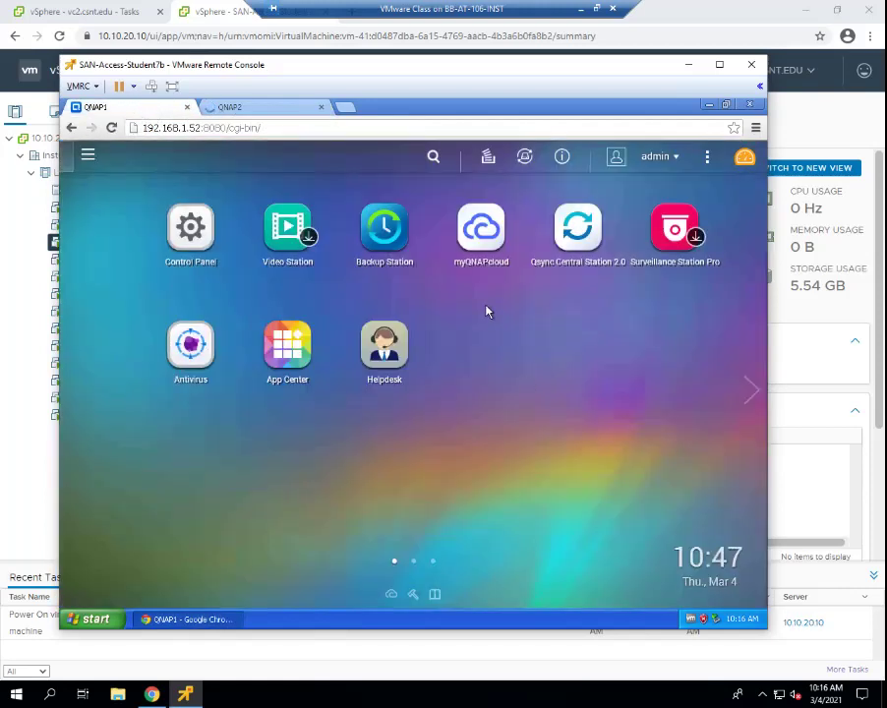
- Open QNAP1's Storage Manager from Control Panel and close the computer-at-risk warning balloon
left_click(173, 230)
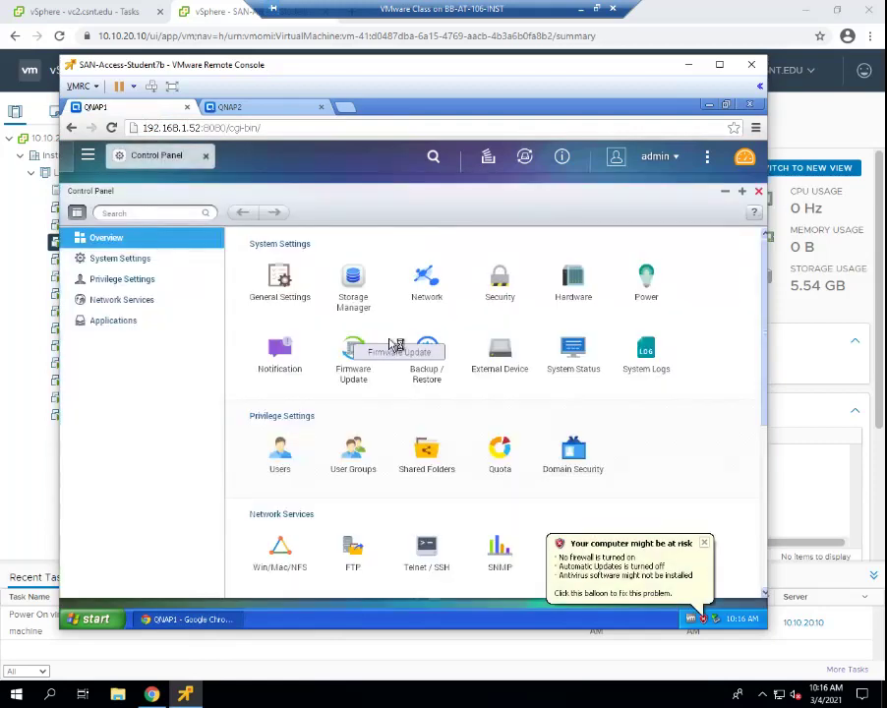
left_click(353, 282)
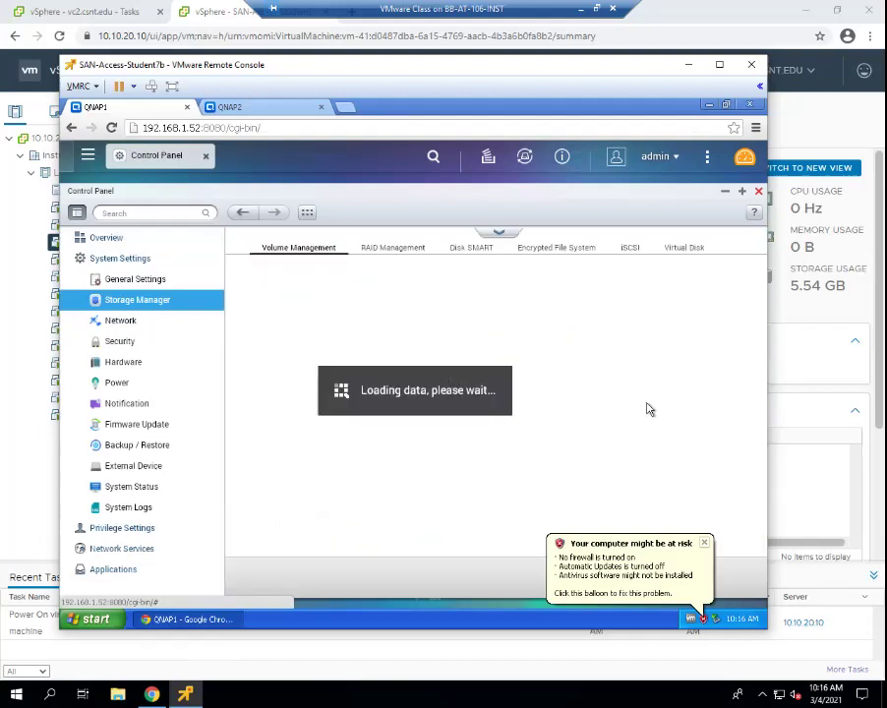
left_click(703, 543)
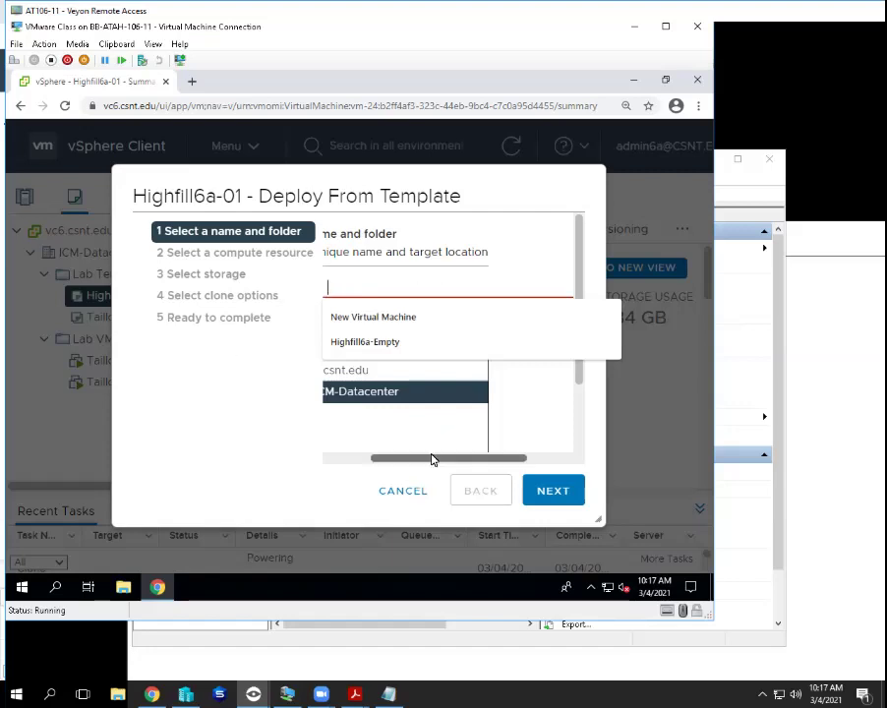
- Begin editing the new VM's name in the deploy wizard and bring the Notepad lab notes in front
left_click_drag(432, 458, 355, 489)
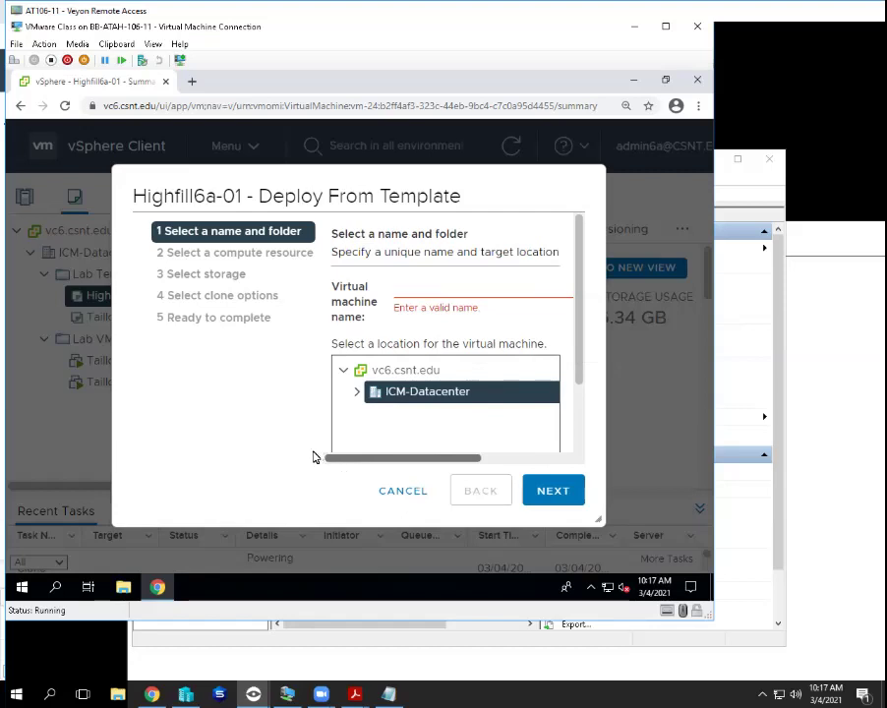
left_click(428, 287)
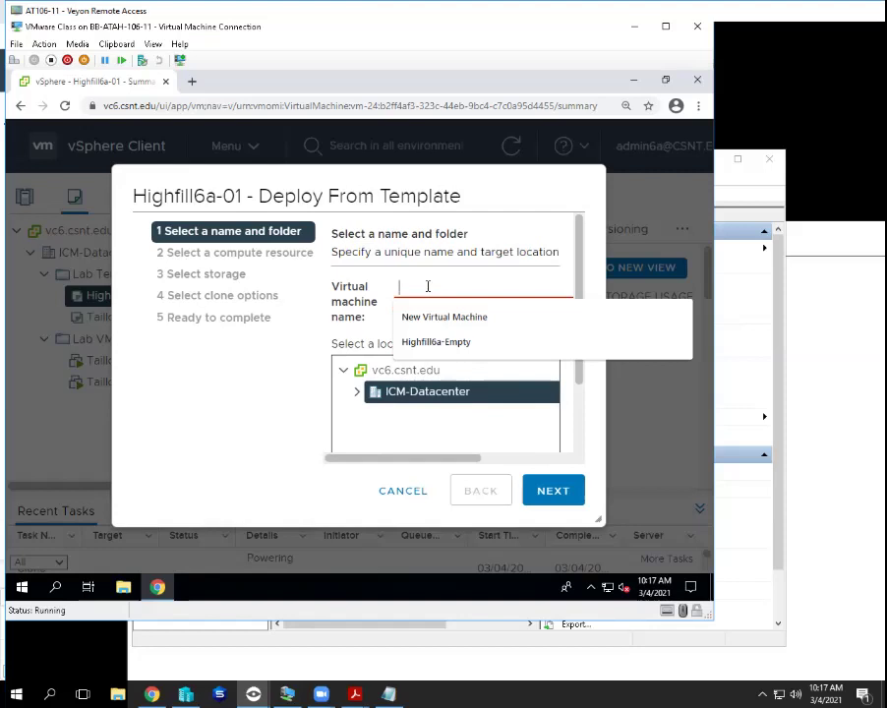
key("alt+Tab")
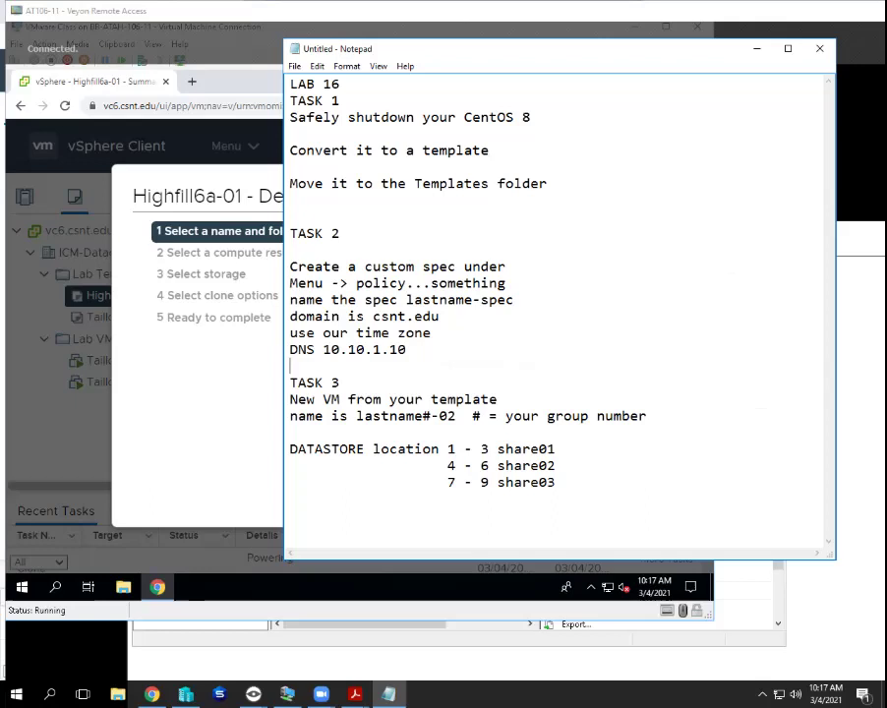
- Move the lab notes beside the wizard and edit the VM name to the lastname#-02 pattern
left_click_drag(457, 416, 357, 416)
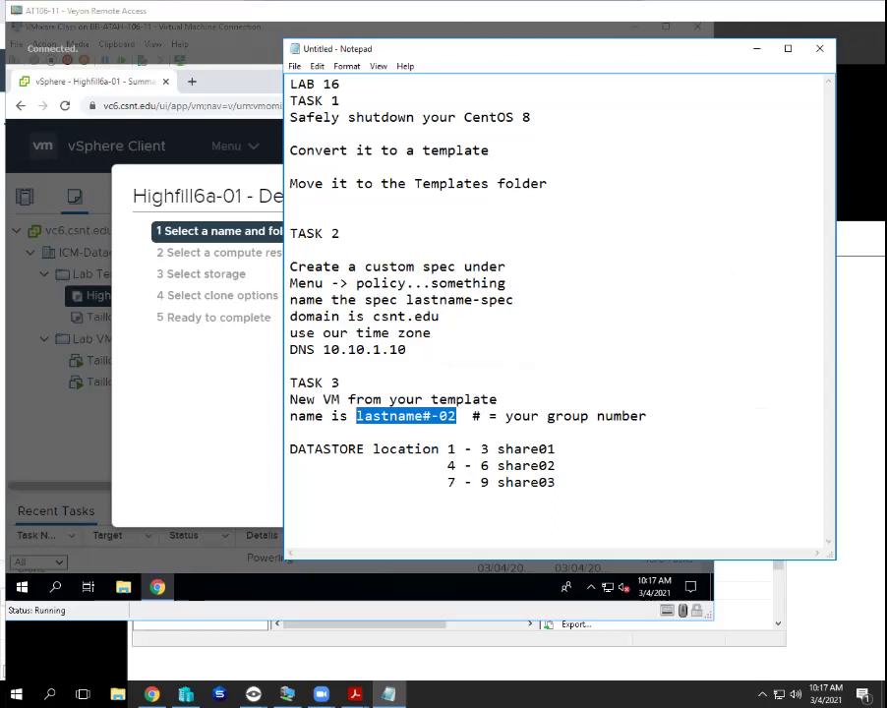
left_click(292, 366)
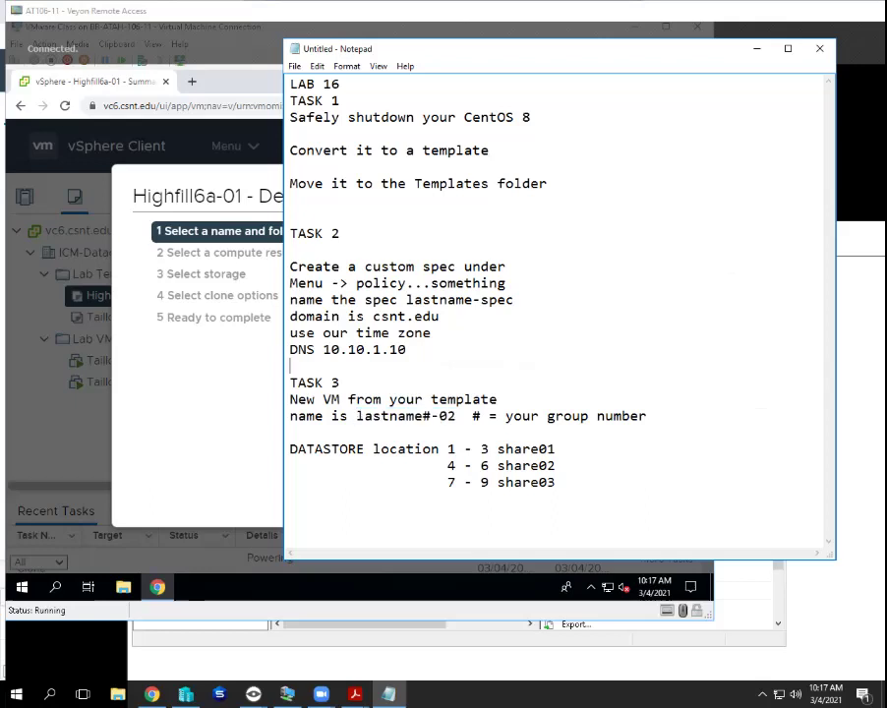
left_click_drag(620, 49, 792, 49)
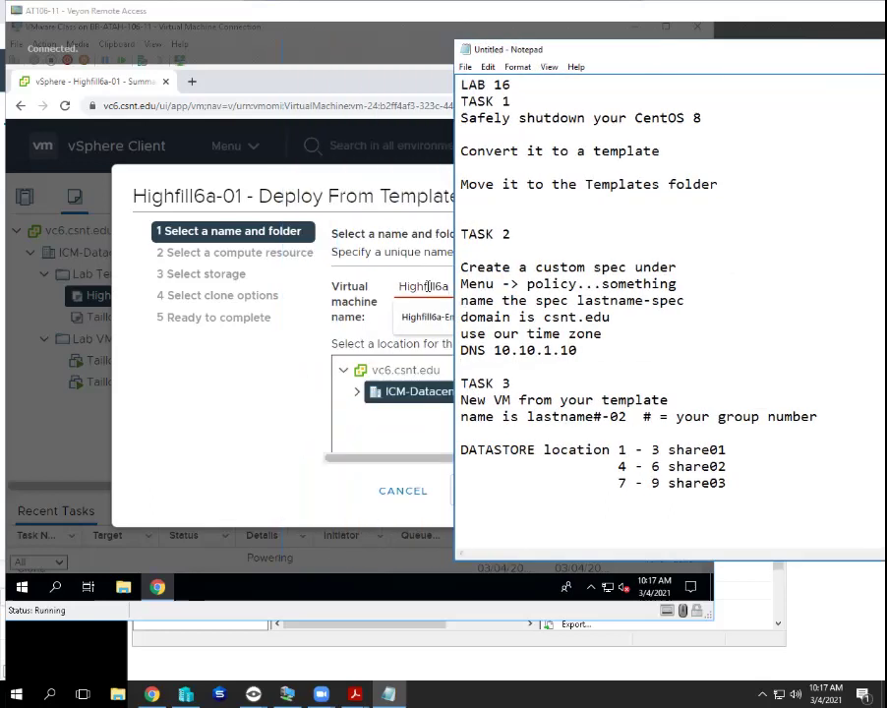
type("0")
left_click_drag(640, 49, 691, 51)
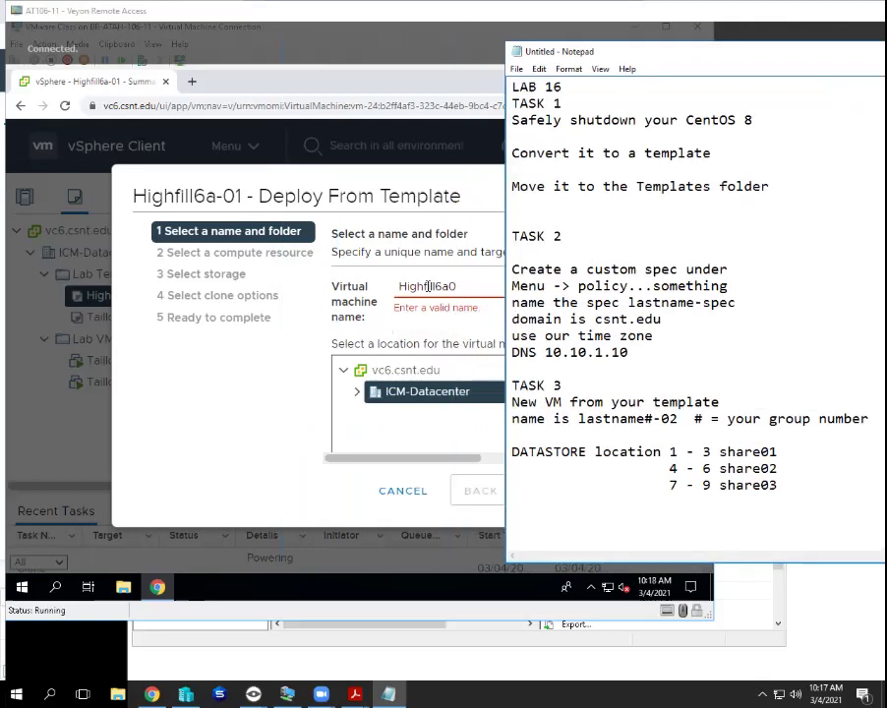
left_click(788, 59)
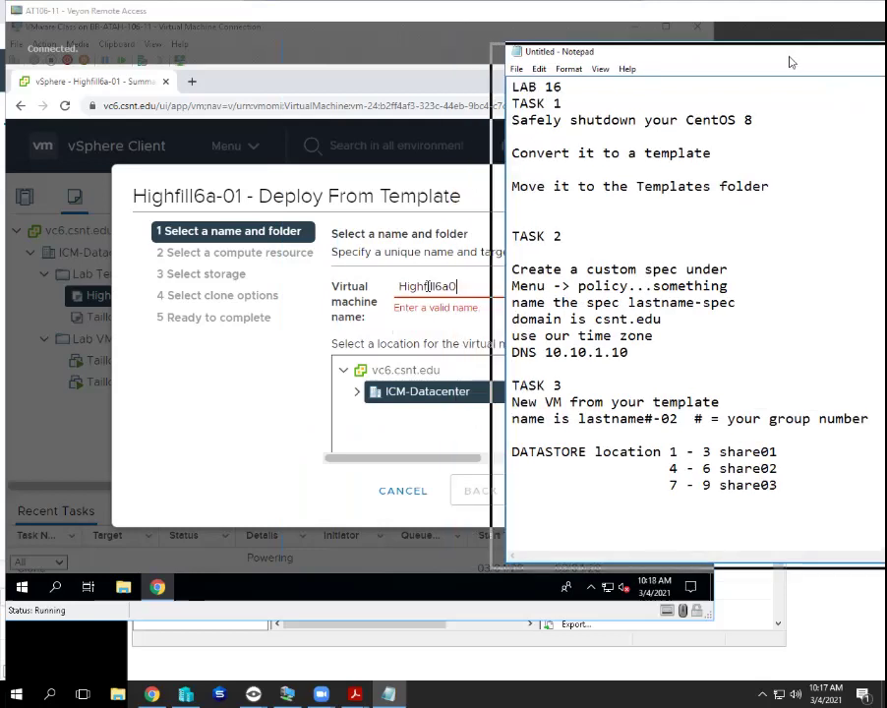
type("2")
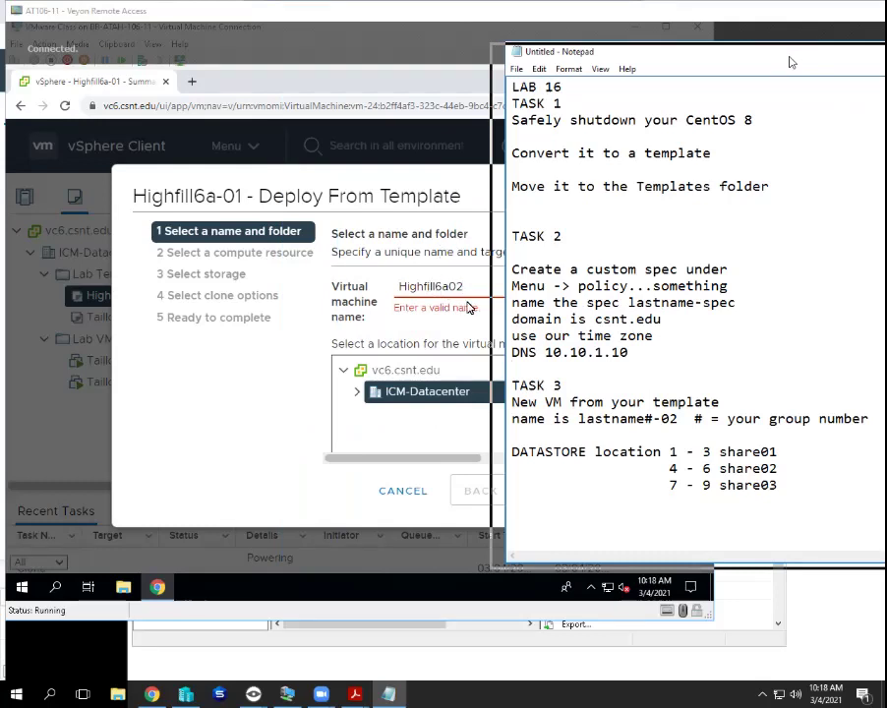
key("Left")
key("Left")
key("BackSpace")
type("-")
left_click_drag(789, 61, 779, 62)
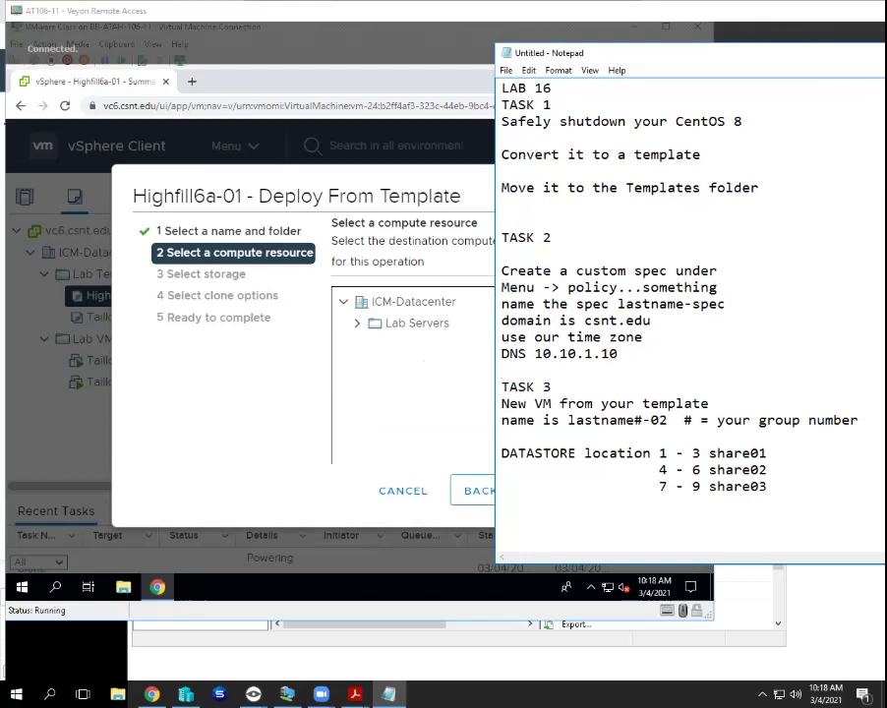
- Bring the QNAP console forward, switch to QNAP2, and dismiss its DNS warning
key("alt+Tab")
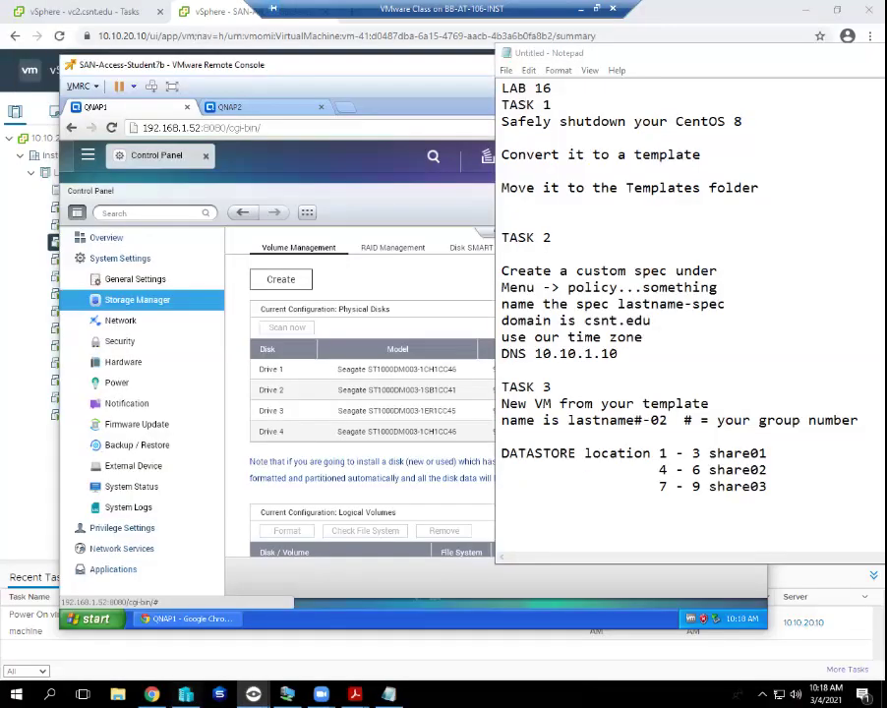
key("alt+Tab")
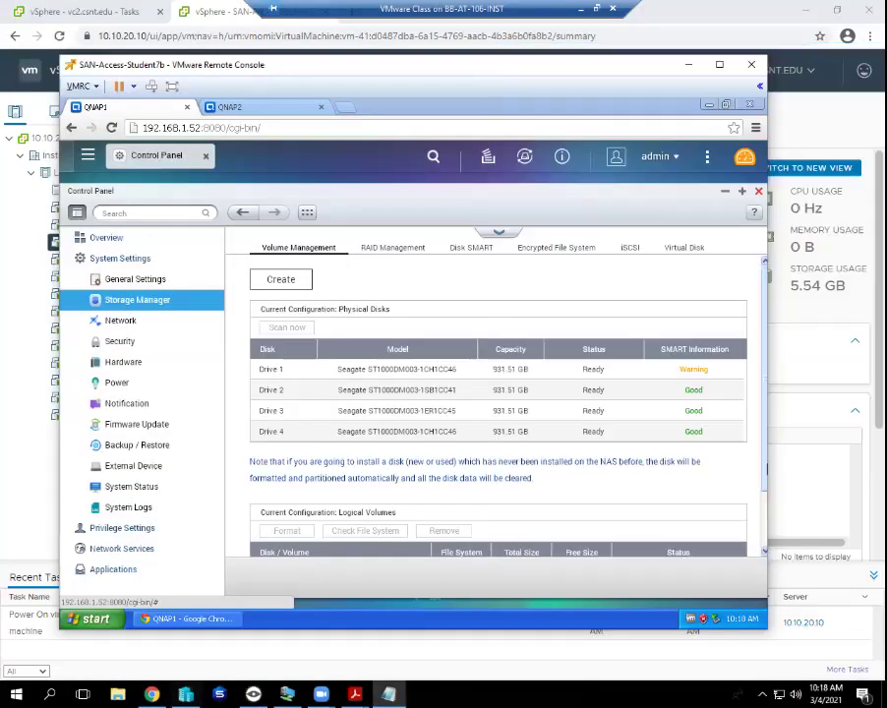
scroll(664, 383, "down", 1)
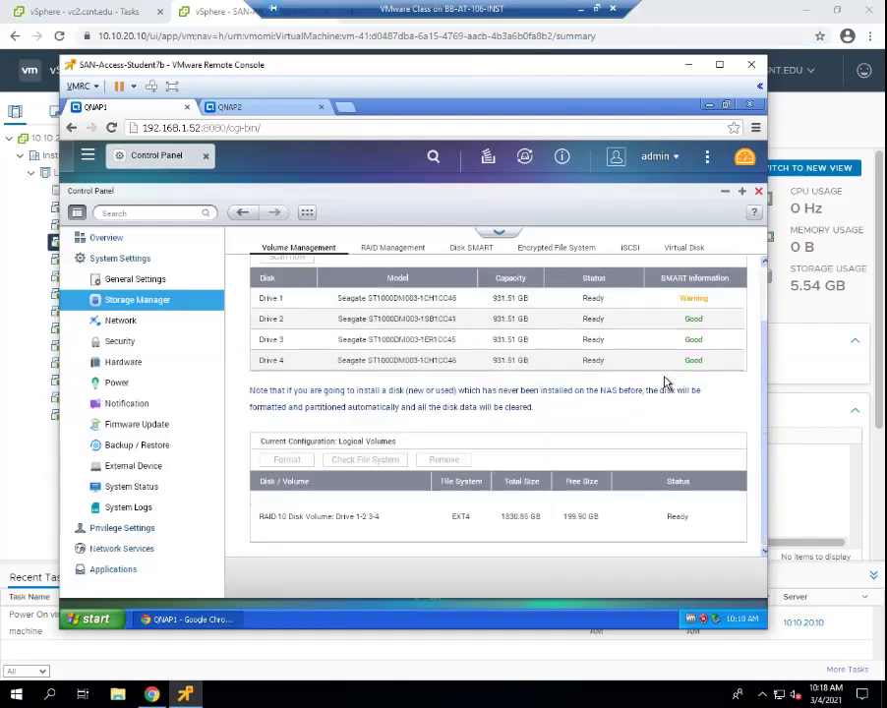
scroll(665, 383, "up", 1)
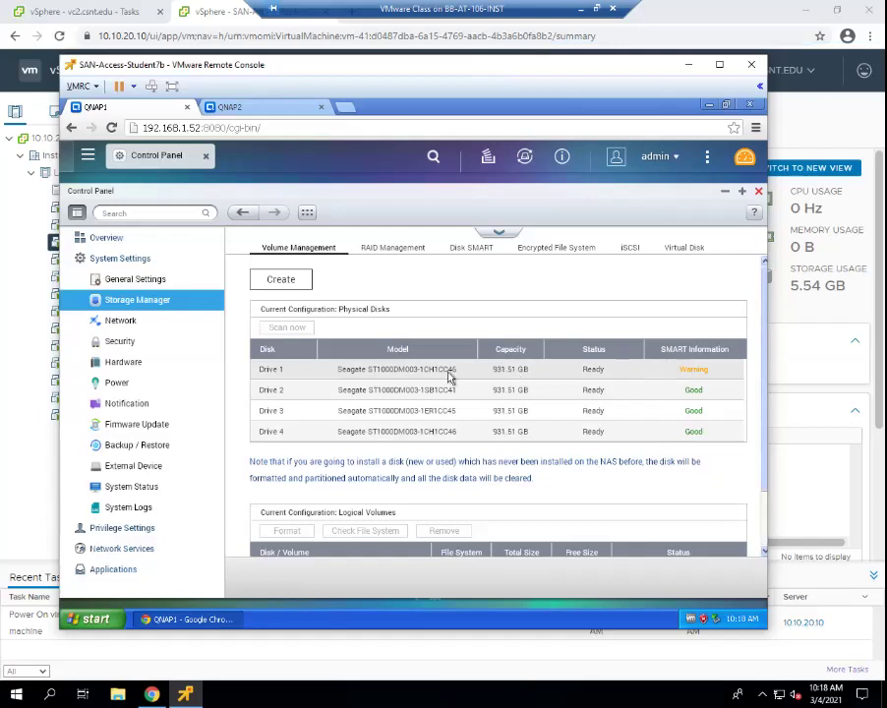
left_click(228, 109)
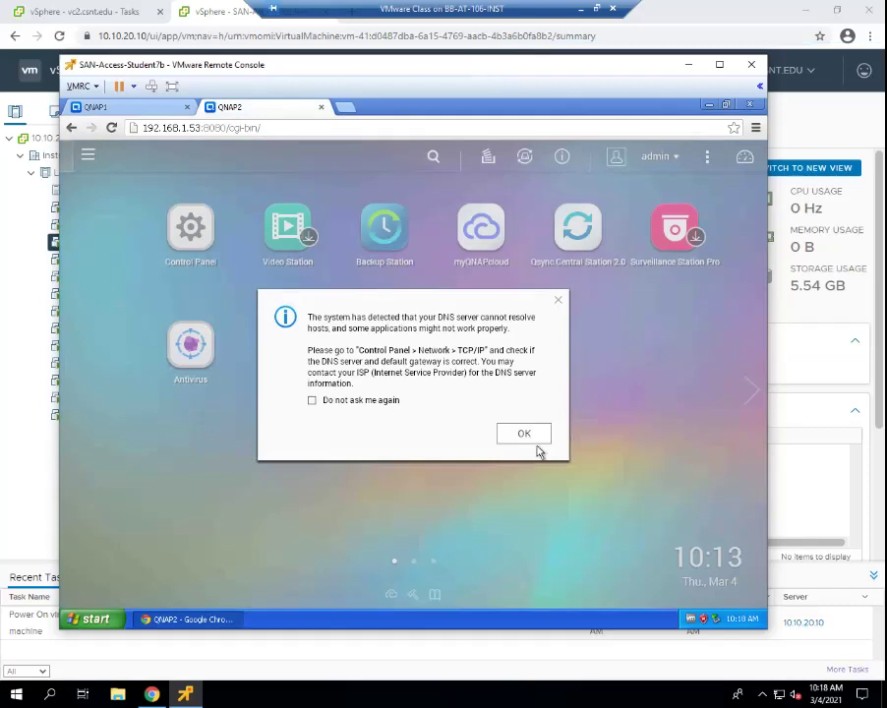
left_click(538, 433)
- Check QNAP2's four drives in Storage Manager, then close the QNAP2 page
left_click(190, 228)
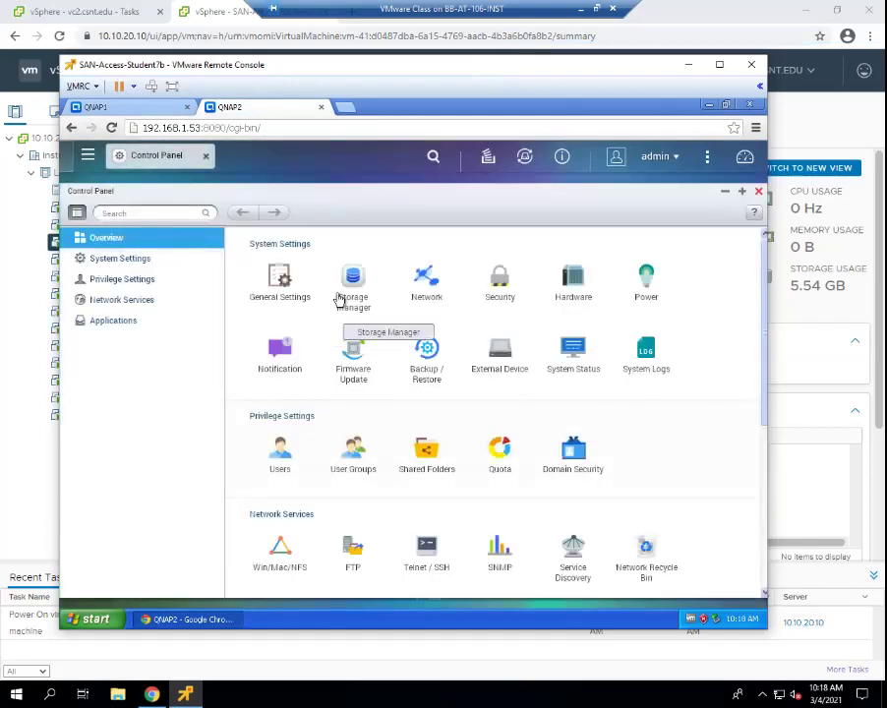
left_click(352, 282)
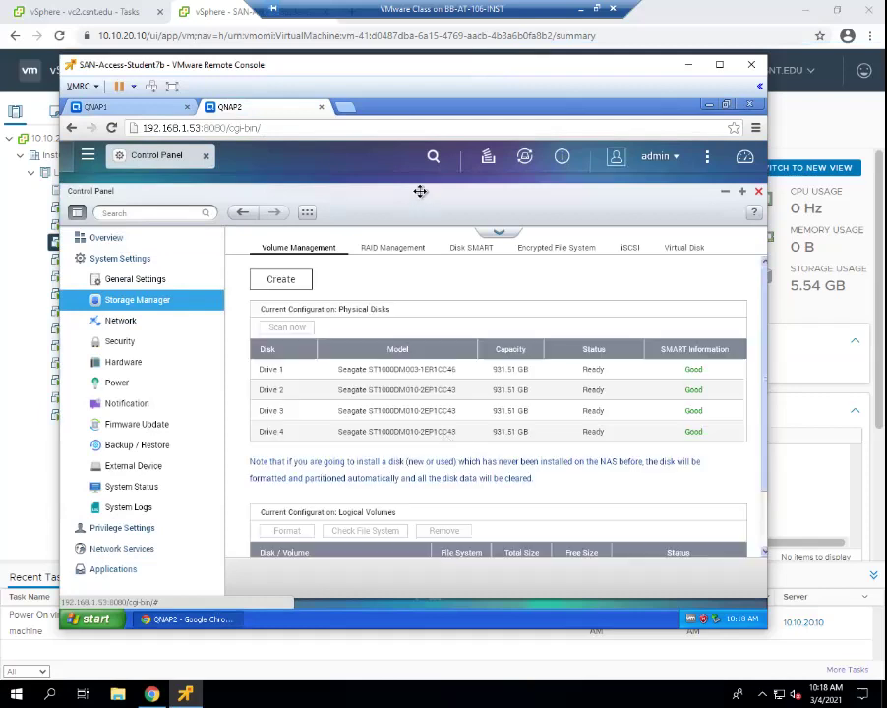
left_click(321, 108)
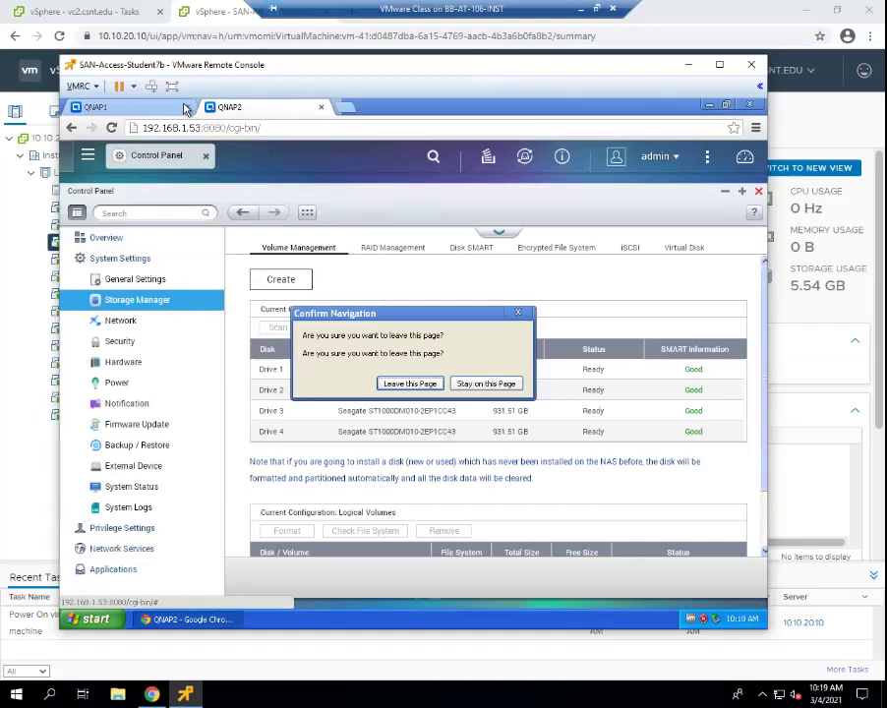
- Confirm closing QNAP2 and scroll QNAP1's Storage Manager down to the RAID 10 logical volume
left_click(431, 385)
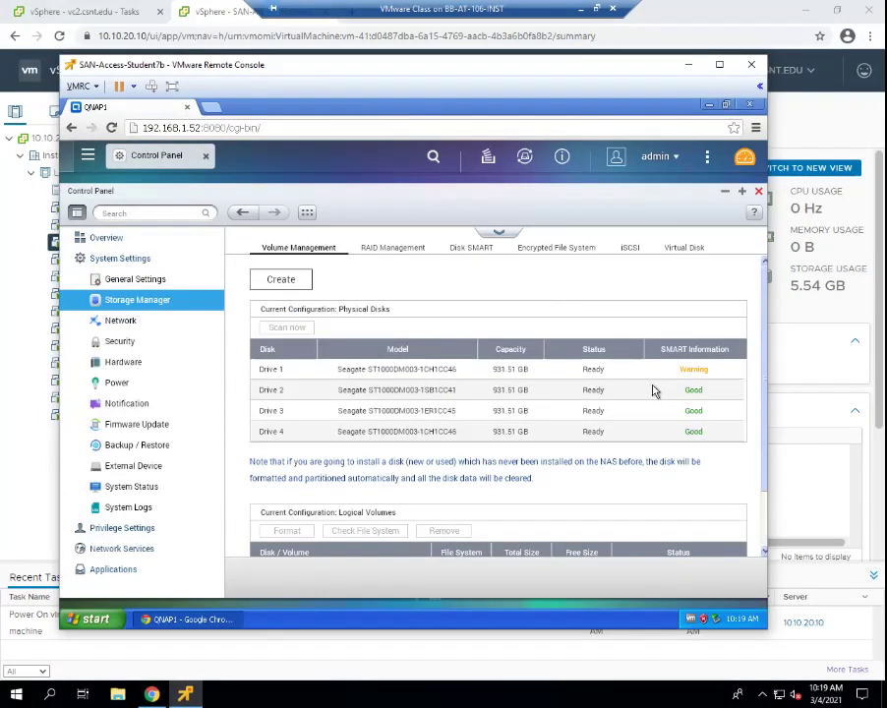
scroll(653, 391, "down", 2)
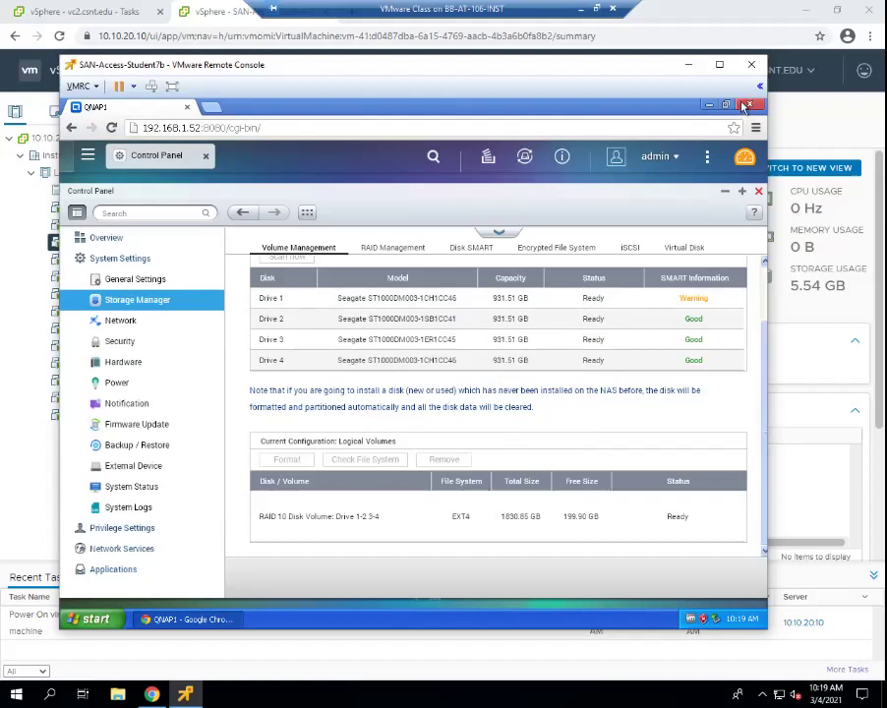
- Close the browser inside the Windows XP SAN access VM and turn the guest off
left_click(747, 104)
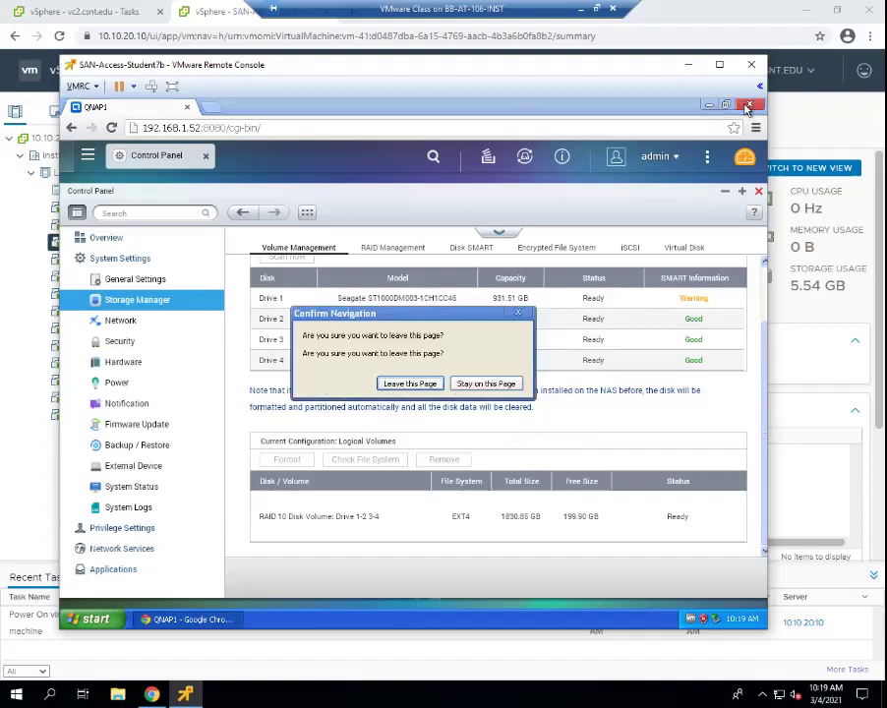
left_click(405, 391)
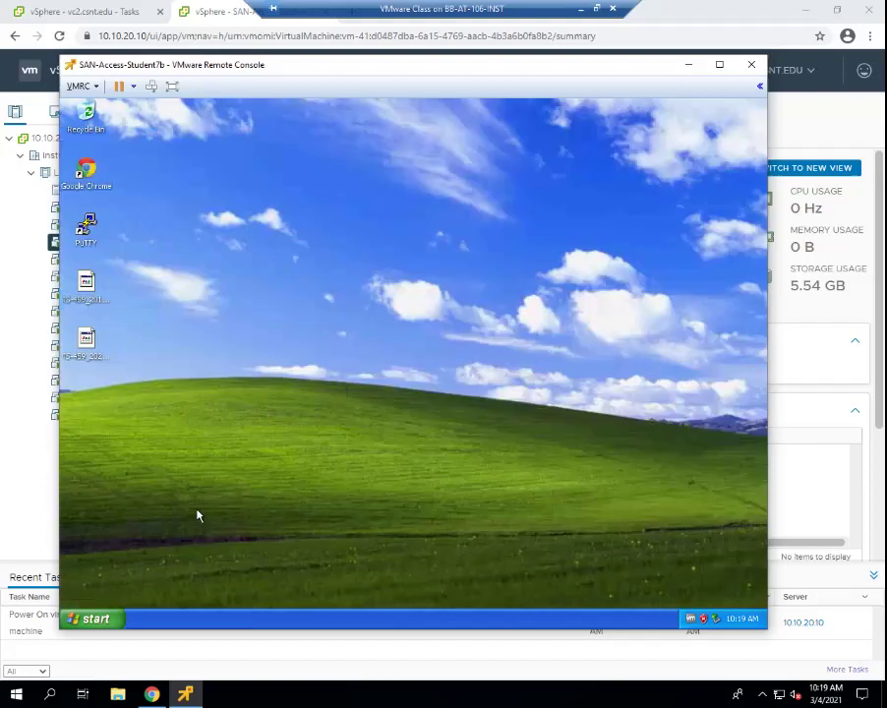
left_click(104, 617)
left_click(264, 596)
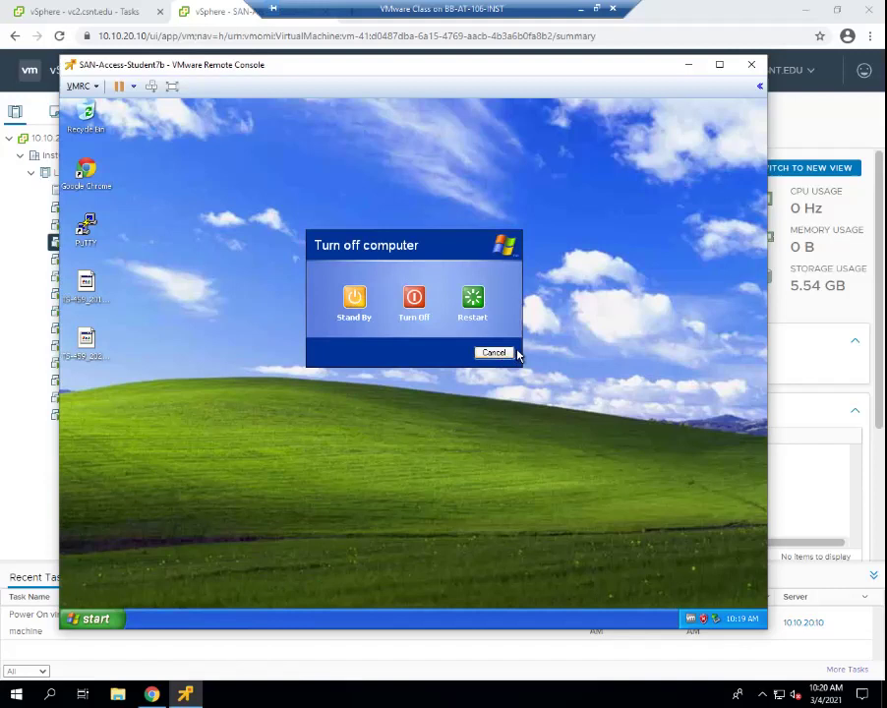
left_click(421, 305)
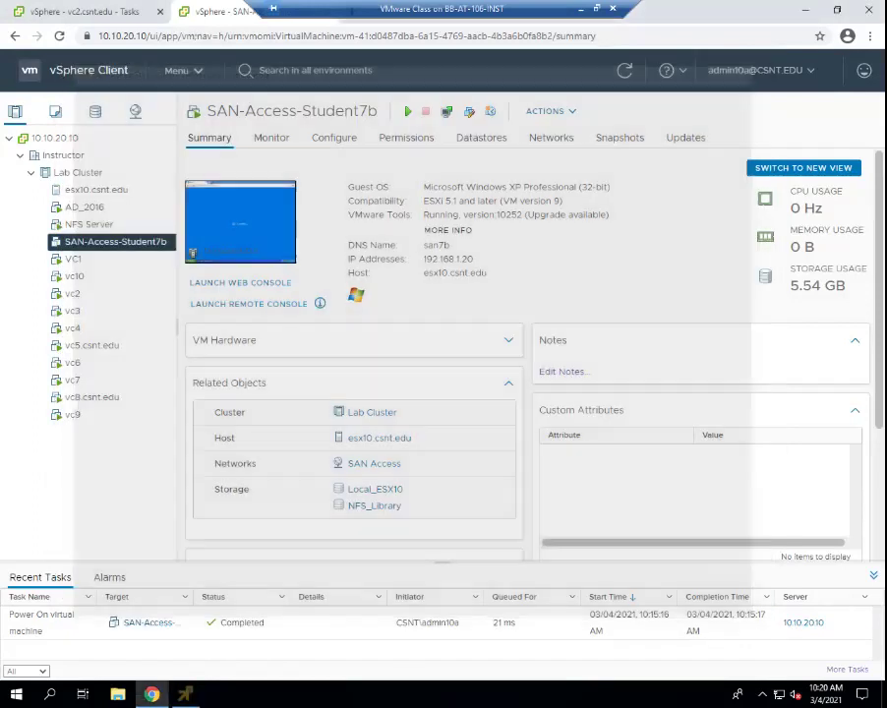
- Close the VM console, check the vc2 tasks page, and load openmediavault at 10.10.1.20 locally
left_click(751, 65)
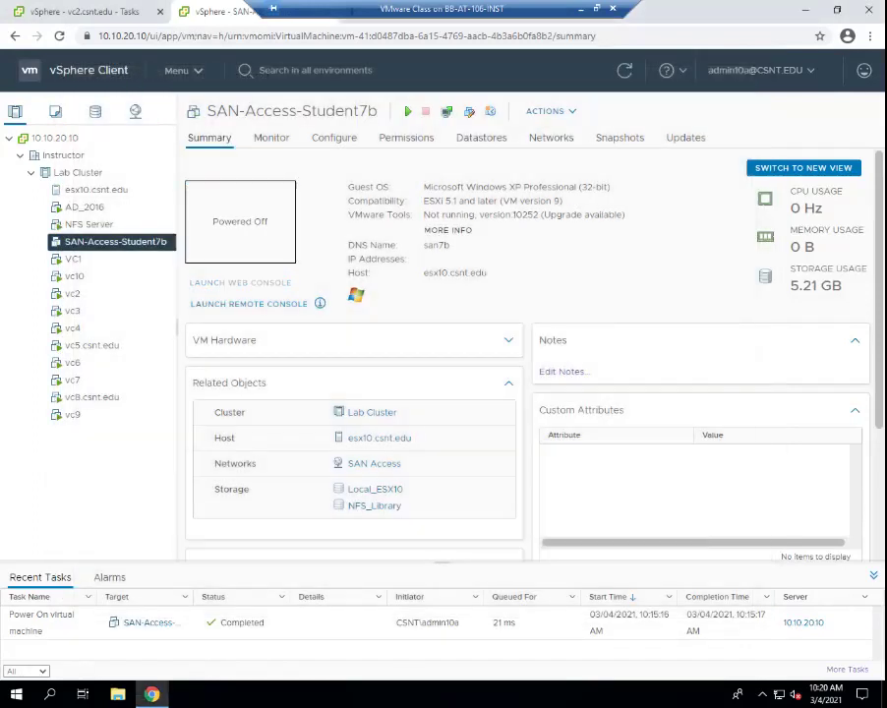
left_click(84, 11)
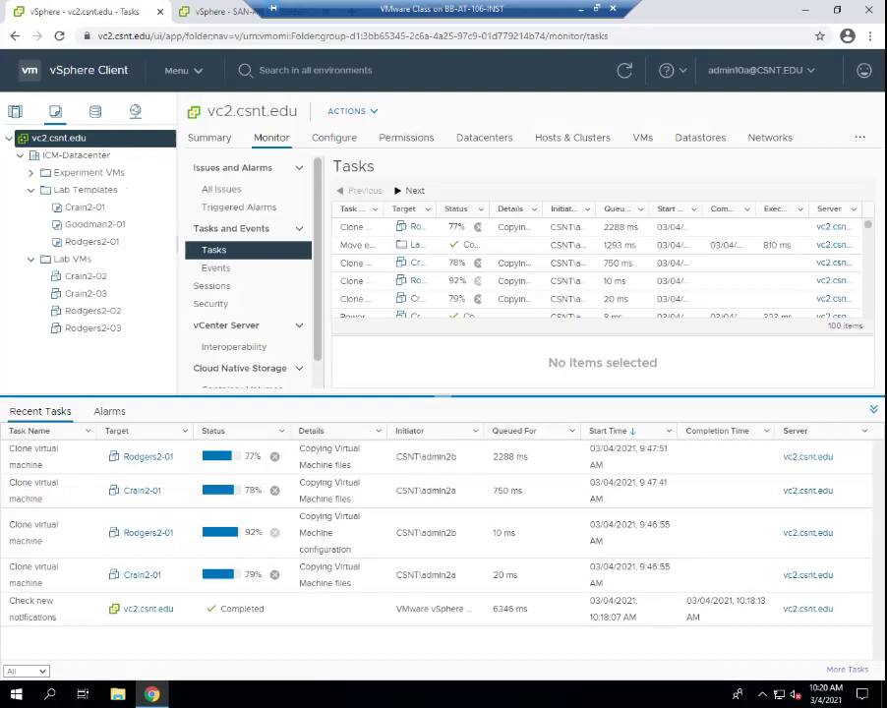
left_click(581, 8)
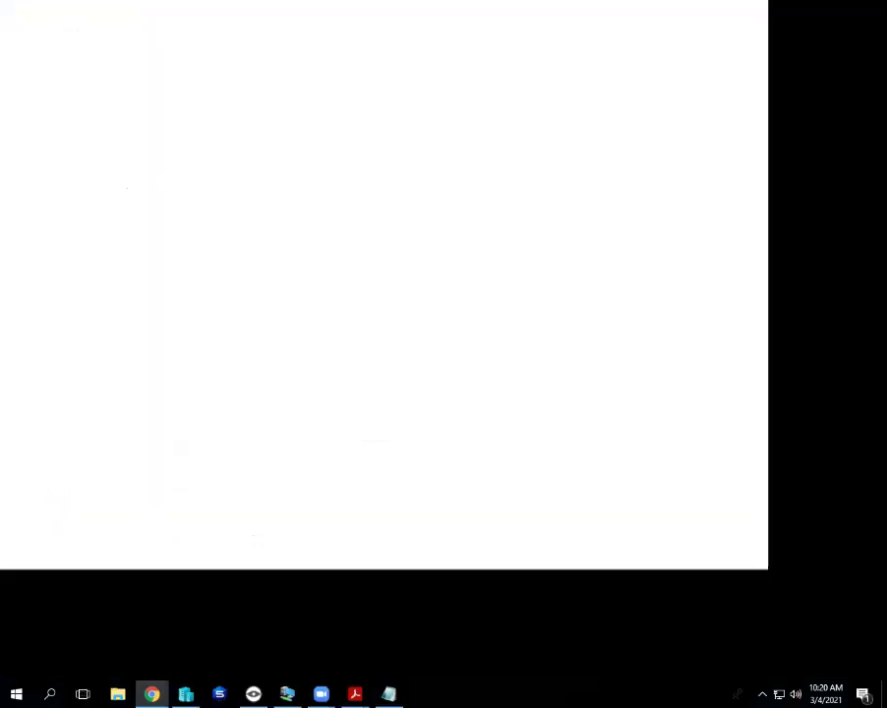
type("10")
key("Return")
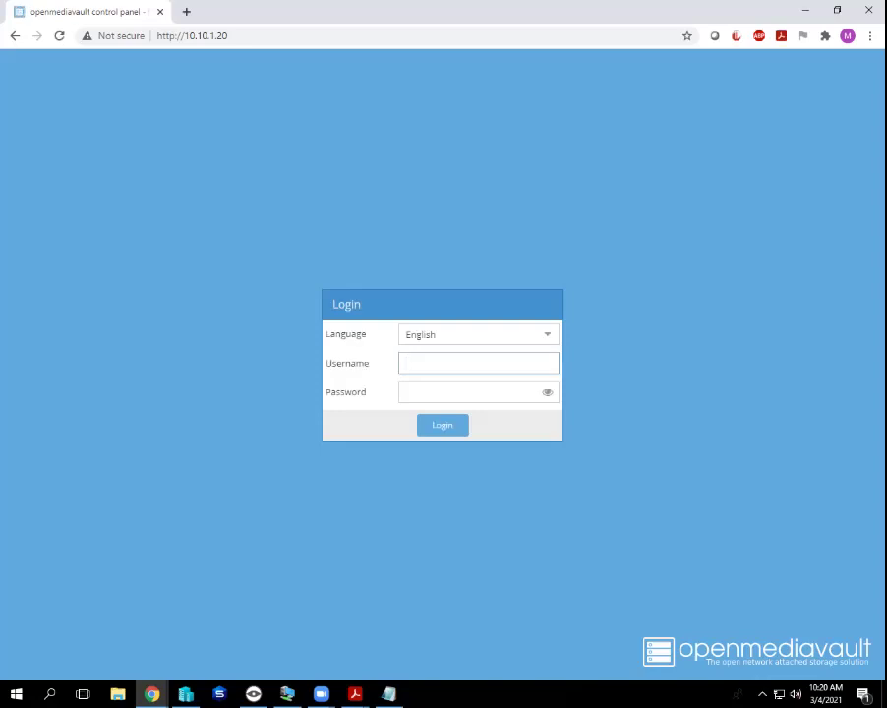
- Log into openmediavault with the admin account and open the System Monitoring settings
type("admin")
key("Tab")
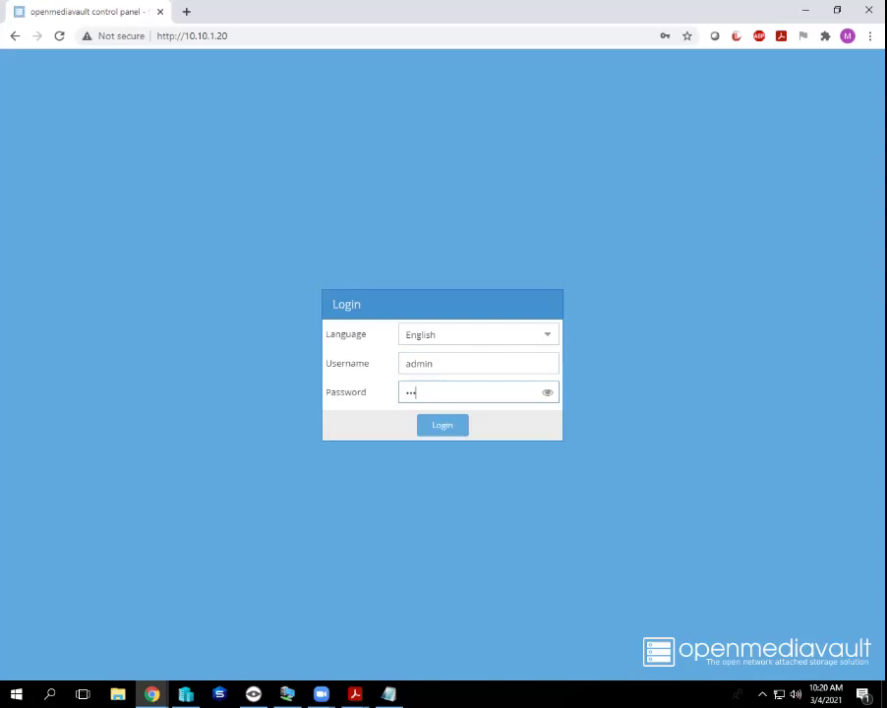
key("Return")
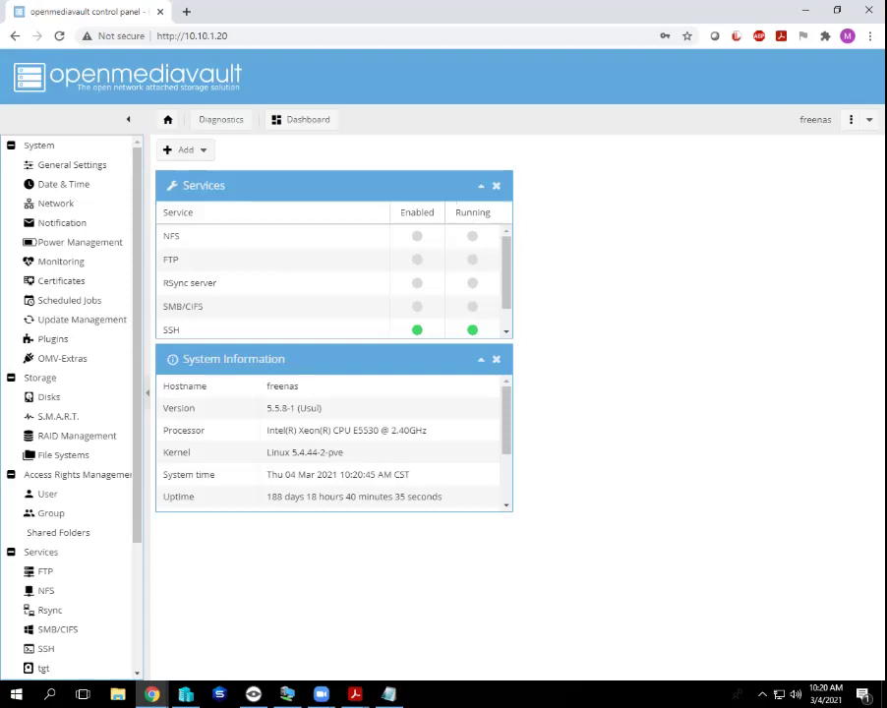
left_click(61, 261)
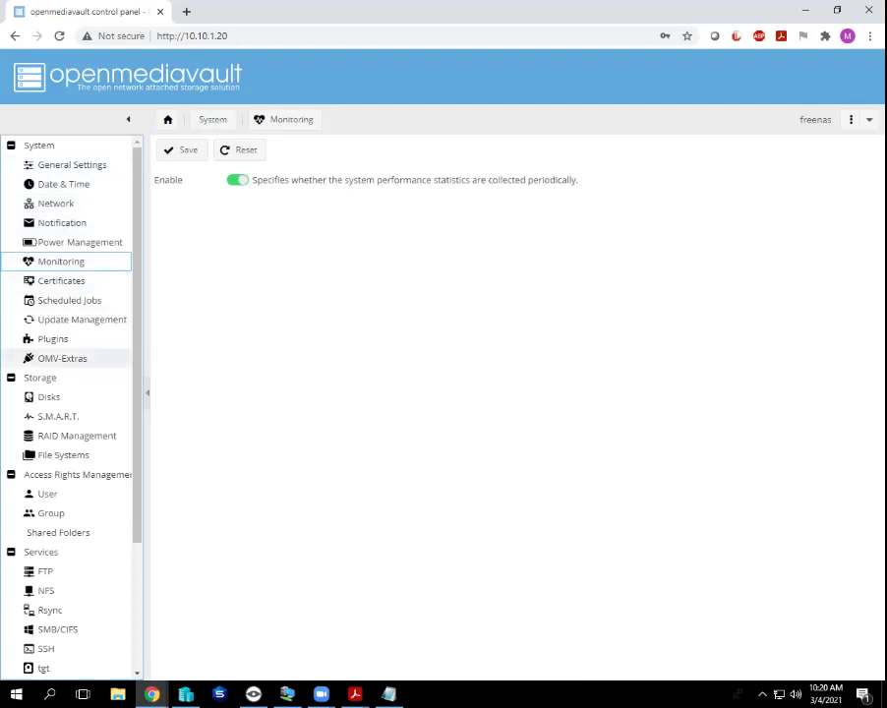
- Review the S.M.A.R.T. Settings and Devices tabs, then list the five HP disks under Storage > Disks
left_click(58, 417)
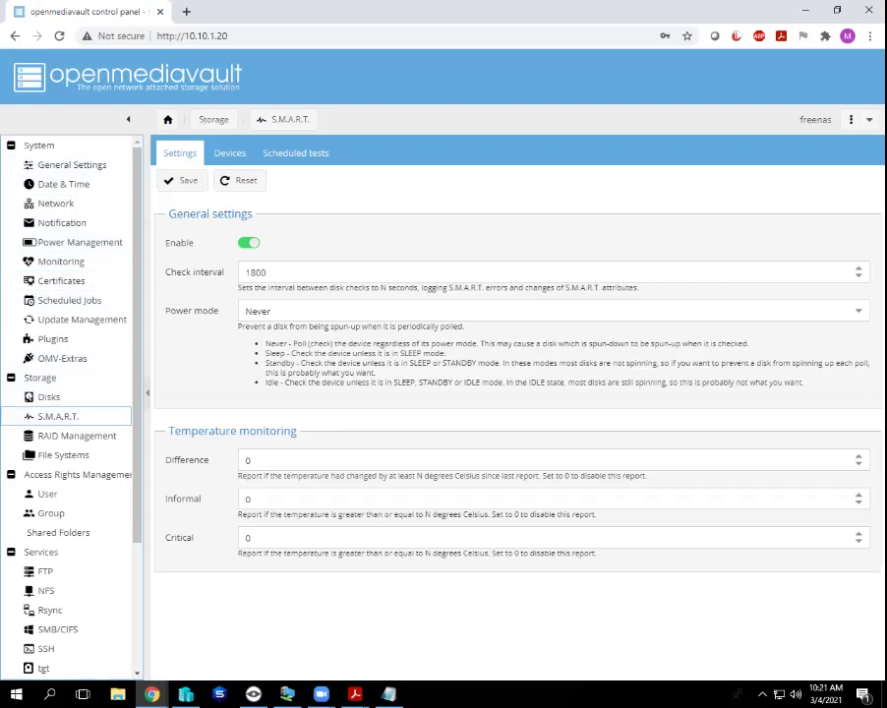
left_click(229, 152)
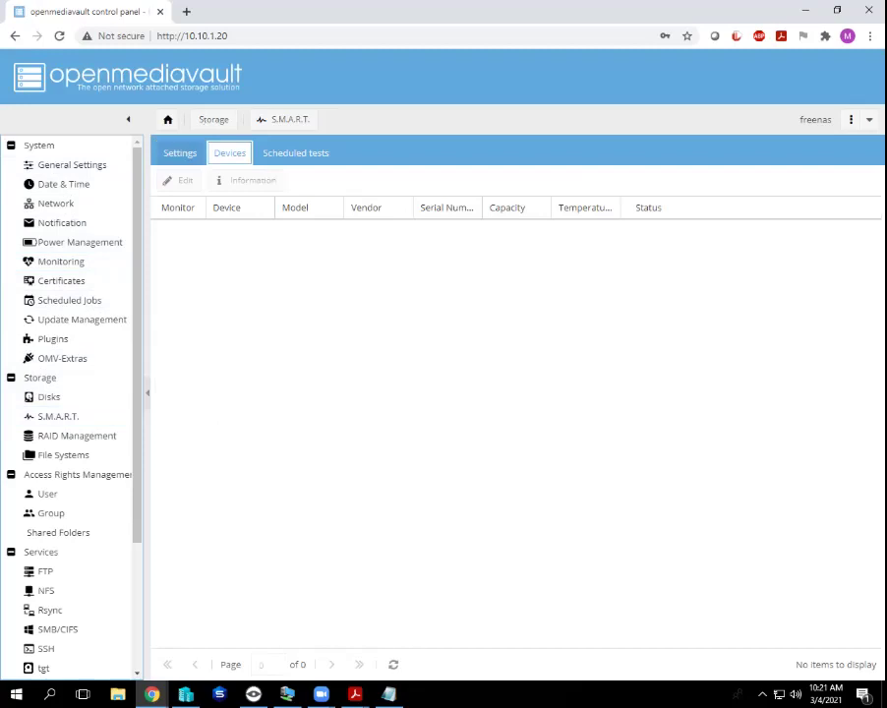
left_click(180, 153)
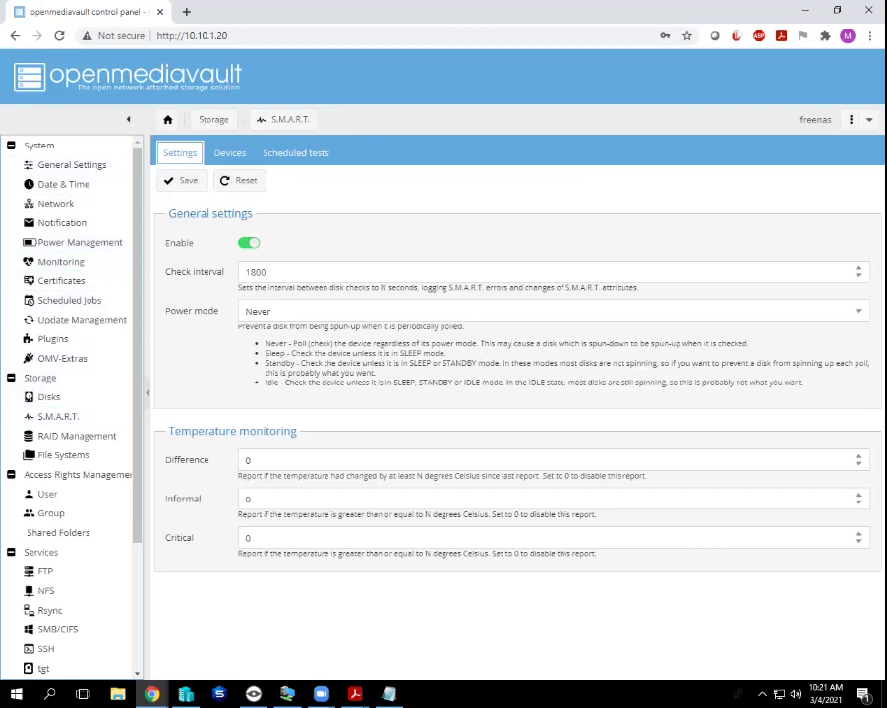
left_click(231, 152)
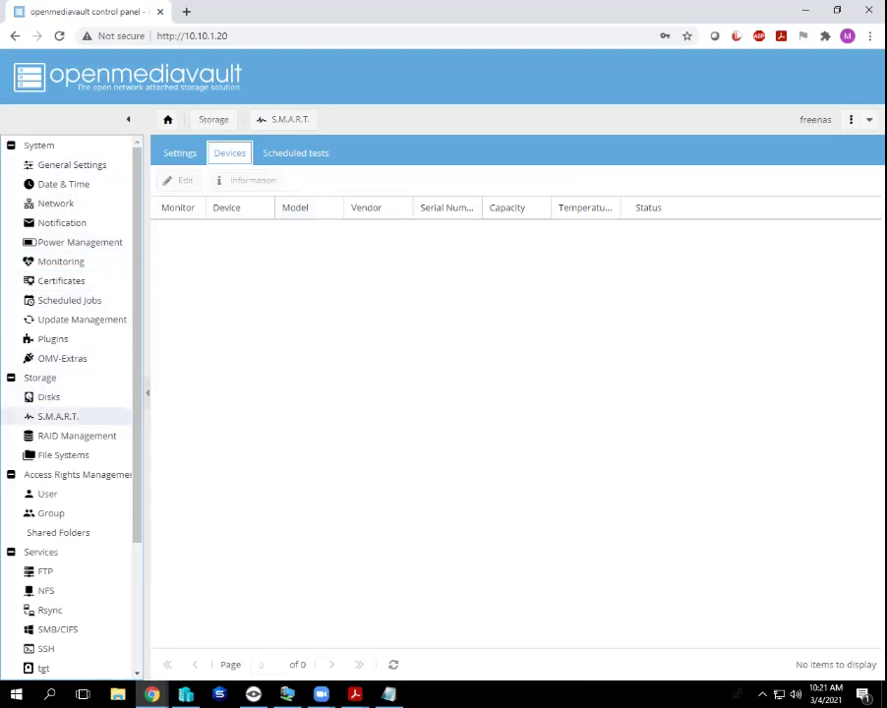
left_click(59, 398)
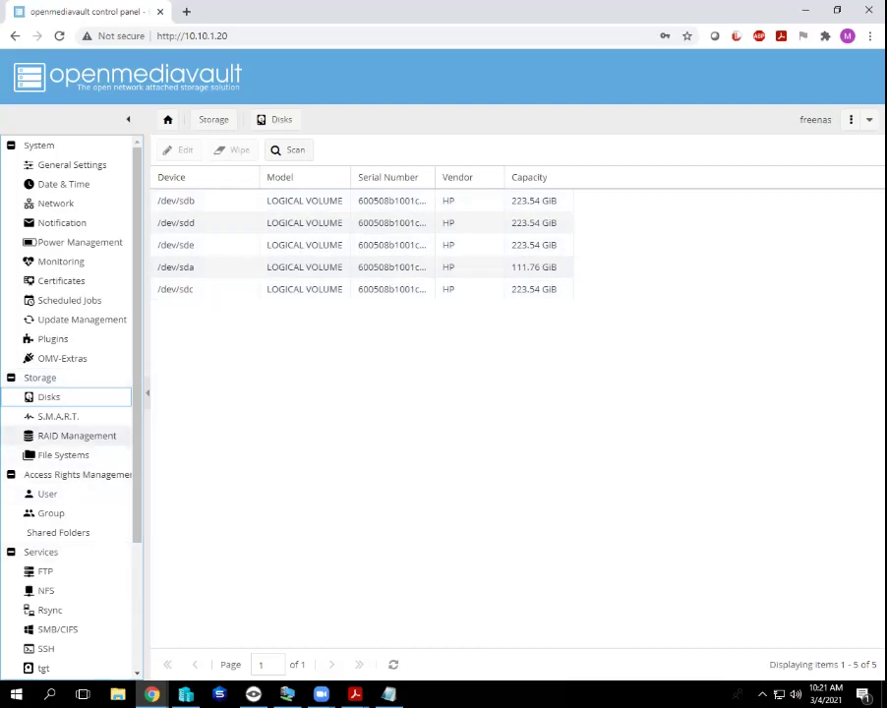
- Review the two freenas:raid0 stripe arrays in RAID Management, then go back to the S.M.A.R.T. settings
left_click(77, 436)
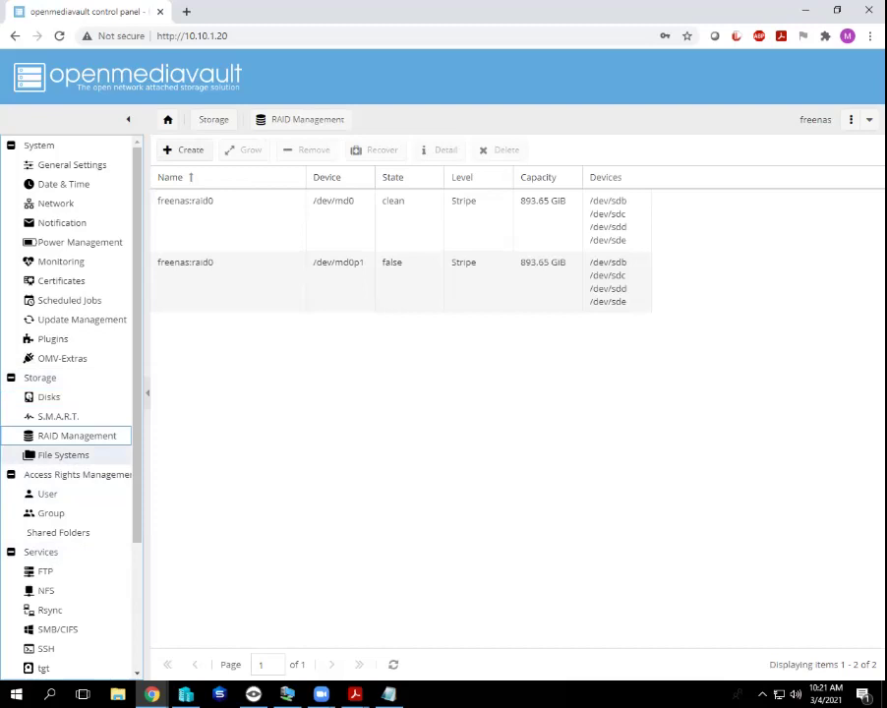
scroll(69, 532, "down", 4)
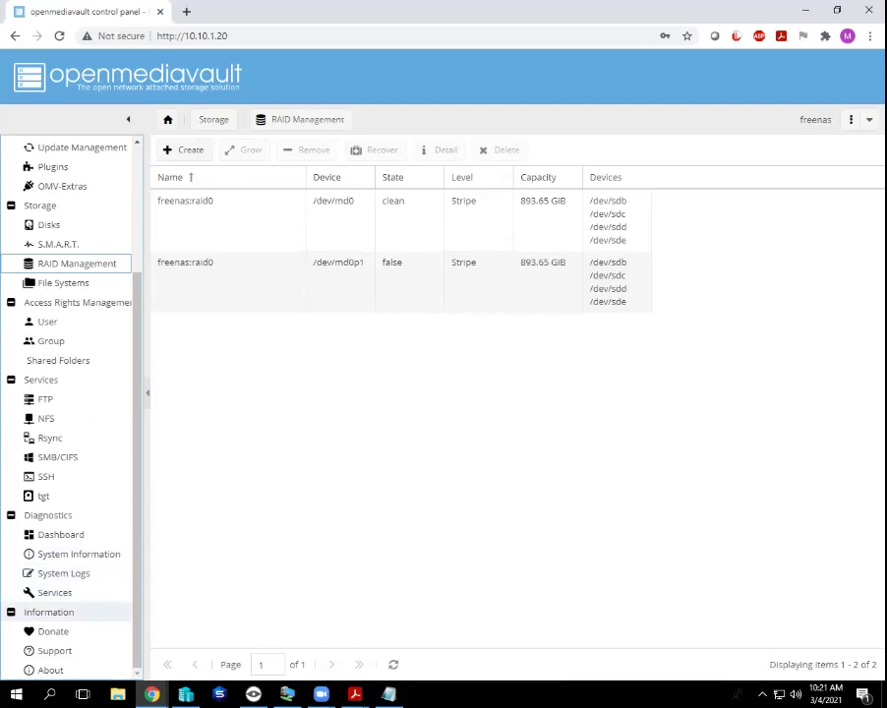
scroll(69, 413, "up", 4)
left_click(58, 416)
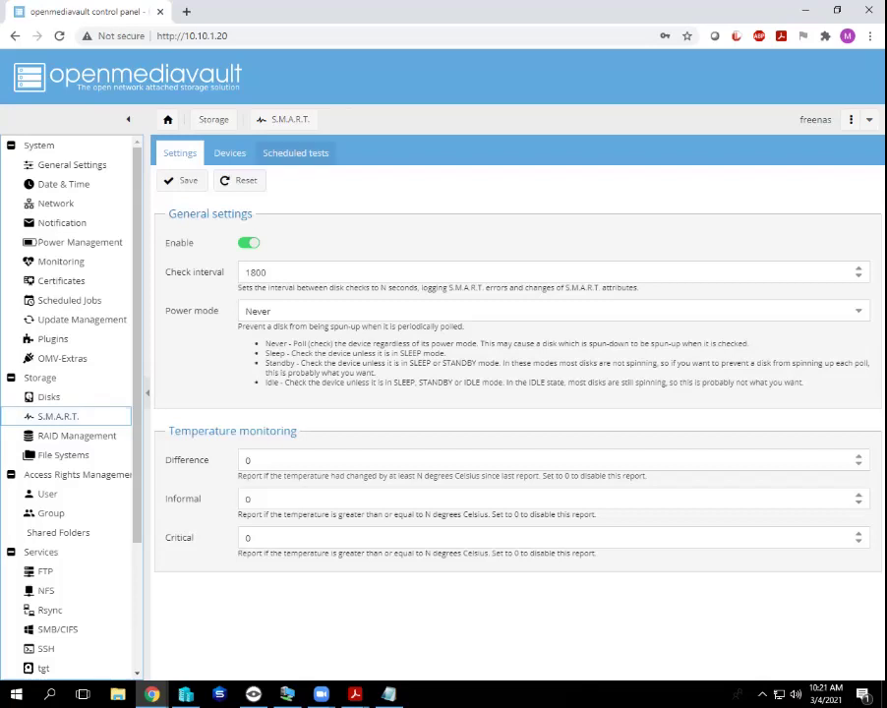
left_click(295, 153)
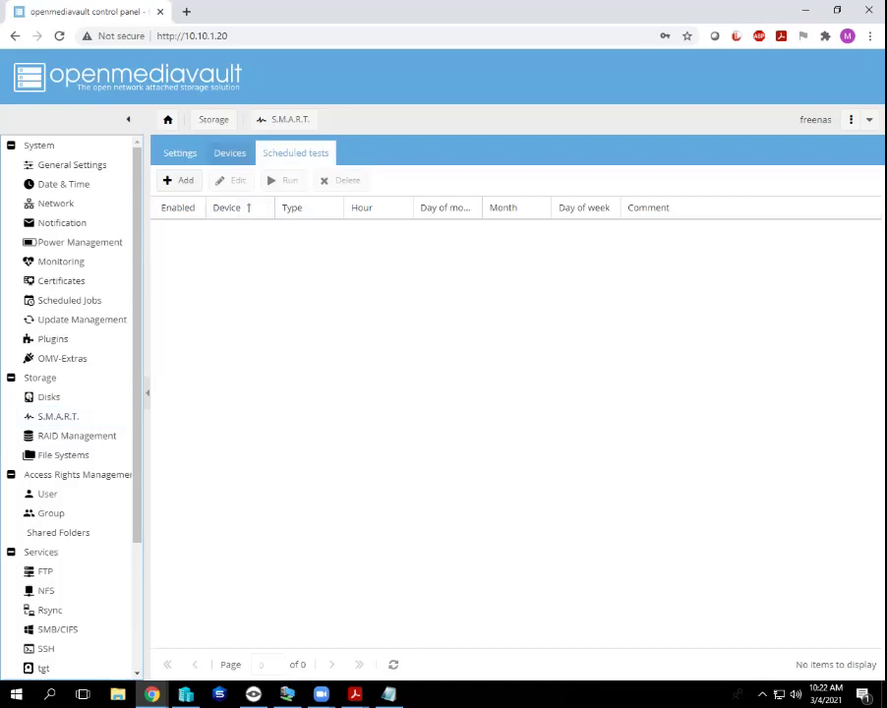
left_click(229, 152)
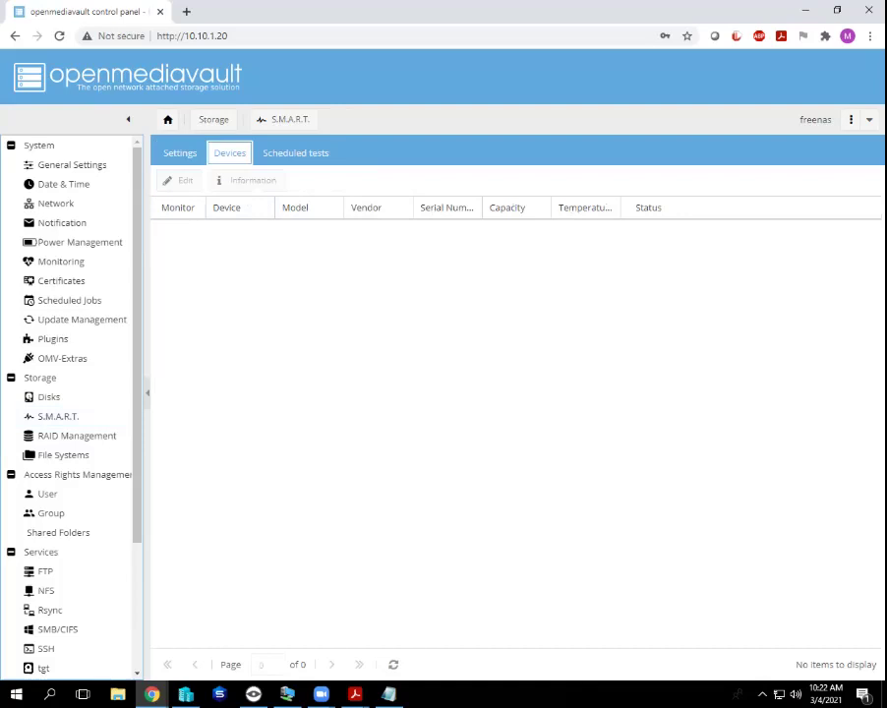
left_click(295, 153)
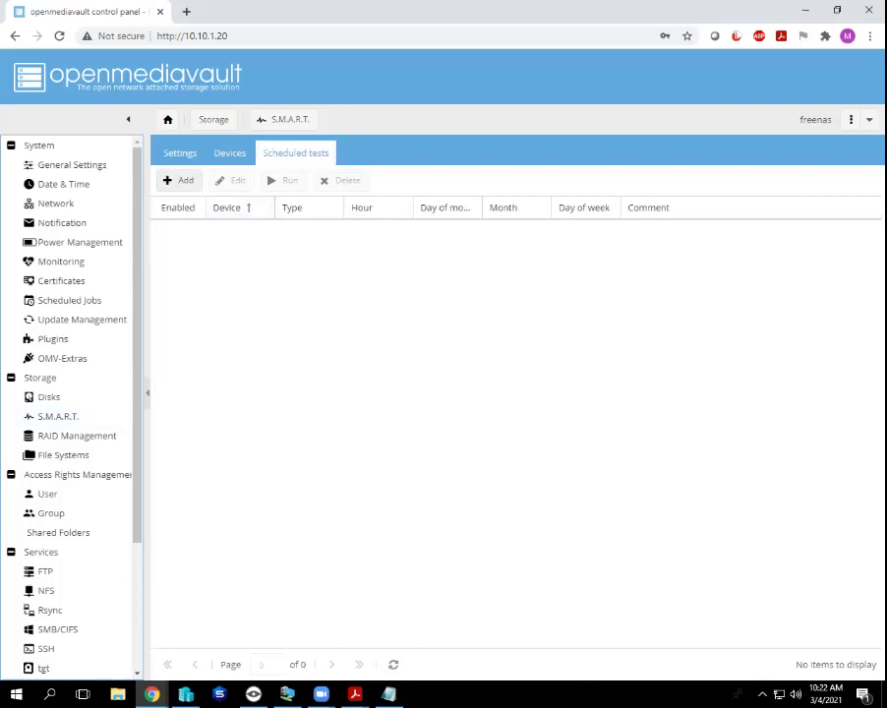
left_click(180, 180)
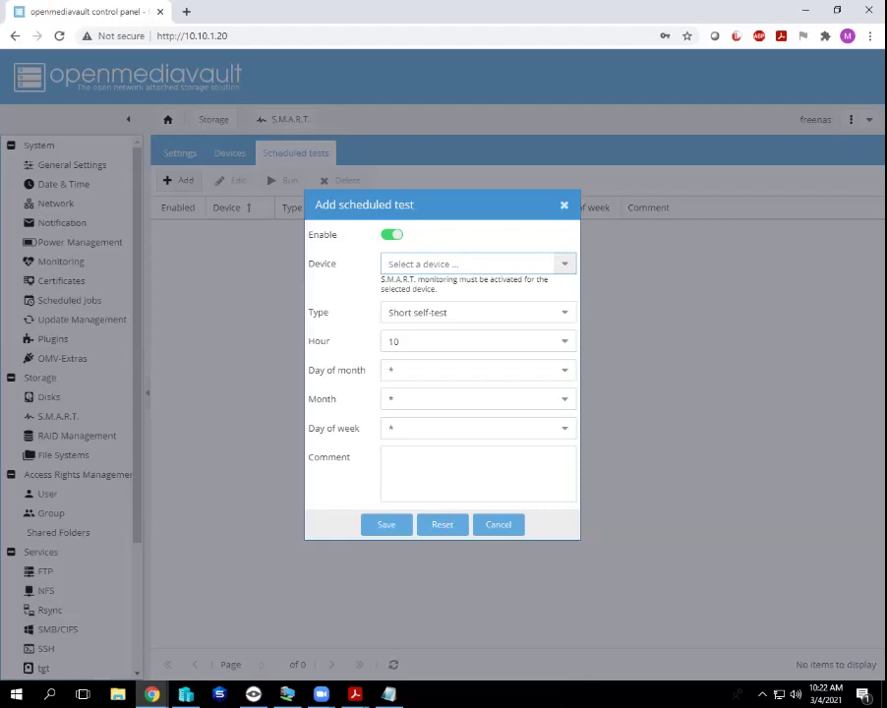
left_click(498, 524)
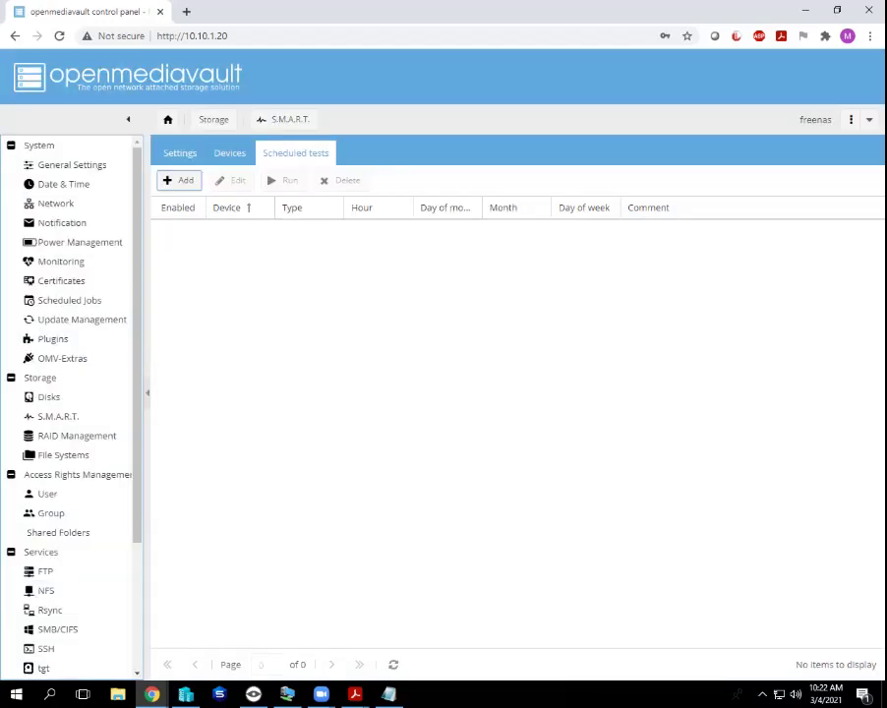
left_click(229, 152)
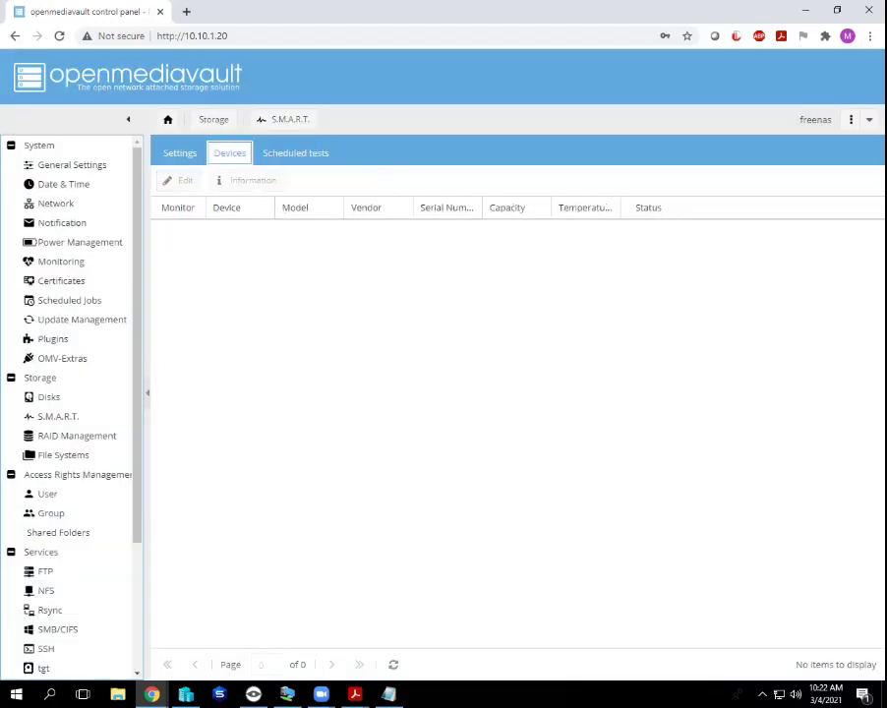
left_click(180, 153)
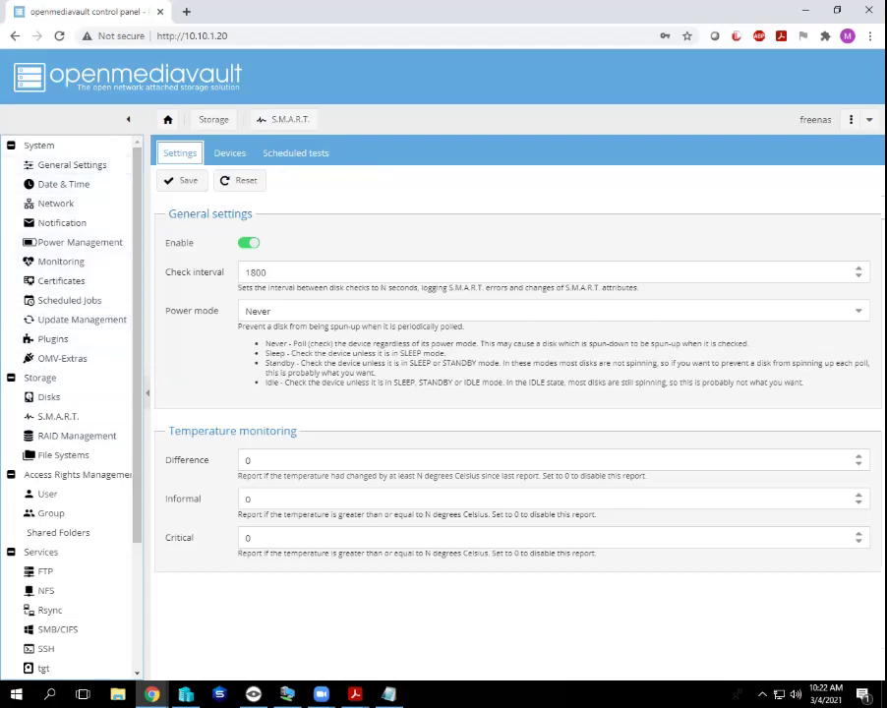
- Log the admin out of openmediavault from the user menu and confirm Yes
left_click(852, 119)
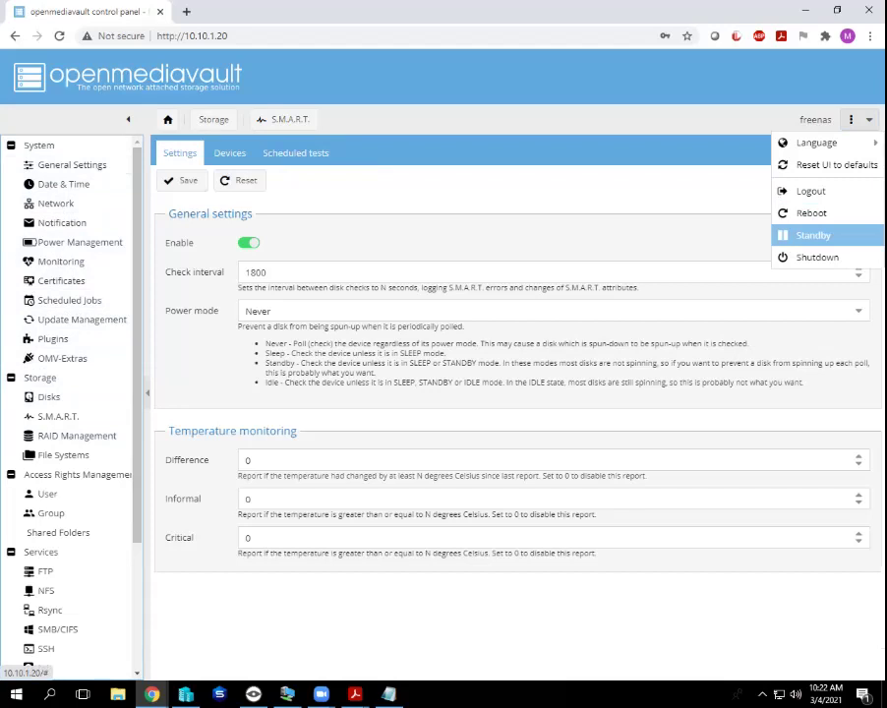
left_click(812, 191)
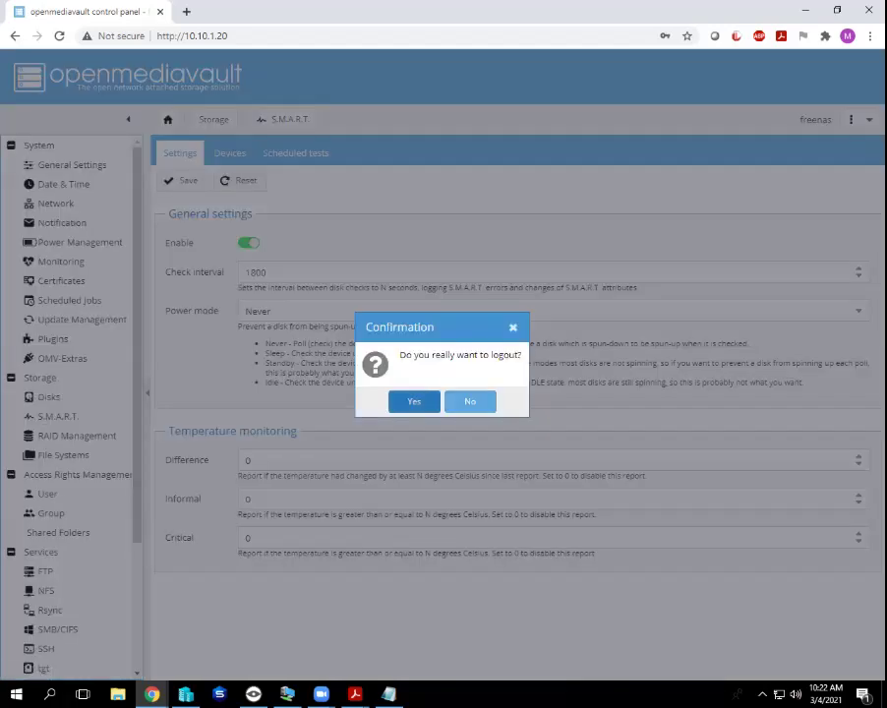
key("Return")
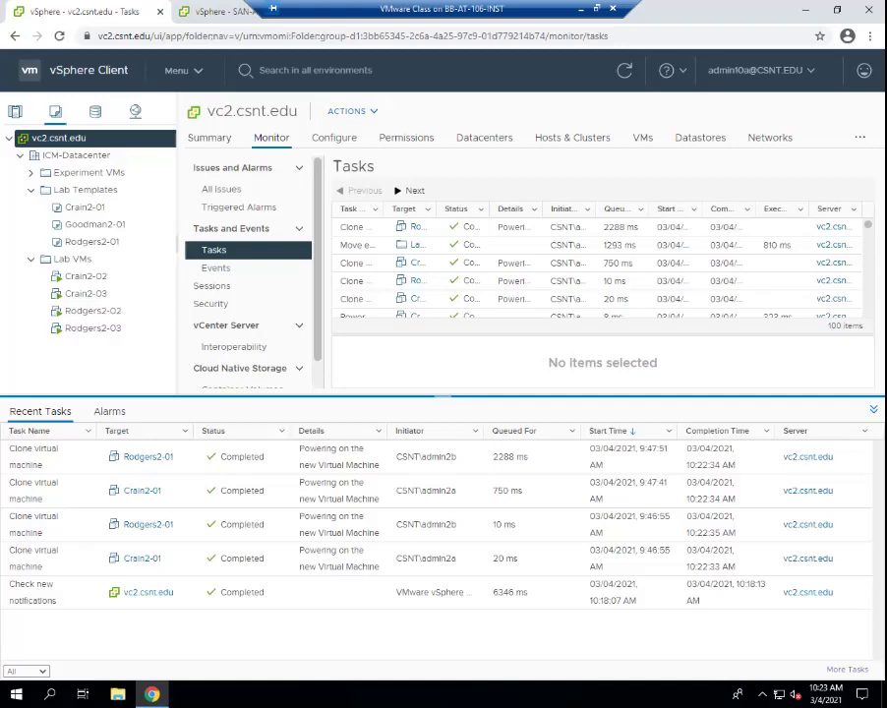
- Bring up the Lab 16 notes in Notepad, narrow the window and place it on the right
key("alt+Tab")
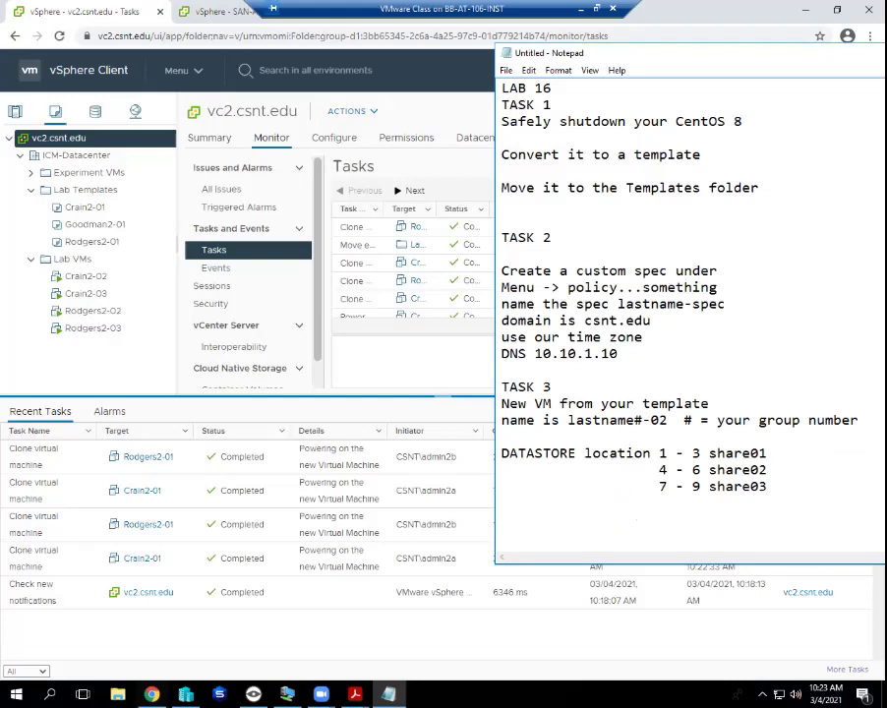
left_click_drag(538, 45, 390, 51)
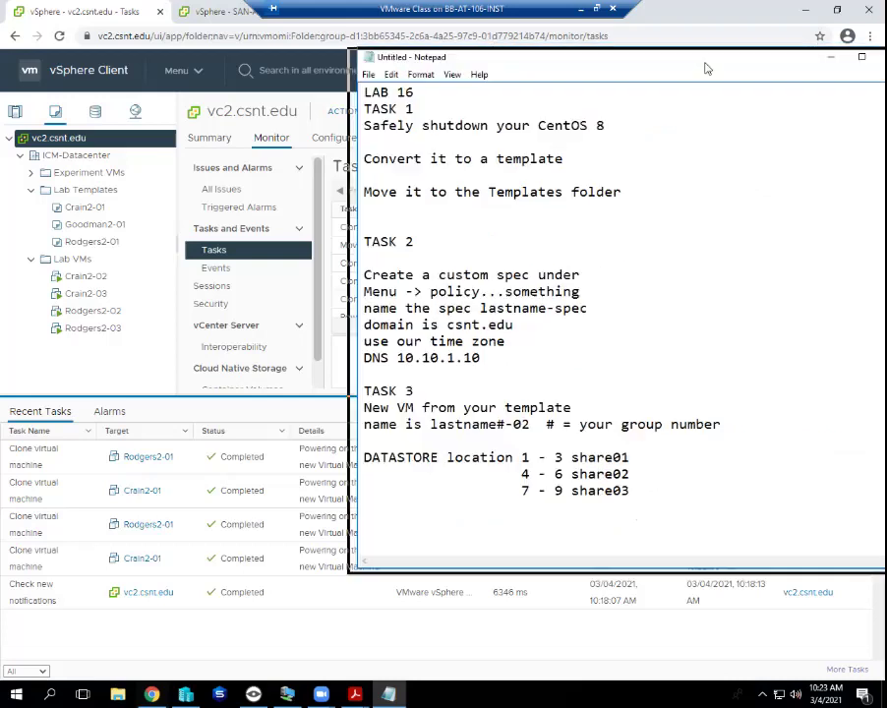
left_click_drag(469, 49, 429, 55)
left_click_drag(857, 169, 730, 168)
left_click_drag(522, 59, 656, 127)
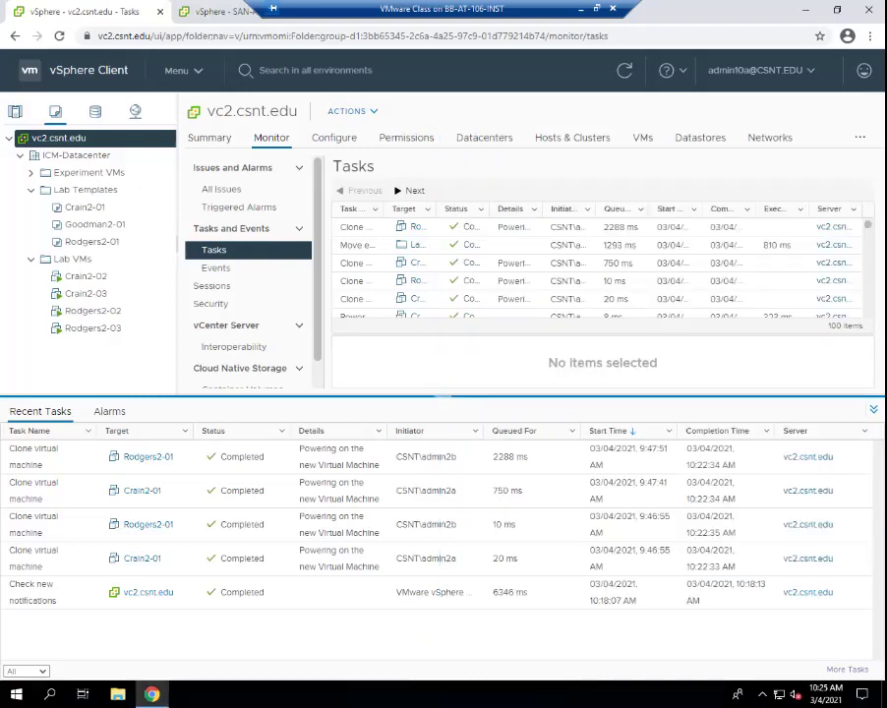
- Open Goodman2-01's summary, expand Hard disk 1 and follow its Share-01 datastore location link
left_click(95, 224)
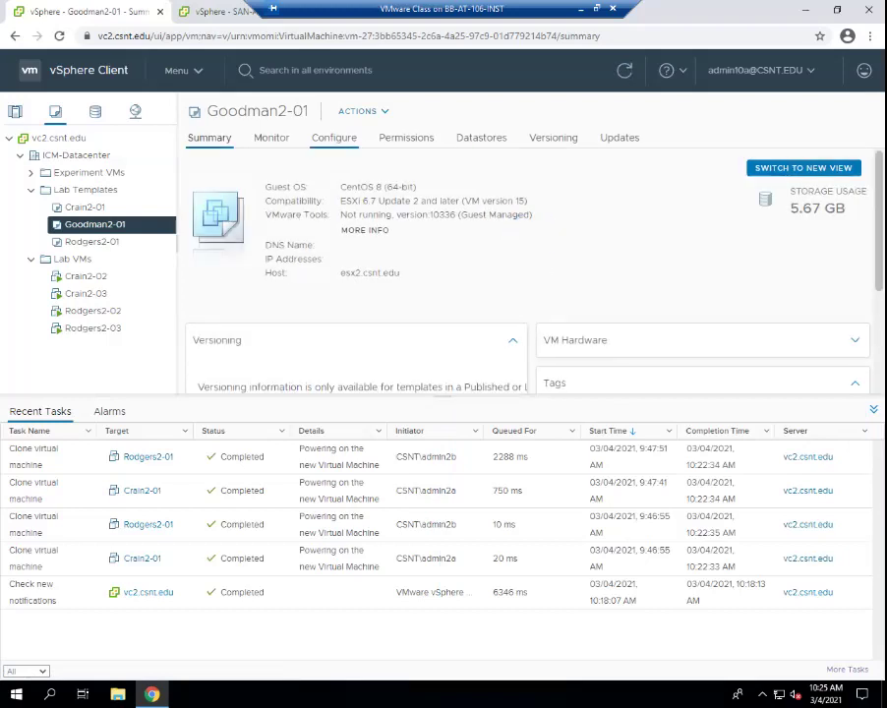
scroll(529, 266, "down", 1)
scroll(529, 266, "down", 1)
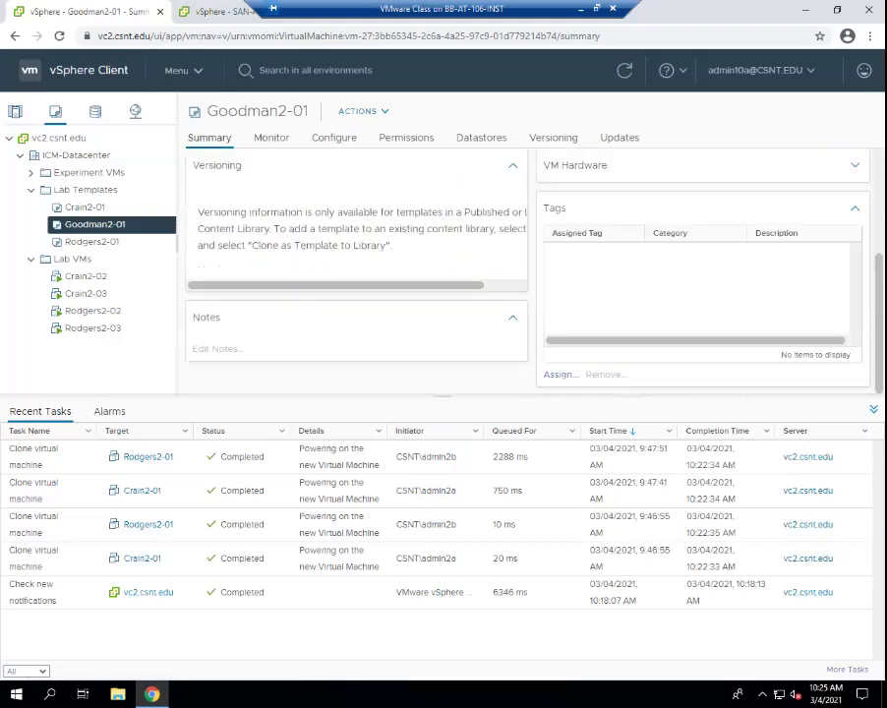
scroll(529, 266, "up", 3)
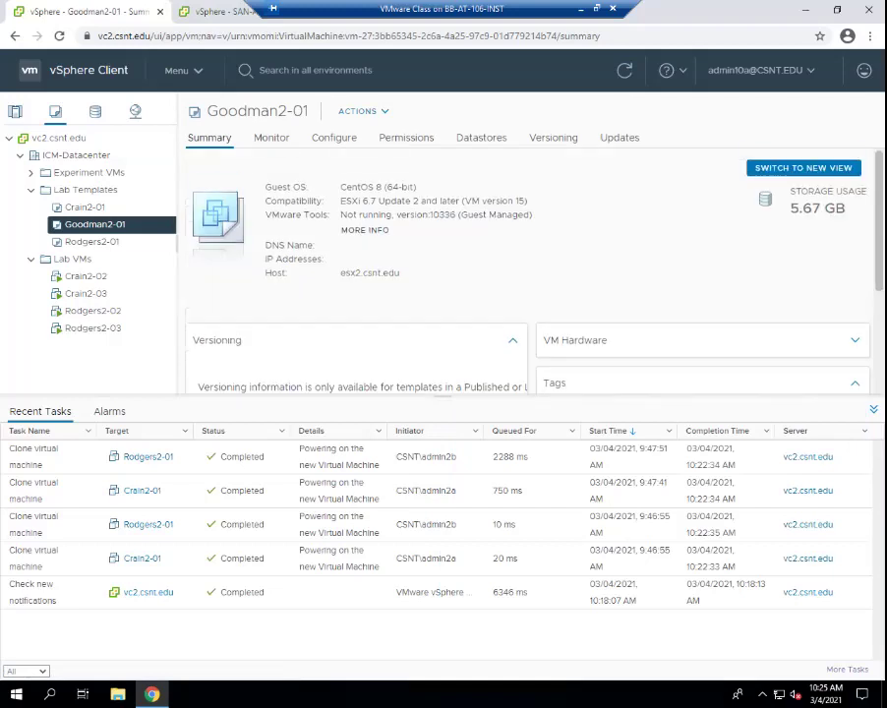
scroll(529, 266, "down", 2)
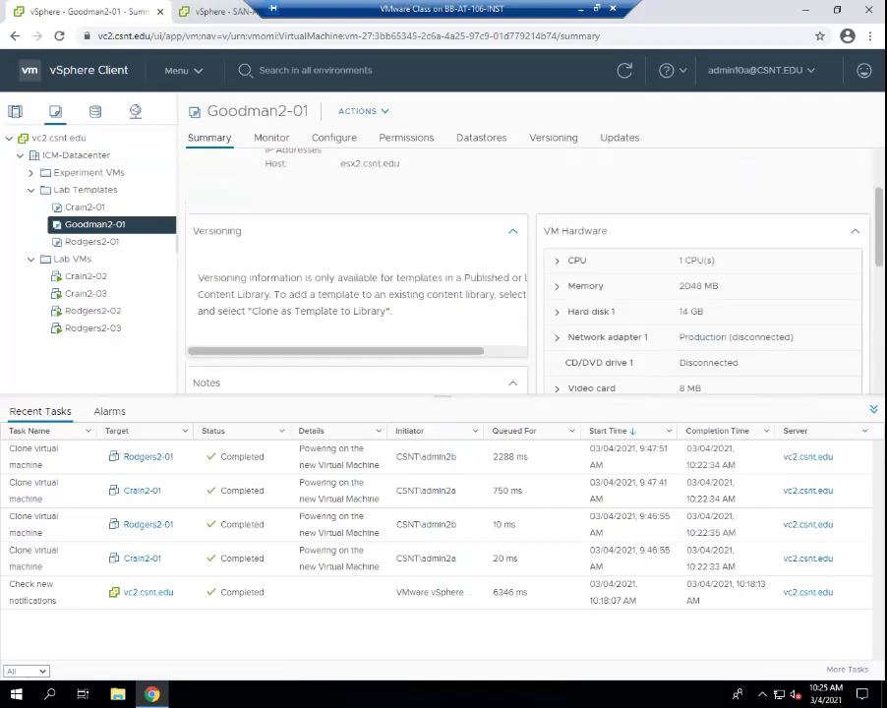
scroll(529, 265, "down", 3)
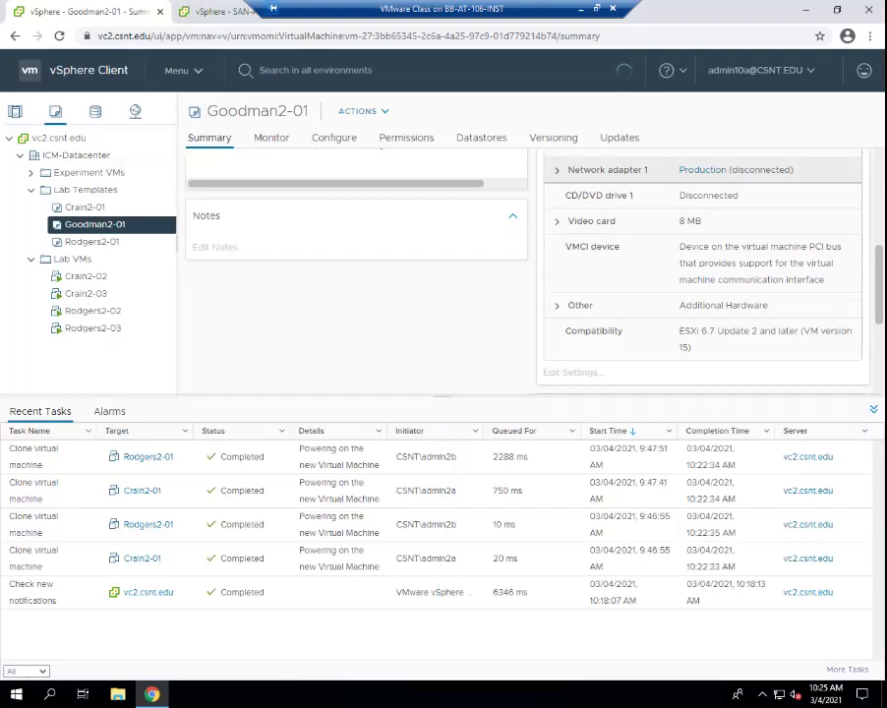
scroll(530, 266, "up", 1)
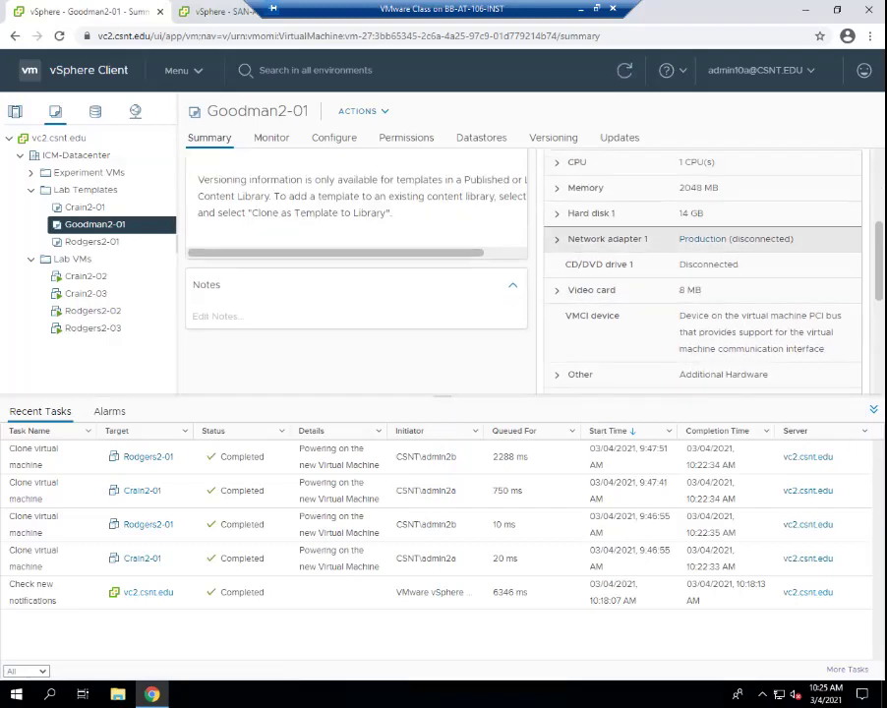
left_click(591, 212)
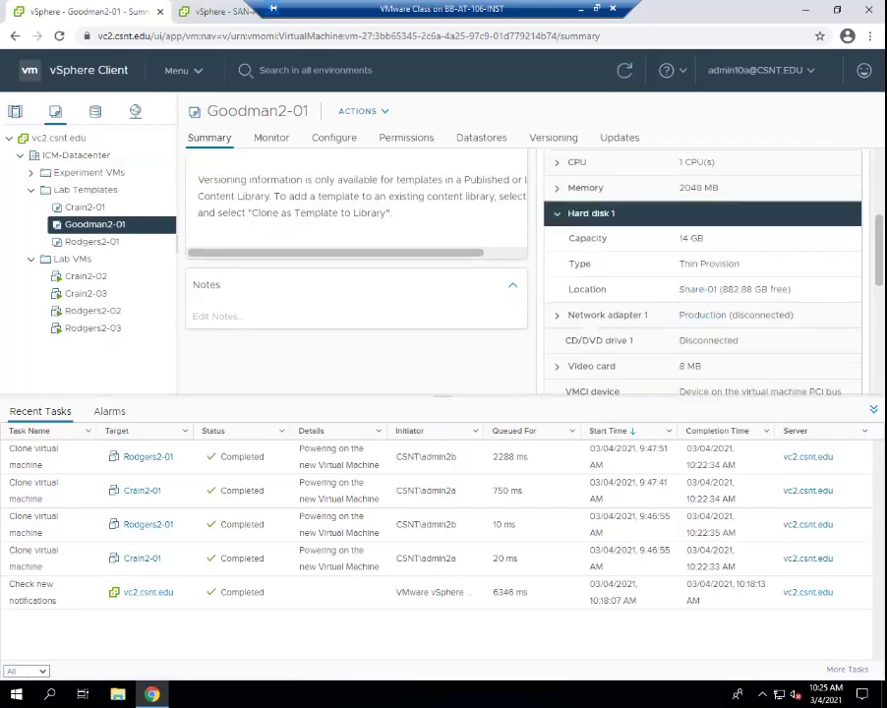
left_click(698, 290)
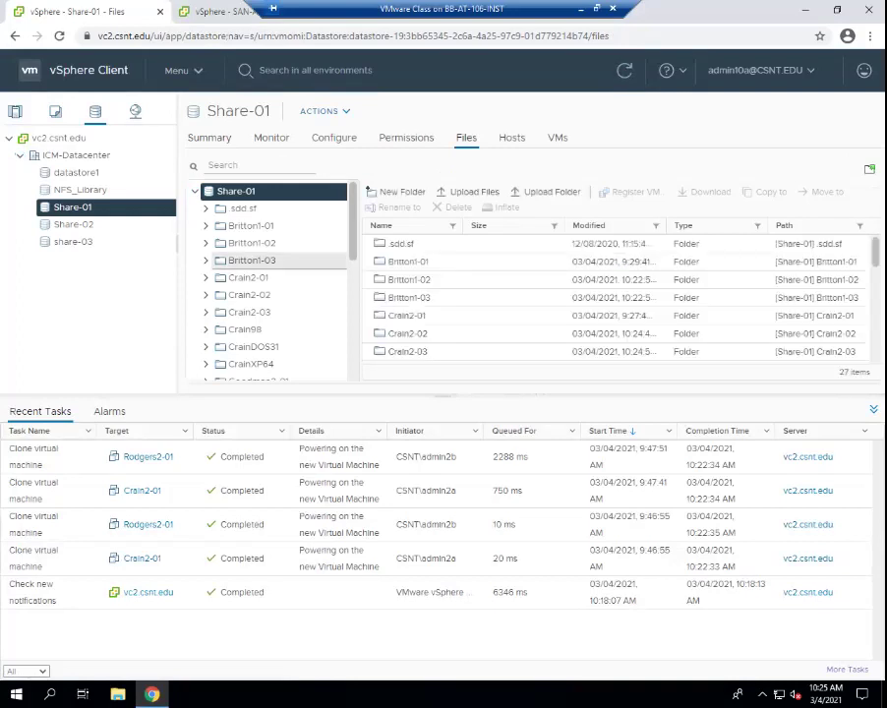
- List the seven files in Share-01's Goodman2-01 folder and widen the Name column to show full names
scroll(267, 280, "down", 5)
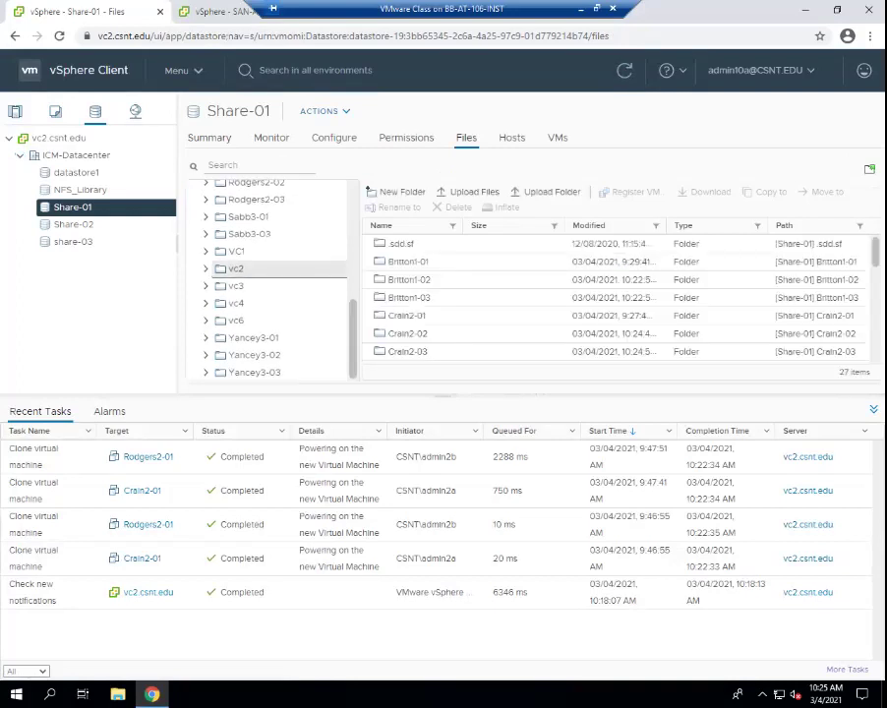
scroll(275, 268, "up", 3)
left_click(257, 233)
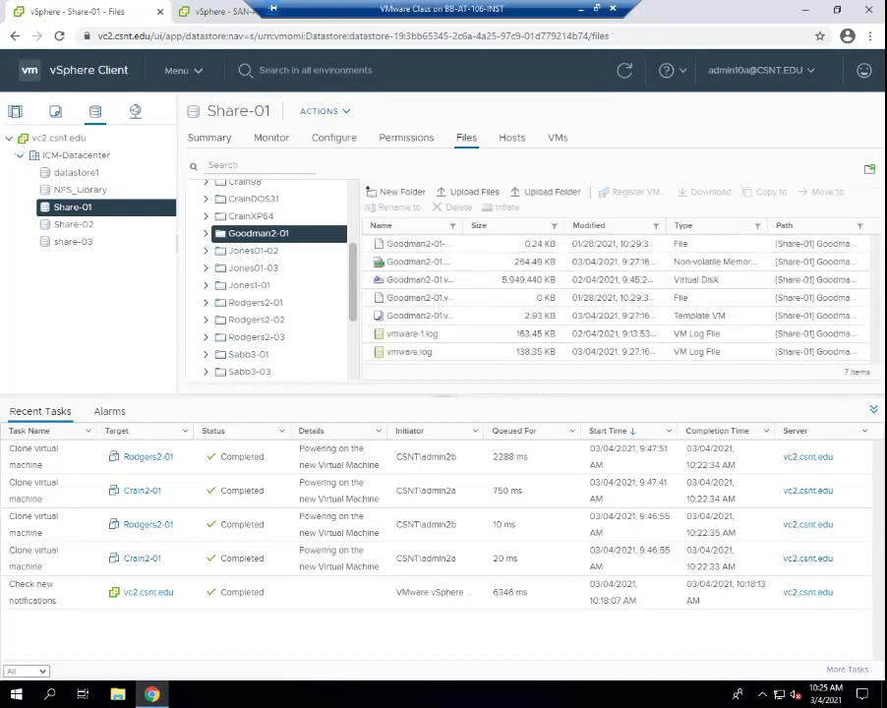
left_click_drag(469, 225, 558, 225)
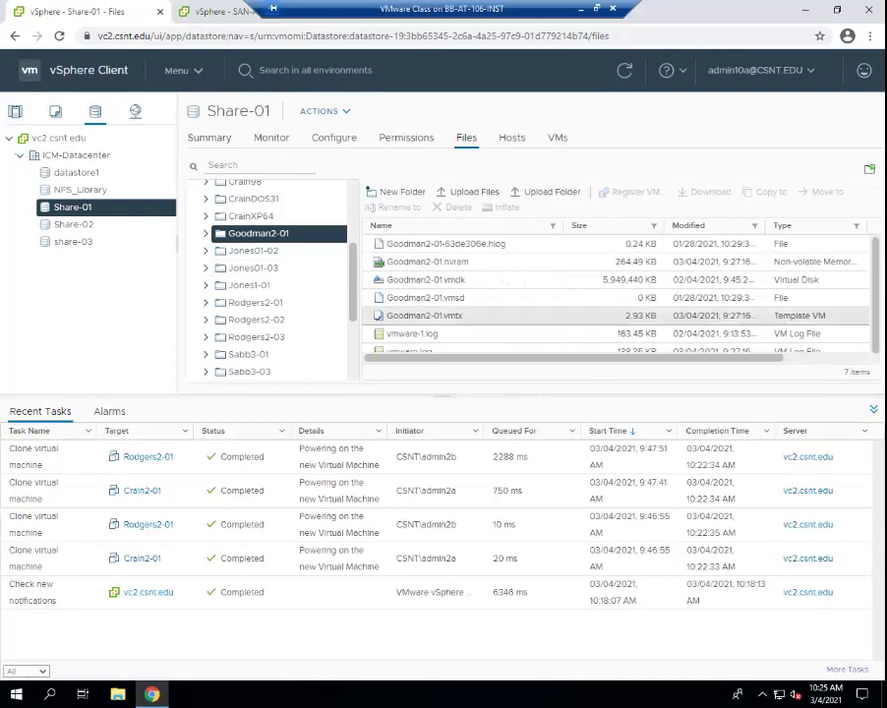
scroll(551, 315, "down", 1)
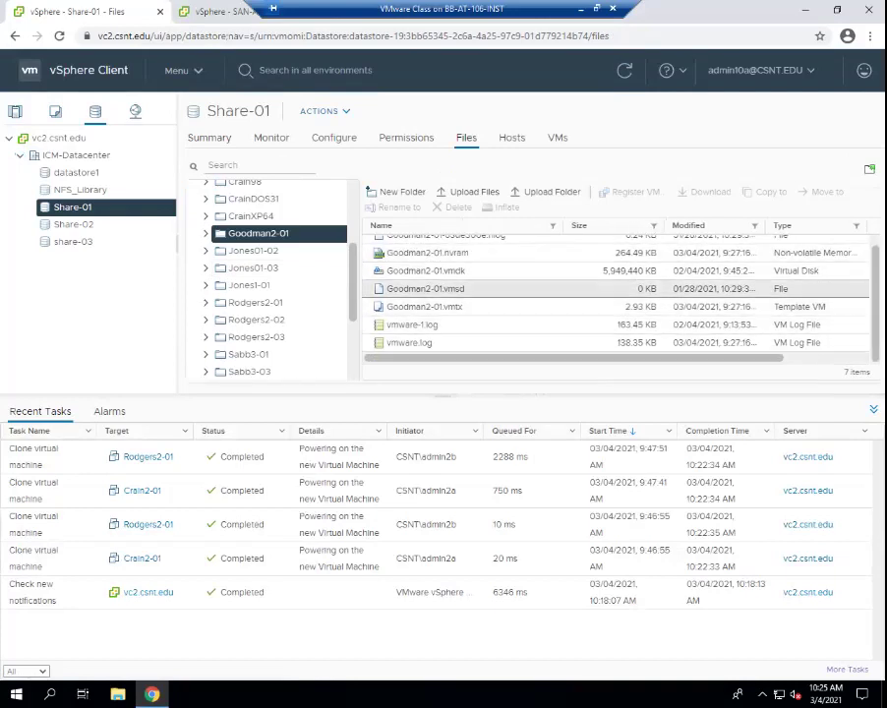
scroll(616, 285, "up", 1)
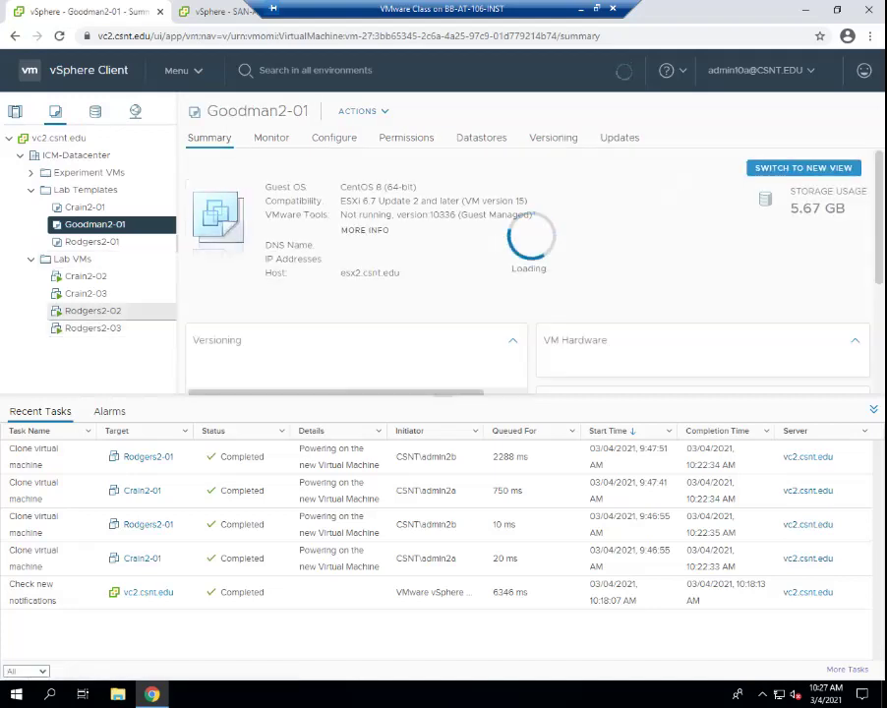
- Select Rodgers2-02 and choose Open Remote Console from its right-click Actions menu
left_click(92, 311)
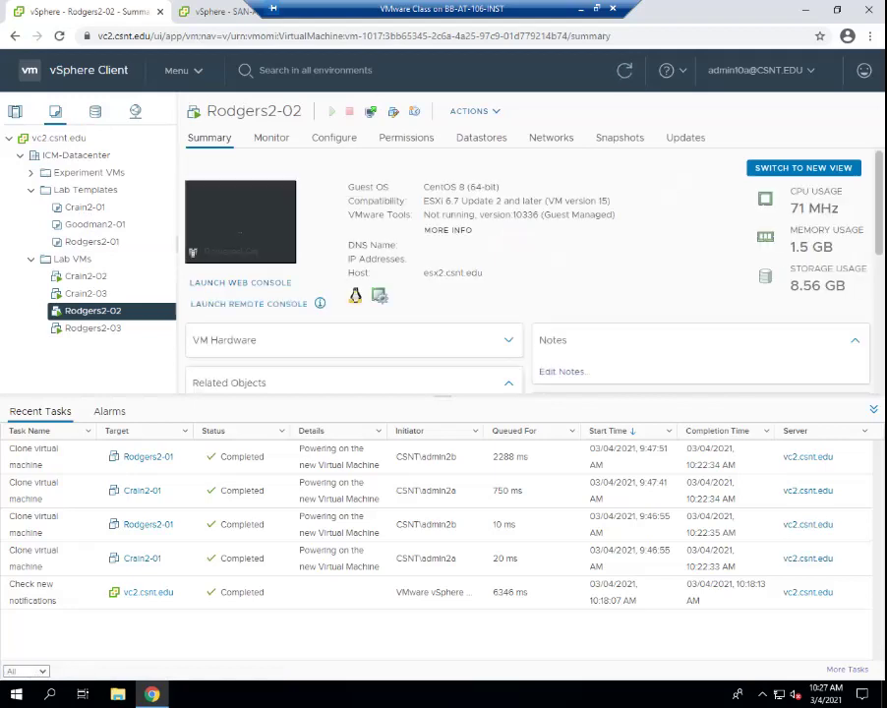
right_click(130, 311)
left_click(200, 254)
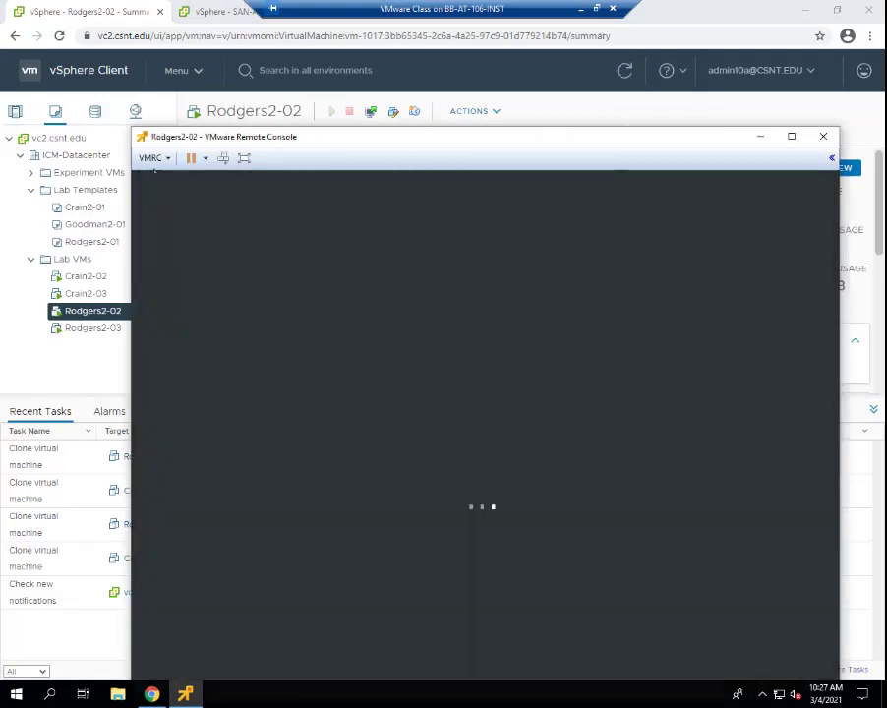
- Move the Rodgers2-02 console window up and left while it connects to the CentOS login
left_click_drag(416, 143, 358, 81)
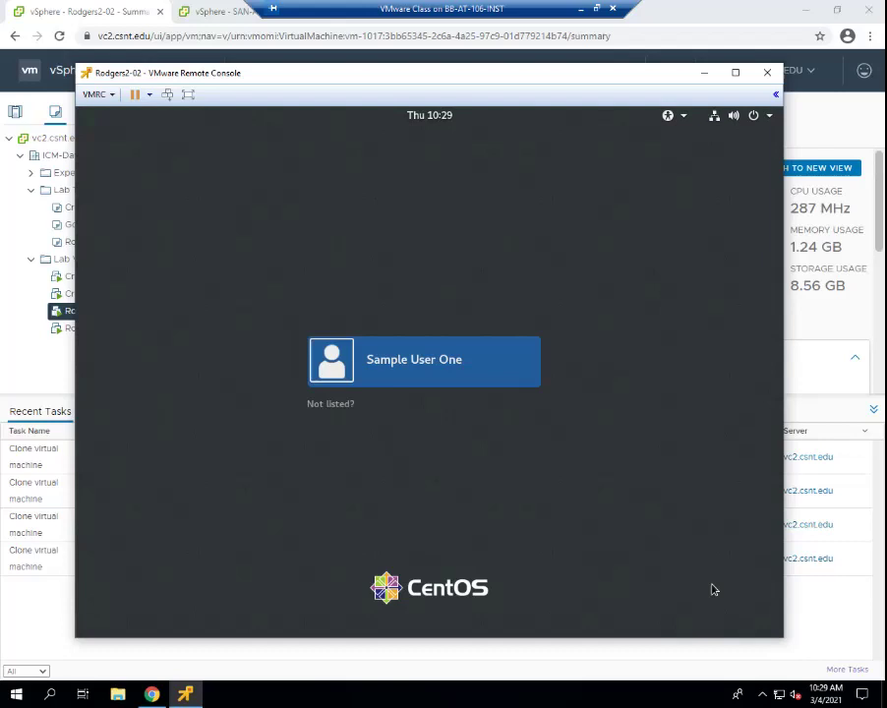
- Sign in to Rodgers2-02 as the only listed user with the account password
left_click(715, 591)
key("Return")
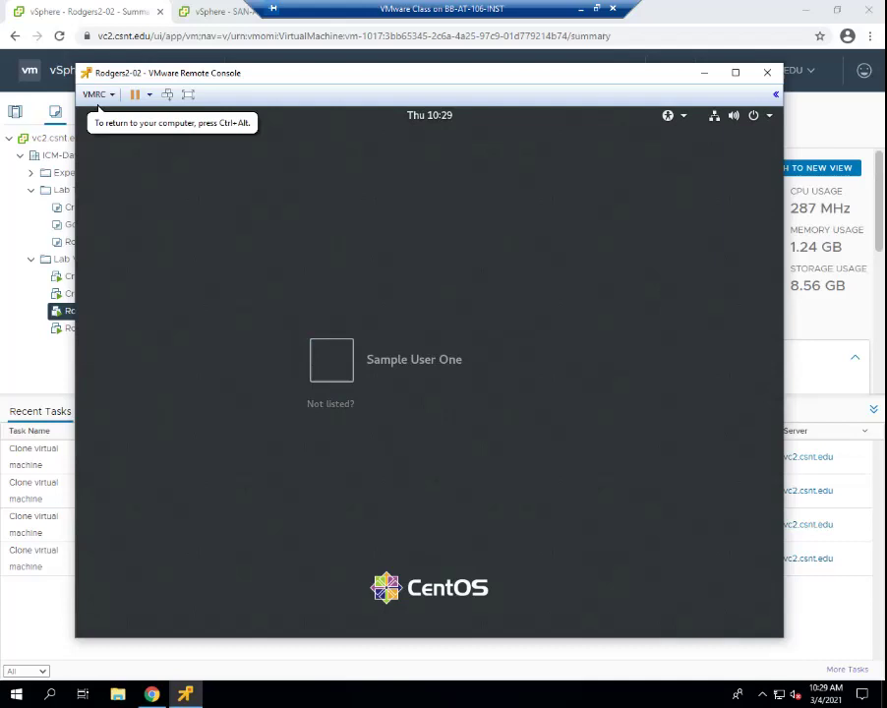
type("••••••")
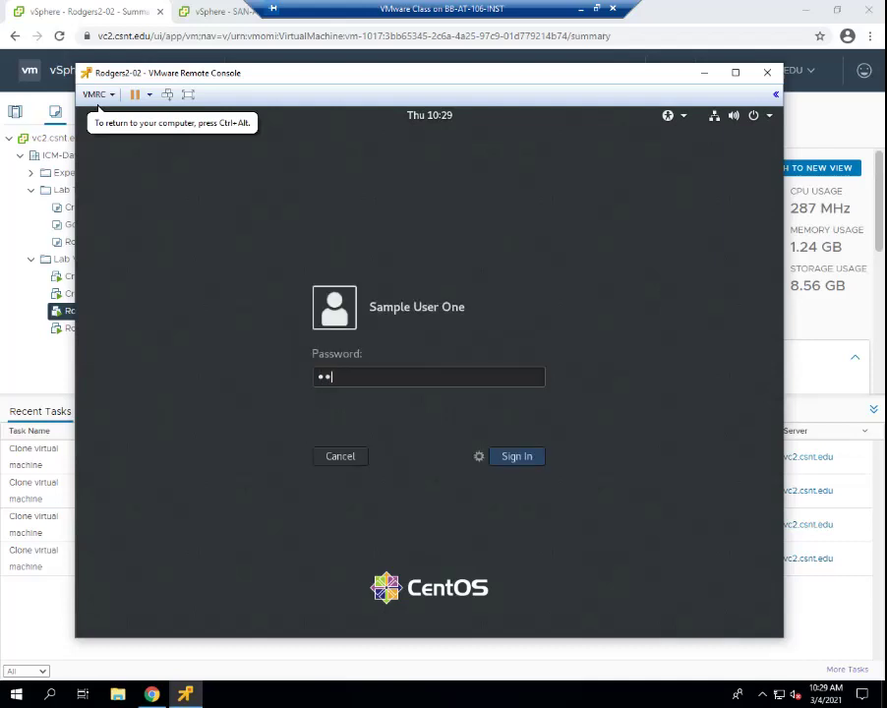
key("Return")
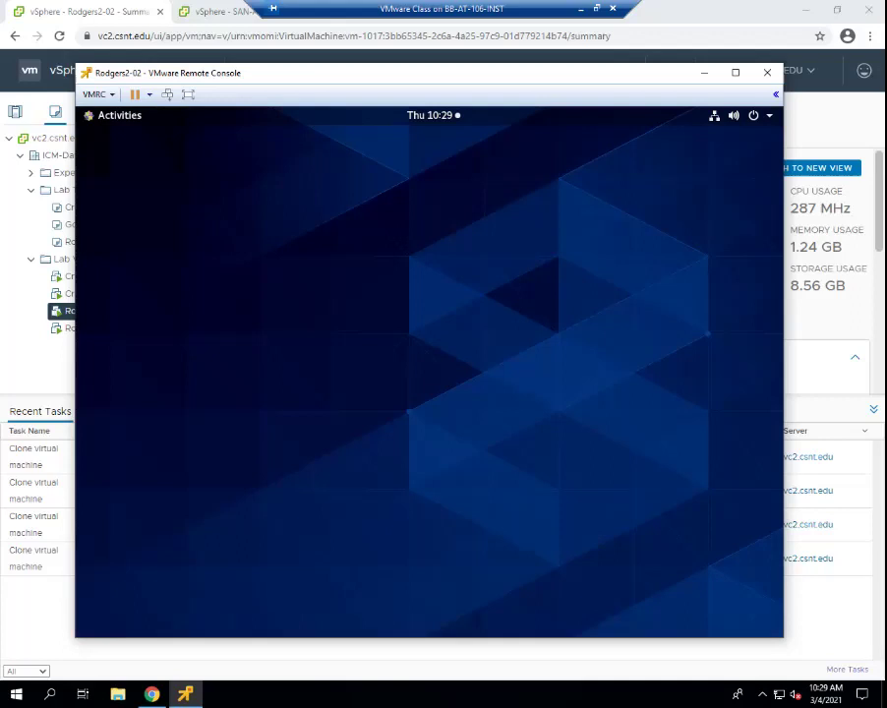
- Launch Terminal from the Activities overview and highlight the Rodgers2-02 hostname in the prompt
key("super")
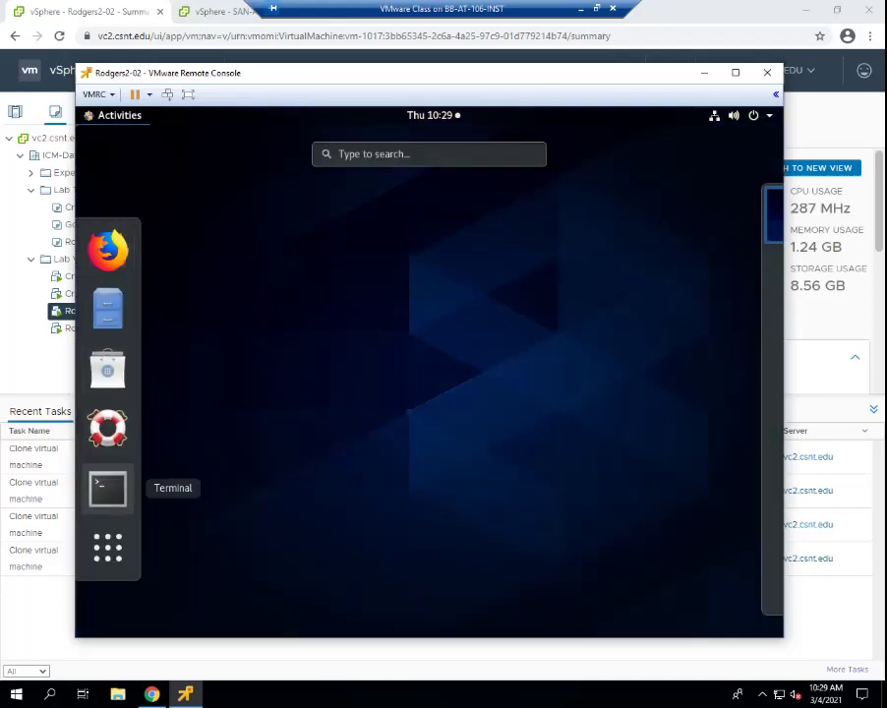
left_click(109, 489)
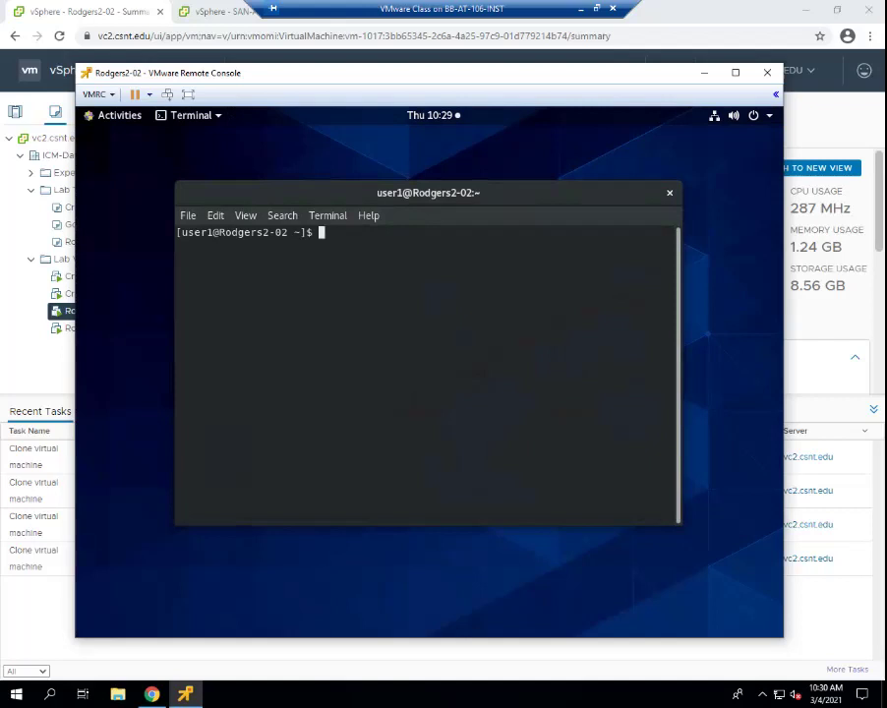
left_click_drag(220, 232, 292, 232)
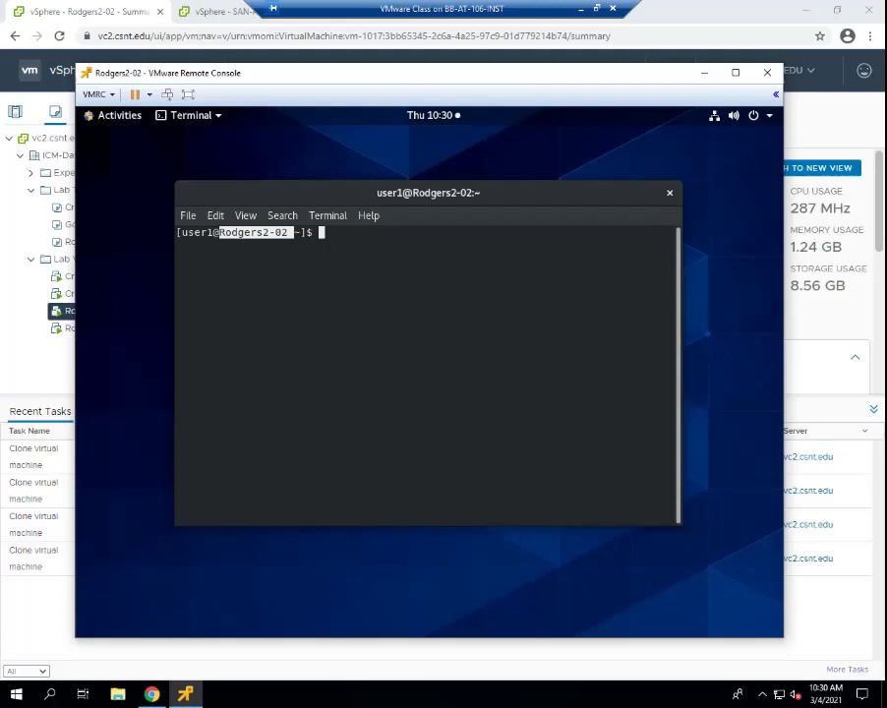
- Run ls, after a mistyped sl, to list the home folder, then exit the terminal
type("sl")
key("Return")
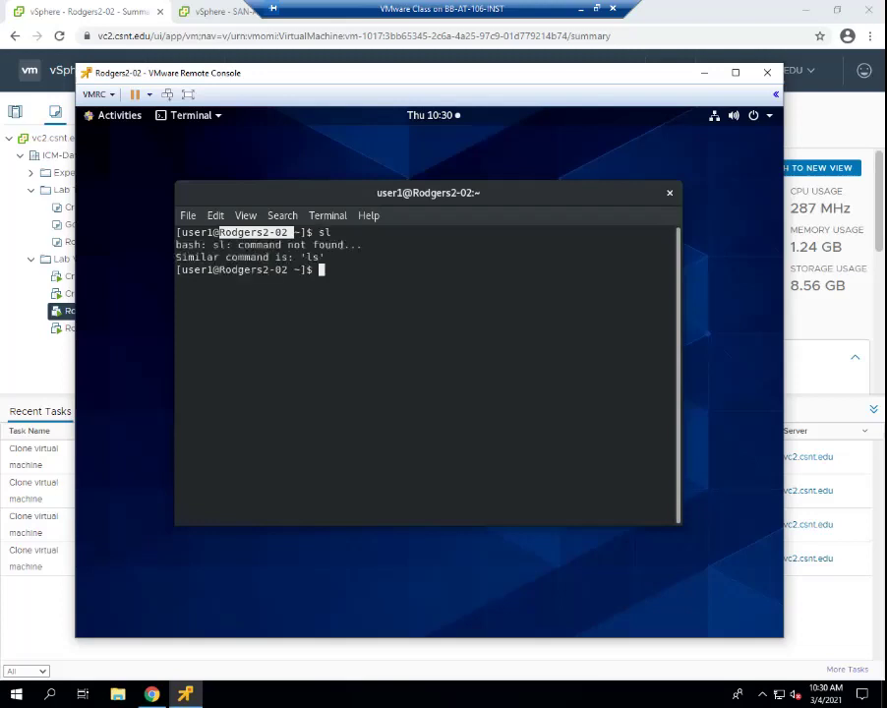
type("ls")
key("Return")
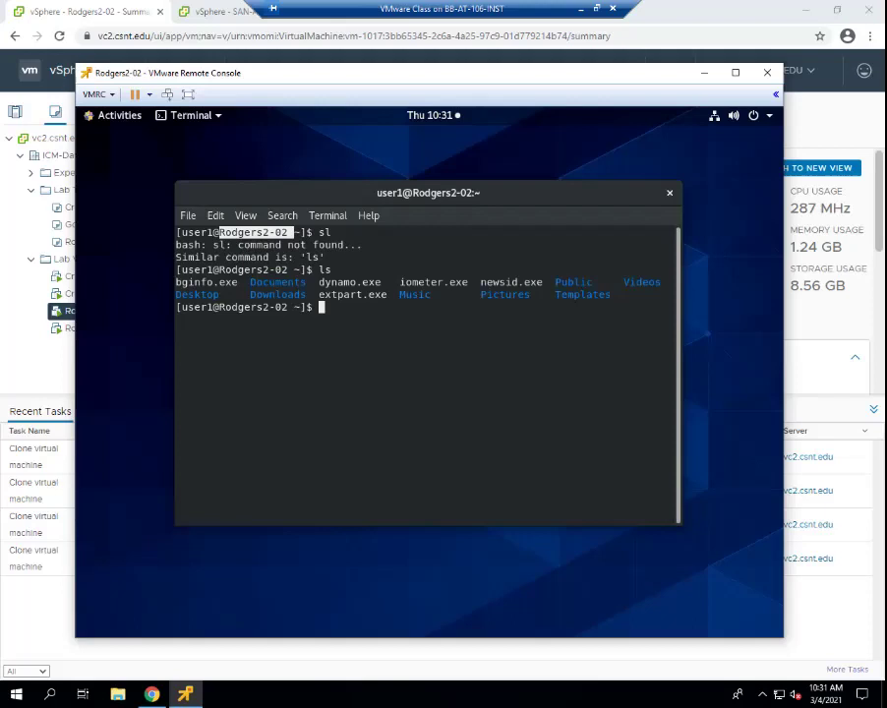
type("exit")
key("Return")
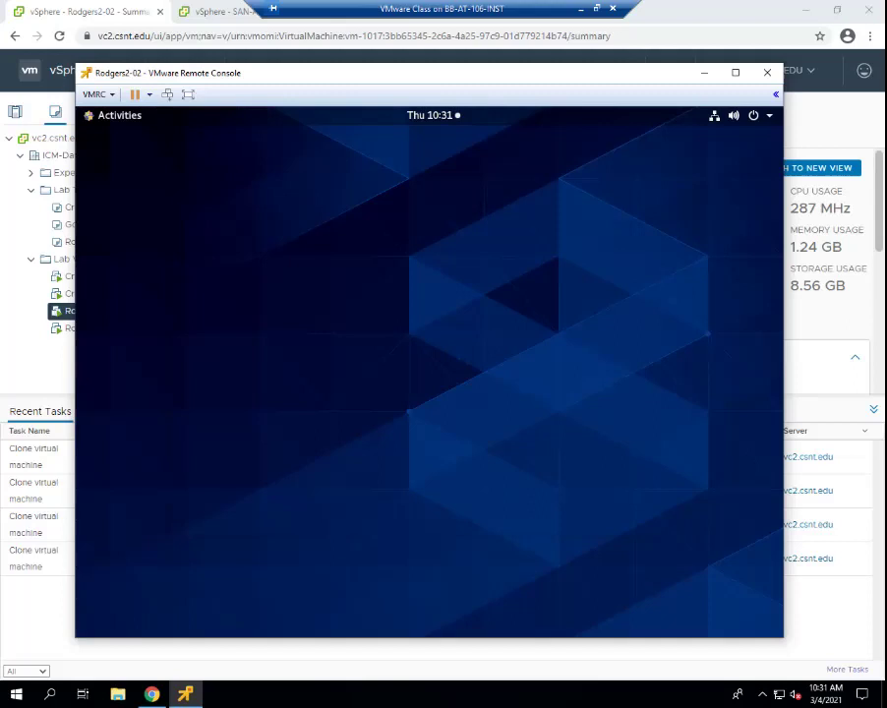
- Bring up the CentOS shut down prompt from the system menu and dismiss it without powering off
left_click(754, 115)
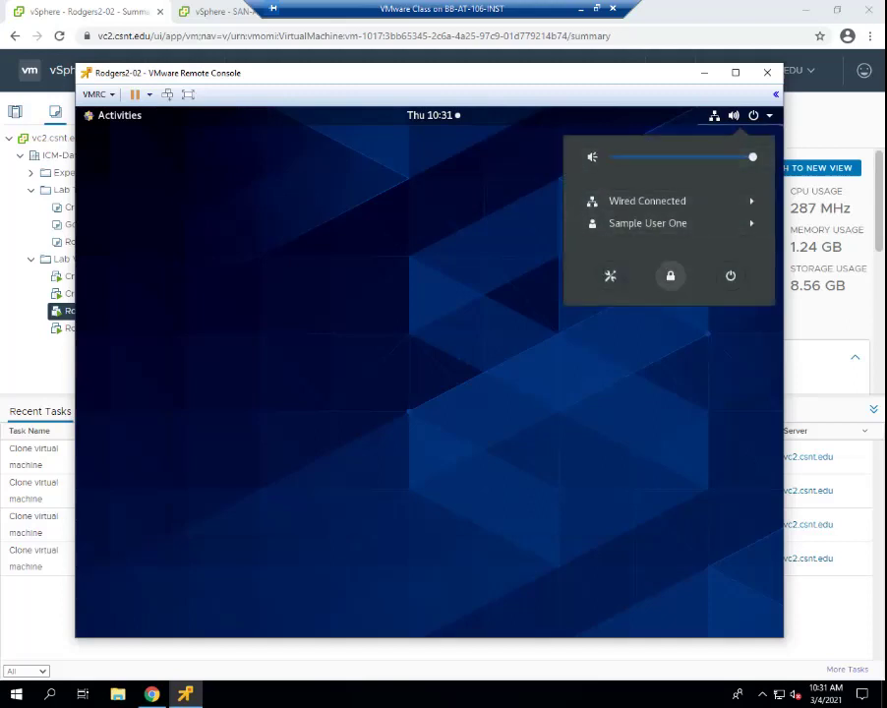
left_click(731, 276)
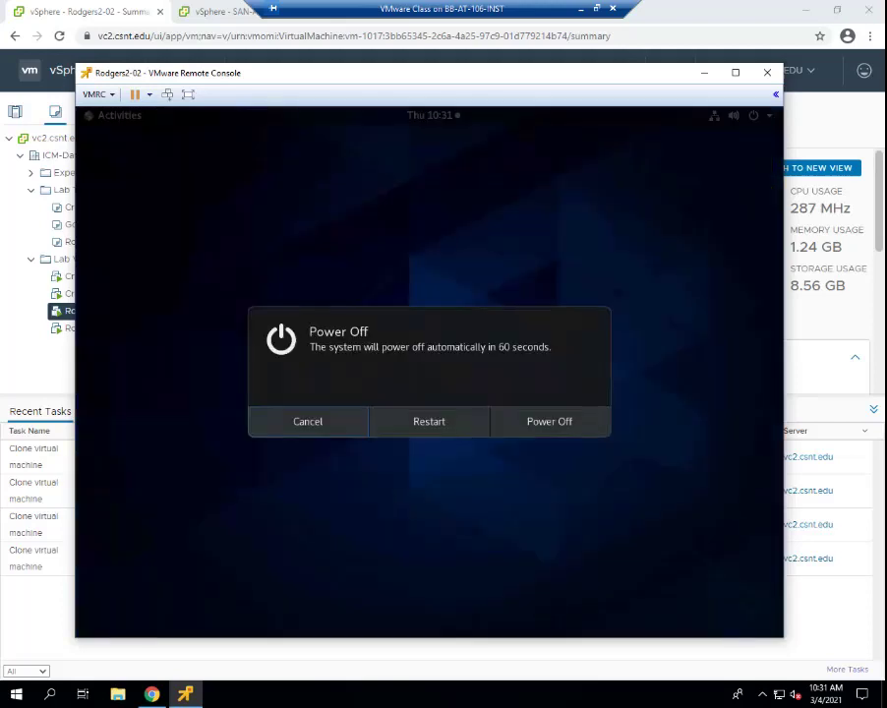
key("Escape")
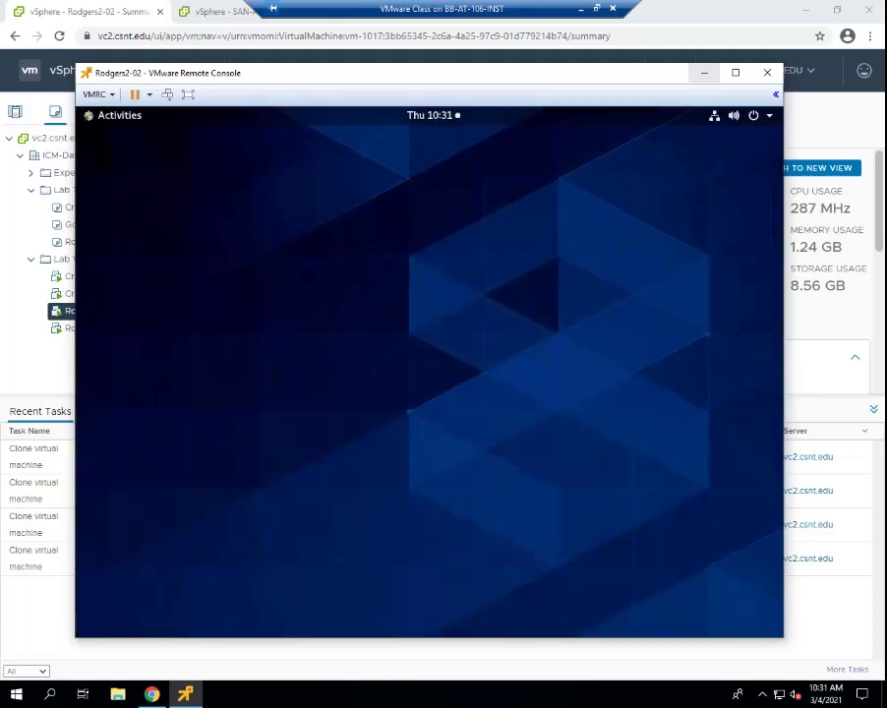
- Log the CentOS user out, close the remote console, and switch to the course PDF
left_click(753, 115)
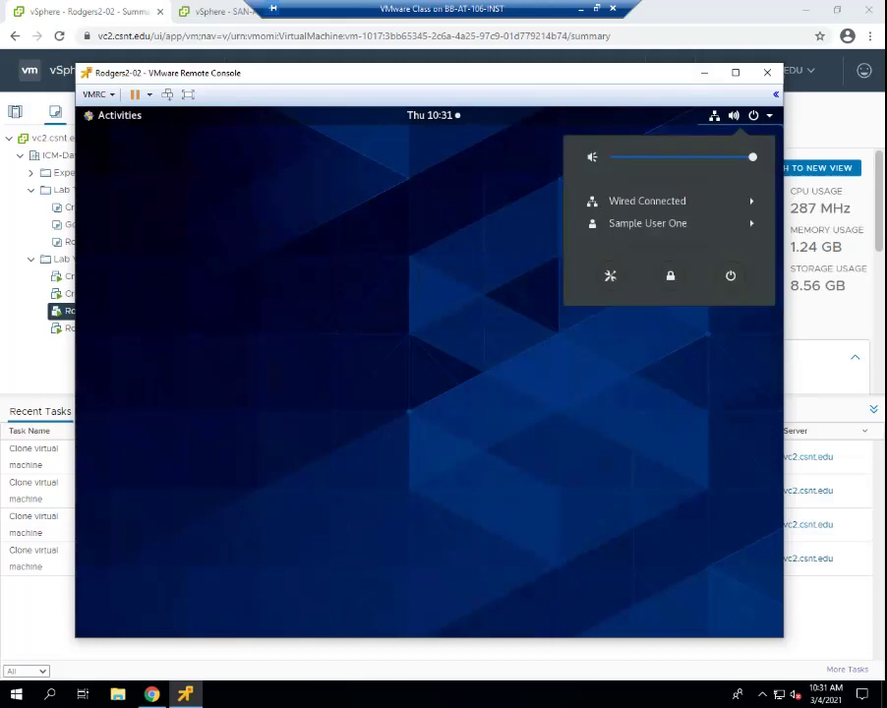
left_click(648, 223)
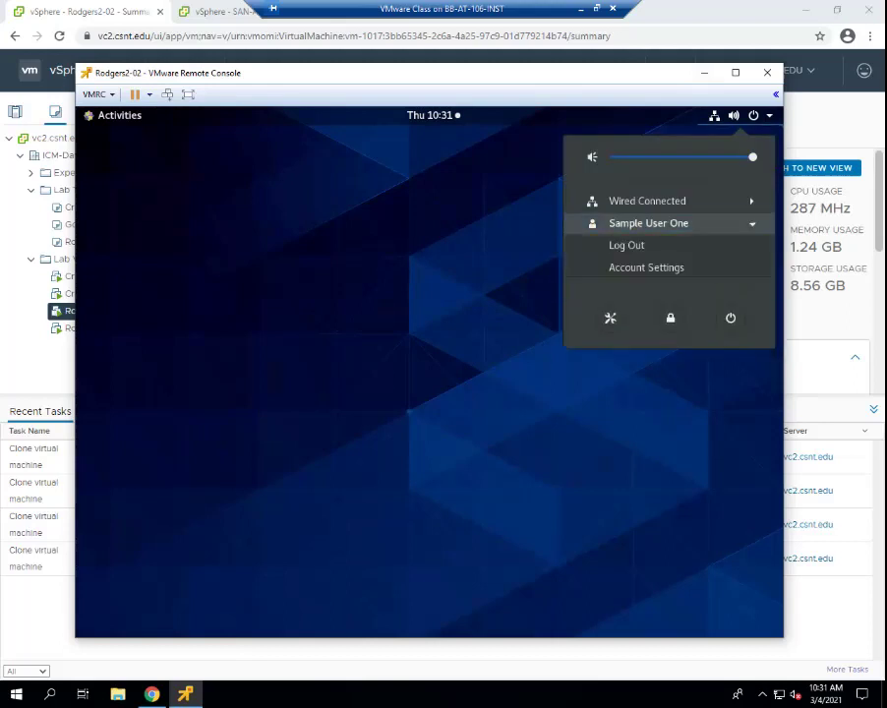
left_click(628, 293)
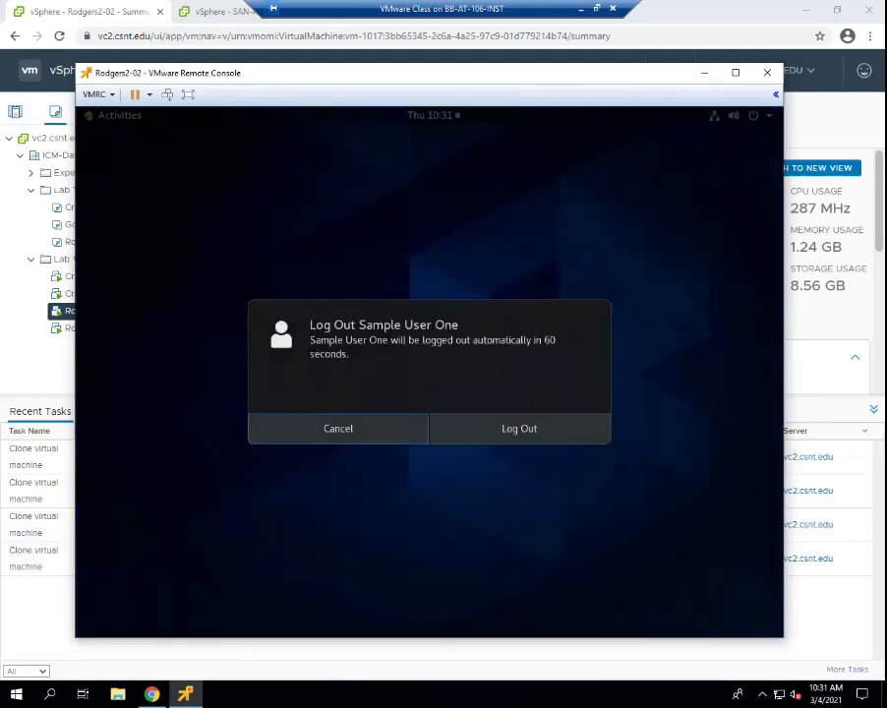
left_click(519, 428)
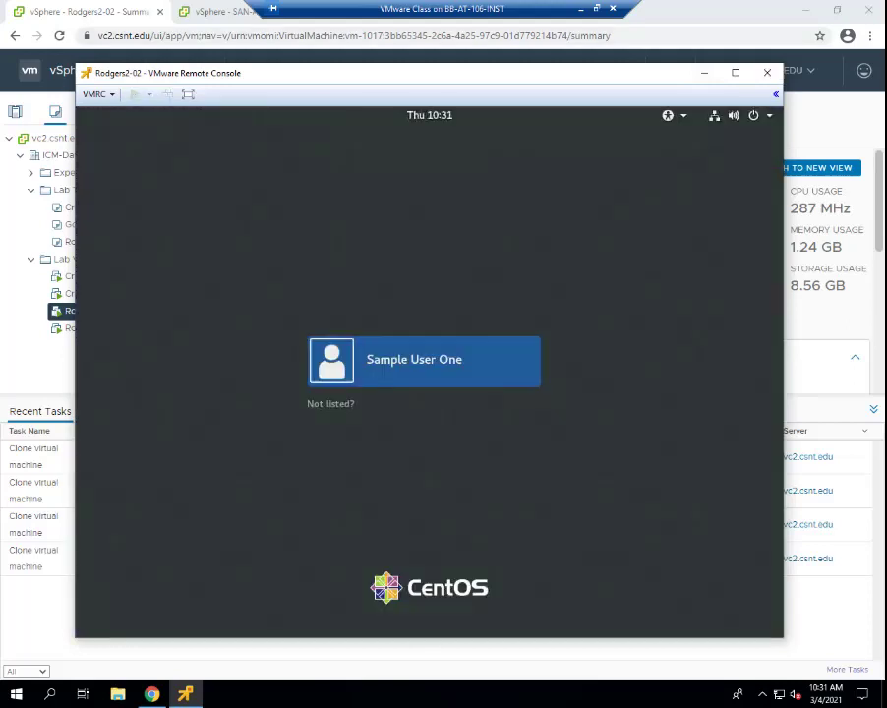
key("alt+F4")
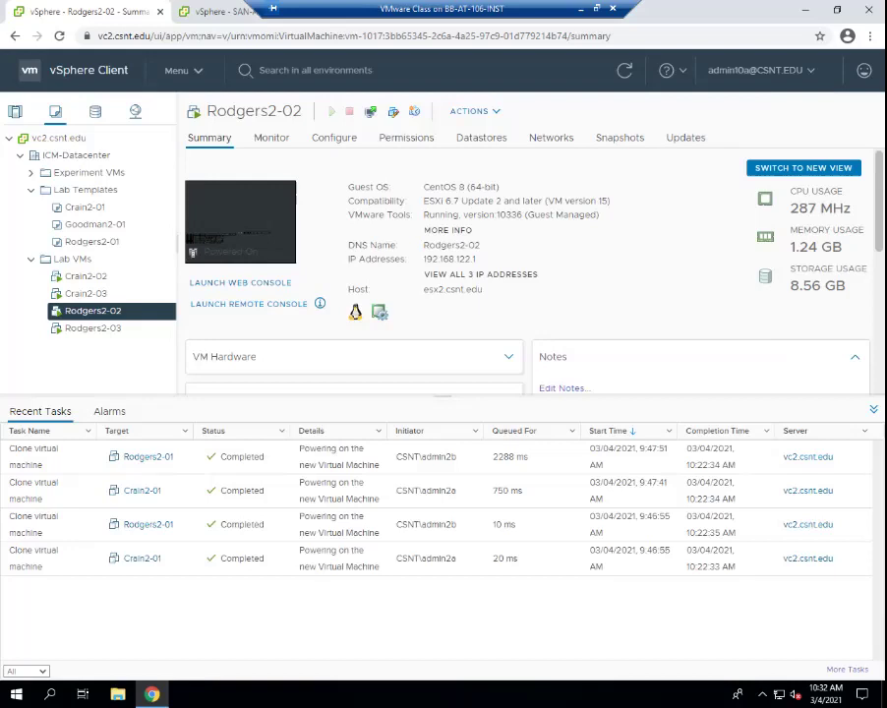
key("alt+Tab")
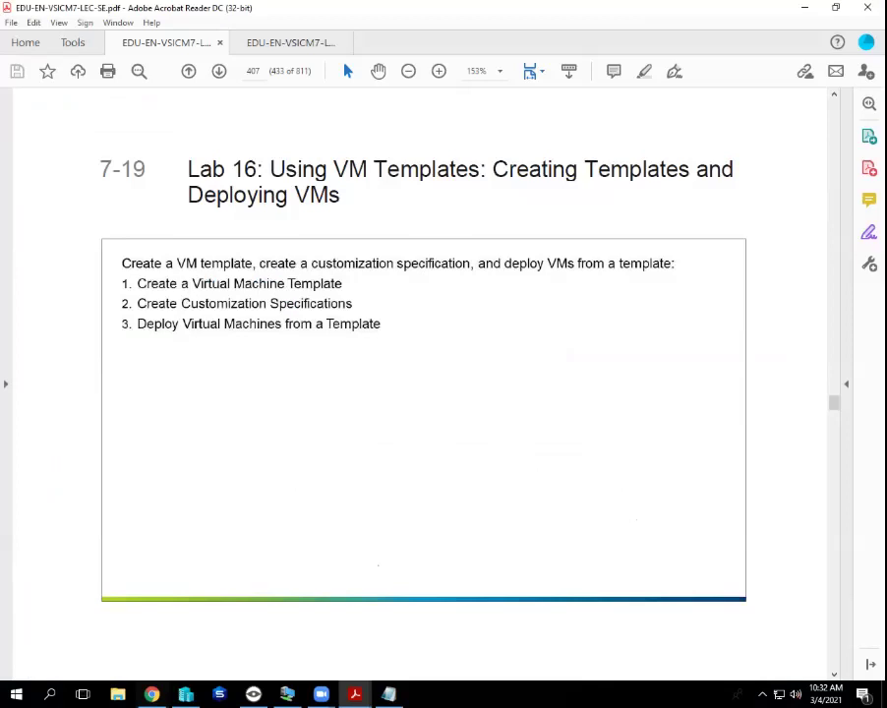
- Bring up the LAB-SE manual at Lab 17 Using Content Libraries, then minimize Acrobat Reader
scroll(423, 384, "down", 15)
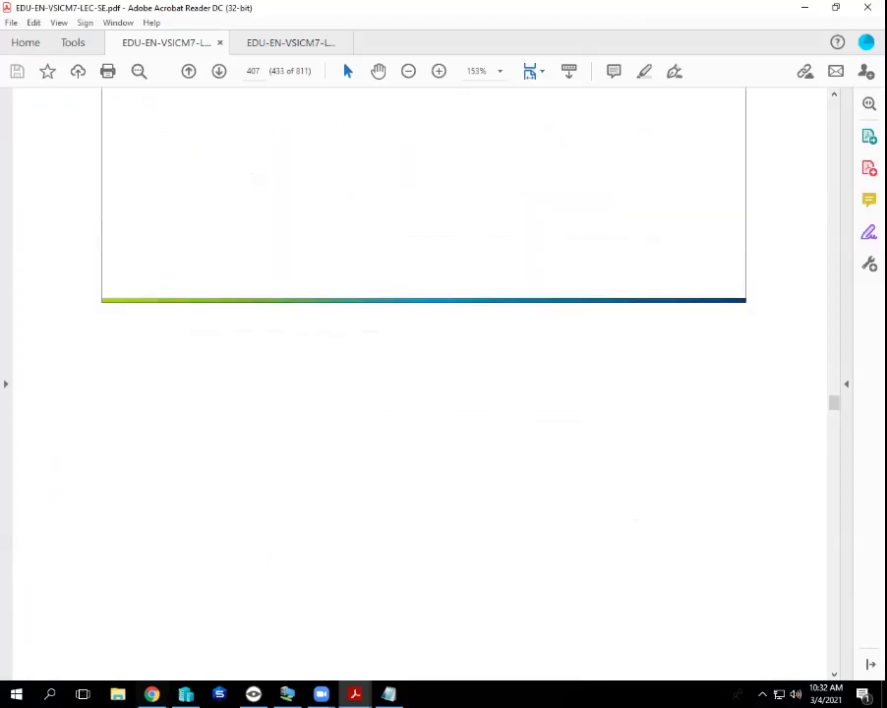
scroll(423, 384, "down", 10)
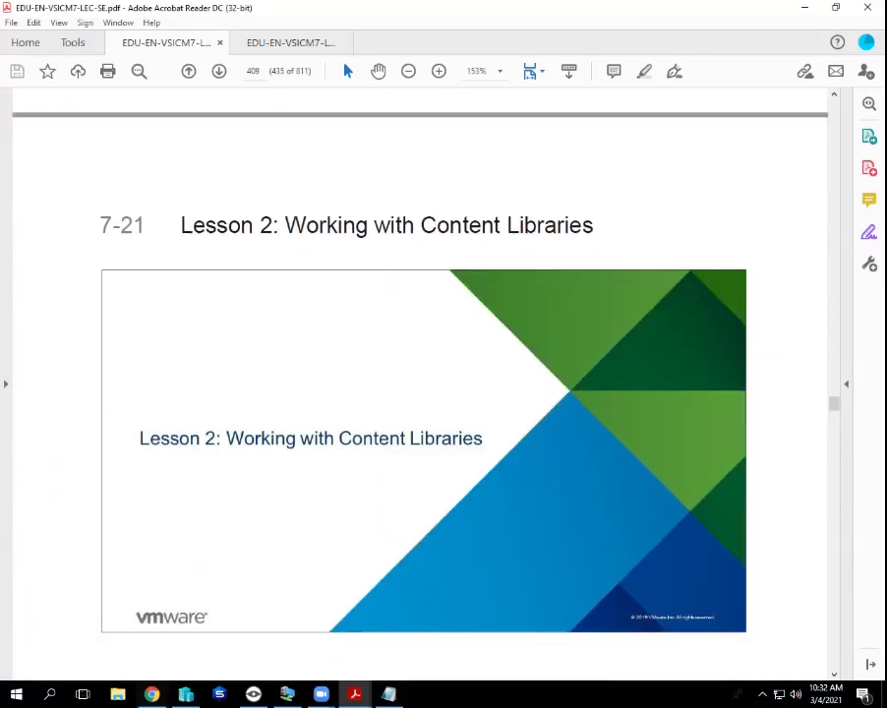
key("ctrl+w")
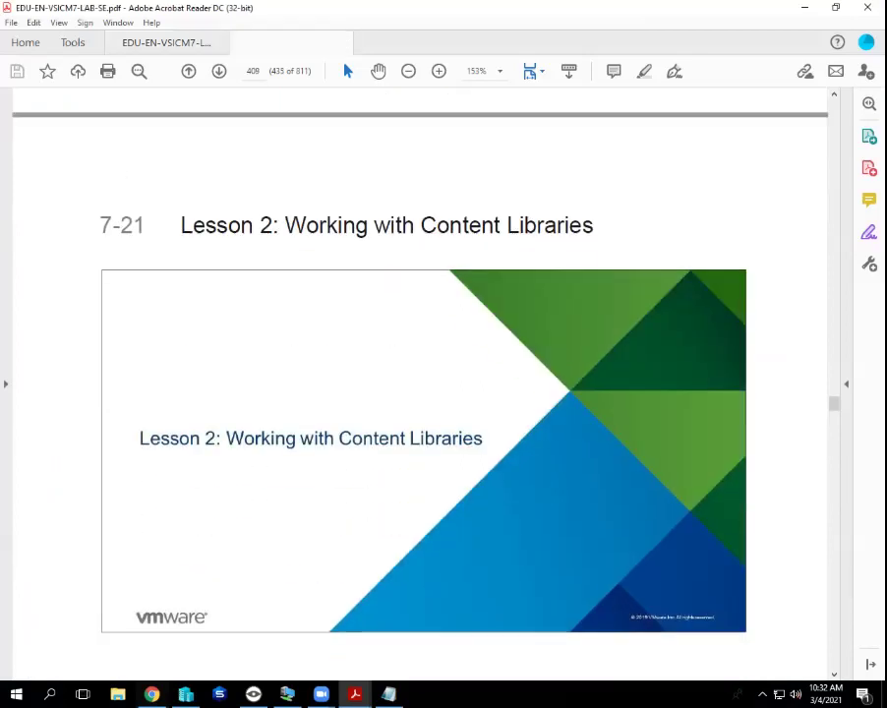
left_click(242, 43)
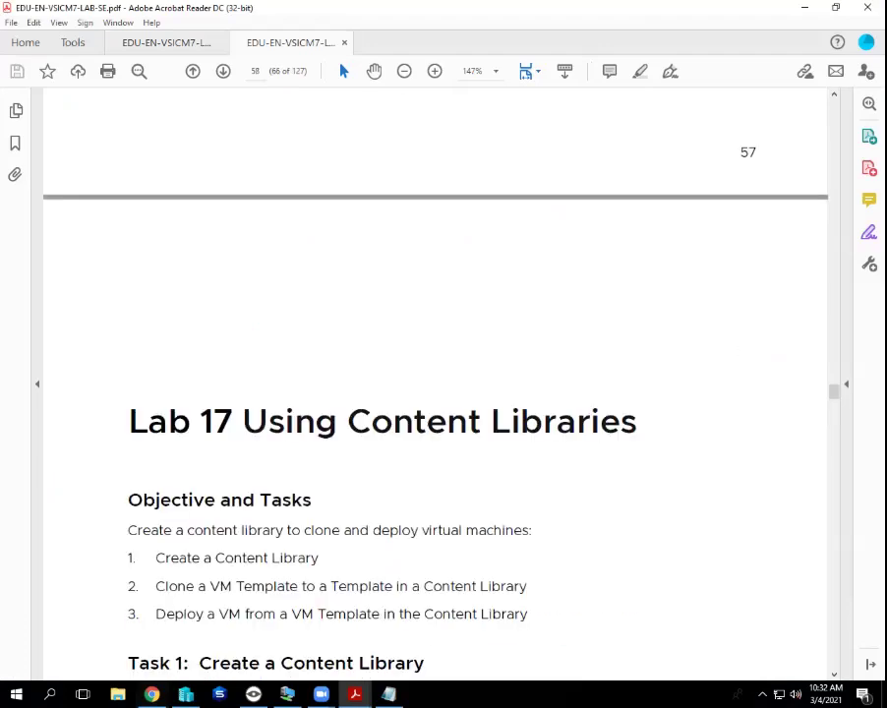
scroll(443, 393, "down", 10)
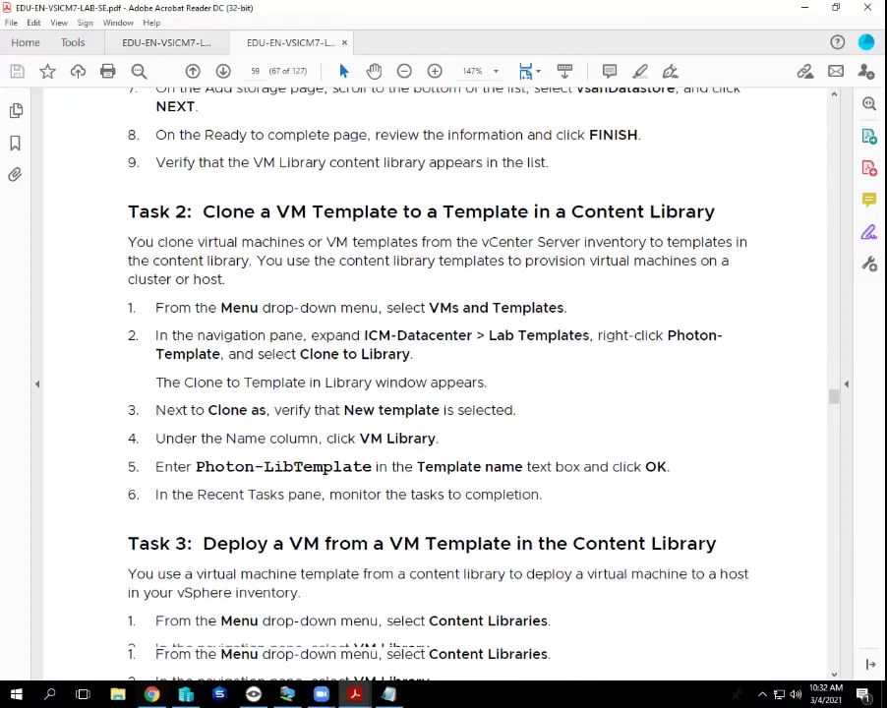
scroll(239, 43, "down", 15)
scroll(240, 43, "down", 5)
scroll(239, 43, "up", 3)
scroll(239, 43, "up", 15)
scroll(239, 43, "up", 10)
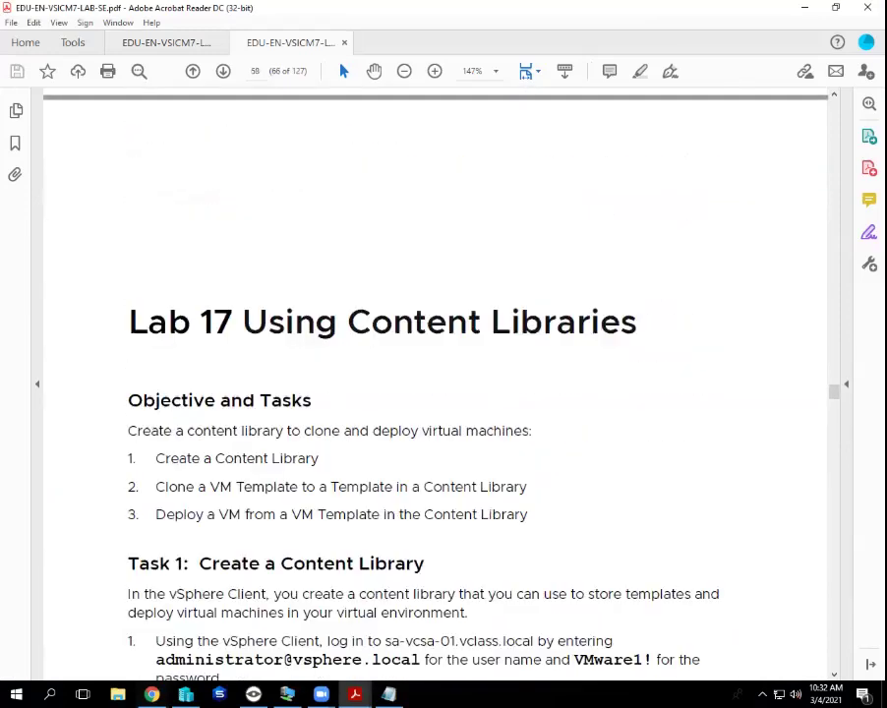
scroll(239, 43, "down", 3)
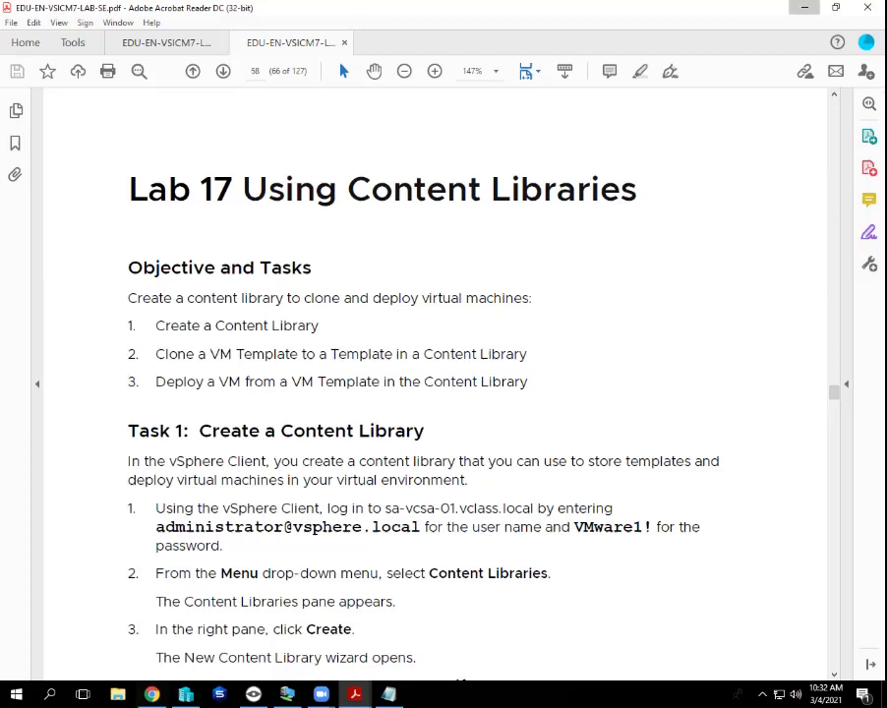
left_click(805, 7)
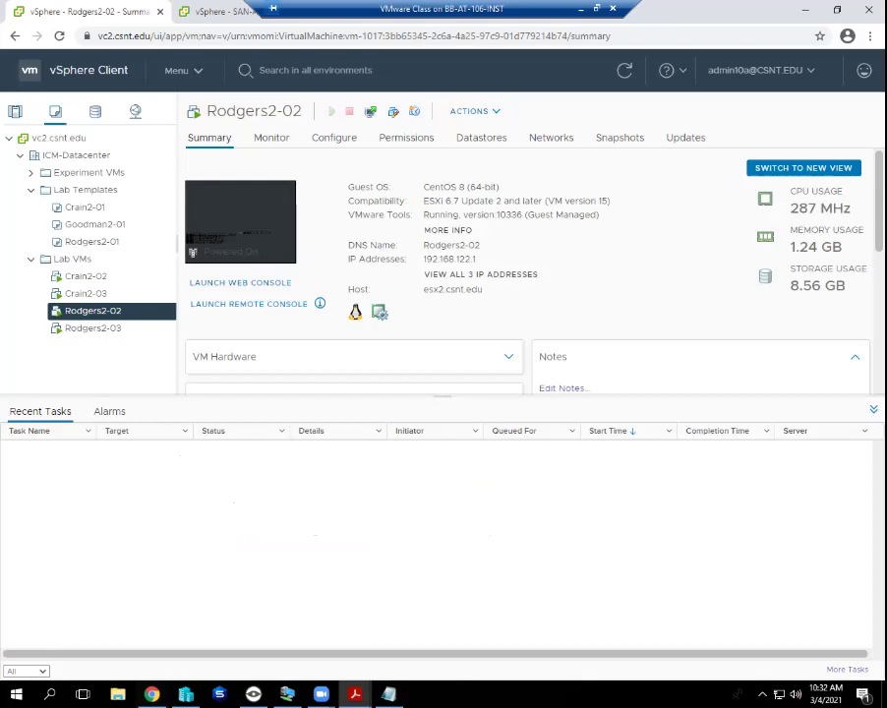
- Browse the Share-01 datastore's files from Rodgers2-02's Datastores tab
left_click(481, 137)
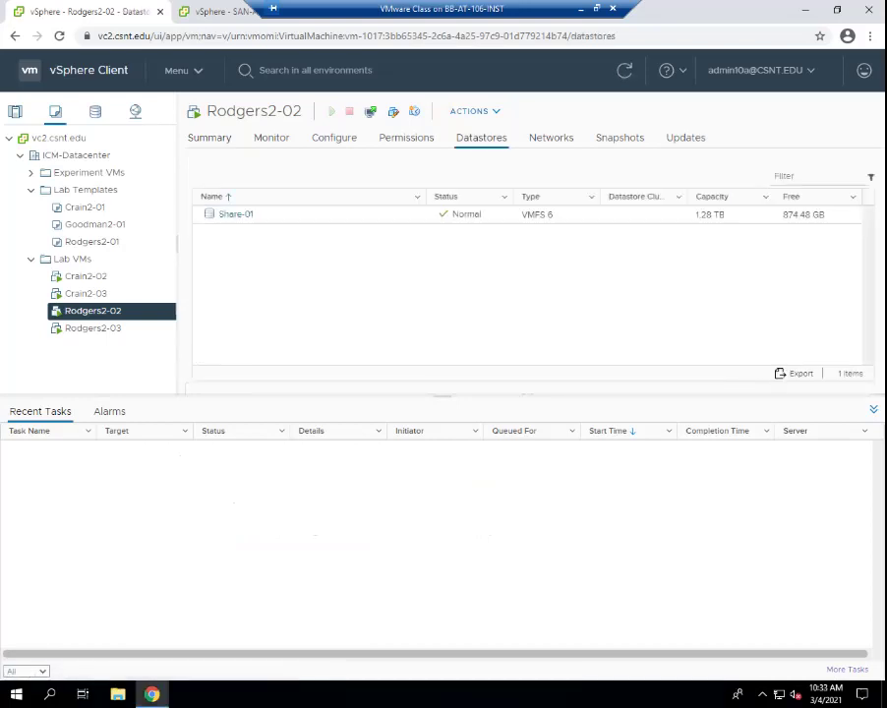
left_click(236, 213)
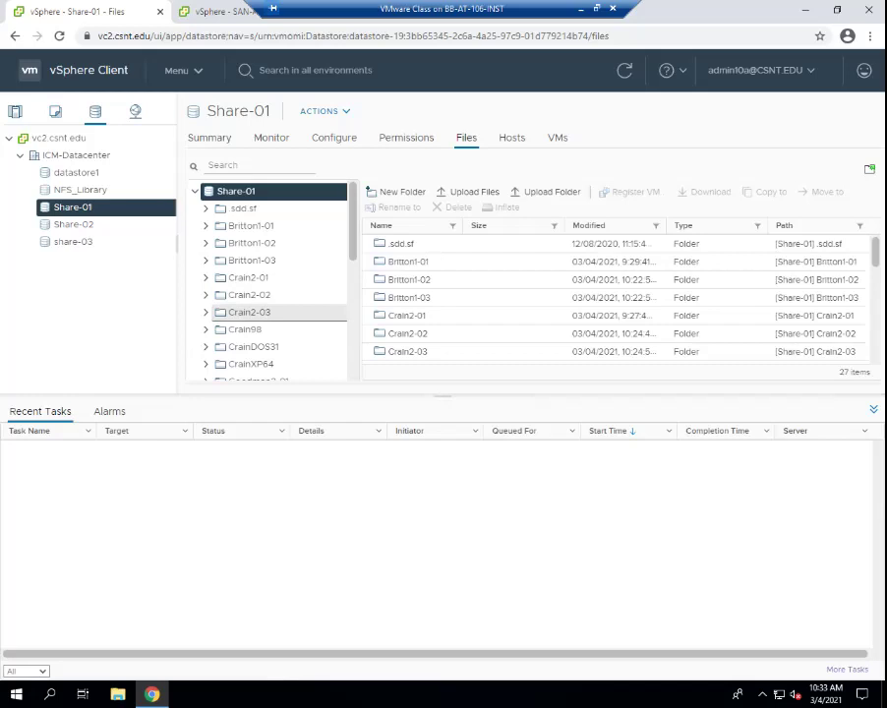
- Inspect the Crain2-02 folder's .vswp swap file, .vmx~ backup and vmx-prefixed file
left_click(249, 295)
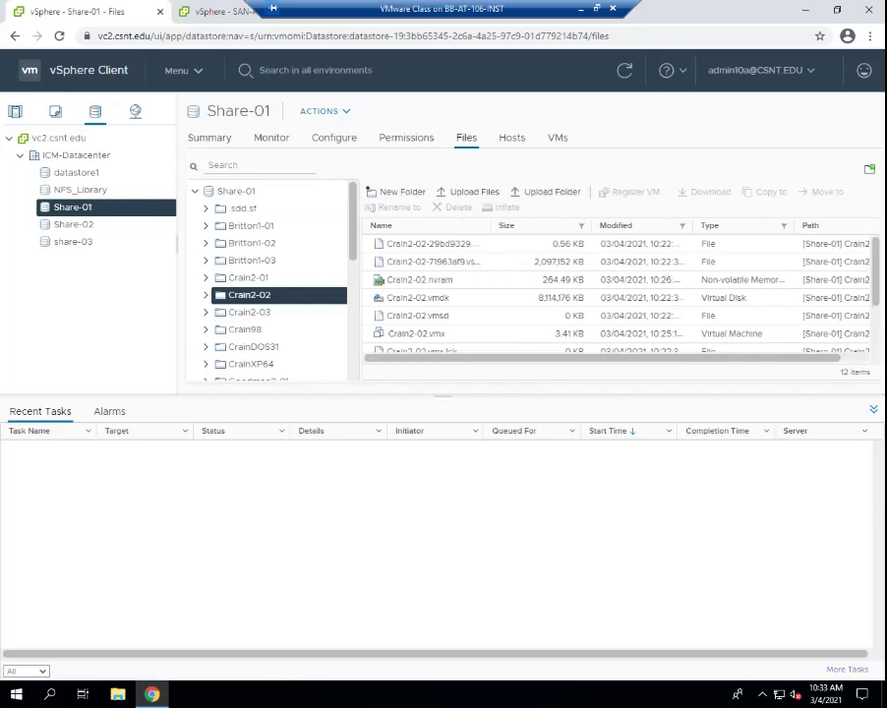
left_click(432, 262)
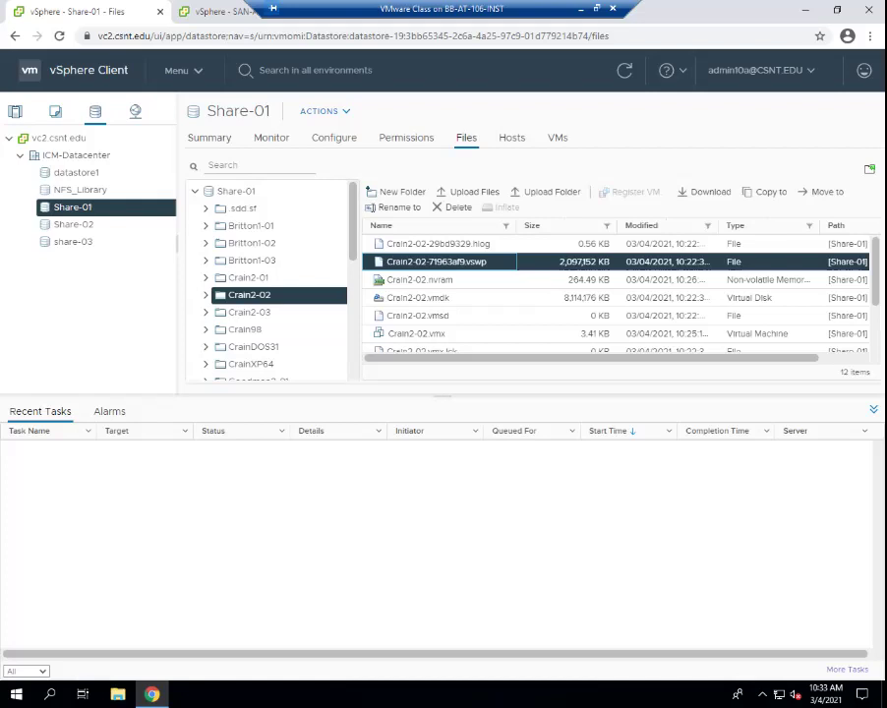
scroll(423, 290, "down", 2)
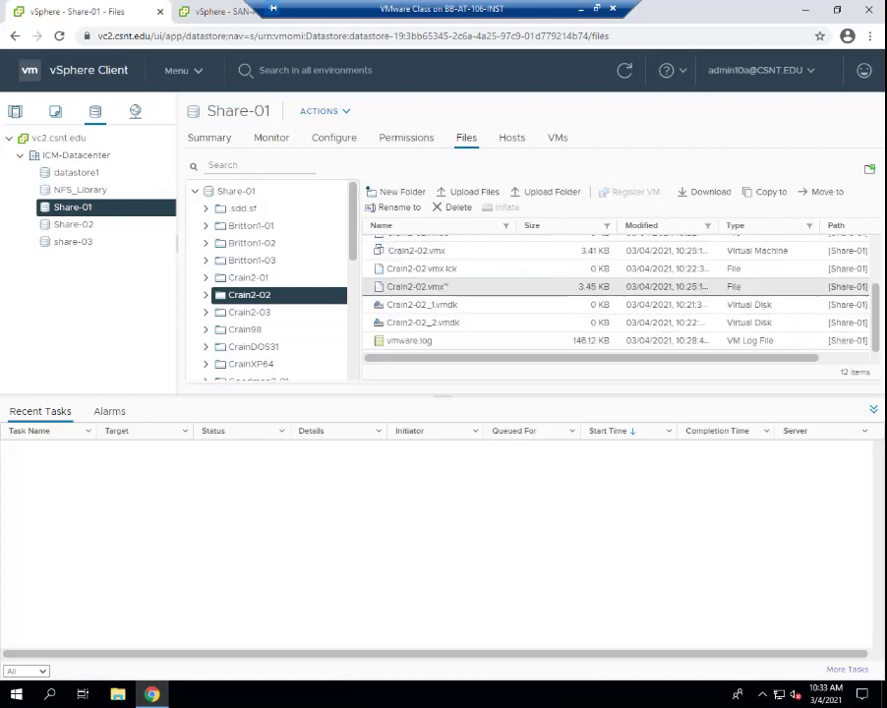
left_click(433, 287)
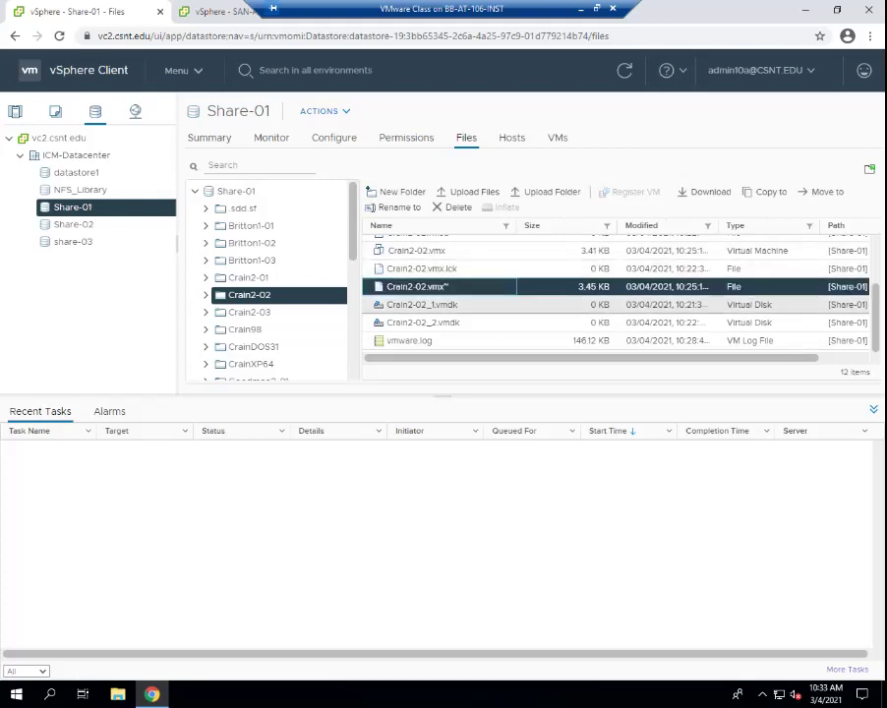
scroll(433, 305, "down", 1)
scroll(433, 313, "up", 2)
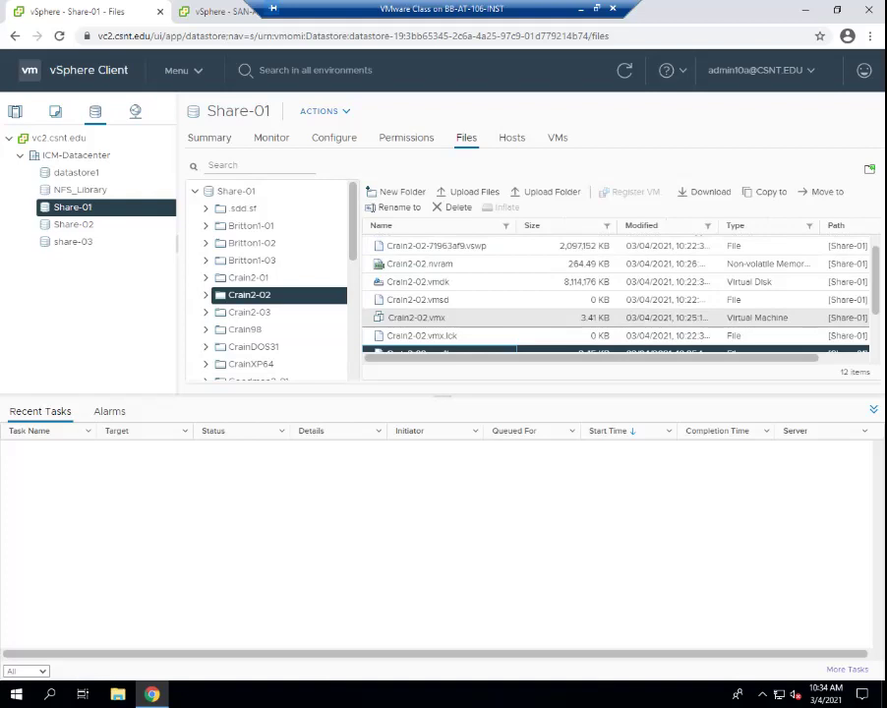
scroll(432, 310, "down", 2)
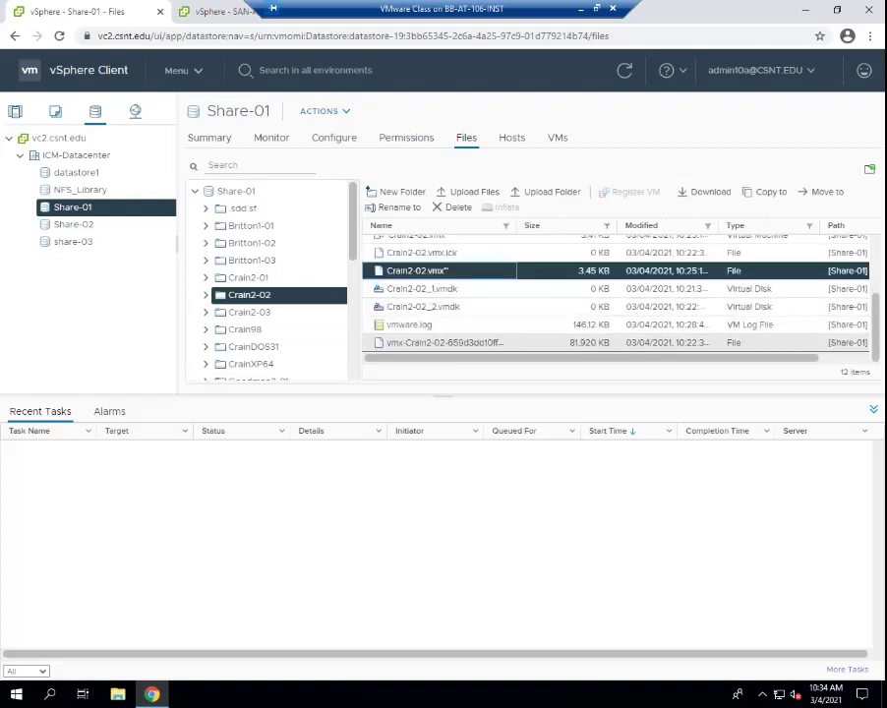
left_click(443, 343)
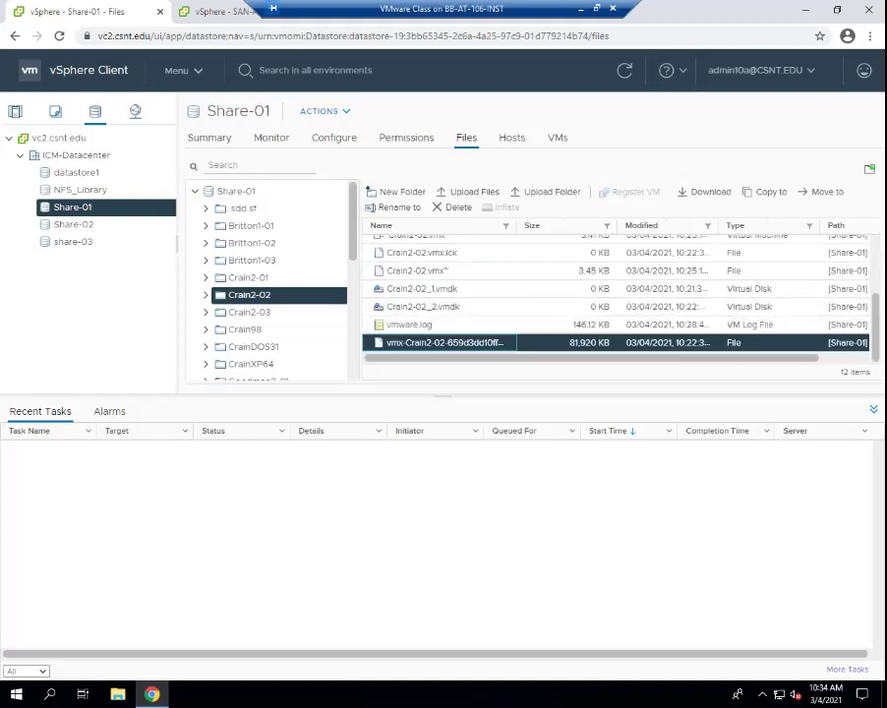
- View vc2.csnt.edu's Monitor Tasks history, then return to the Lesson 2 Content Libraries slide
scroll(442, 339, "up", 2)
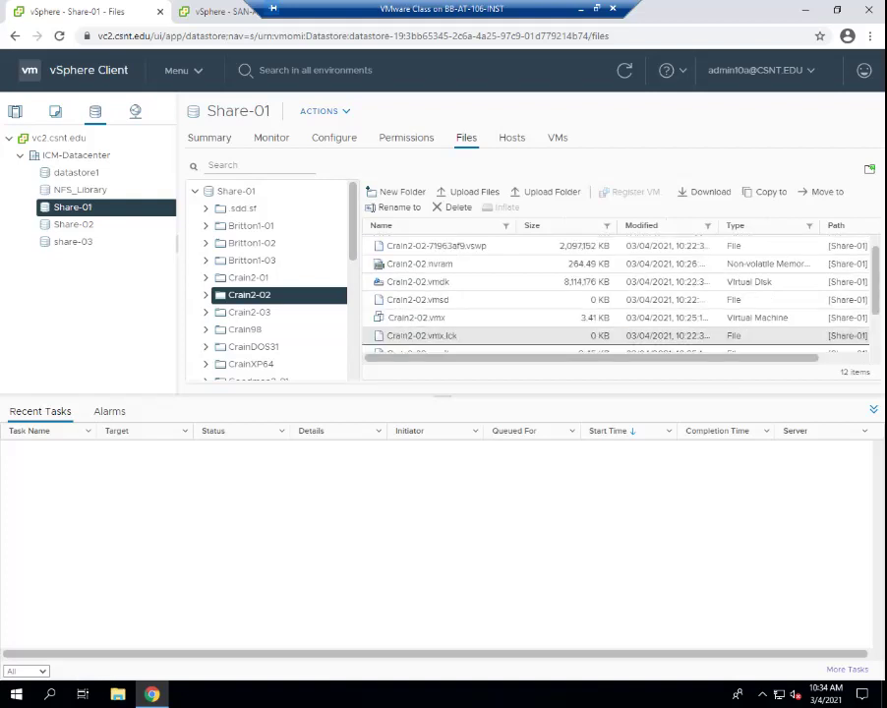
scroll(443, 295, "up", 1)
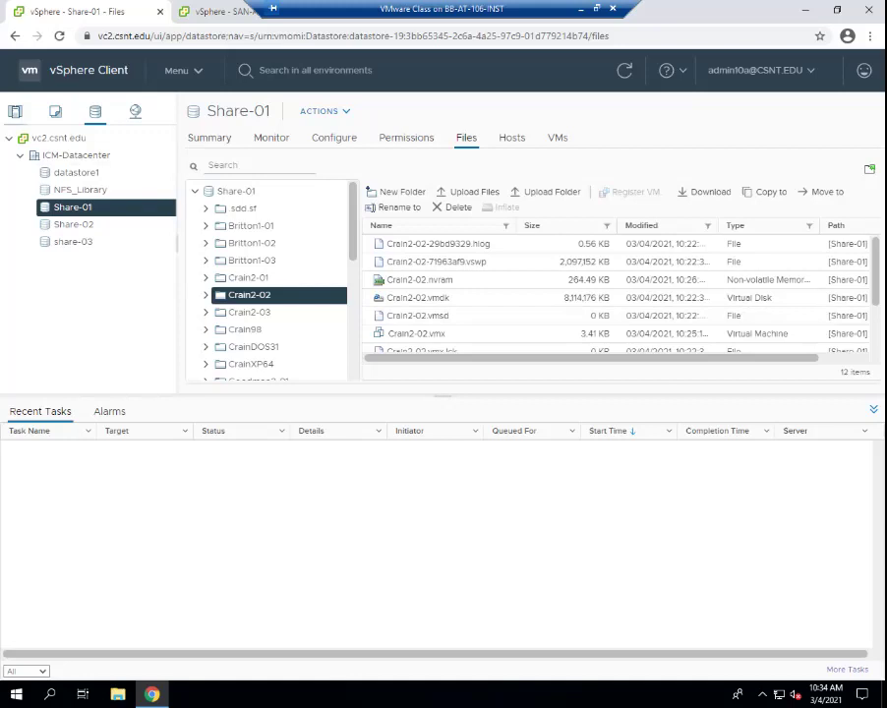
left_click(15, 111)
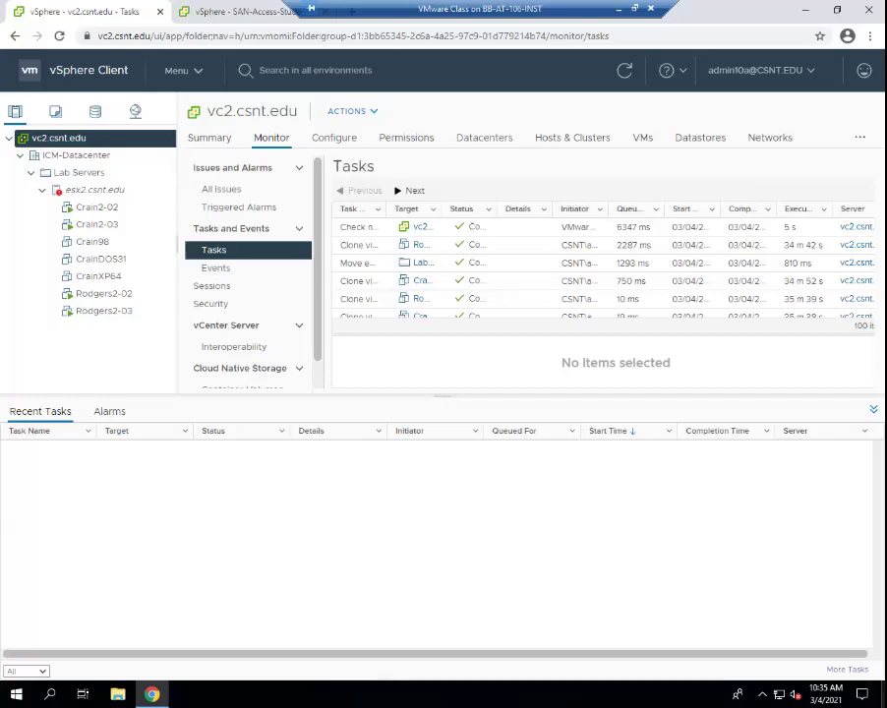
key("alt+Tab")
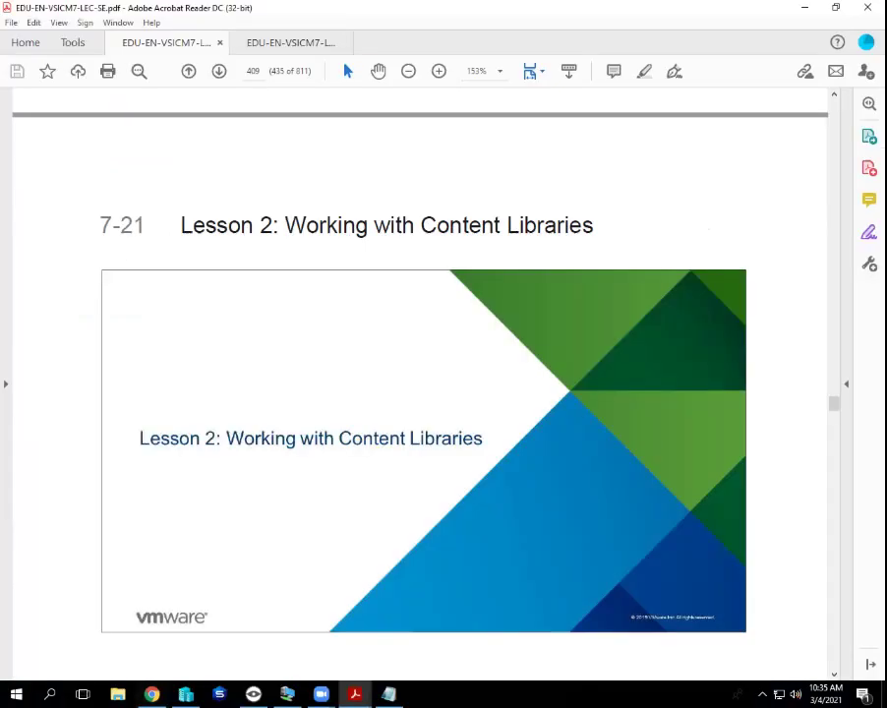